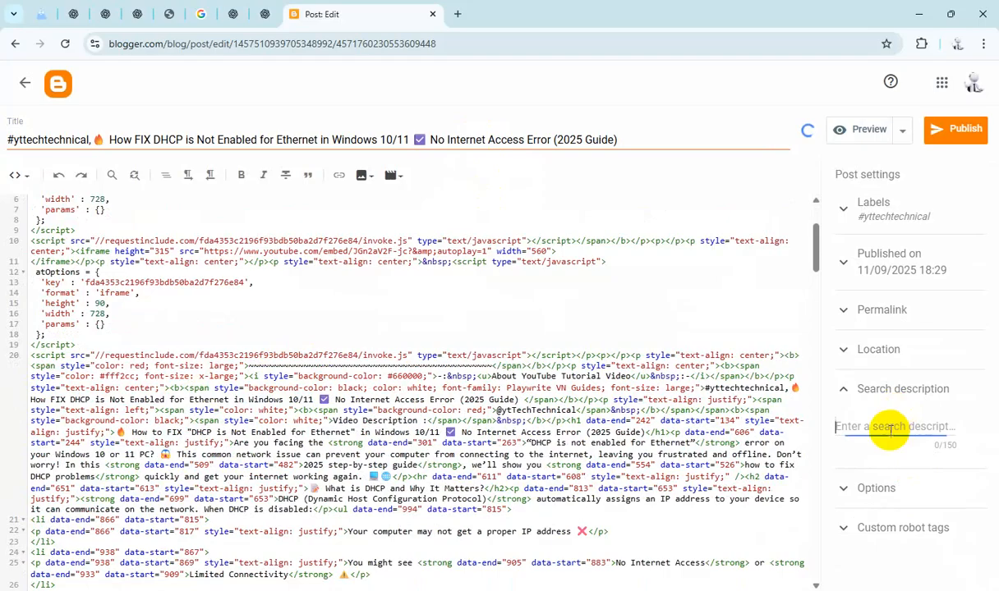
# Step: Paste the copied title as the DHCP post's search description and set reader comments to "Do not allow; hide existing"
pyautogui.hotkey('ctrl', 'v')
pyautogui.click(895, 558)
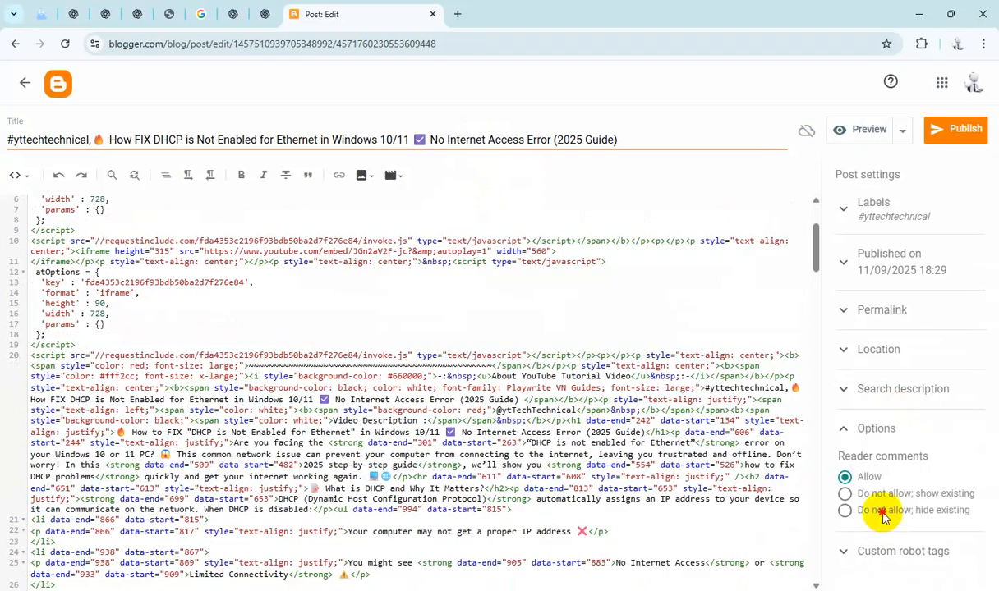
pyautogui.click(883, 513)
# Step: Publish the DHCP post and confirm publishing
pyautogui.click(941, 139)
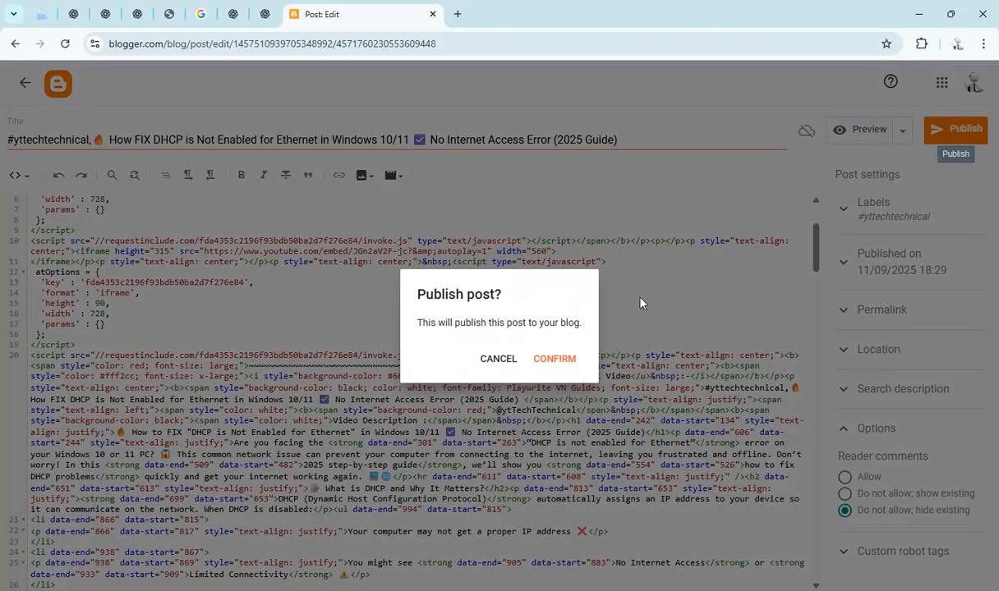
pyautogui.click(556, 359)
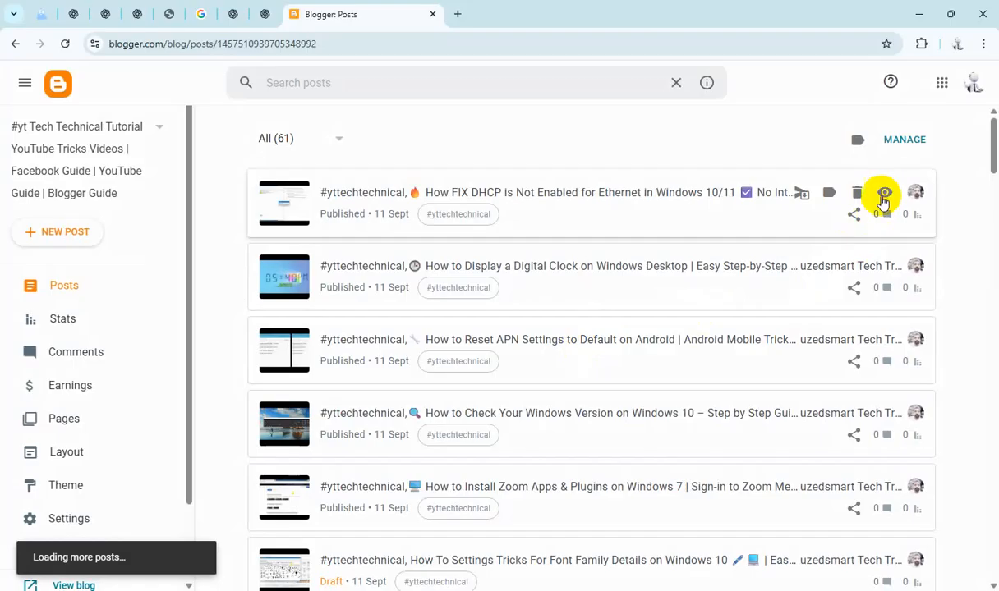
# Step: View the published DHCP post on the live blog, scroll through it, and close its tab
pyautogui.click(885, 194)
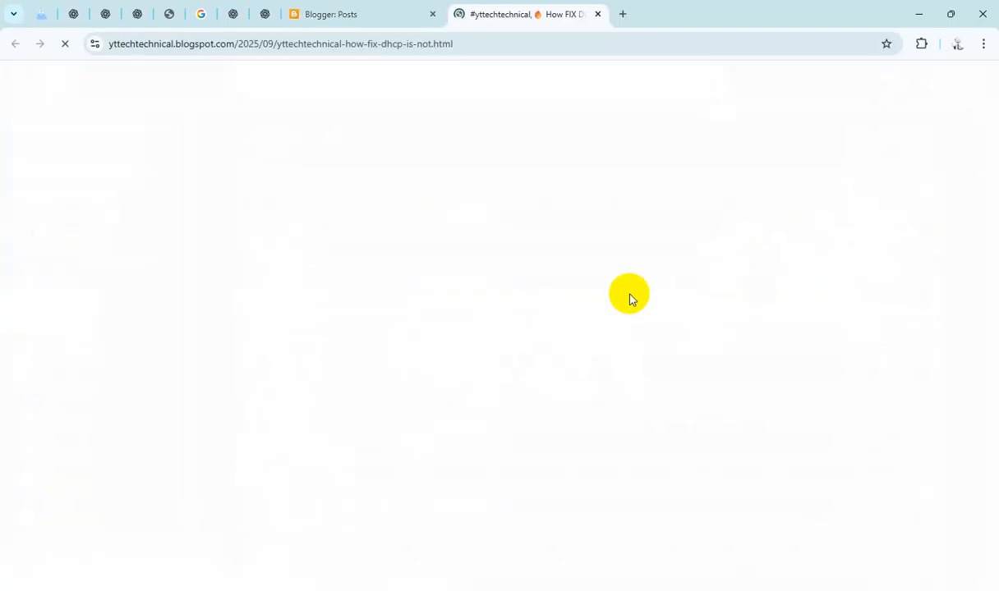
pyautogui.scroll(-10, 642, 347)
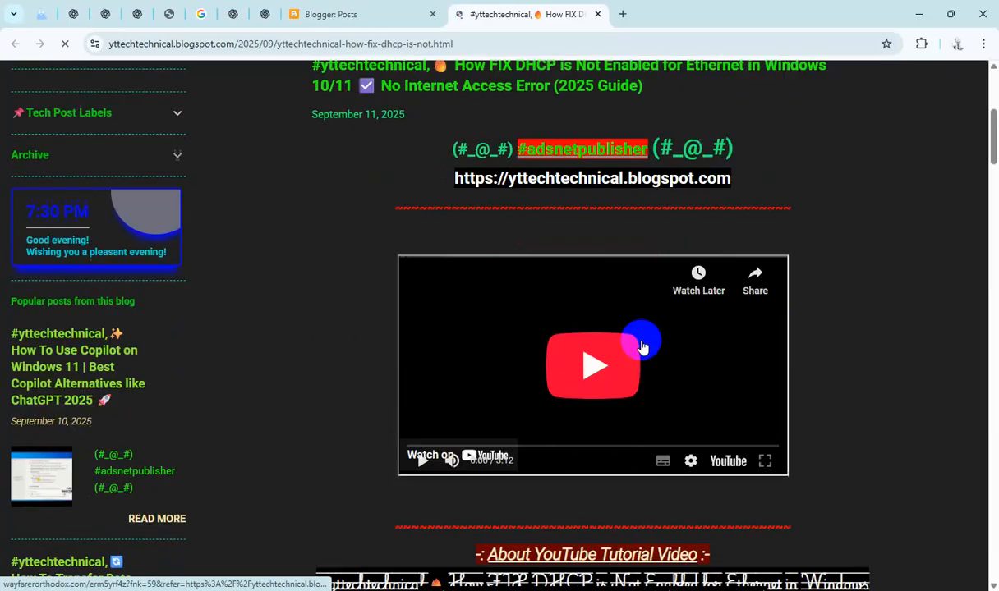
pyautogui.scroll(-20, 642, 347)
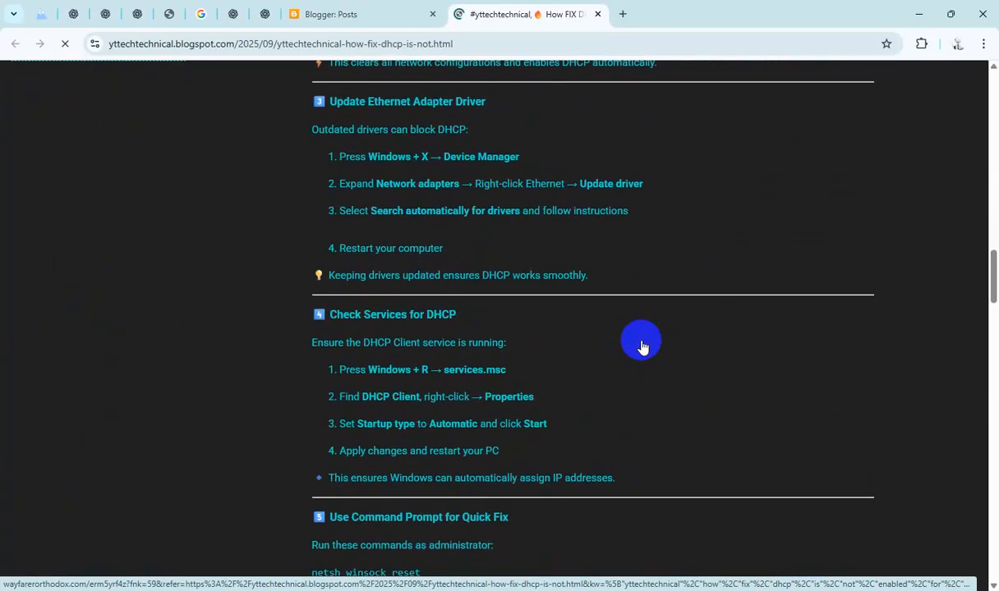
pyautogui.scroll(-8, 643, 347)
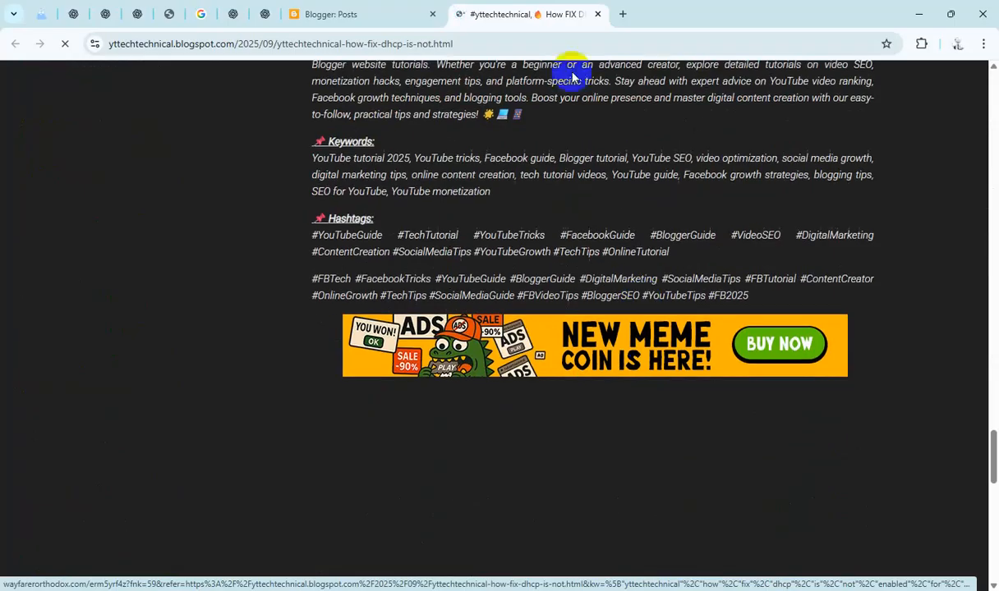
pyautogui.click(600, 16)
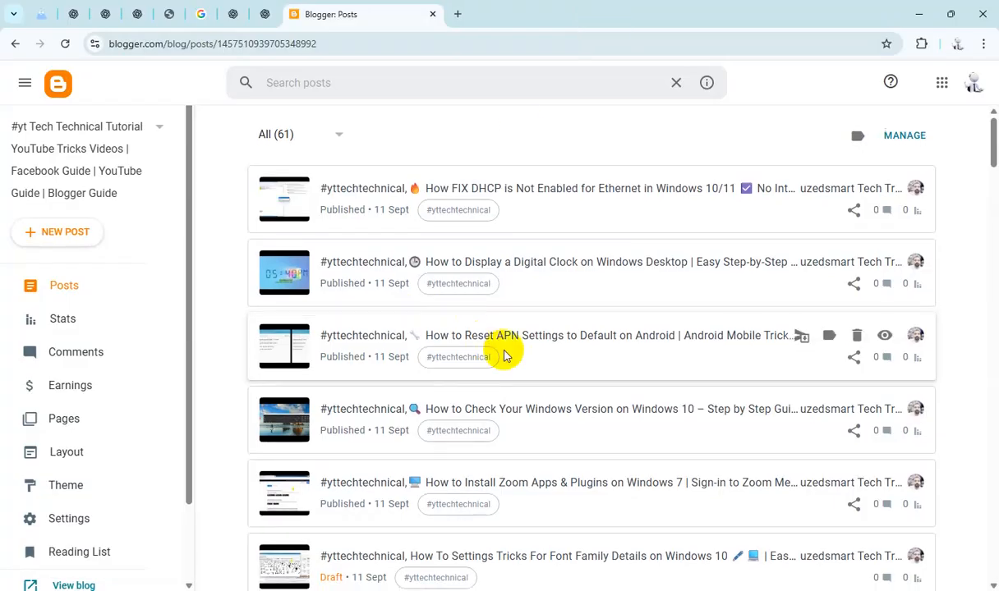
# Step: Open the Font Family Details draft and replace the "TutorialHereeee" placeholder in its HTML with the copied post title
pyautogui.scroll(-6, 502, 352)
pyautogui.scroll(2, 516, 279)
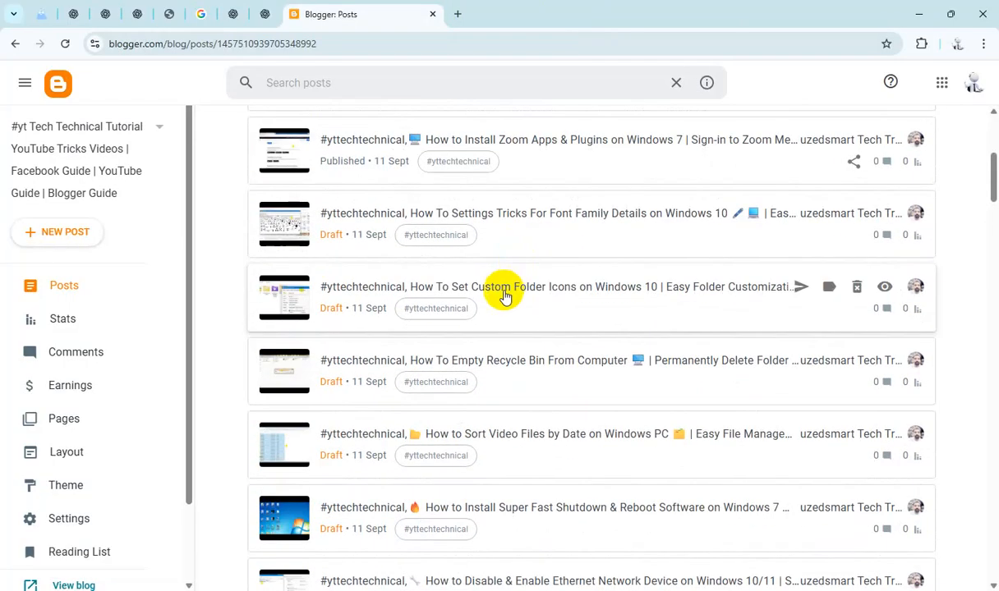
pyautogui.click(511, 217)
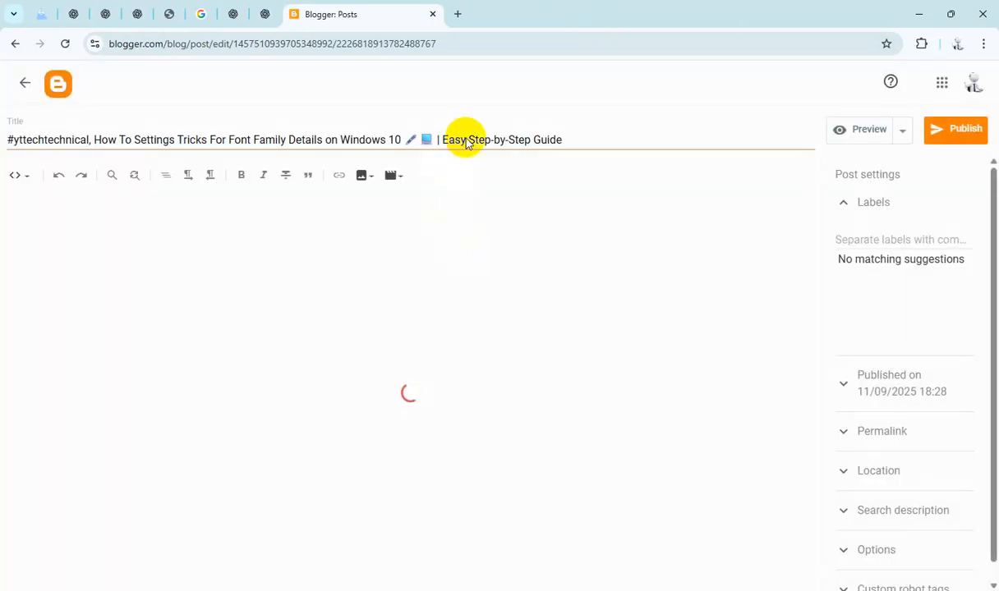
pyautogui.click(466, 141)
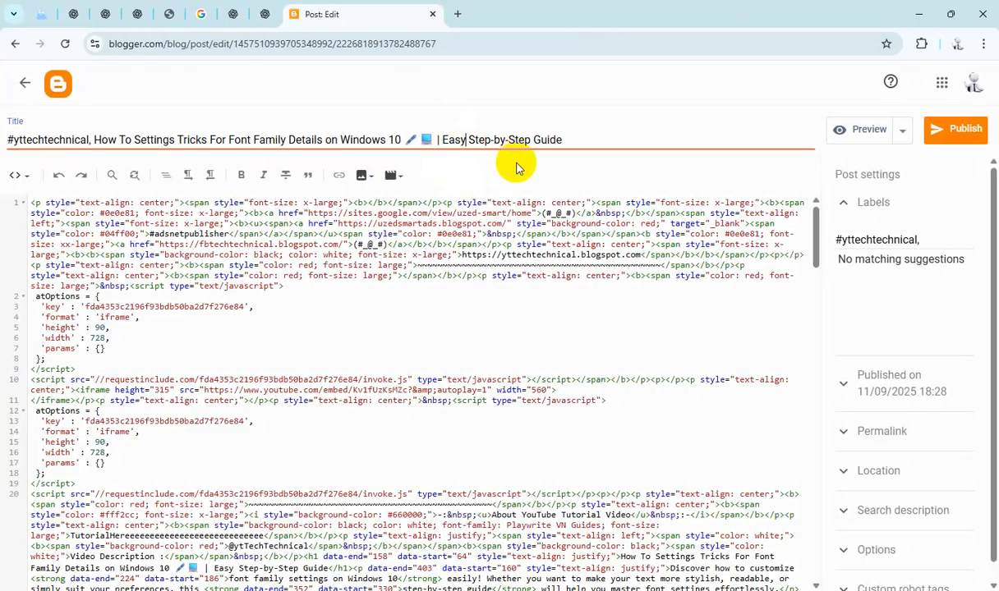
pyautogui.hotkey('ctrl', 'a')
pyautogui.scroll(-5, 217, 441)
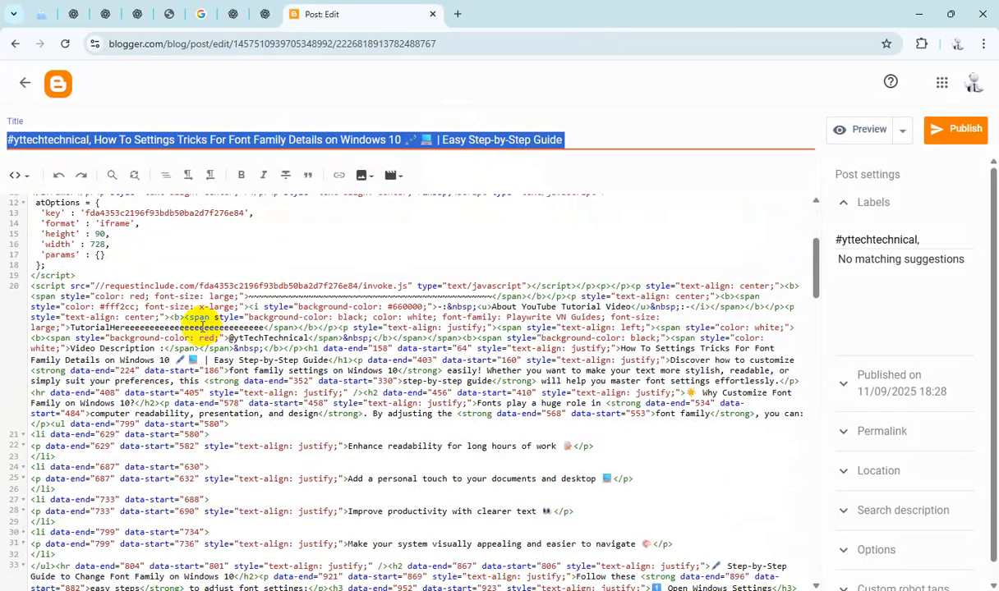
pyautogui.doubleClick(201, 326)
pyautogui.write('#yttechnical, How To Settings Tricks For Font Family Details on Windows 10 🖊 📘 | Easy Step-by-Step Guide')
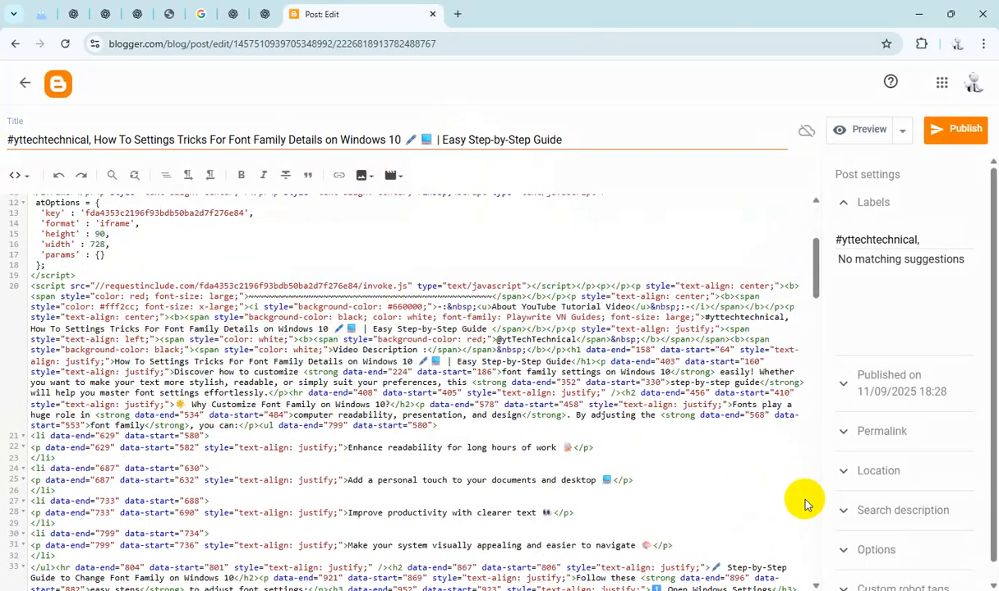
# Step: Paste the title into the Font Family post's search description and publish the post
pyautogui.click(912, 511)
pyautogui.write('#yttechtechnical, How To Settings Tricks For Font Family Details on Windows 10 🖊 📘 | Easy Step-by-Step Guide')
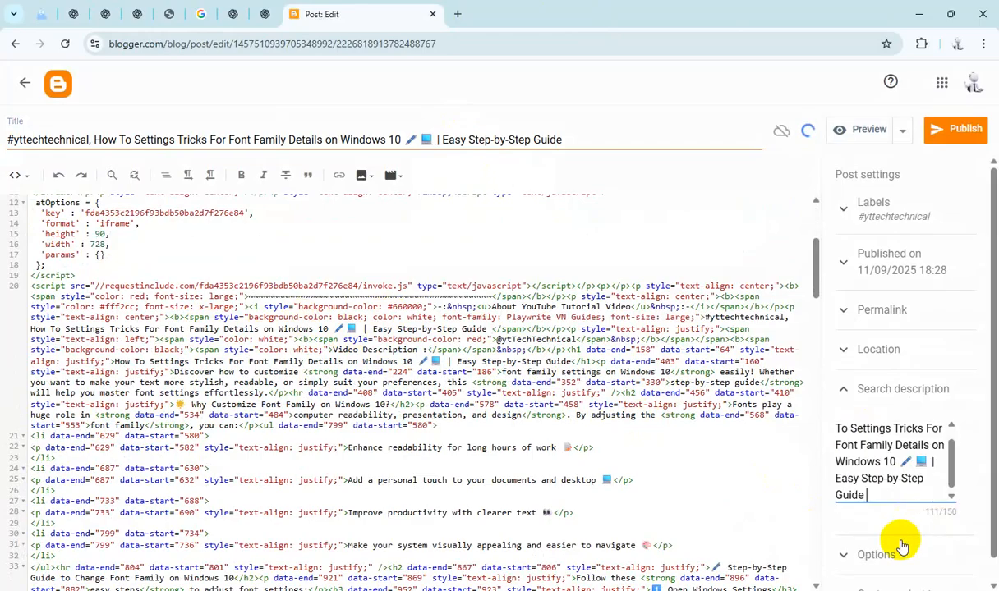
pyautogui.click(877, 544)
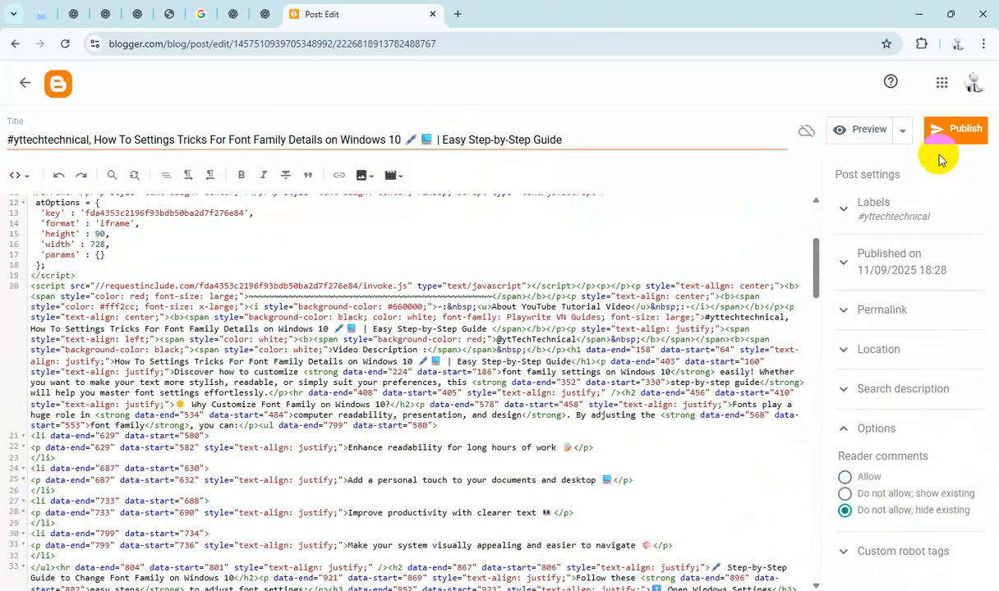
pyautogui.click(952, 132)
pyautogui.click(552, 361)
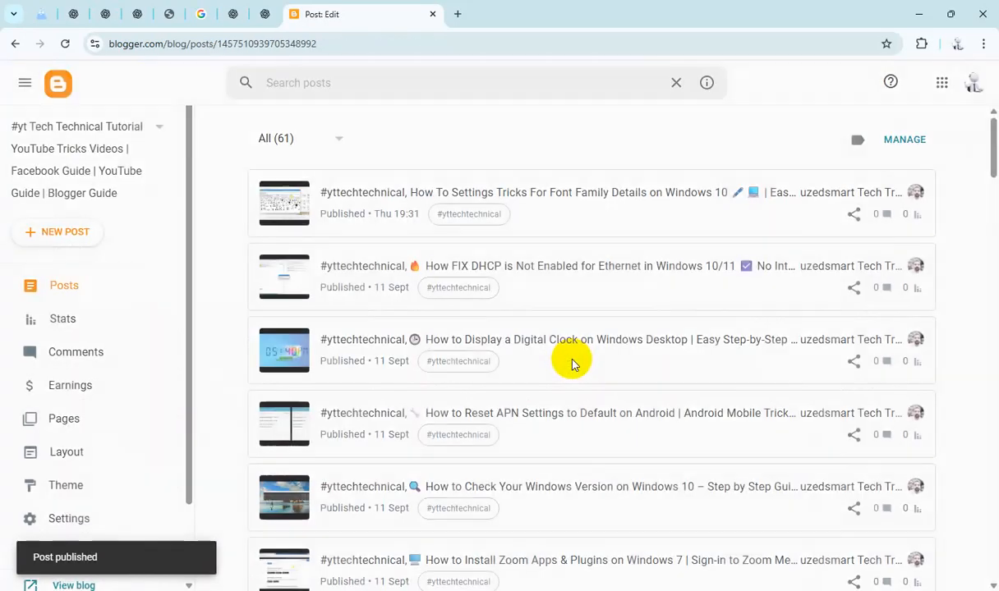
# Step: Open the Custom Folder Icons draft and replace the "TutorialHereeee" placeholder in its HTML with the copied post title
pyautogui.scroll(-5, 573, 364)
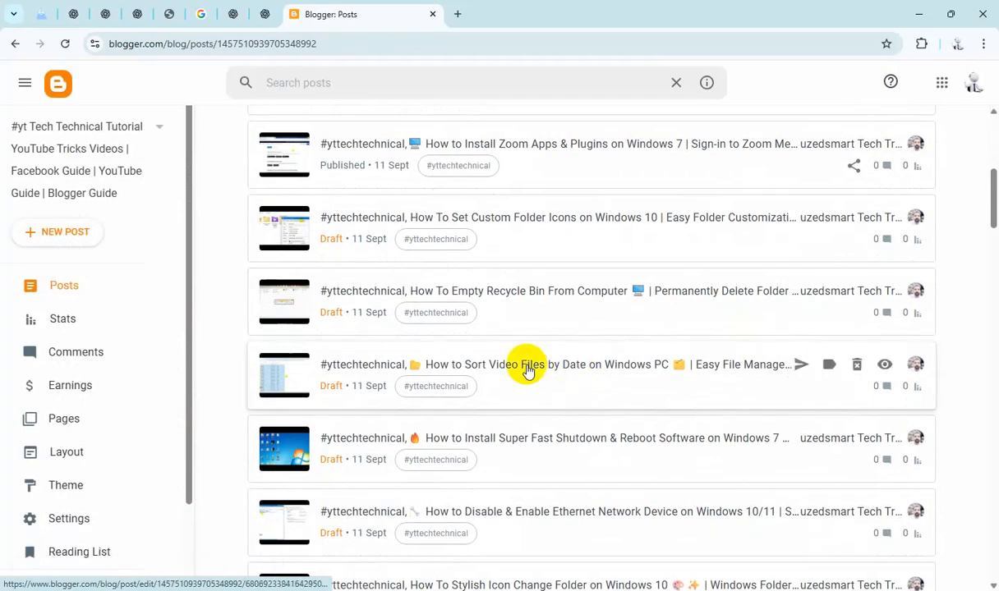
pyautogui.scroll(1, 528, 368)
pyautogui.click(563, 297)
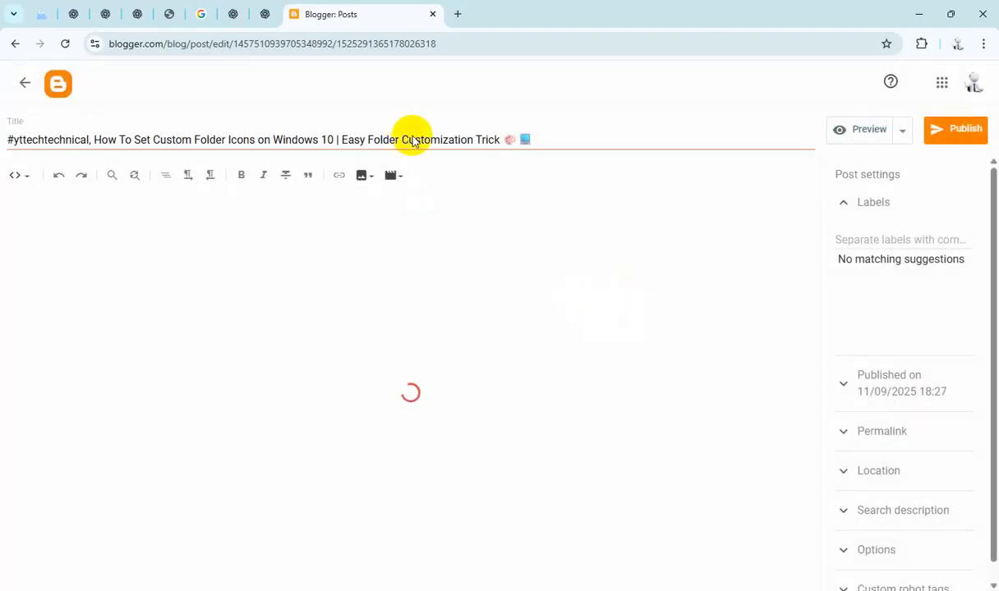
pyautogui.click(413, 141)
pyautogui.hotkey('ctrl', 'a')
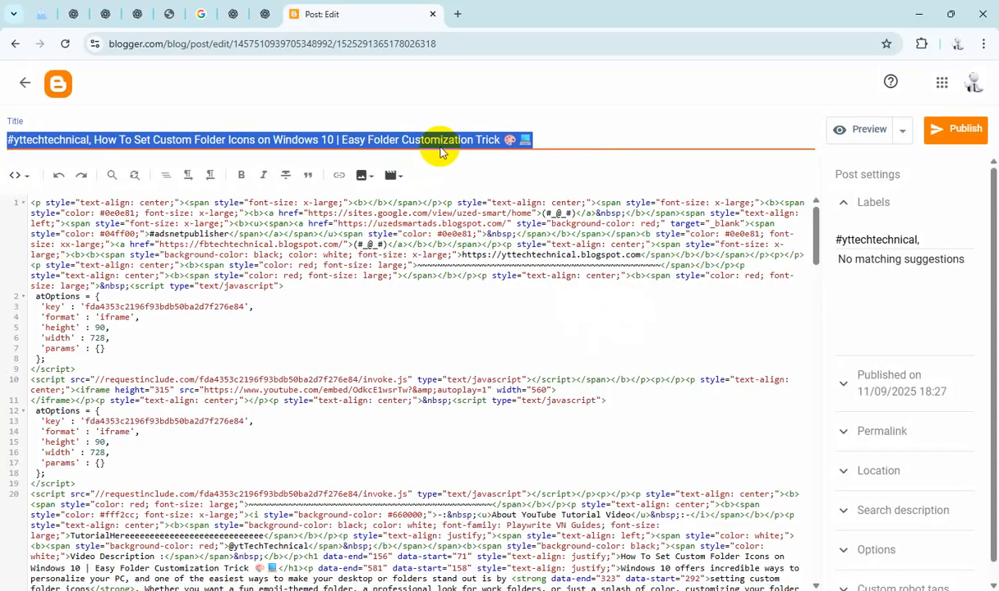
pyautogui.scroll(-5, 426, 300)
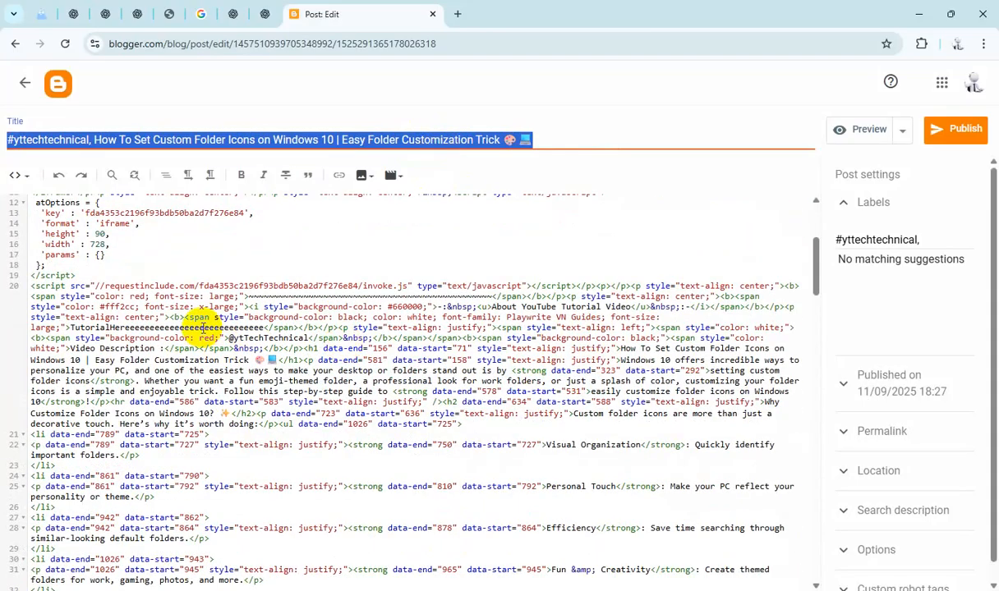
pyautogui.doubleClick(203, 327)
pyautogui.write('#yttechtechnical, How To Set Custom Folder Icons on Windows 10 | Easy Folder Customization Trick 🎨 📘')
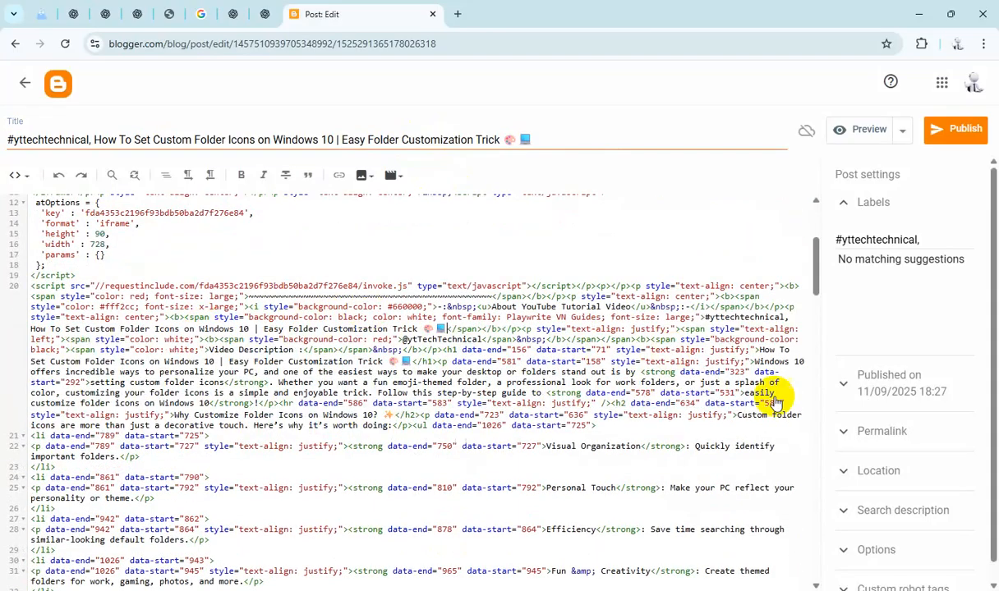
# Step: Paste the title as the search description and set reader comments to "Do not allow; hide existing"
pyautogui.click(903, 510)
pyautogui.click(893, 427)
pyautogui.hotkey('ctrl', 'v')
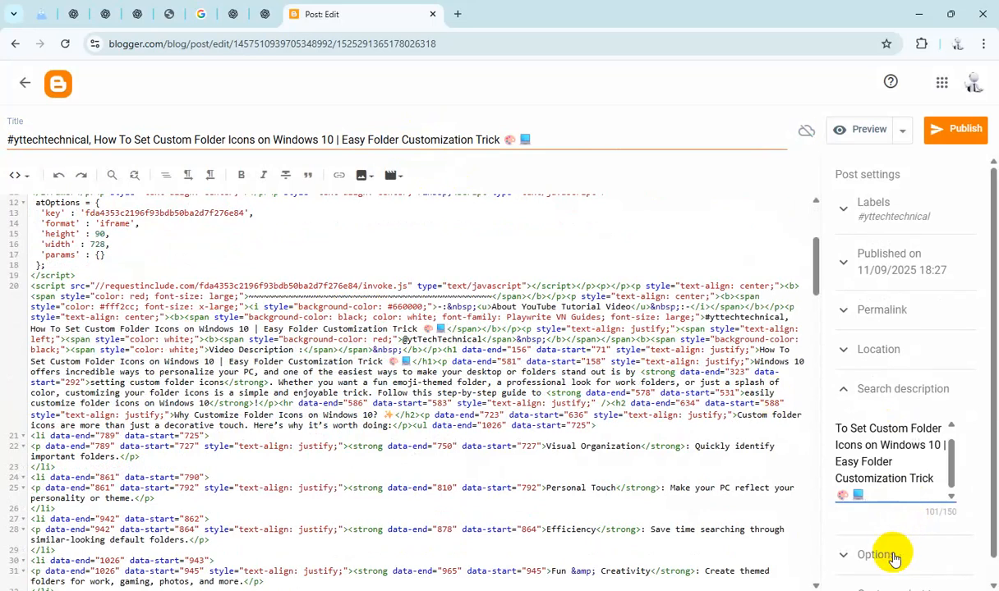
pyautogui.click(894, 557)
pyautogui.click(845, 510)
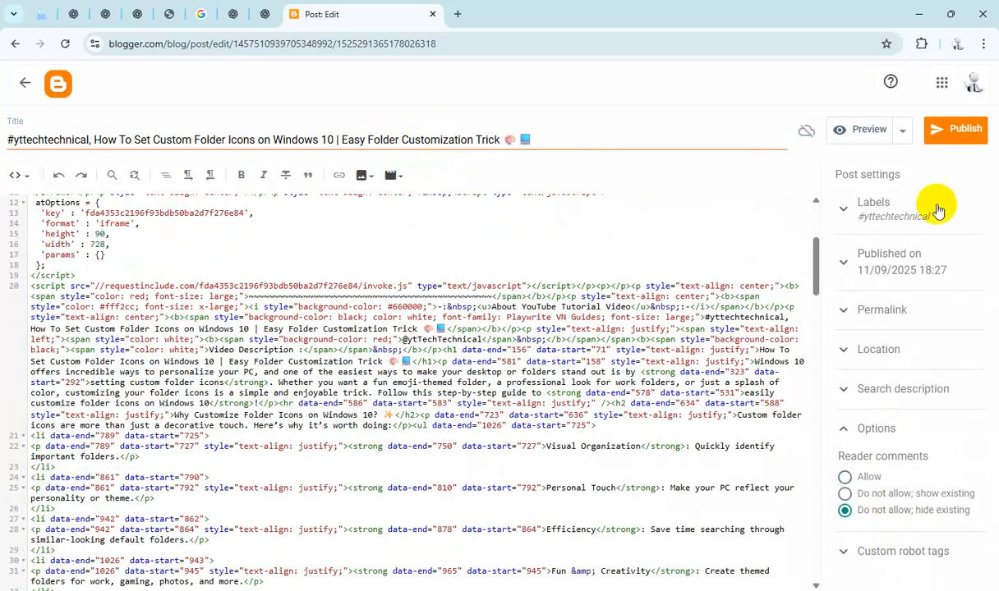
# Step: Publish the Custom Folder Icons post and confirm publishing
pyautogui.click(949, 136)
pyautogui.click(567, 356)
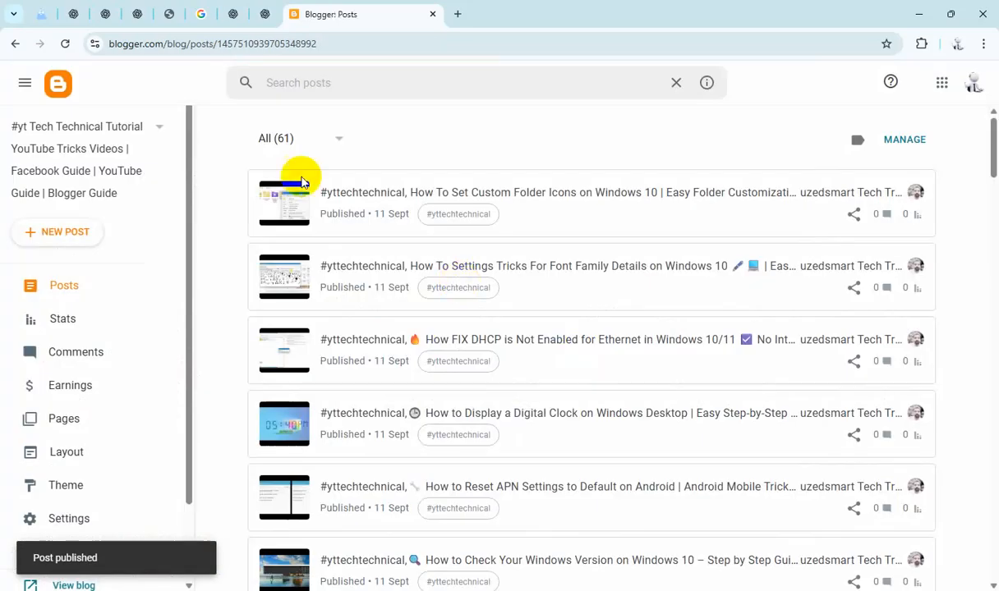
# Step: Filter the post list to show only drafts
pyautogui.click(318, 145)
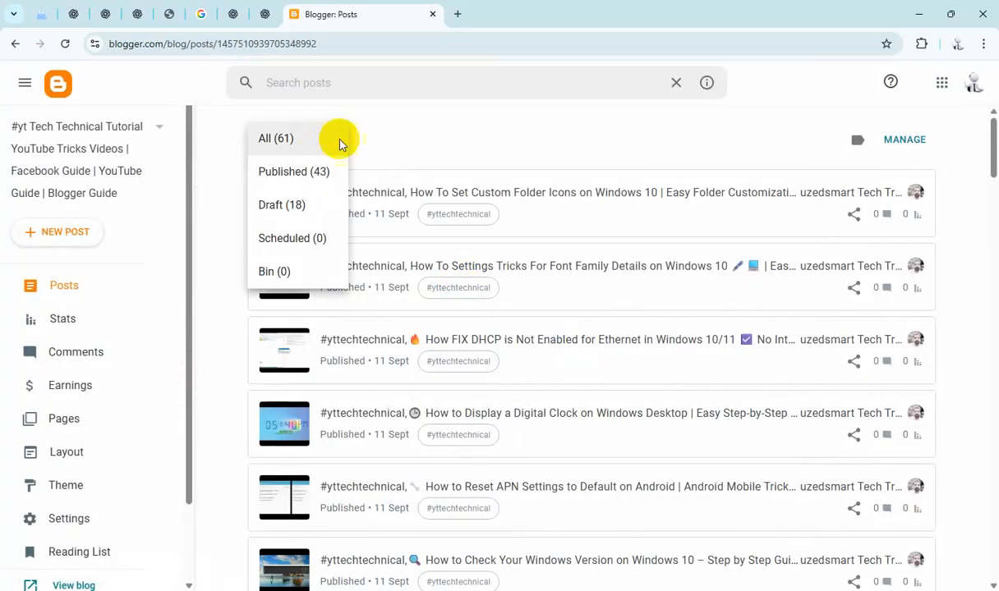
pyautogui.click(518, 139)
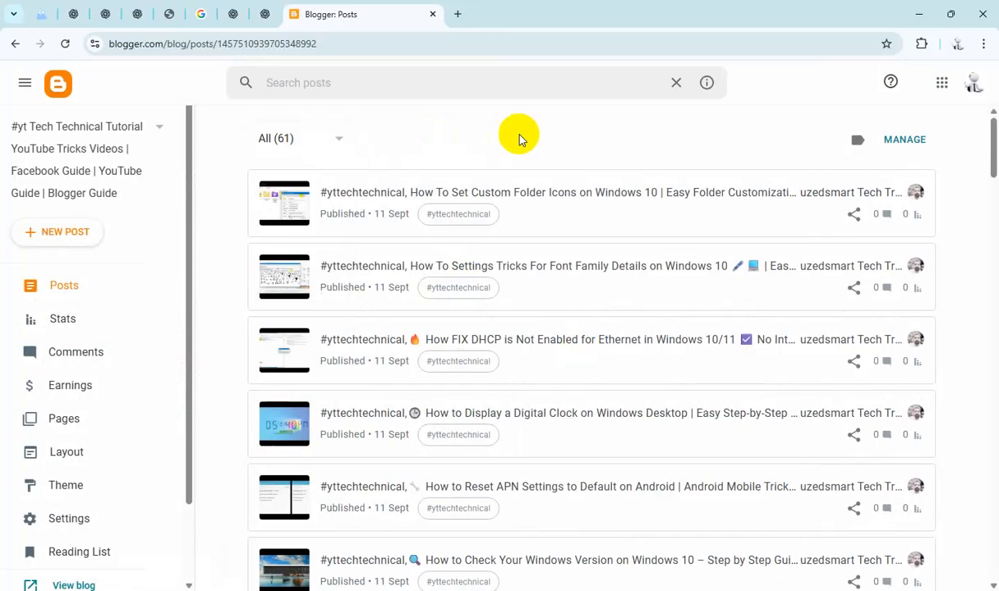
pyautogui.click(305, 142)
pyautogui.click(287, 207)
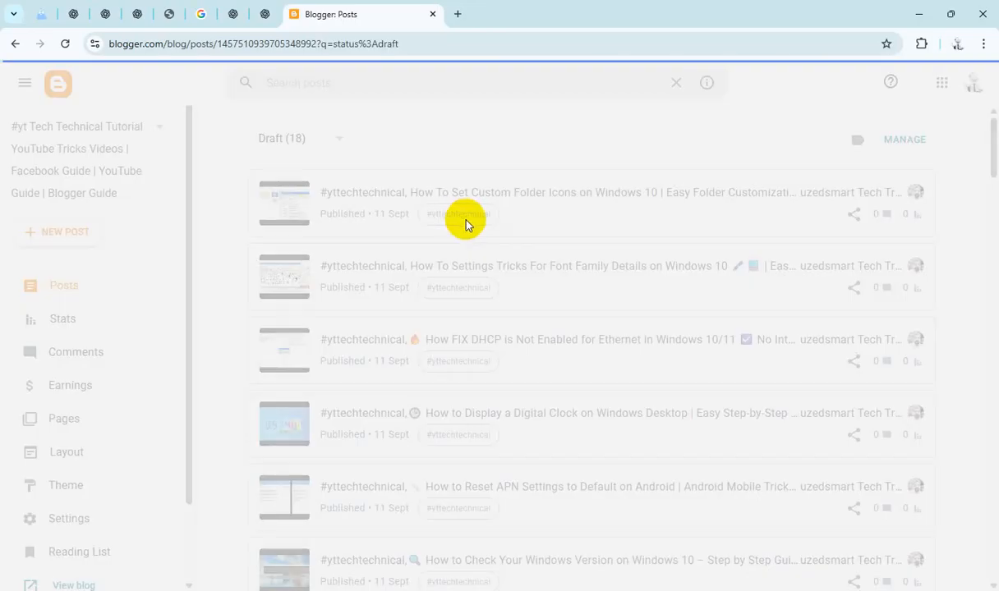
# Step: Open the Empty Recycle Bin draft and replace the "TutorialHereeee" placeholder in its HTML with the copied post title
pyautogui.click(510, 195)
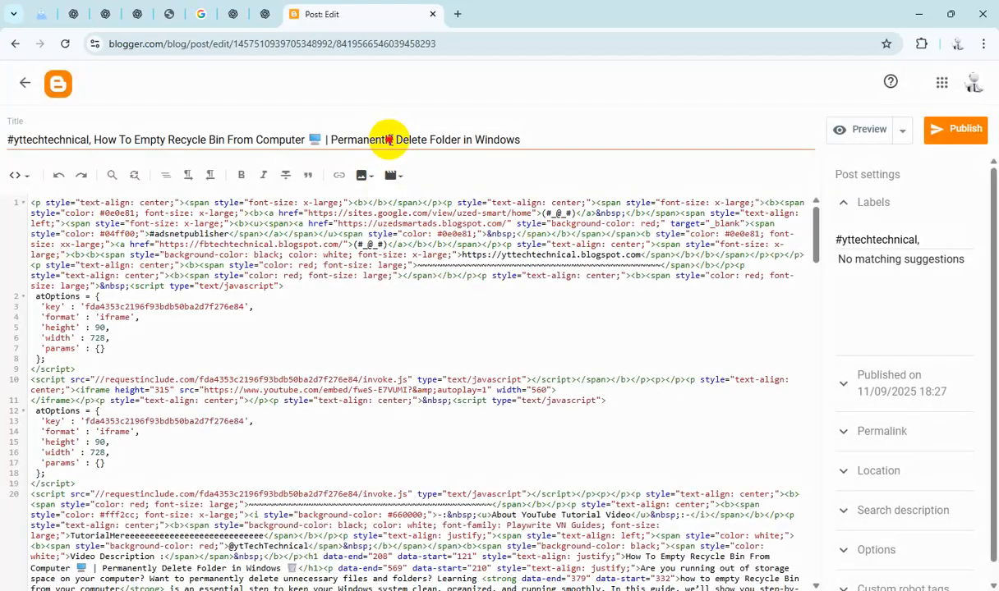
pyautogui.hotkey('ctrl', 'a')
pyautogui.hotkey('ctrl', 'c')
pyautogui.scroll(-5, 203, 454)
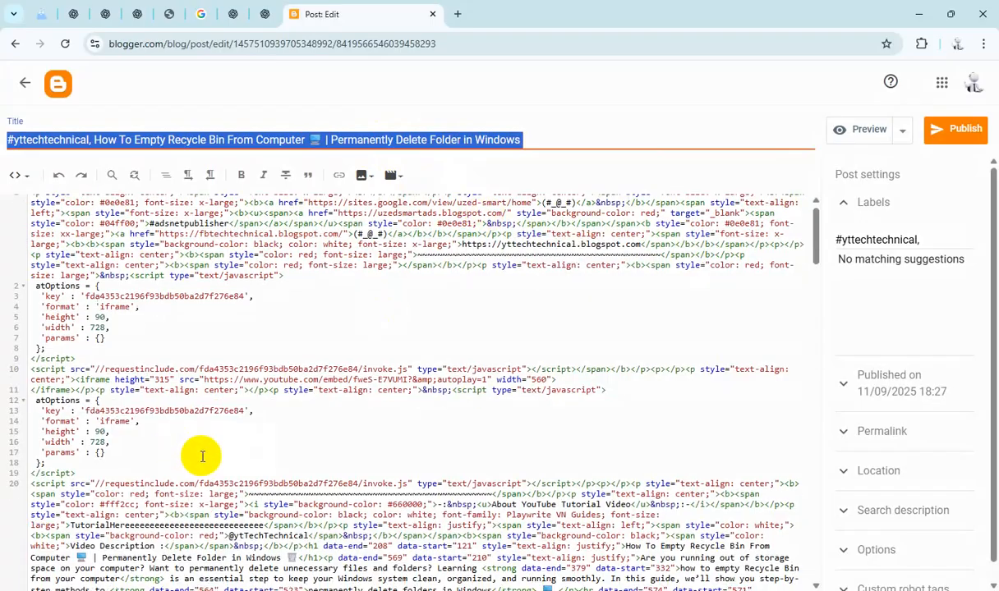
pyautogui.doubleClick(175, 328)
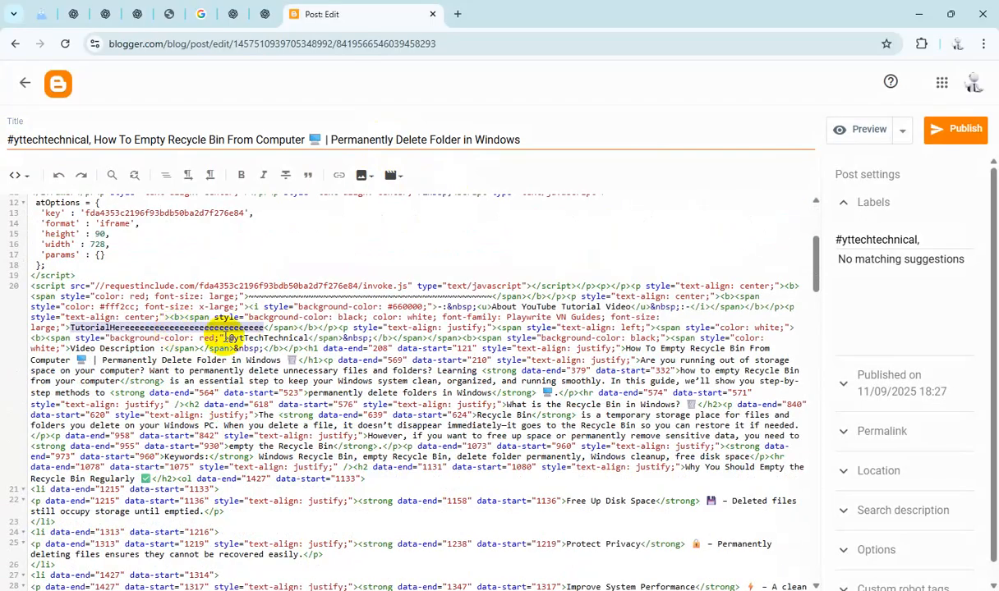
pyautogui.hotkey('ctrl', 'v')
# Step: Paste the title as the search description and set reader comments to "Do not allow; hide existing"
pyautogui.click(901, 510)
pyautogui.click(887, 426)
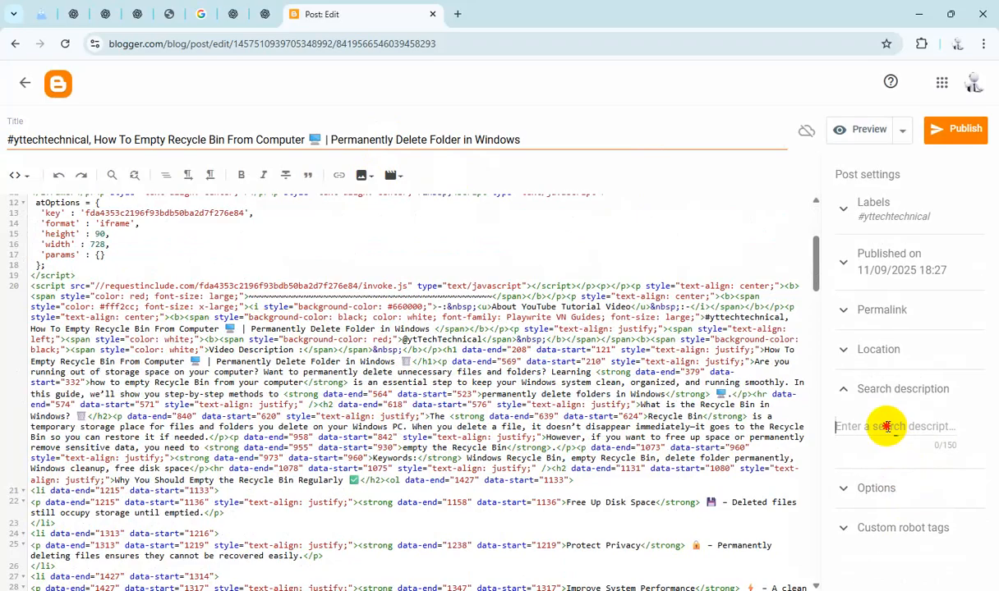
pyautogui.hotkey('ctrl', 'v')
pyautogui.click(892, 558)
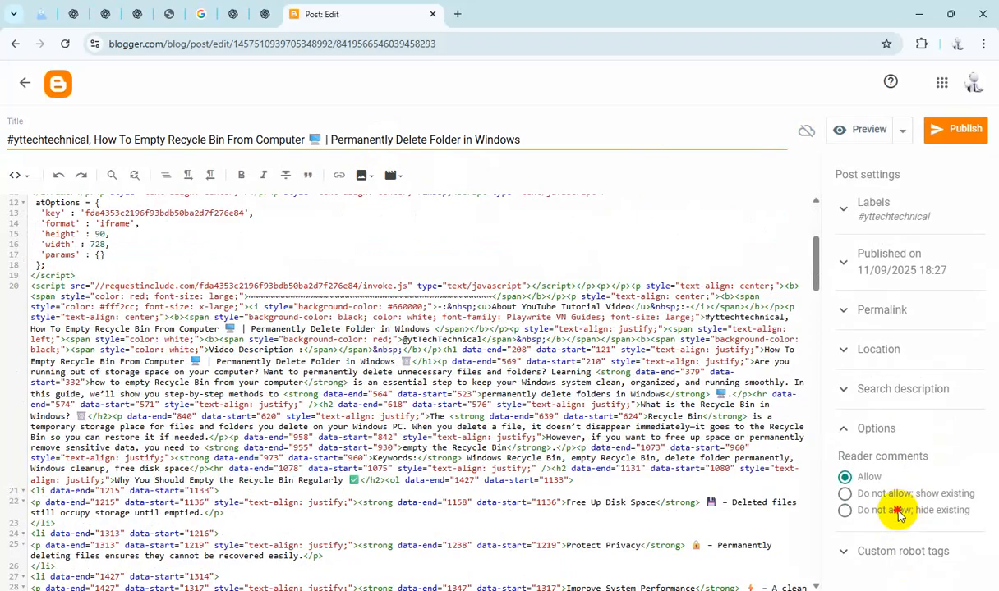
pyautogui.click(898, 511)
# Step: Publish the Empty Recycle Bin post and confirm publishing
pyautogui.click(957, 129)
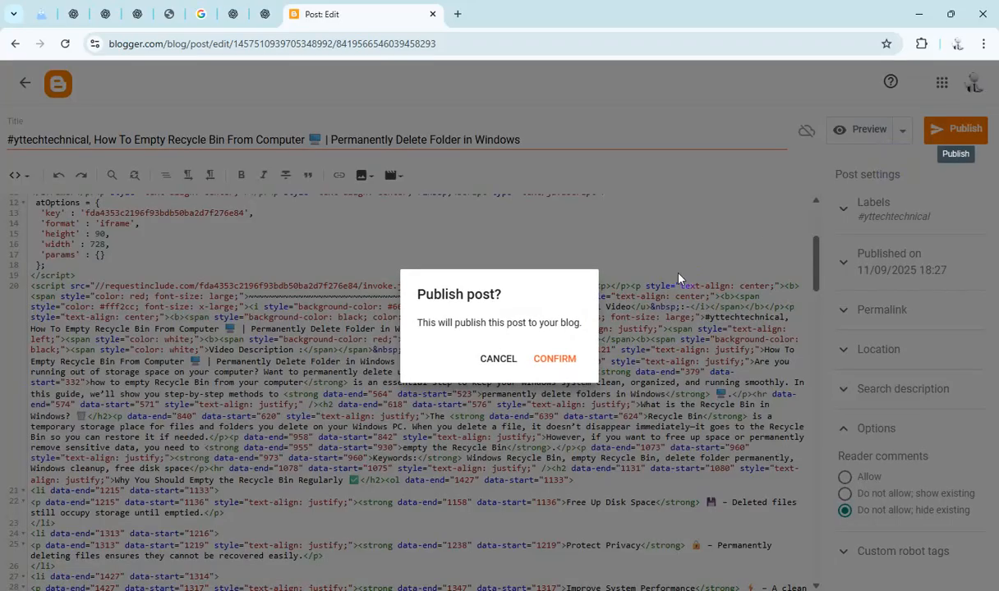
pyautogui.click(553, 361)
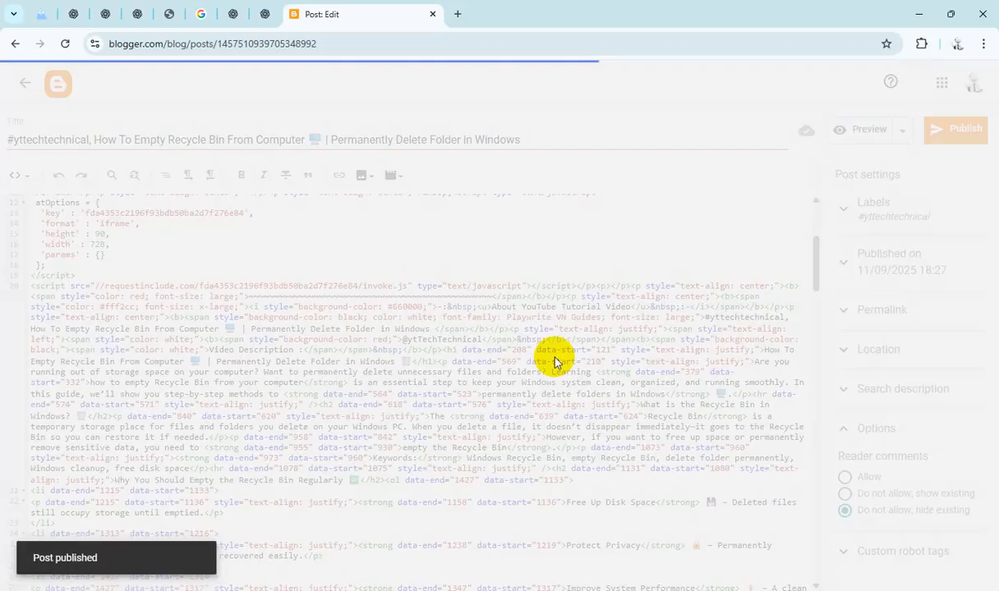
pyautogui.scroll(-4, 537, 372)
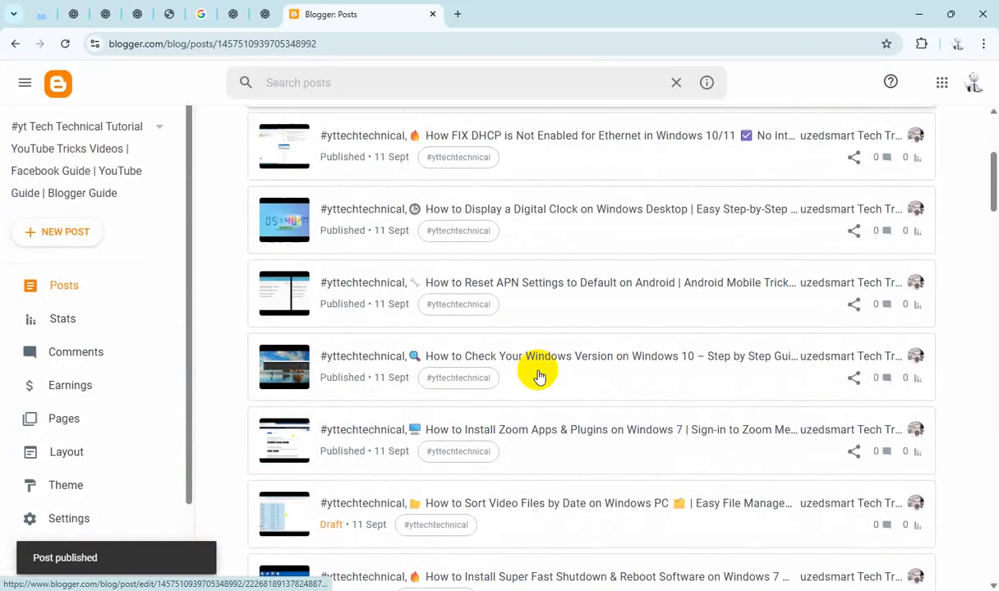
# Step: Open the Sort Video Files by Date draft and replace the "TutorialHereeee" placeholder in its HTML with the post title
pyautogui.scroll(-2, 536, 376)
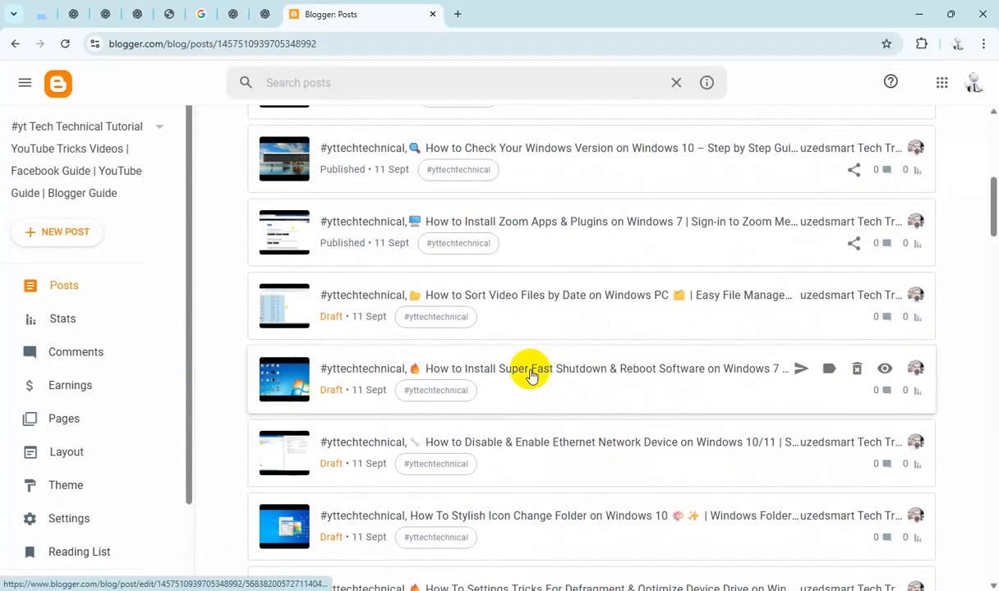
pyautogui.click(530, 295)
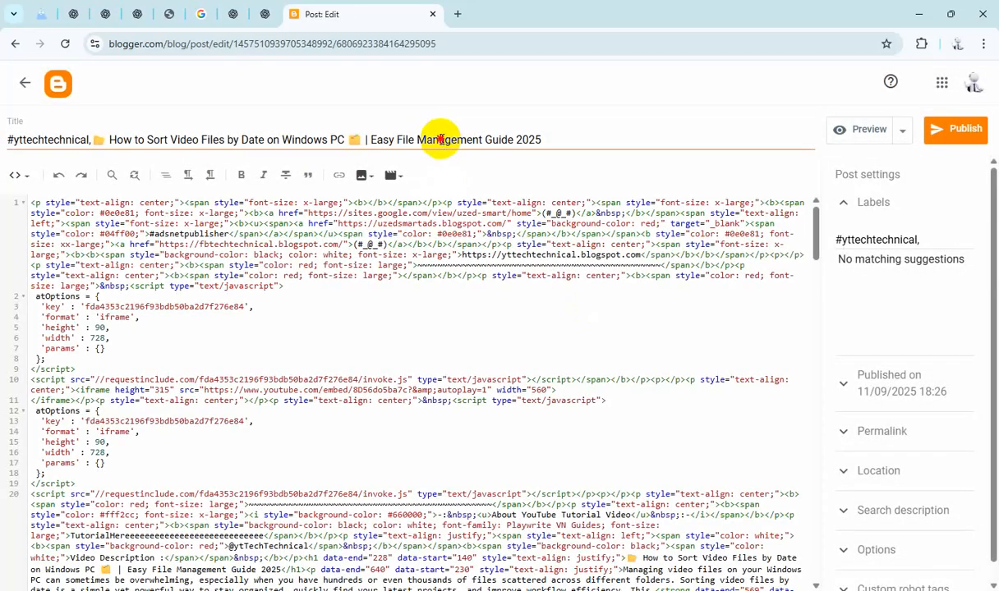
pyautogui.tripleClick(475, 152)
pyautogui.hotkey('ctrl', 'c')
pyautogui.scroll(-5, 271, 401)
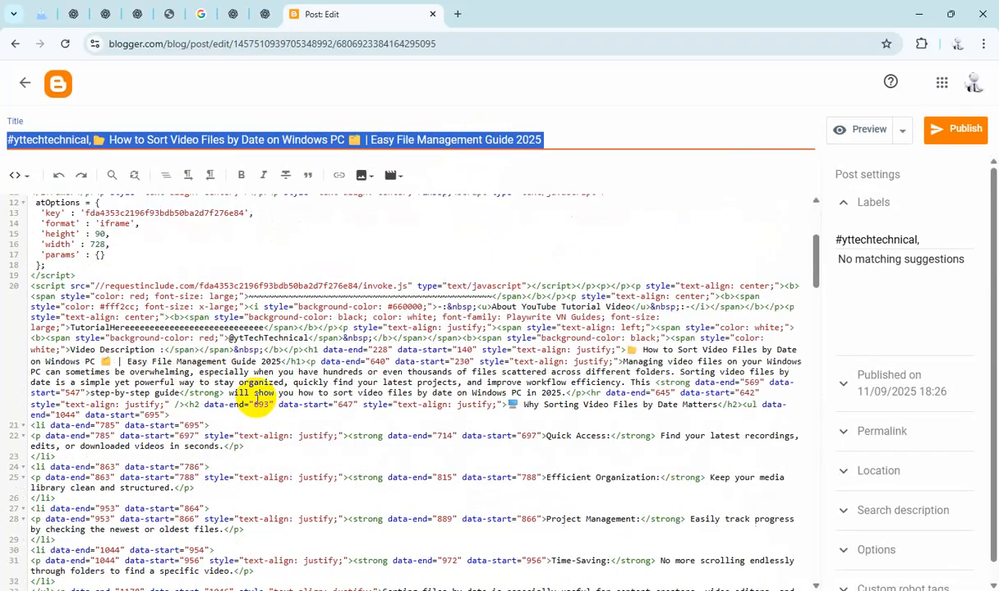
pyautogui.doubleClick(215, 327)
pyautogui.hotkey('ctrl', 'v')
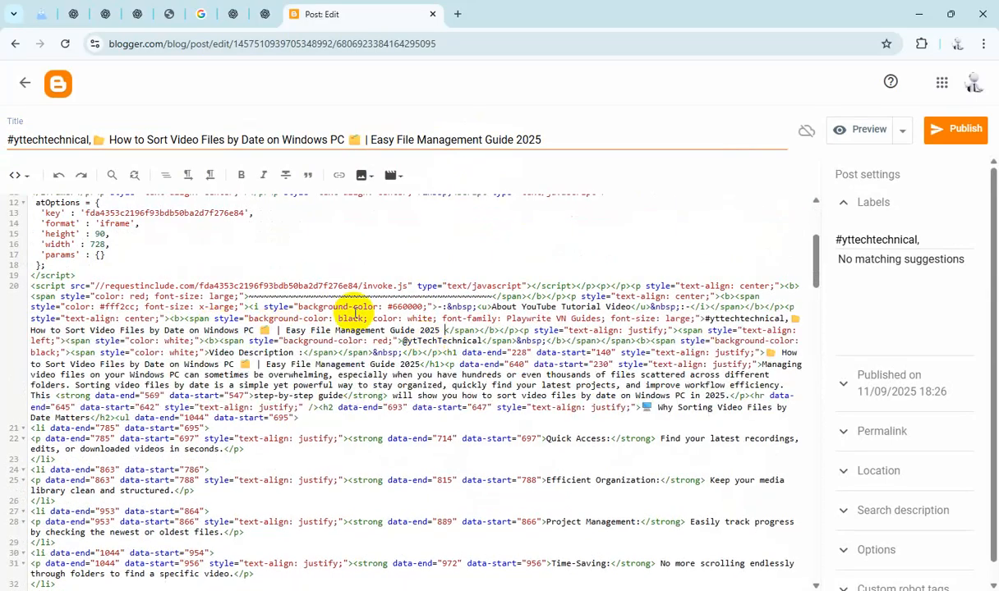
# Step: Paste the title as the search description and set reader comments to "Do not allow; hide existing"
pyautogui.click(842, 511)
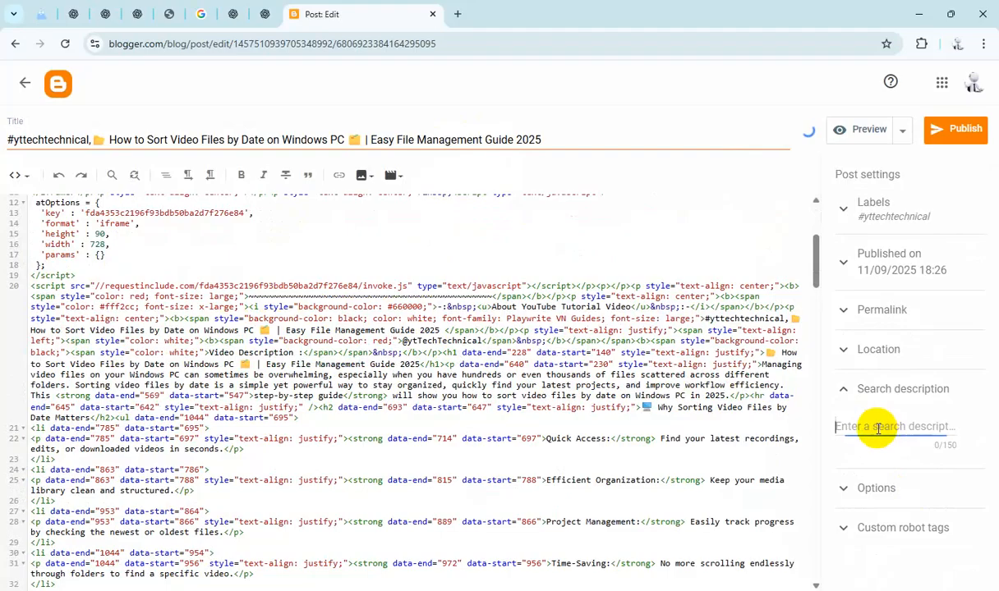
pyautogui.hotkey('ctrl', 'v')
pyautogui.click(884, 536)
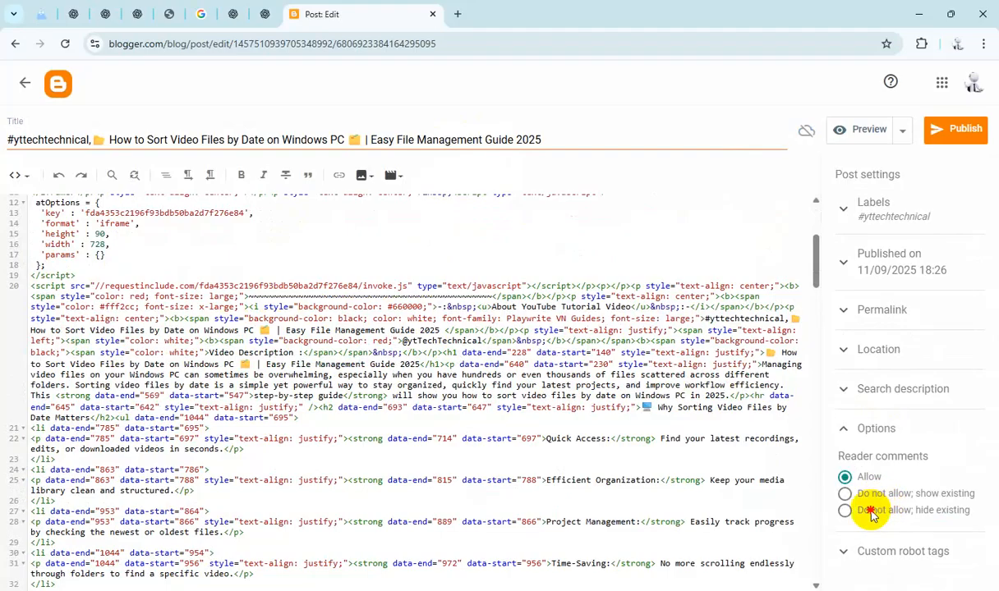
pyautogui.click(871, 514)
# Step: Publish the Sort Video Files by Date post and confirm publishing
pyautogui.click(955, 129)
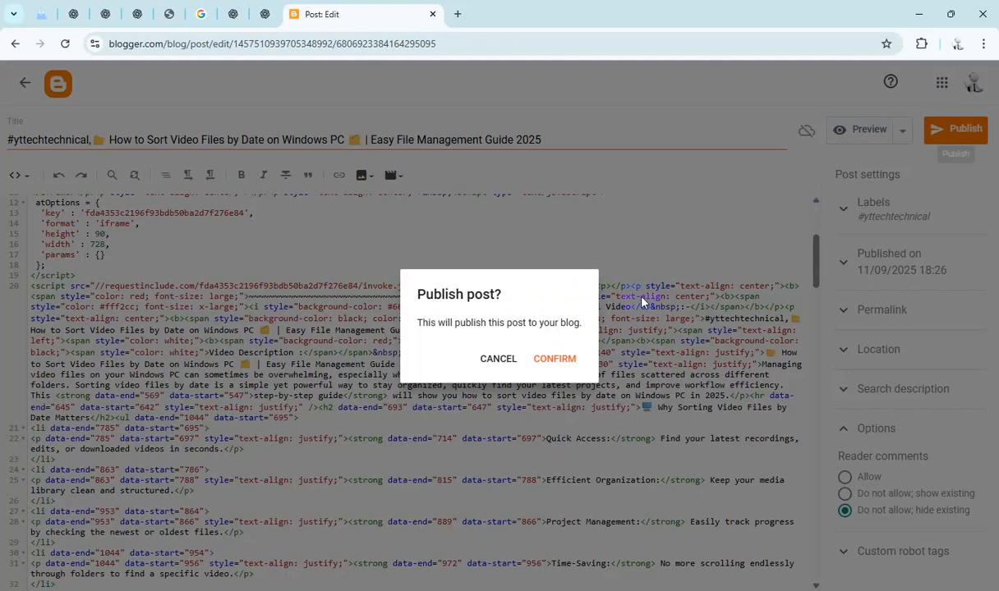
pyautogui.click(549, 362)
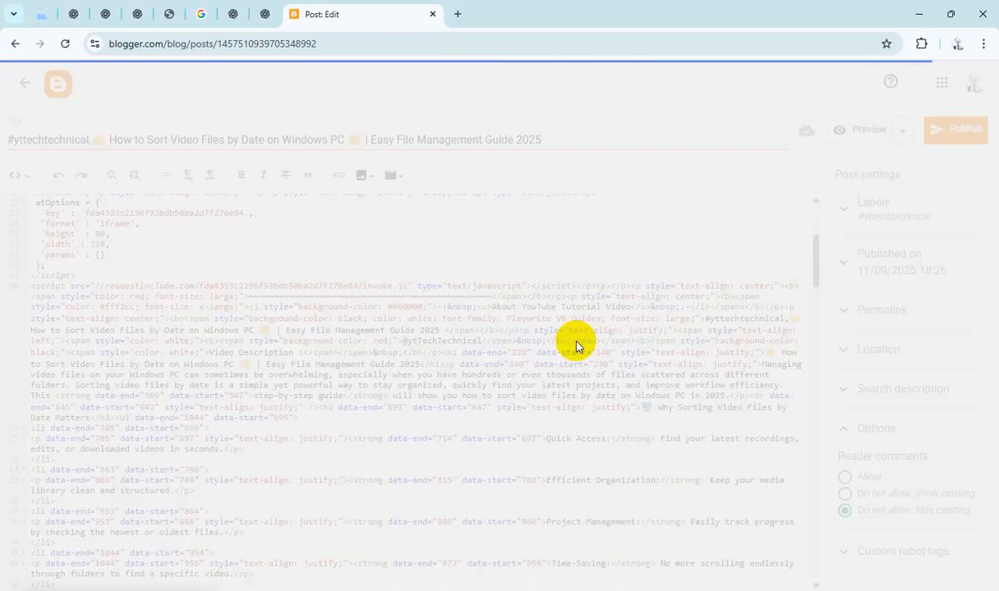
# Step: Open the Super Fast Shutdown & Reboot Software draft and replace the "TutorialHereeee" placeholder in its HTML with the post title
pyautogui.scroll(-8, 539, 365)
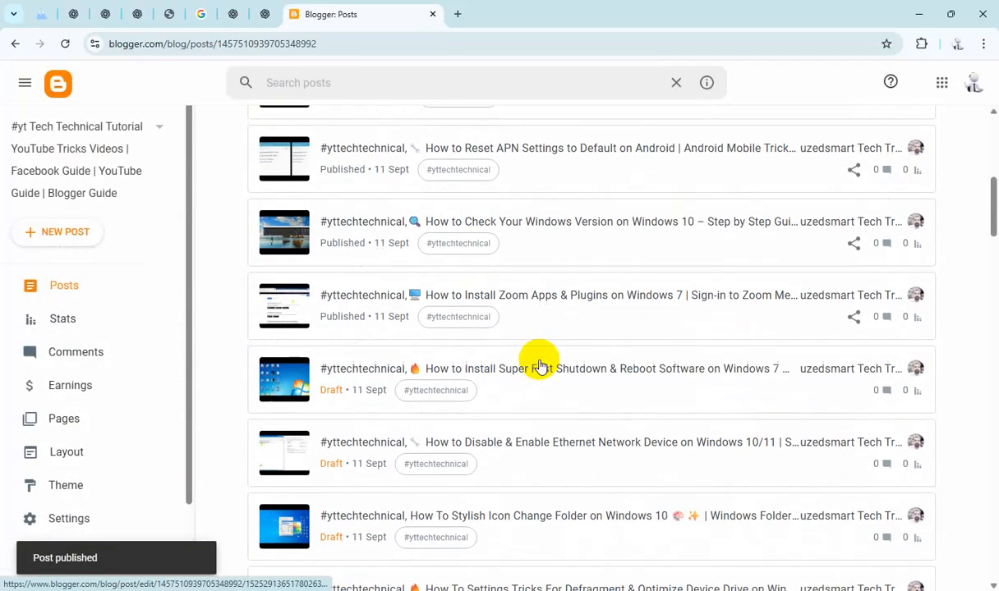
pyautogui.click(508, 236)
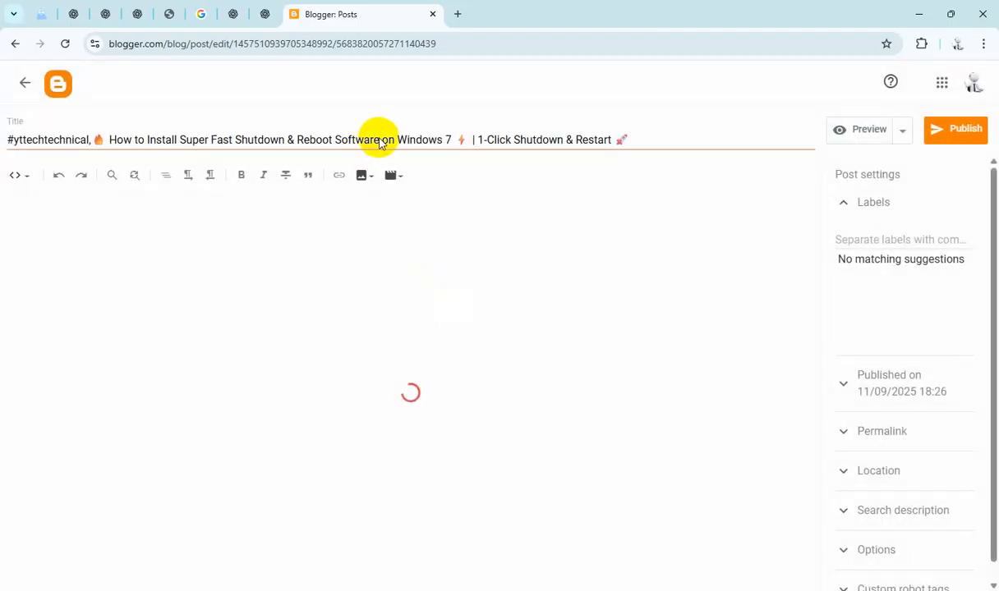
pyautogui.tripleClick(383, 140)
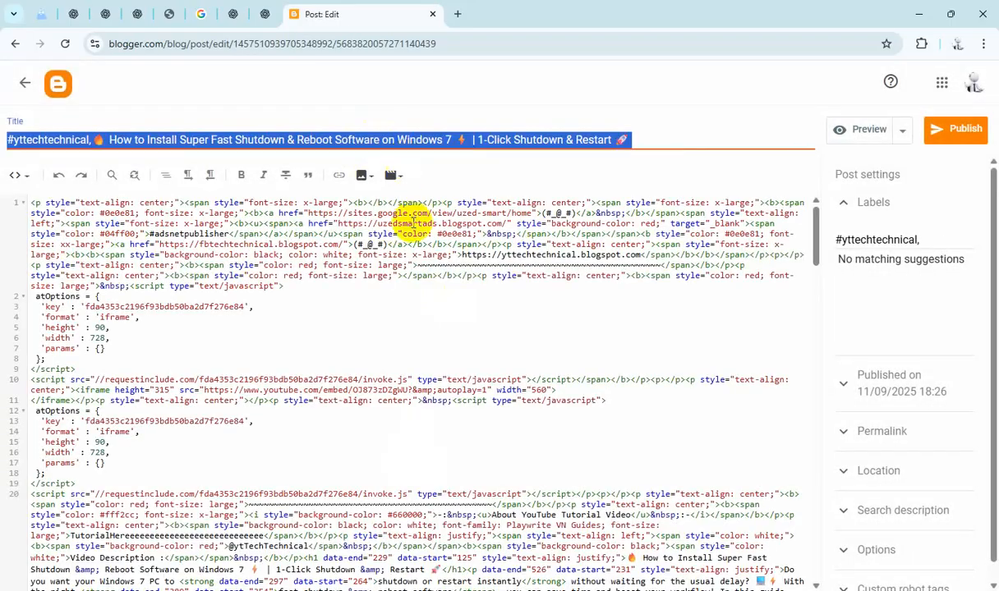
pyautogui.scroll(-4, 297, 345)
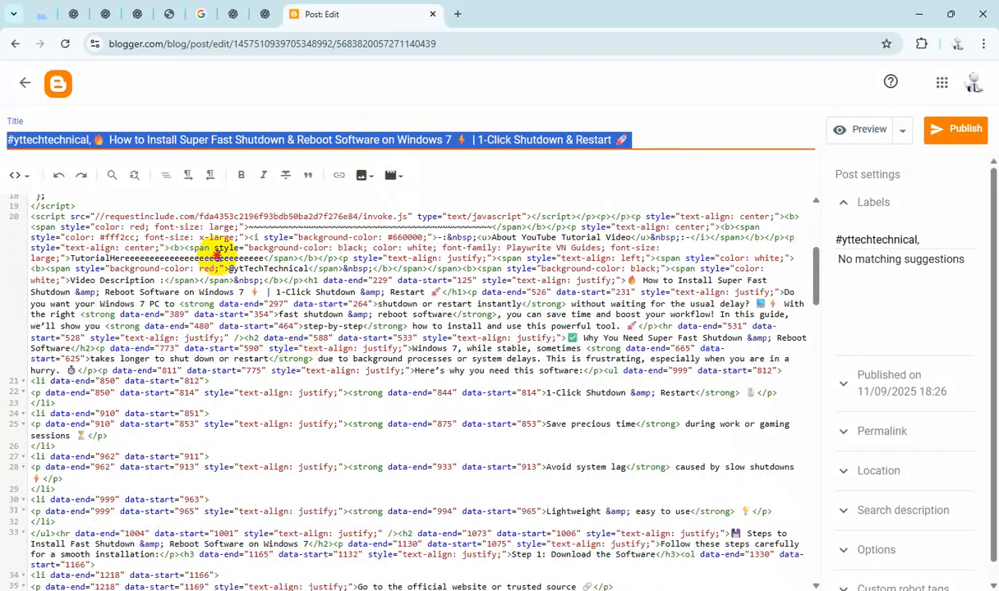
pyautogui.doubleClick(218, 256)
pyautogui.write('#yttechtechnical,🔥 How to Install Super Fast Shutdown & Reboot Software on Windows 7 ⚡ | 1-Click Shutdown & Restart 🚀')
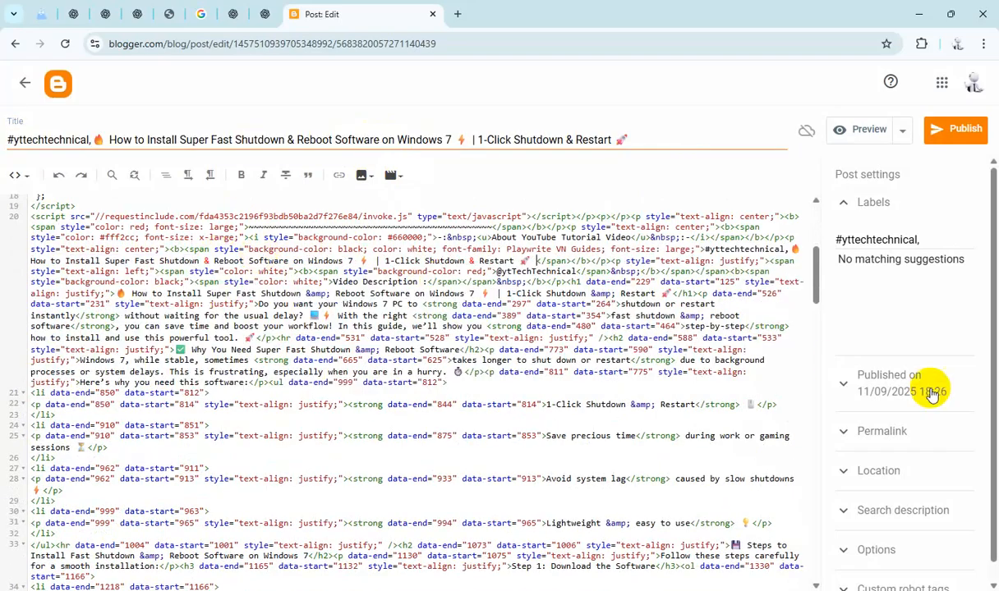
# Step: Paste the title as this post's search description and set reader comments to "Do not allow; hide existing"
pyautogui.click(907, 510)
pyautogui.write('#yttechtechnical,🔥 How to Install Super Fast Shutdown & Reboot Software on Windows 7 ⚡ | 1-Click Shutdown & Restart 🚀')
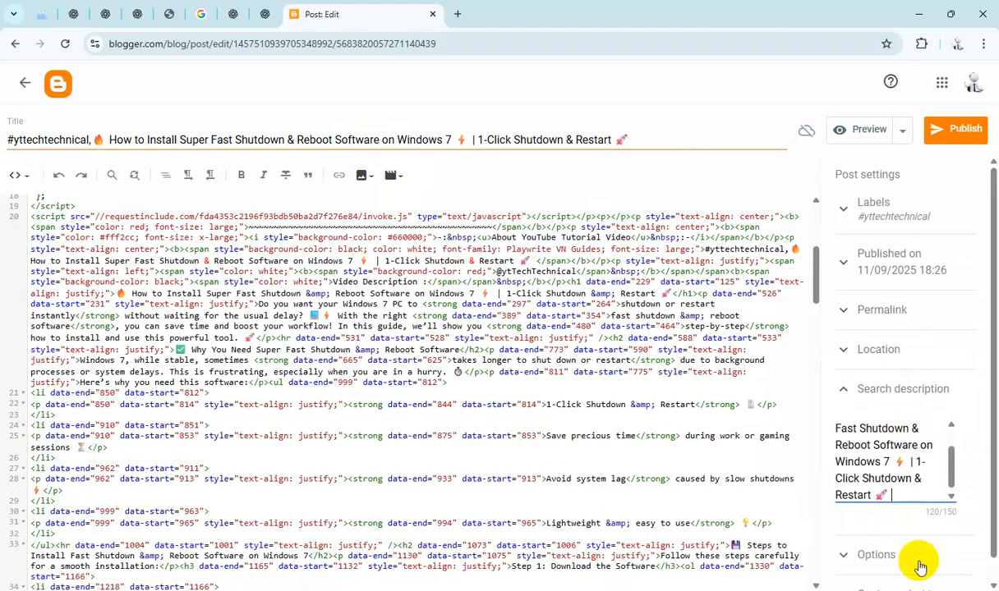
pyautogui.click(903, 559)
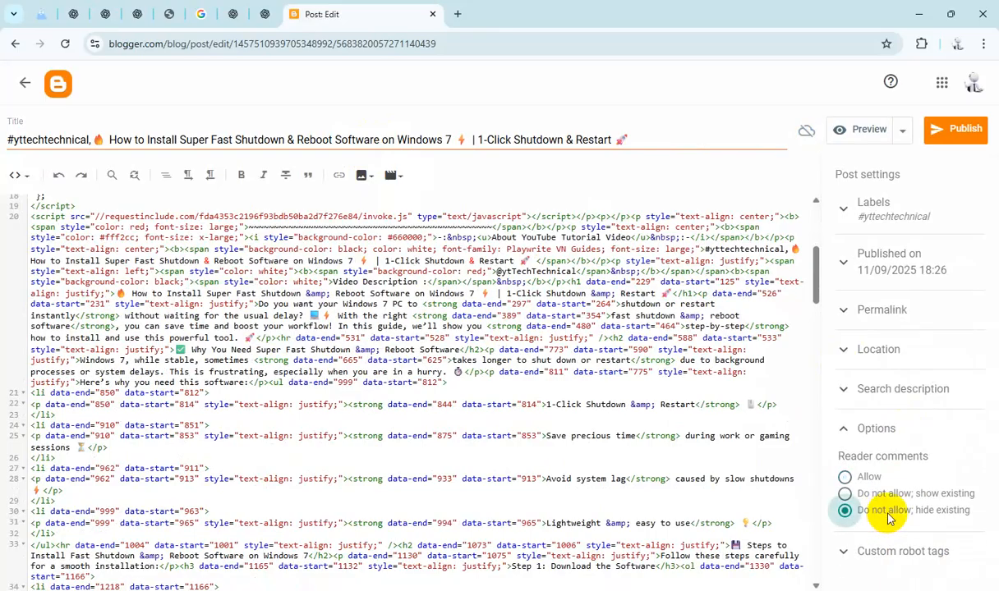
# Step: Publish the Super Fast Shutdown & Reboot Software post and confirm publishing
pyautogui.click(953, 130)
pyautogui.click(555, 358)
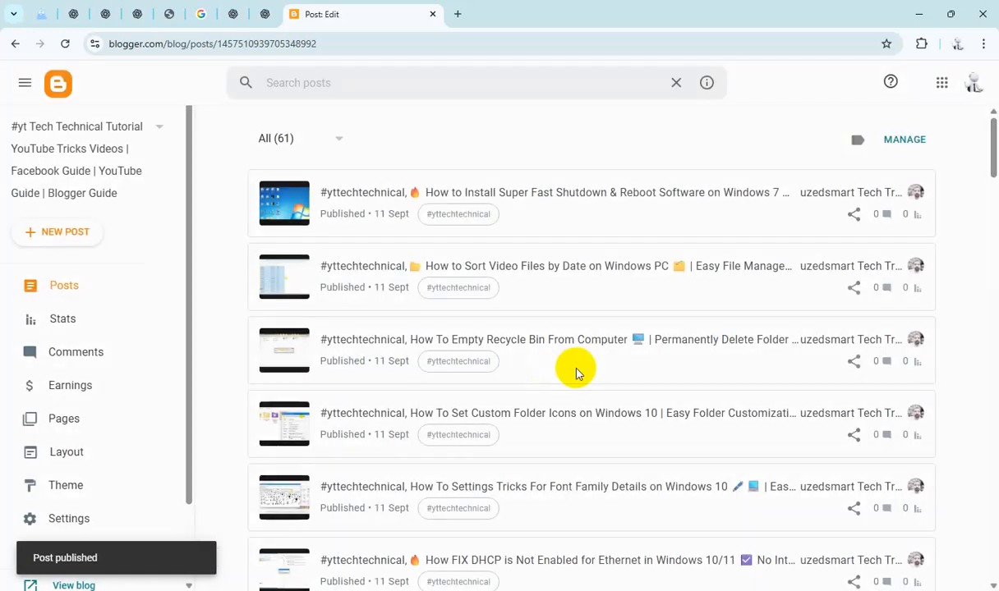
# Step: Open the Disable & Enable Ethernet Network Device draft and replace the "TutorialHereeee" placeholder in its HTML with the post title
pyautogui.scroll(-8, 576, 374)
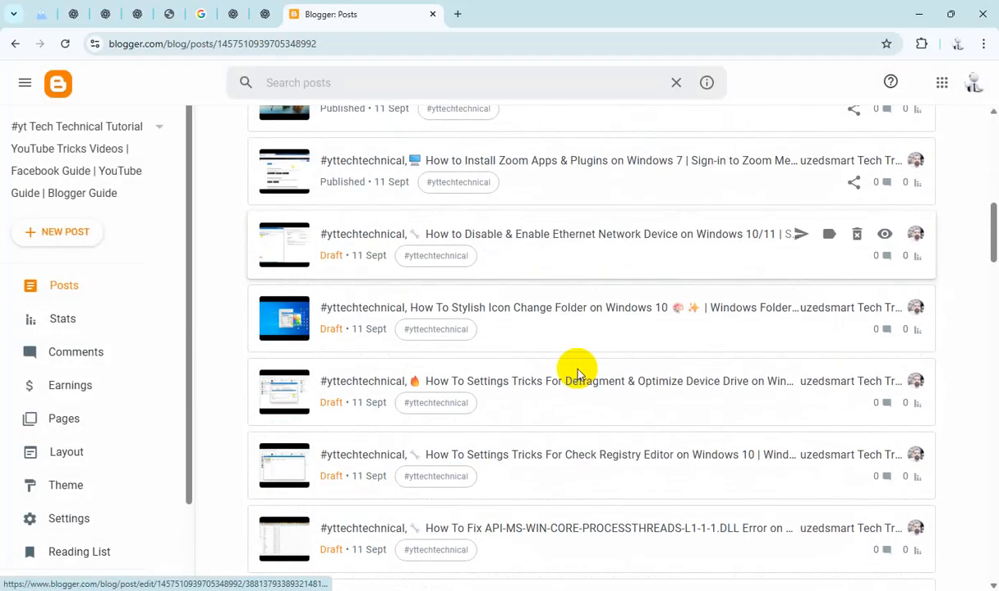
pyautogui.scroll(1, 576, 374)
pyautogui.click(563, 305)
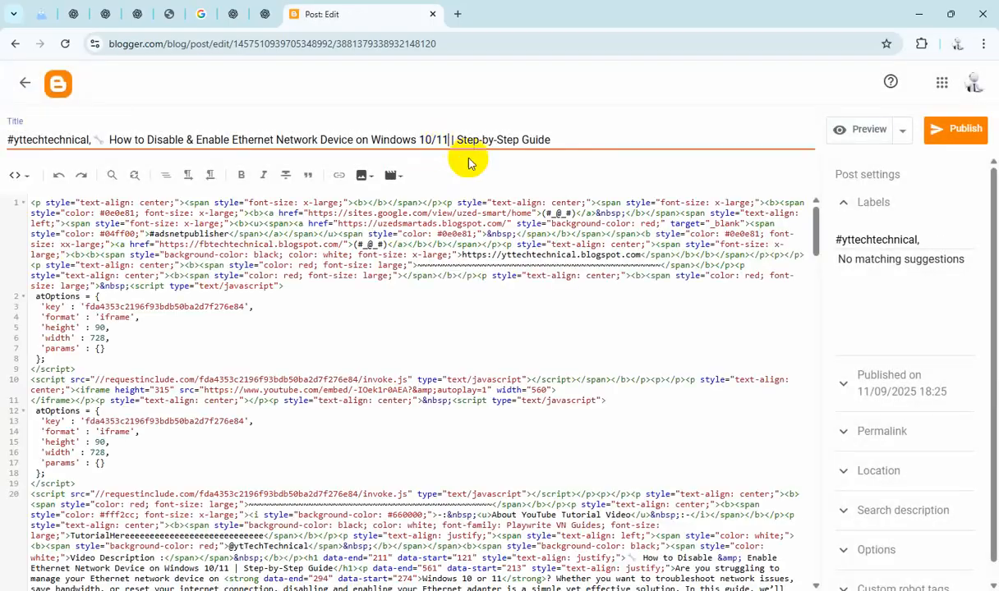
pyautogui.tripleClick(450, 147)
pyautogui.hotkey('ctrl', 'c')
pyautogui.scroll(-2, 238, 411)
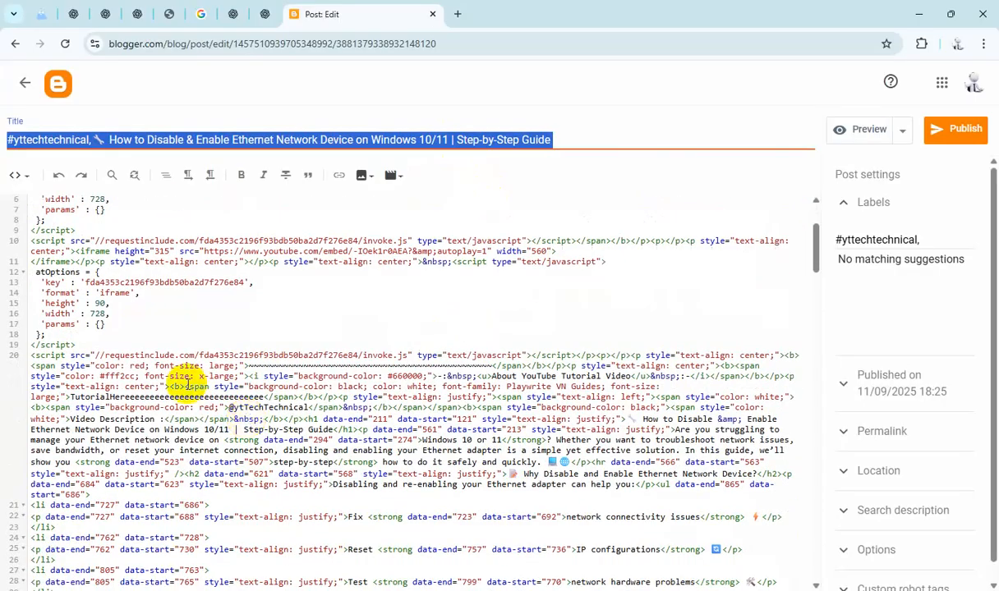
pyautogui.doubleClick(181, 397)
pyautogui.hotkey('ctrl', 'v')
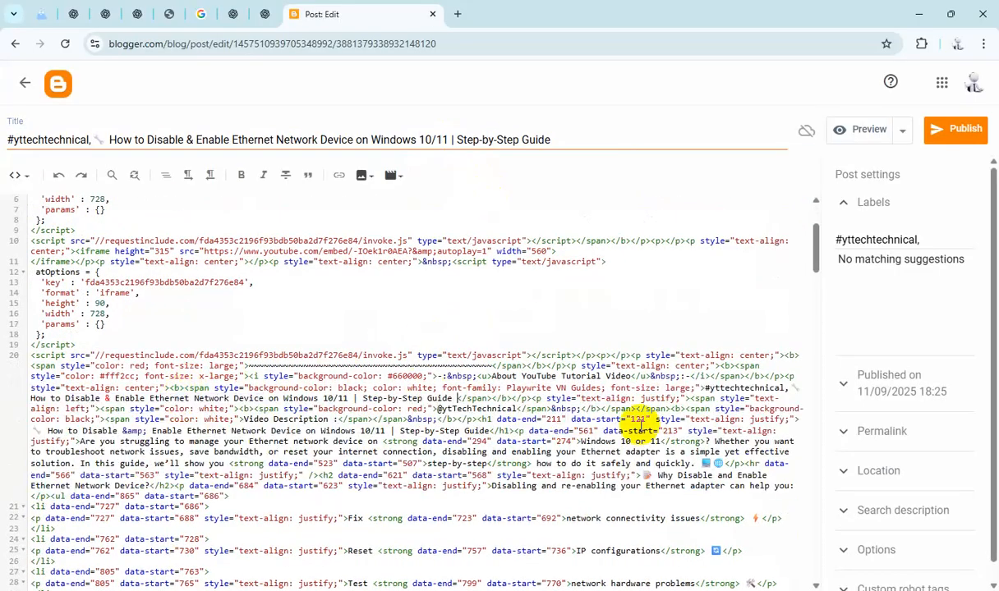
# Step: Paste the title as the Ethernet post's search description and set reader comments to "Do not allow; hide existing"
pyautogui.click(903, 510)
pyautogui.write('#yttechtechnical, 🔌 How to Disable & Enable Ethernet Network Device on Windows 10/11 | Step-by-Step Guide')
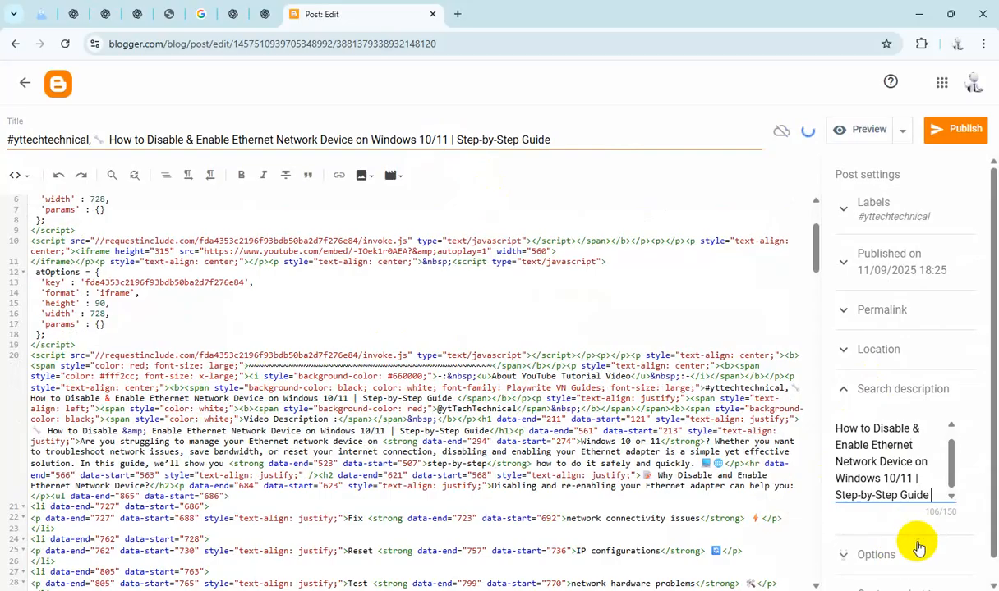
pyautogui.click(900, 559)
pyautogui.click(898, 512)
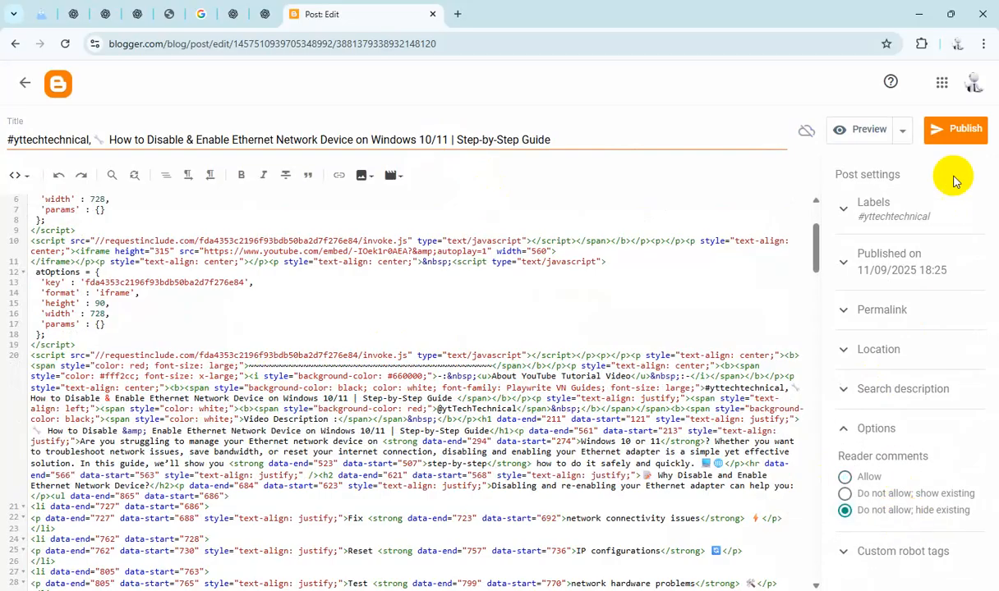
# Step: Publish the Disable & Enable Ethernet Network Device post and confirm publishing
pyautogui.click(954, 131)
pyautogui.click(555, 361)
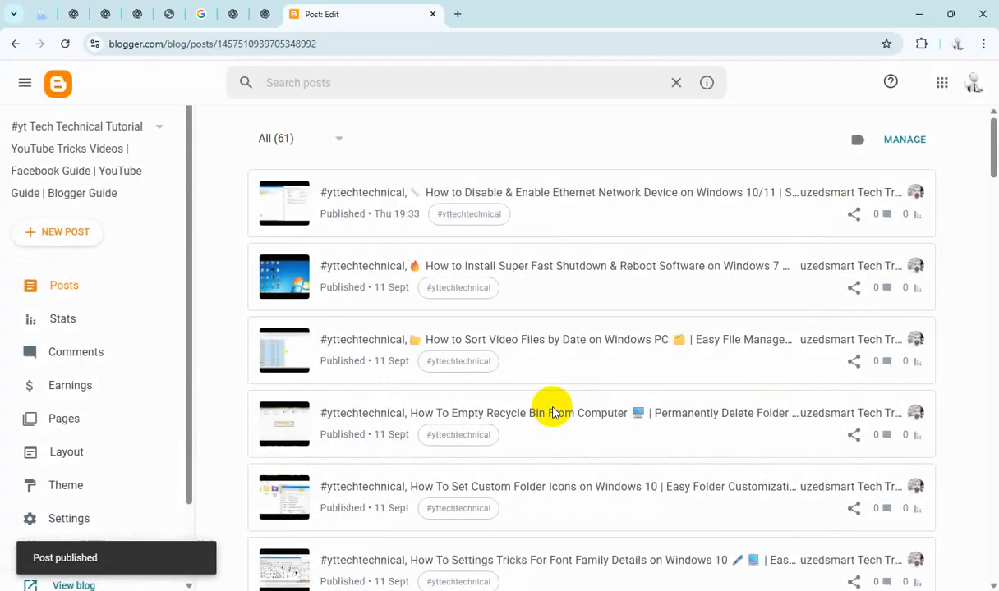
# Step: Open the Stylish Icon Change Folder draft and replace the "TutorialHereeee" placeholder in its HTML with the post title
pyautogui.scroll(-7, 552, 410)
pyautogui.scroll(-3, 552, 411)
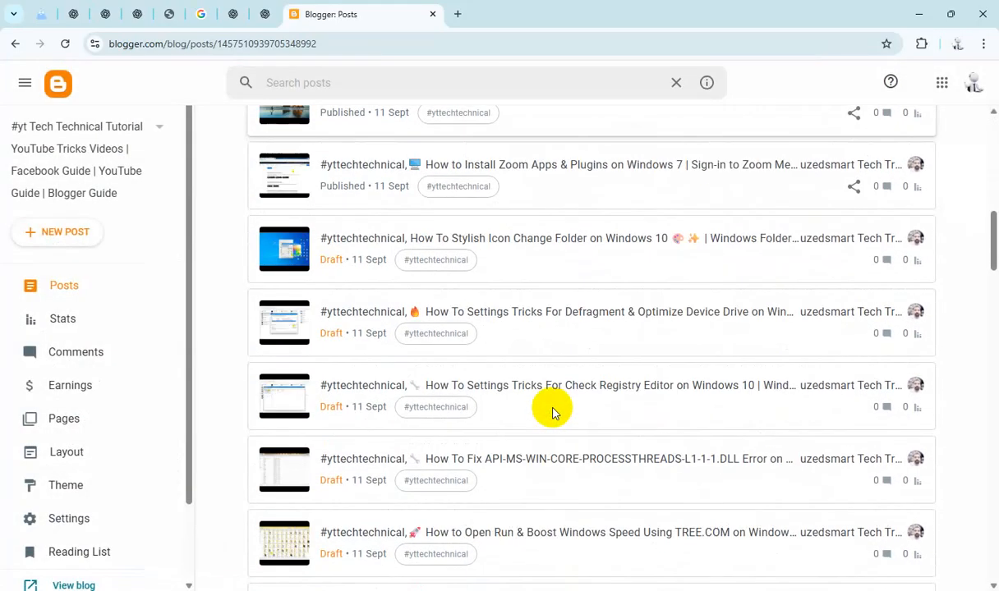
pyautogui.click(533, 242)
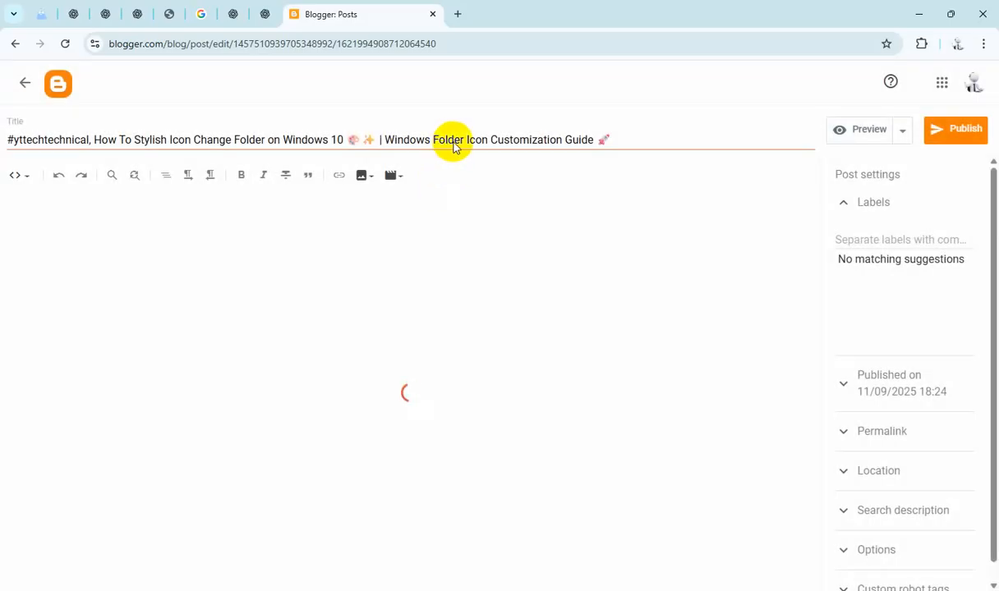
pyautogui.hotkey('ctrl', 'a')
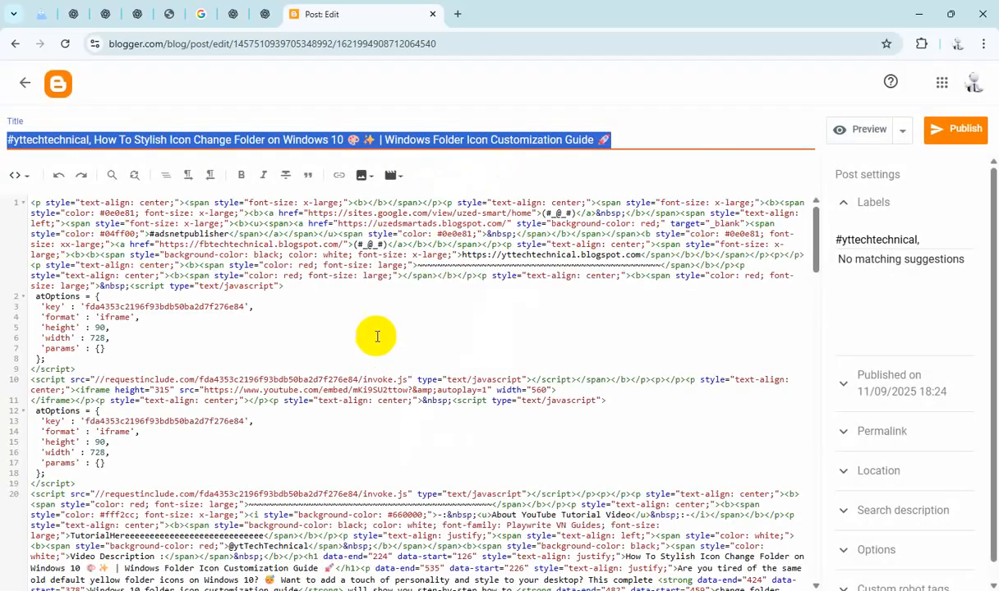
pyautogui.scroll(-5, 345, 329)
pyautogui.click(234, 326)
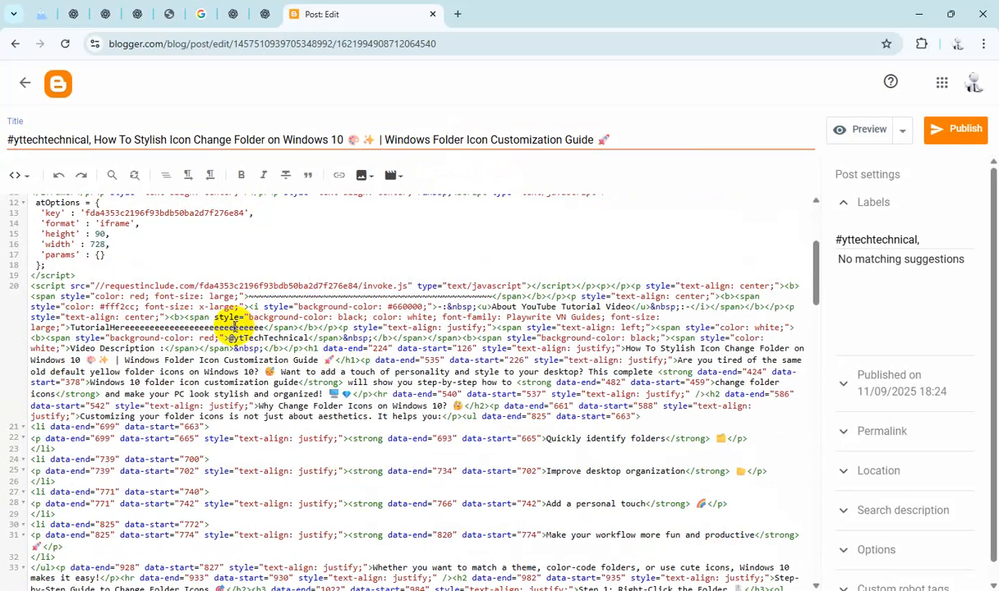
pyautogui.write('#yttechnical, How To Stylish Icon Change Folder on Windows 10 🌸✨ | Windows Folder Icon Customization Guide 💅')
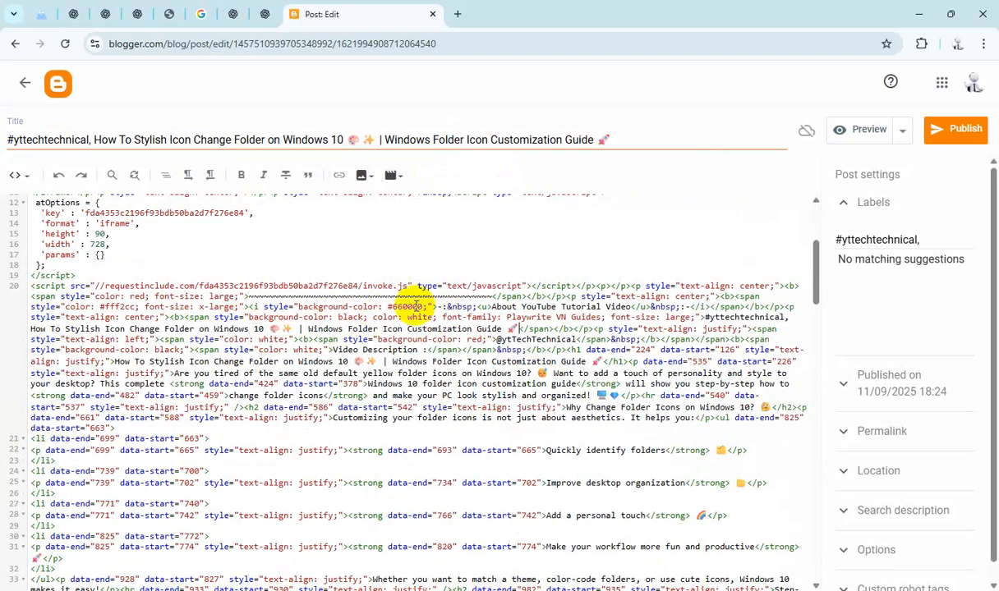
# Step: Paste the title as the folder-icon post's search description and set reader comments to "Do not allow; hide existing"
pyautogui.click(854, 509)
pyautogui.click(885, 430)
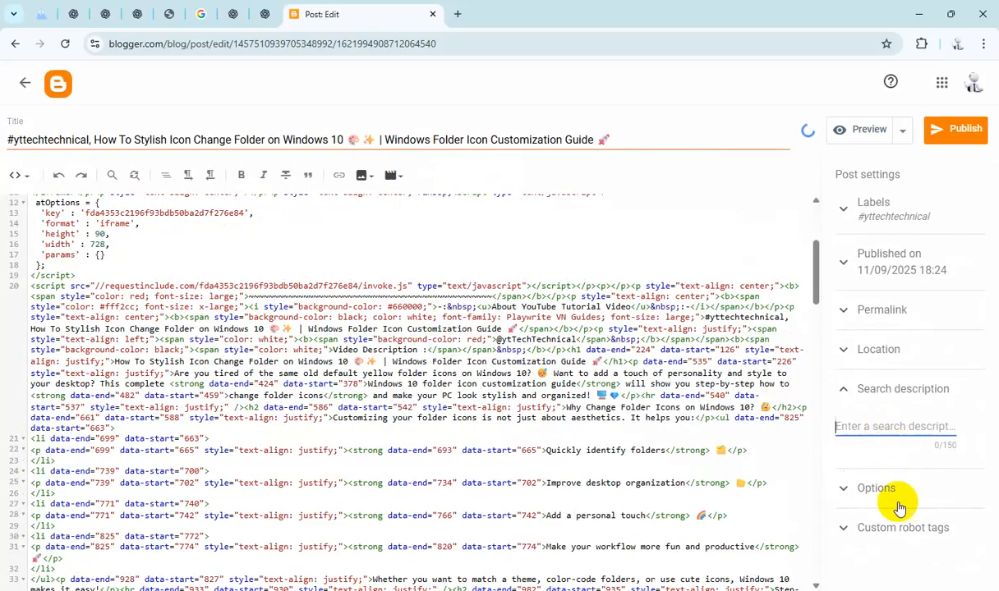
pyautogui.write('#yttechtechnical, How To Stylish Icon Change Folder on Windows 10 🎨 ✨ | Windows Folder Icon Customization Guide 💅')
pyautogui.click(888, 519)
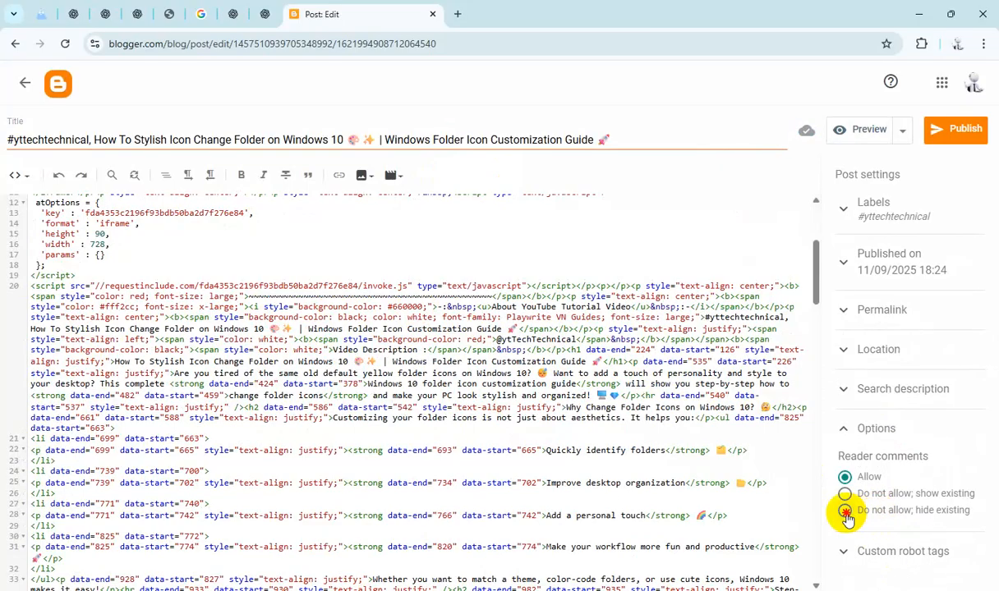
pyautogui.click(845, 511)
# Step: Publish the Stylish Icon Change Folder post and confirm publishing
pyautogui.click(955, 129)
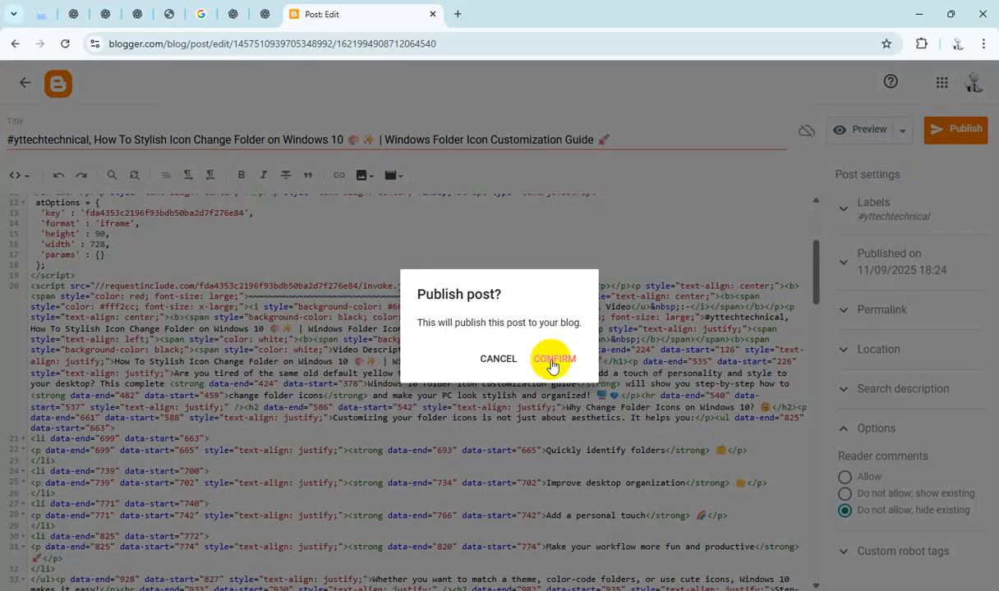
pyautogui.click(552, 361)
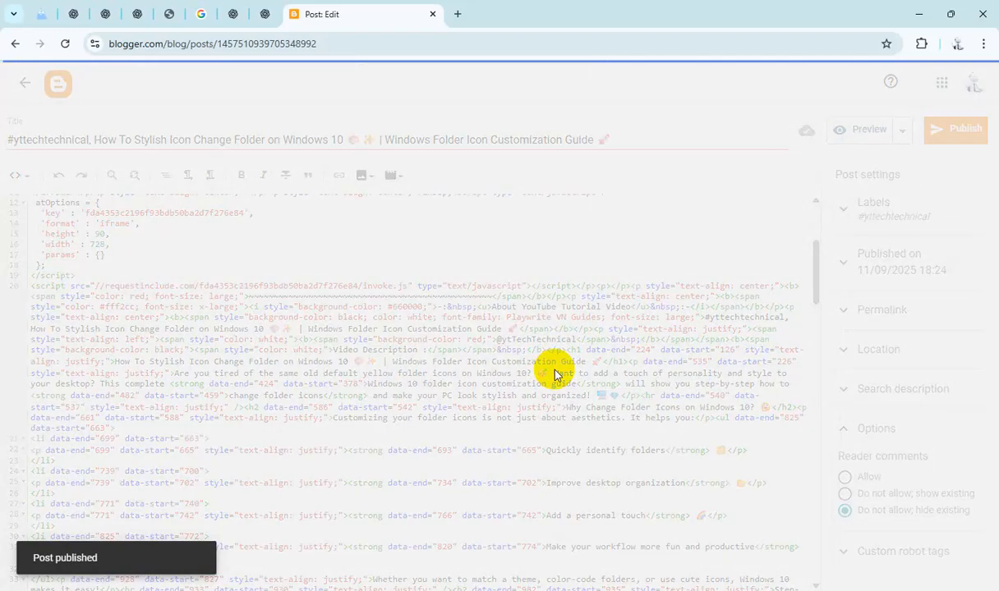
# Step: Open the Defragment & Optimize Device Drive draft and replace the "TutorialHereeee" placeholder in its HTML with the post title
pyautogui.scroll(-5, 551, 401)
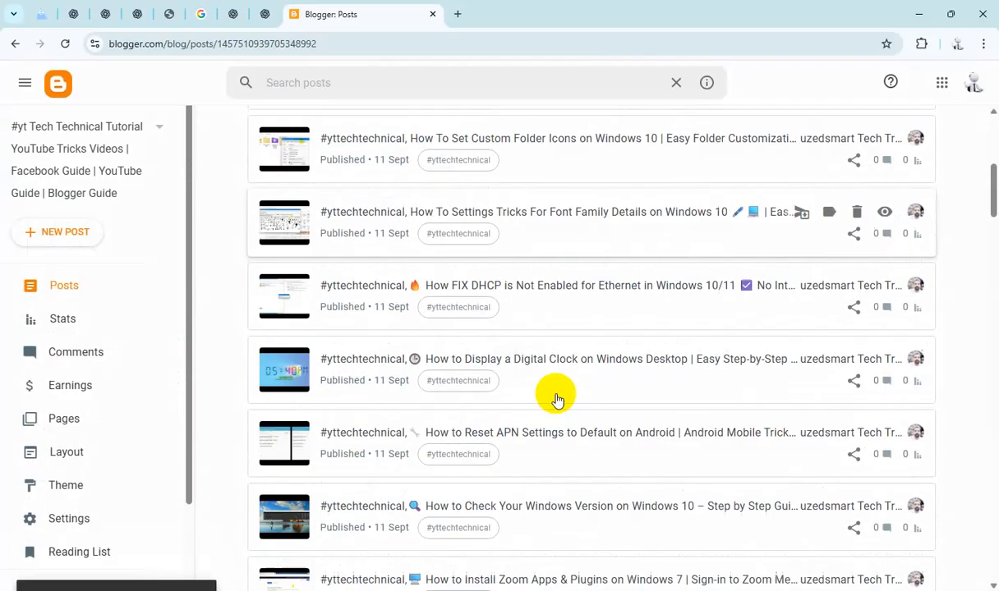
pyautogui.scroll(-5, 556, 400)
pyautogui.scroll(1, 558, 393)
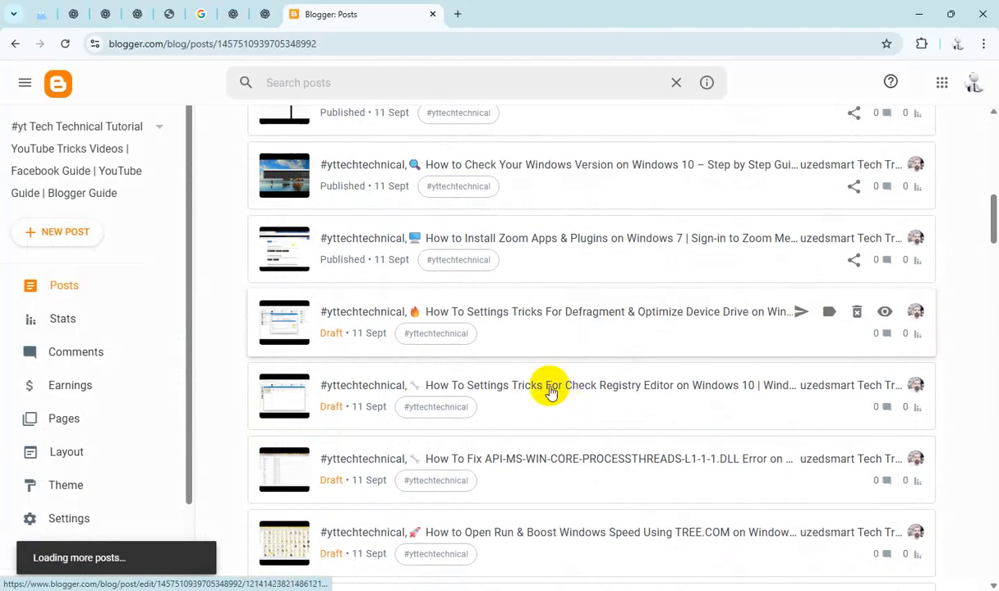
pyautogui.click(534, 318)
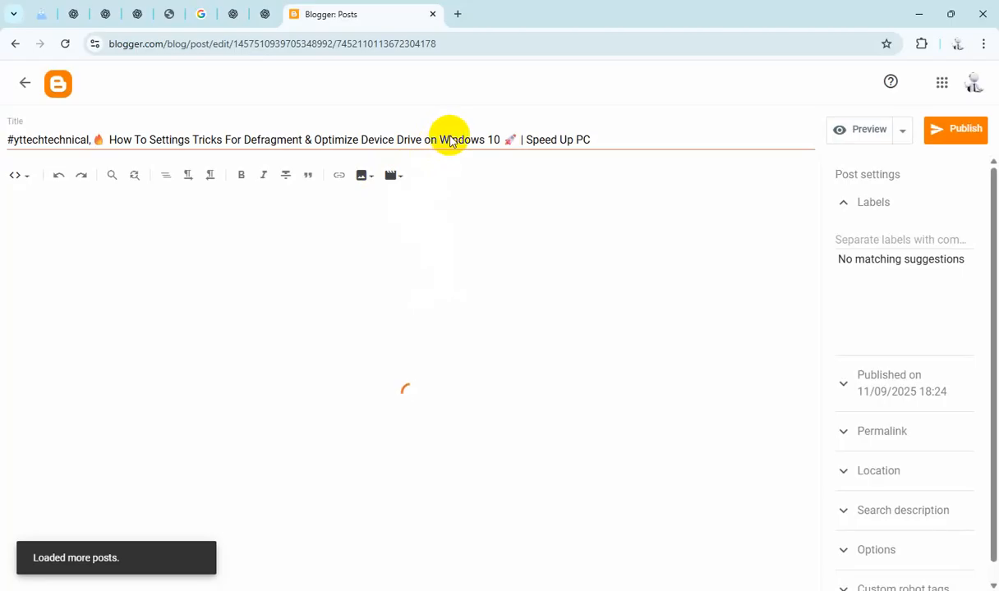
pyautogui.hotkey('ctrl', 'a')
pyautogui.hotkey('ctrl', 'c')
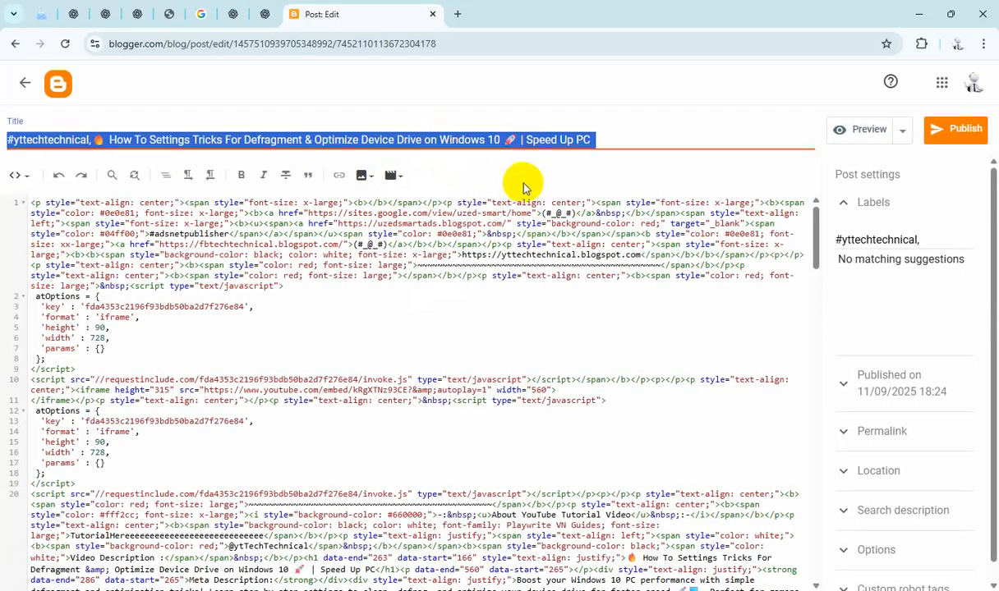
pyautogui.scroll(-3, 298, 382)
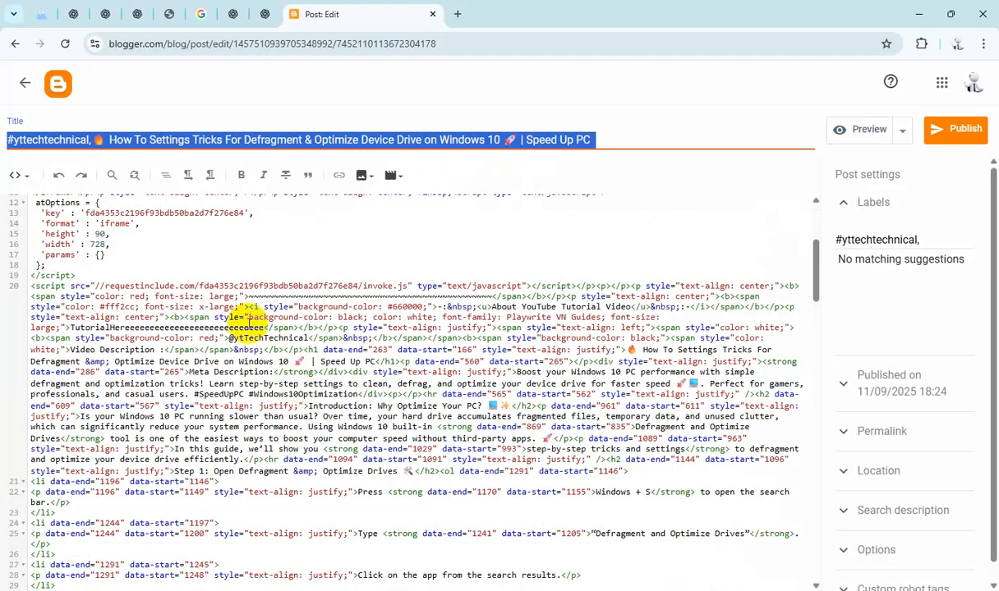
pyautogui.click(244, 326)
pyautogui.doubleClick(255, 327)
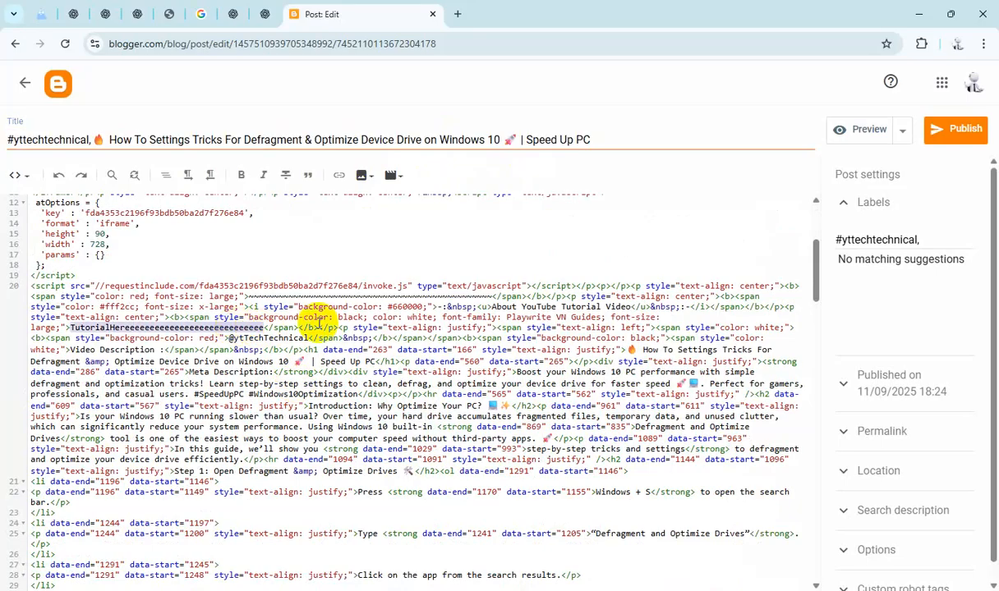
pyautogui.hotkey('ctrl', 'v')
# Step: Paste the title as the Defragment post's search description and set reader comments to "Do not allow; hide existing"
pyautogui.click(884, 516)
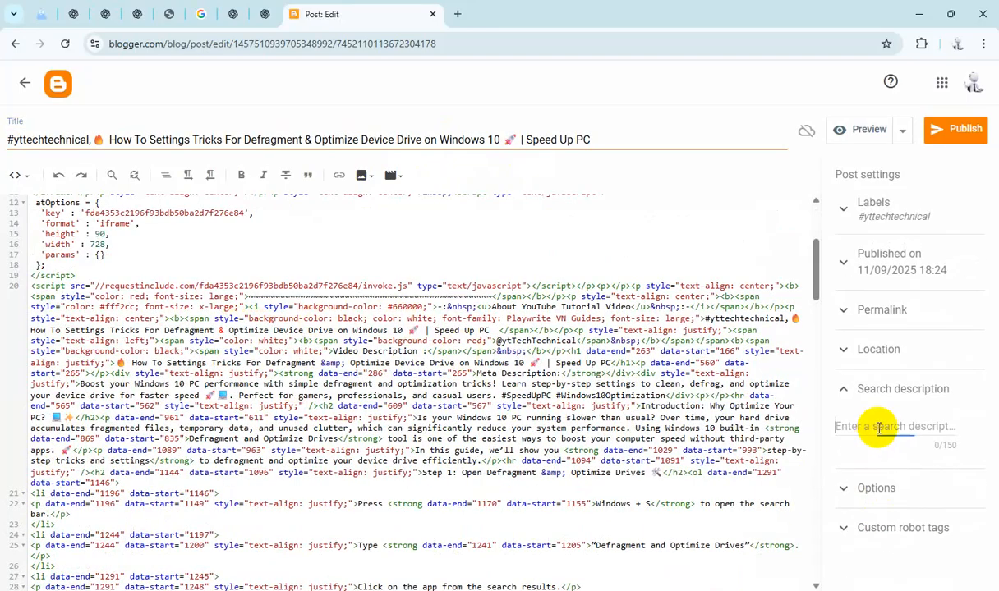
pyautogui.write('#yttechnical,🔥 How To Settings Tricks For Defragment & Optimize Device Drive on Windows 10 🚀 | Speed Up PC')
pyautogui.click(893, 540)
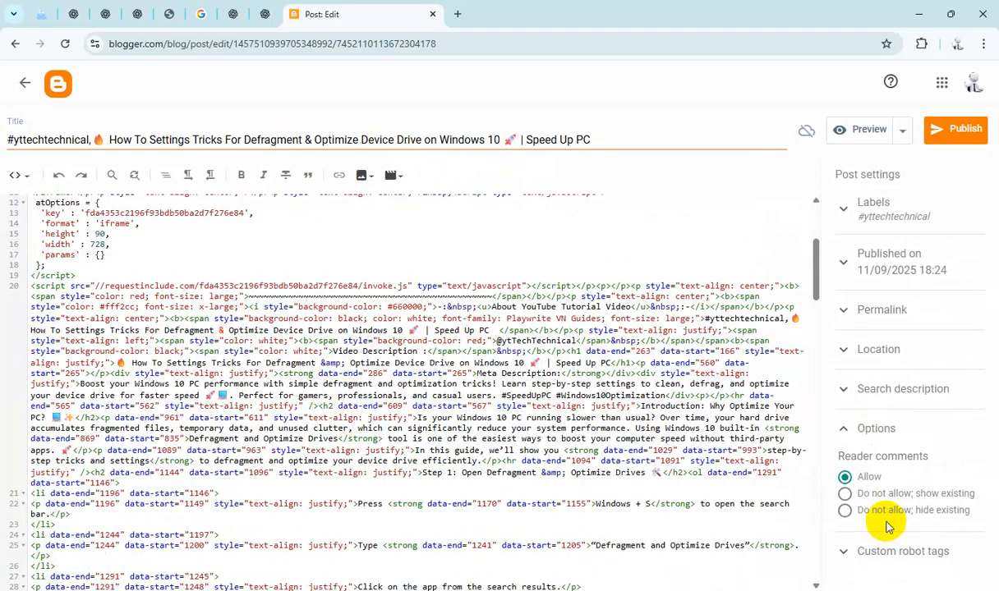
# Step: Publish the Defragment & Optimize Device Drive post and confirm publishing
pyautogui.click(956, 129)
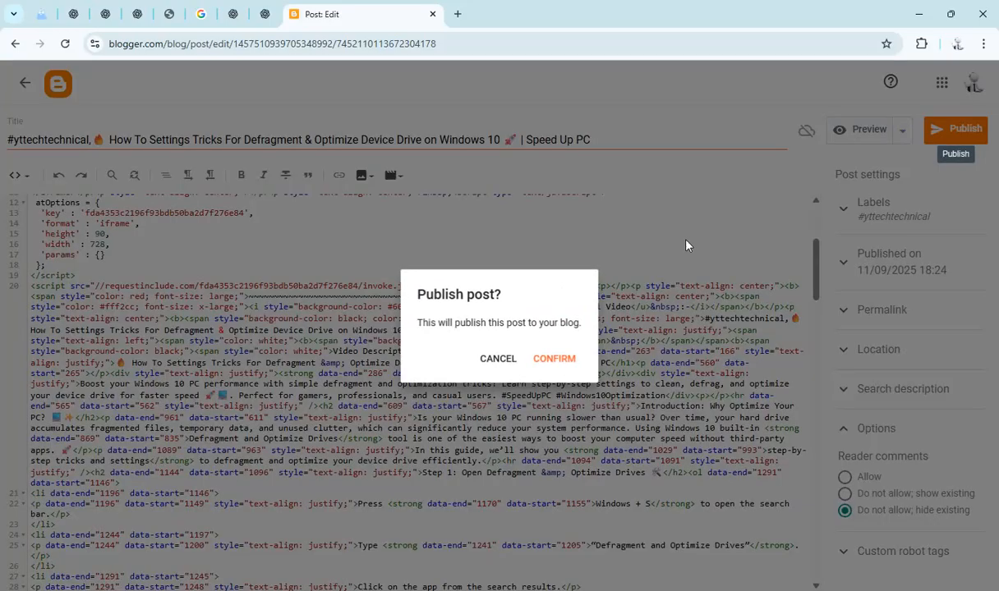
pyautogui.click(549, 355)
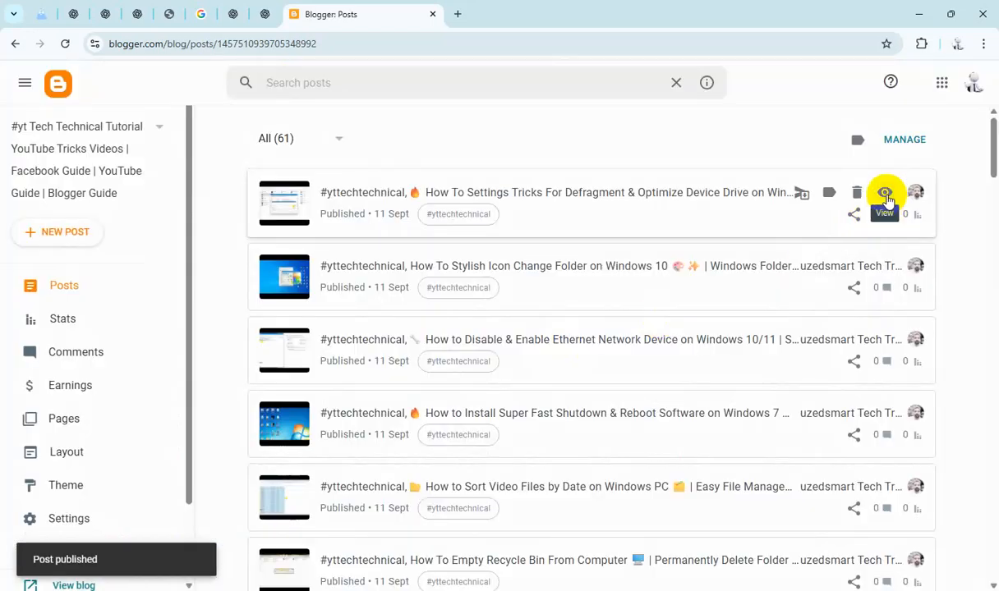
# Step: View the published Defragment post on the blog, scrolling through it, and close its tab
pyautogui.click(884, 192)
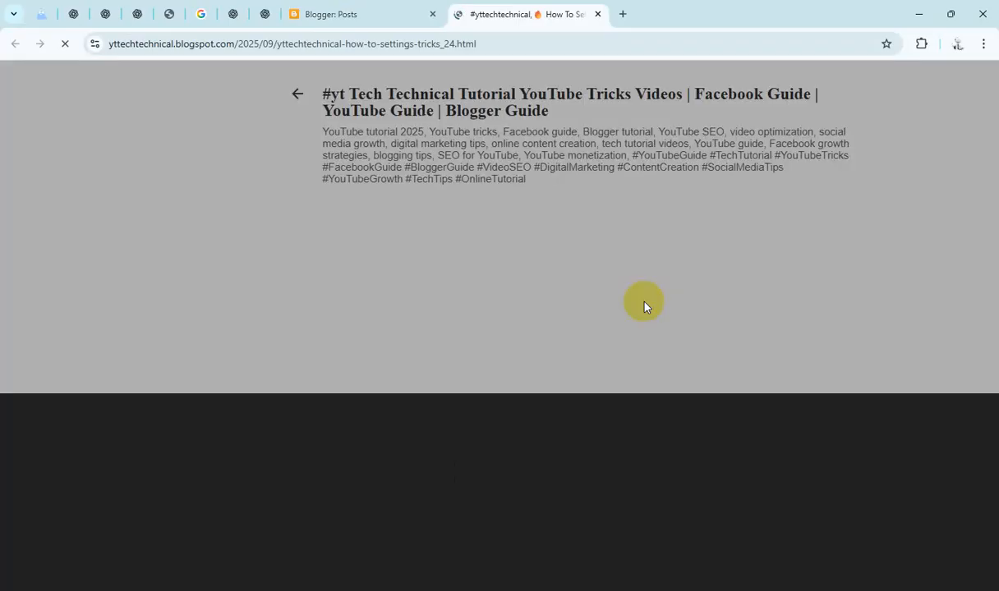
pyautogui.scroll(-10, 670, 363)
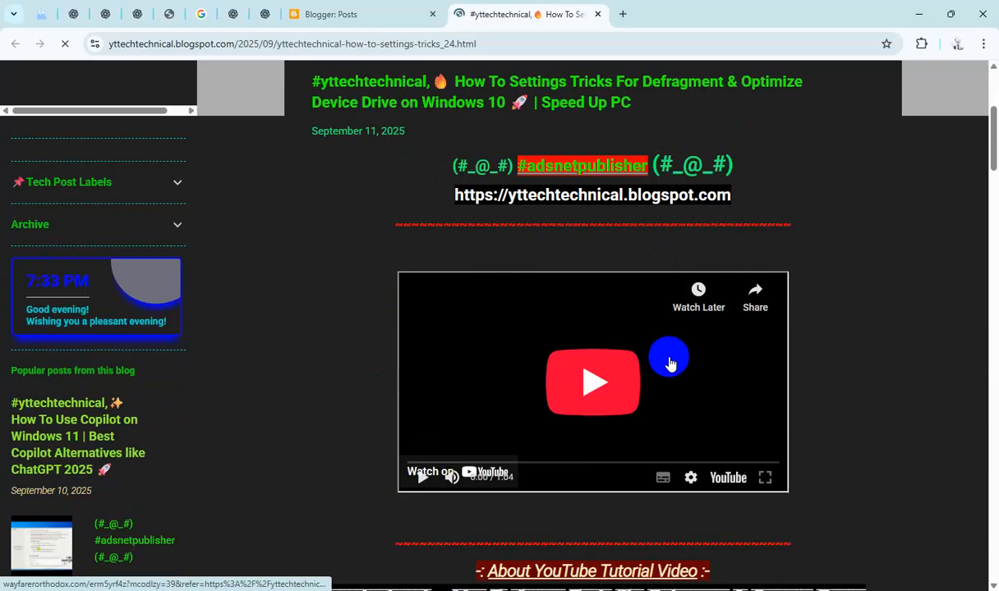
pyautogui.scroll(-15, 669, 363)
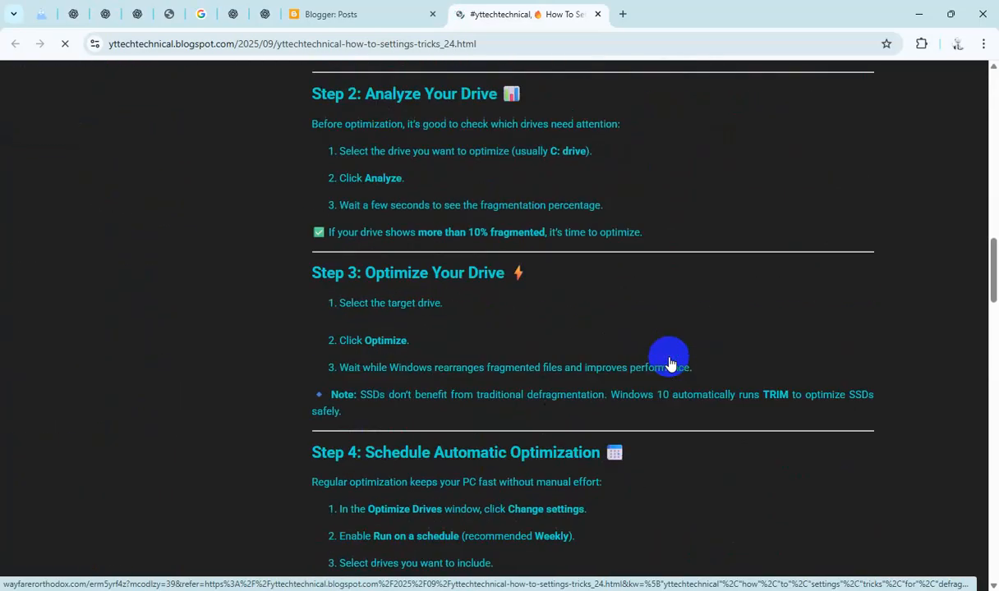
pyautogui.scroll(-15, 670, 363)
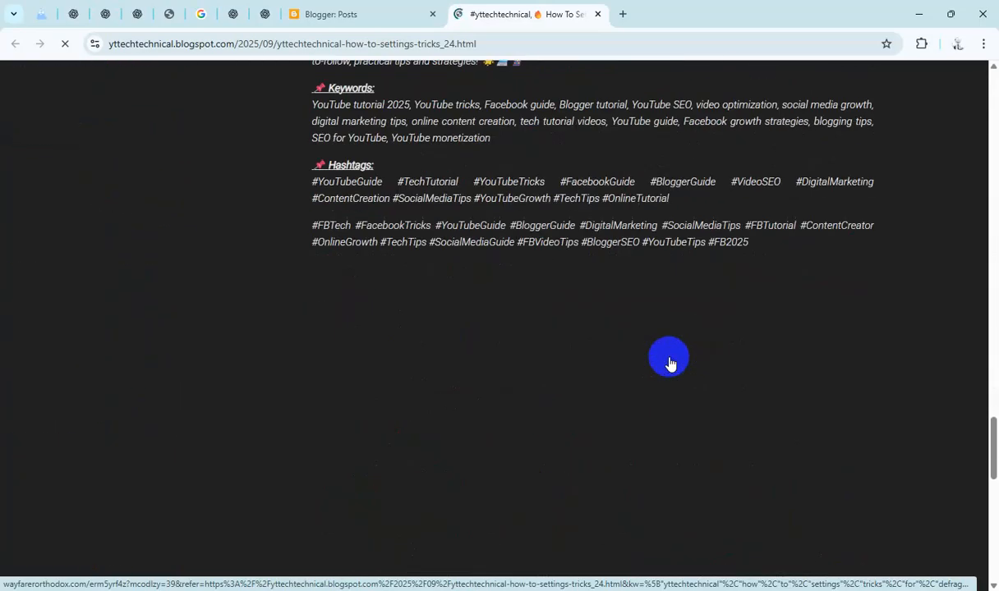
pyautogui.scroll(-6, 669, 363)
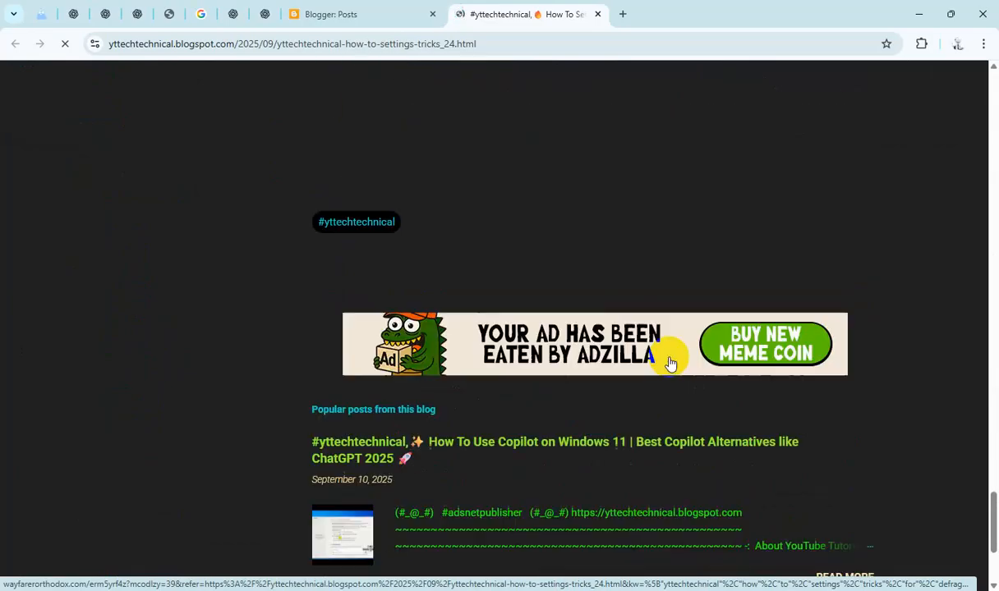
pyautogui.click(597, 14)
# Step: View the blog's home page to check the newly published posts, then close its tab
pyautogui.scroll(-2, 74, 518)
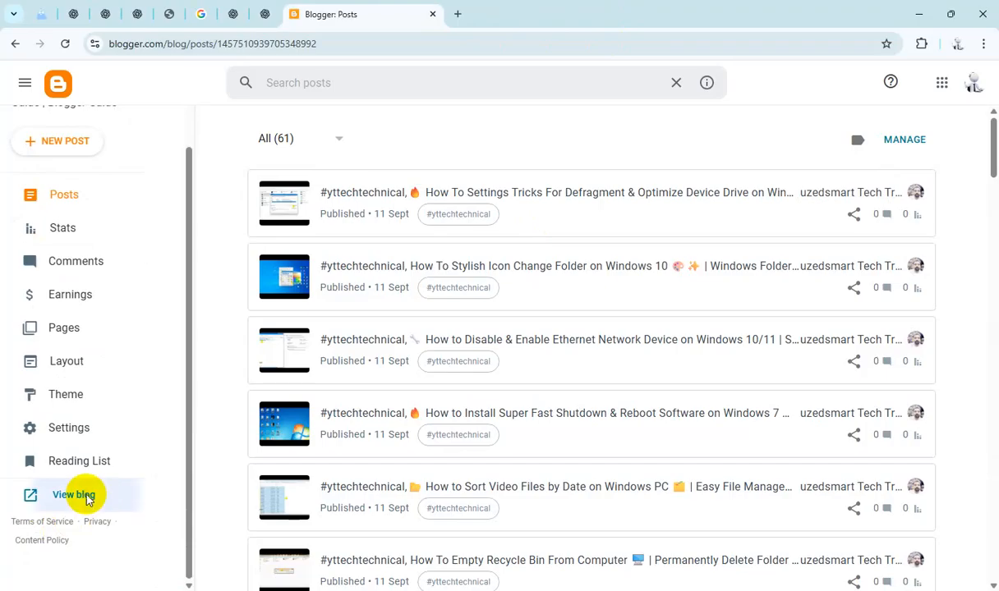
pyautogui.click(80, 495)
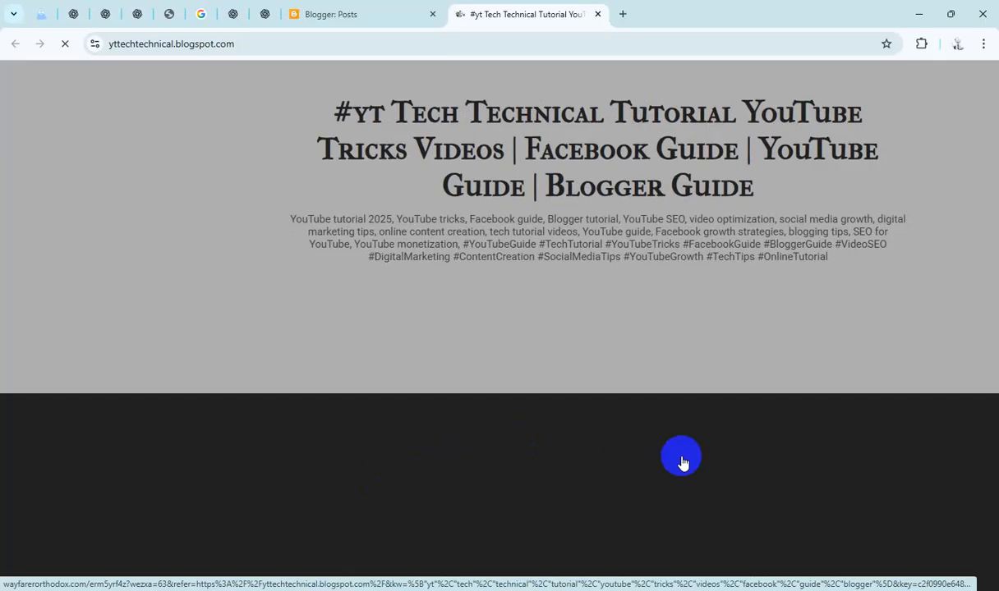
pyautogui.scroll(-7, 682, 463)
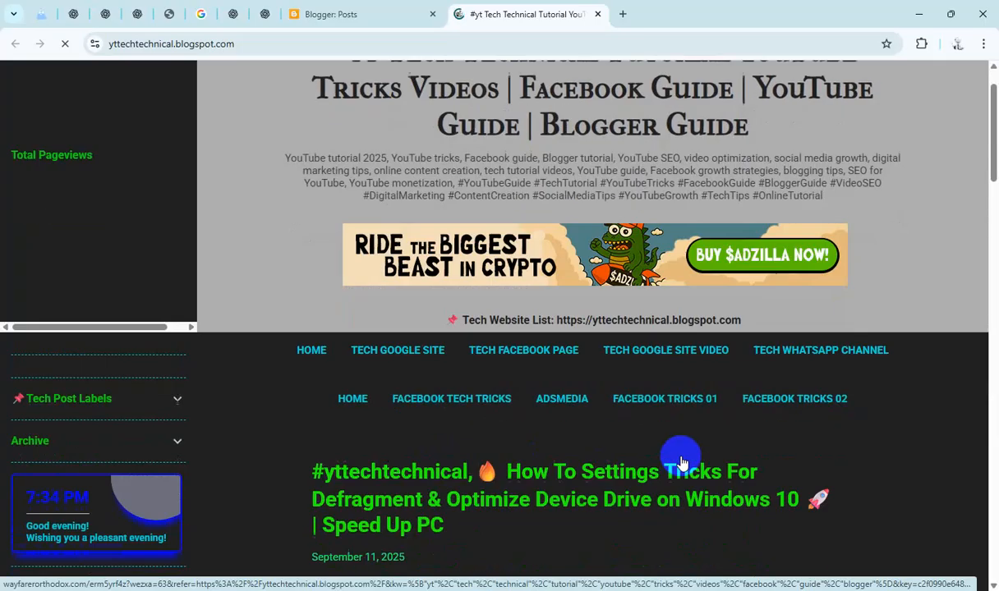
pyautogui.scroll(-15, 682, 463)
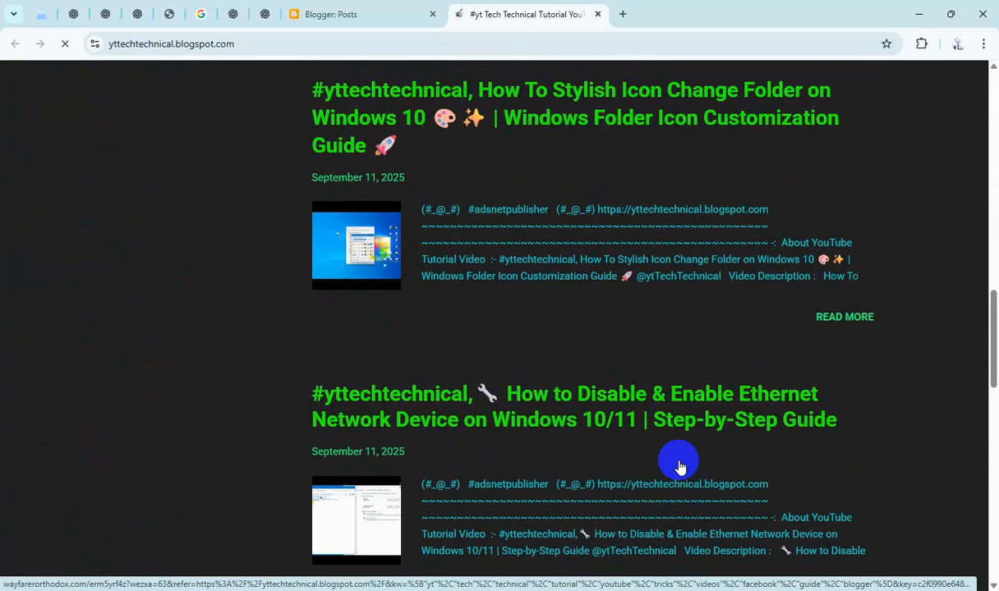
pyautogui.scroll(-5, 681, 467)
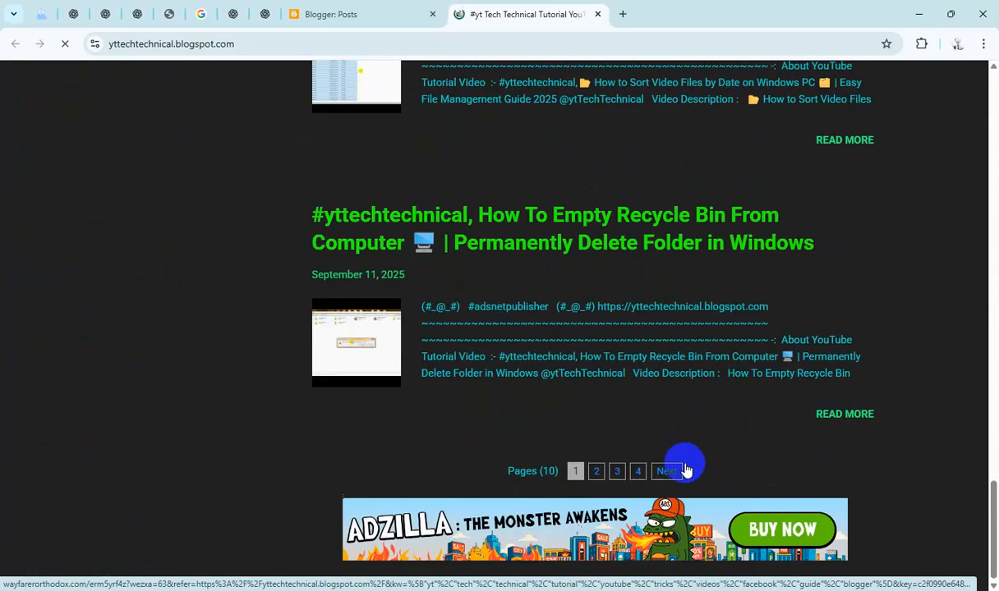
pyautogui.click(597, 14)
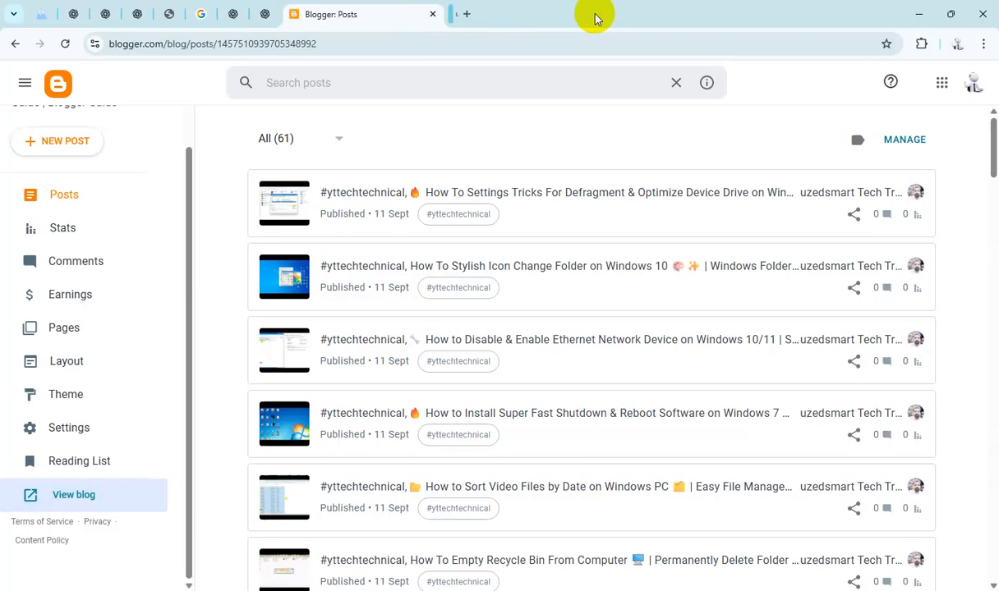
# Step: Filter the post list to drafts, open the Check Registry Editor draft and replace the HTML placeholder with its title
pyautogui.click(328, 138)
pyautogui.click(310, 204)
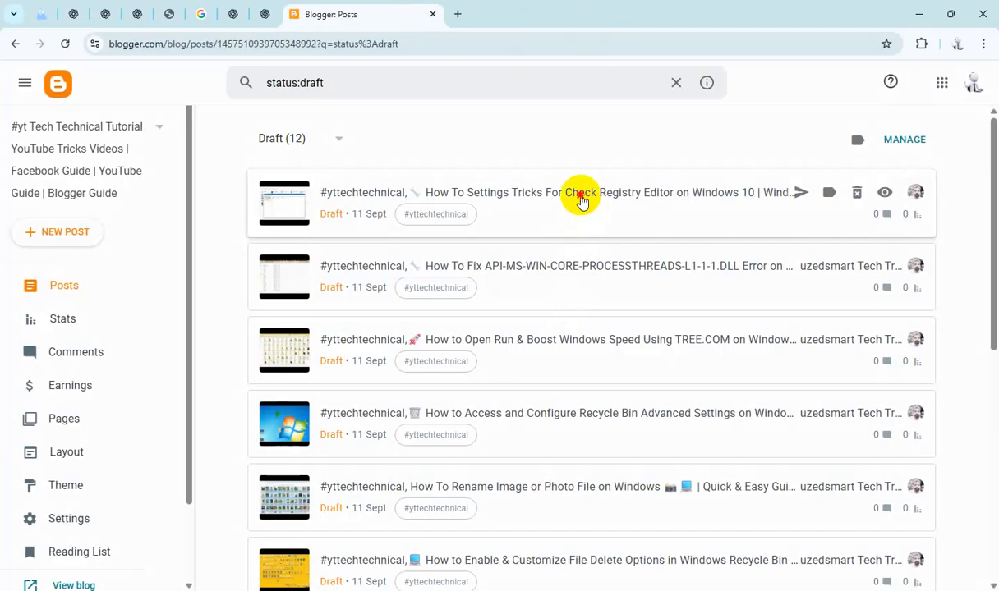
pyautogui.click(581, 198)
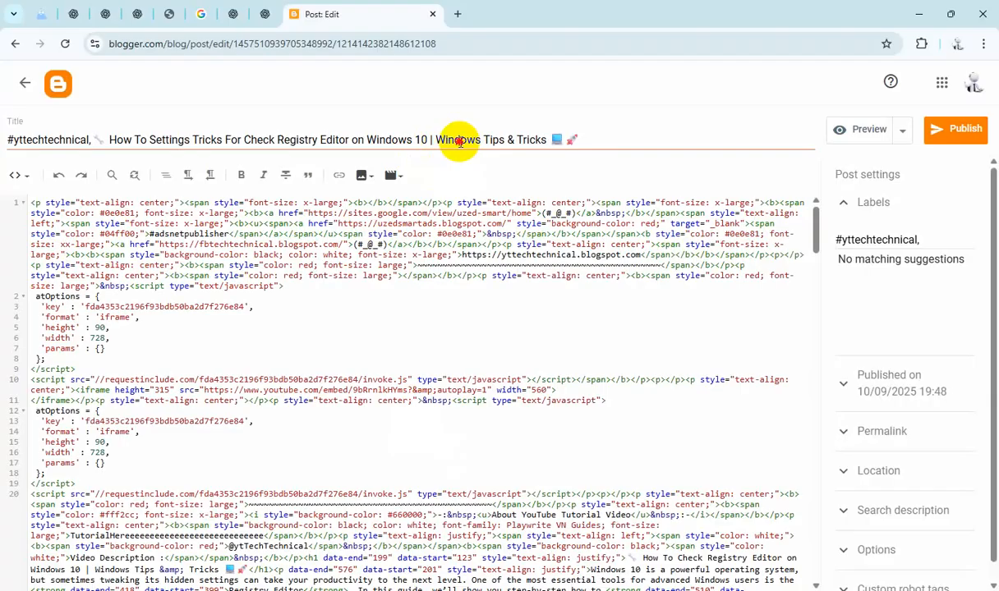
pyautogui.tripleClick(479, 141)
pyautogui.scroll(-3, 271, 386)
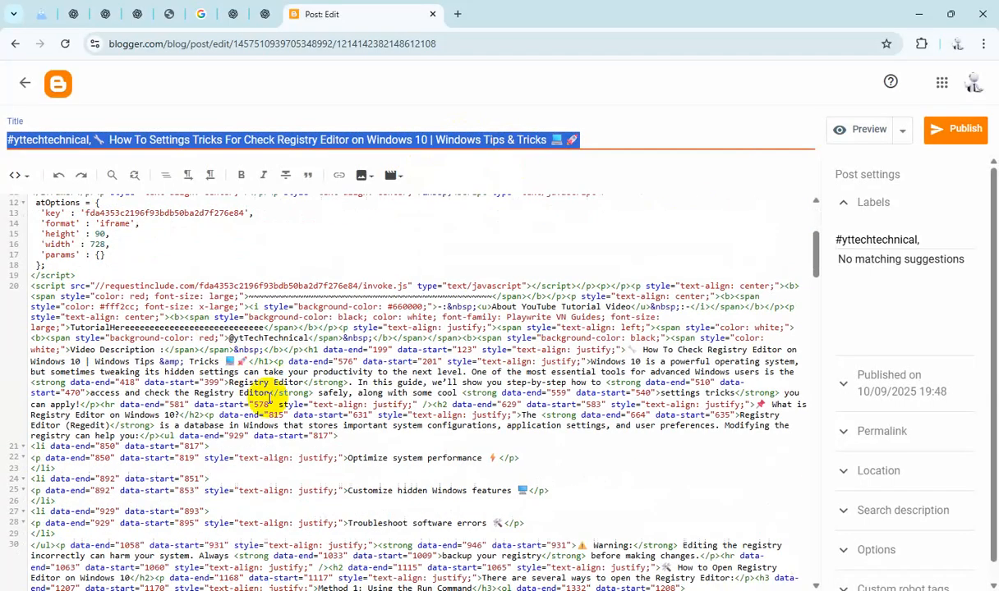
pyautogui.doubleClick(216, 328)
pyautogui.write('#yttechtechnical, ✏ How To Settings Tricks For Check Registry Editor on Windows 10 | Windows Tips & Tricks 📘🚀')
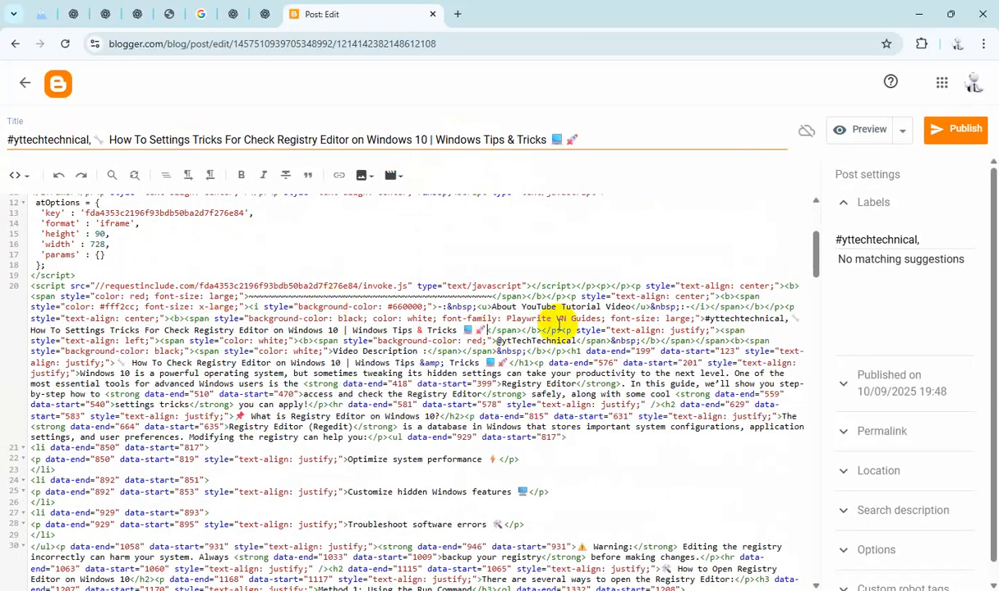
# Step: Paste the title as the Registry Editor post's search description and set reader comments to "Do not allow; hide existing"
pyautogui.click(918, 509)
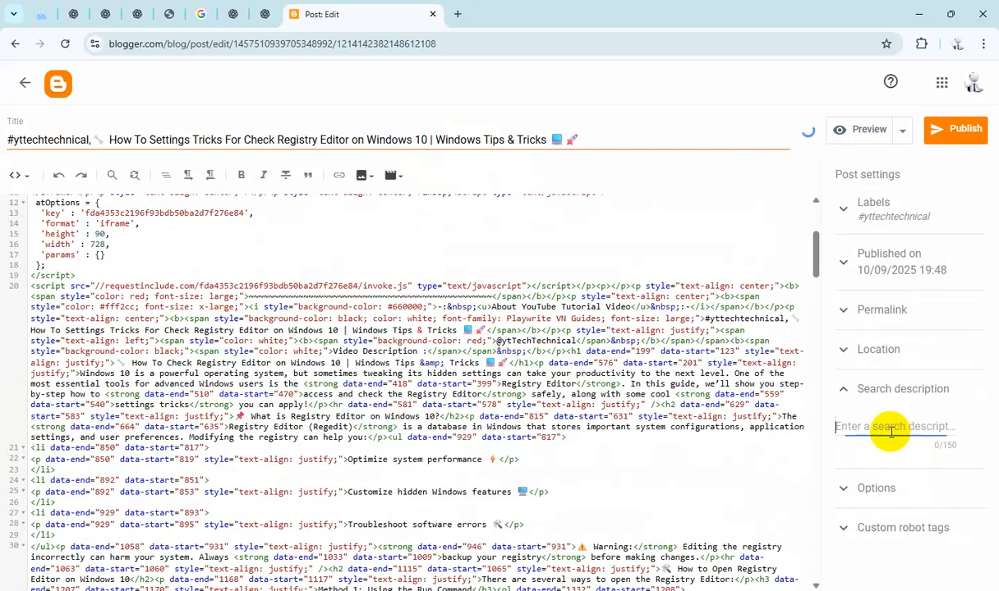
pyautogui.write('#yttechnical, ✏️ How To Settings Tricks For Check Registry Editor on Windows 10 | Windows Tips & Tricks 💻🚀')
pyautogui.click(900, 555)
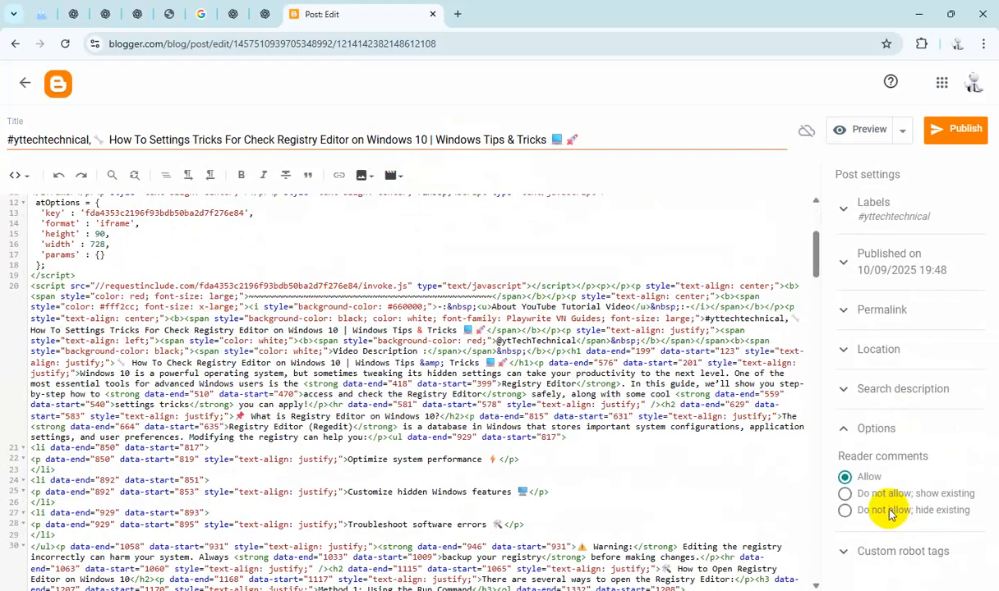
# Step: Publish the Check Registry Editor post and confirm publishing
pyautogui.click(941, 130)
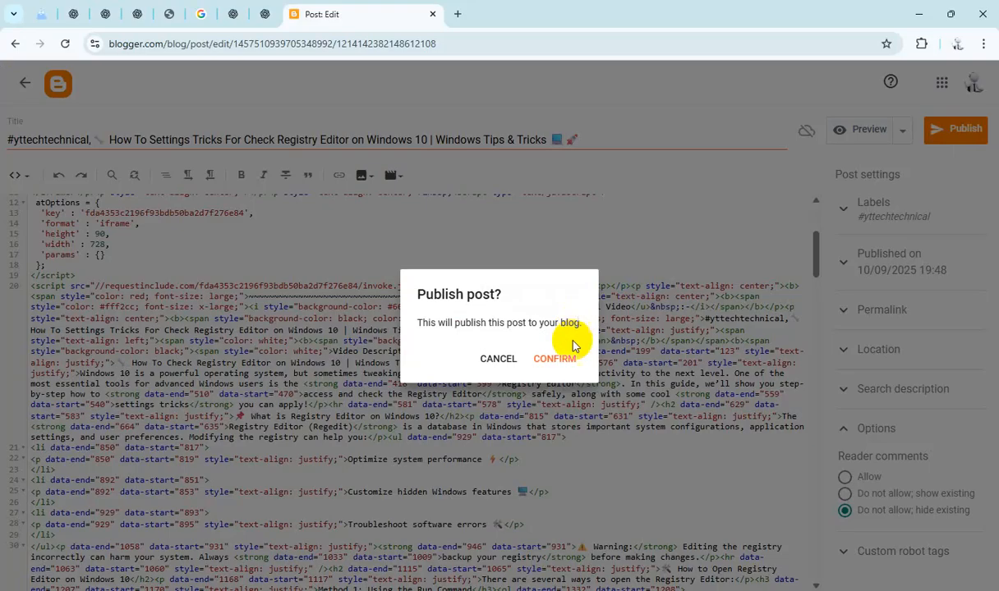
pyautogui.click(556, 360)
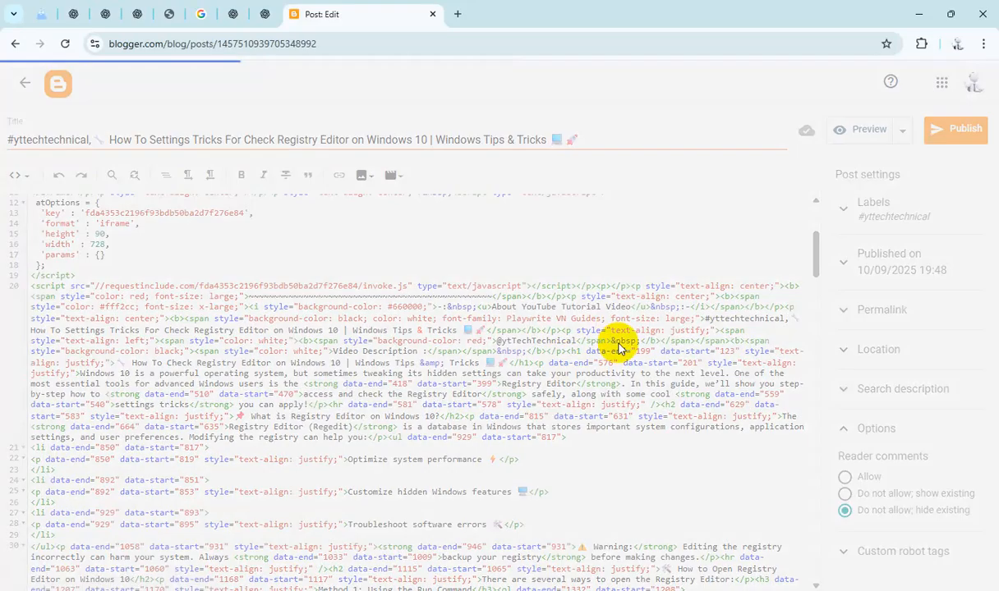
# Step: Open the API-MS-WIN-CORE-PROCESSTHREADS-L1-1-1.DLL Error draft and replace the HTML placeholder with the post title
pyautogui.scroll(-12, 520, 402)
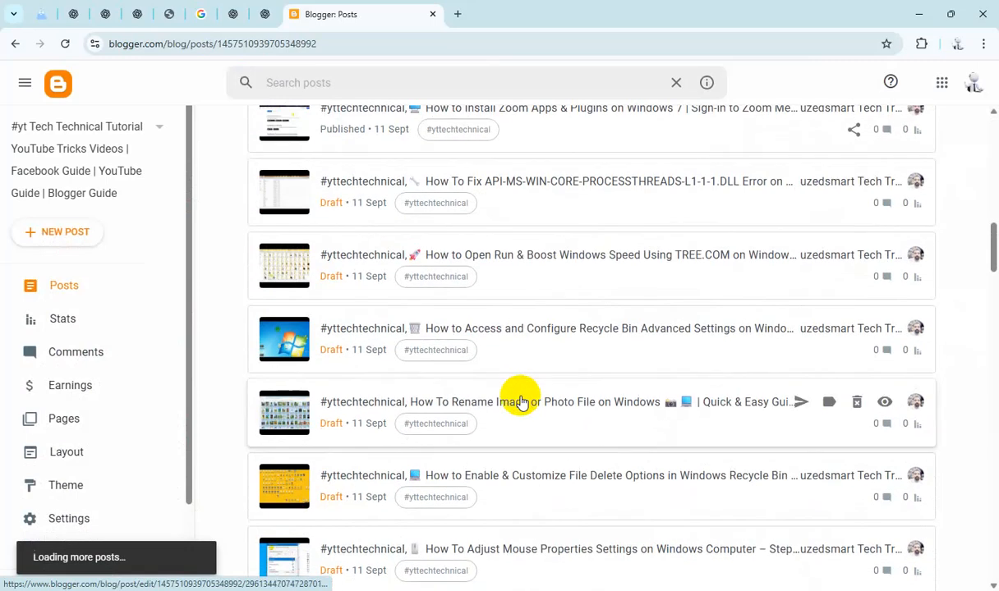
pyautogui.click(543, 205)
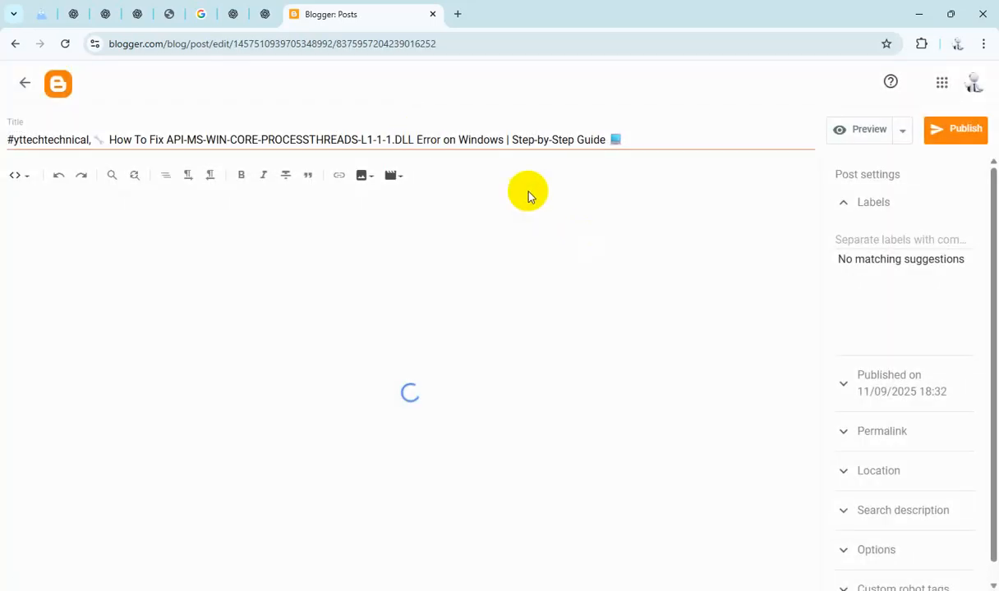
pyautogui.tripleClick(446, 139)
pyautogui.hotkey('ctrl', 'c')
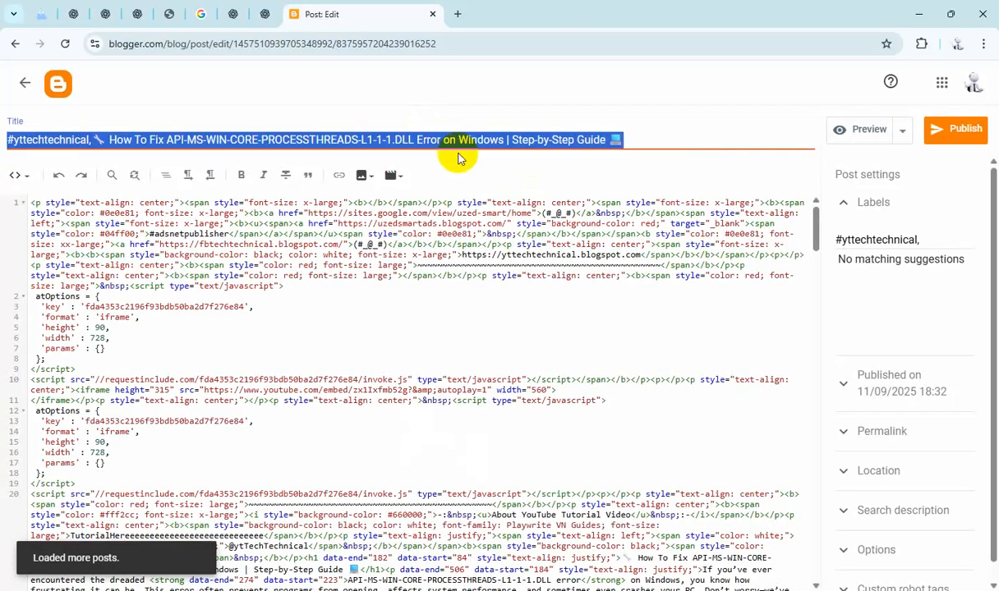
pyautogui.scroll(-5, 308, 359)
pyautogui.doubleClick(216, 259)
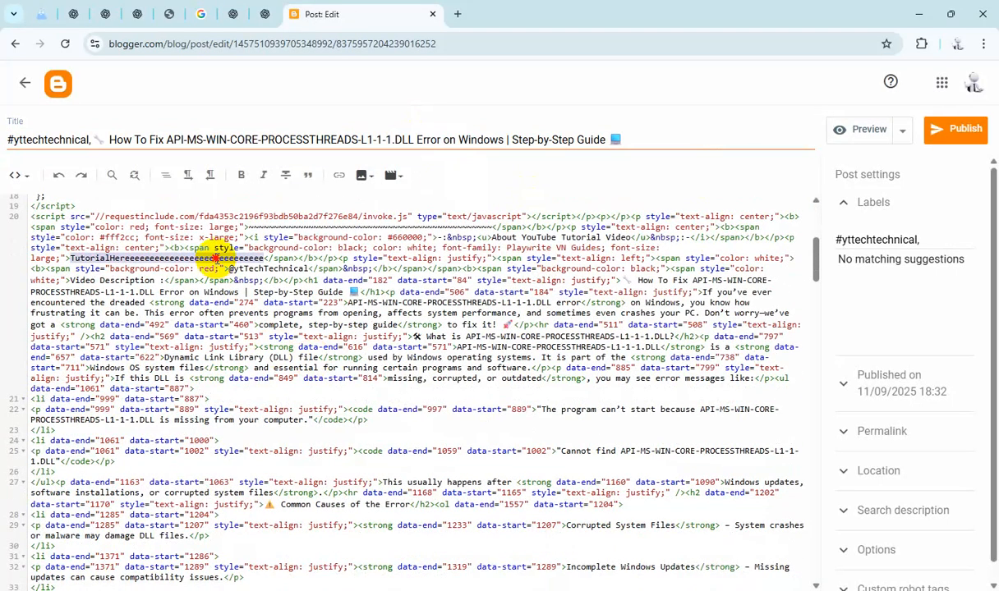
pyautogui.hotkey('ctrl', 'v')
# Step: Paste the title as the API-MS-WIN-CORE-PROCESSTHREADS post's search description and set reader comments to "Do not allow; hide existing"
pyautogui.click(854, 509)
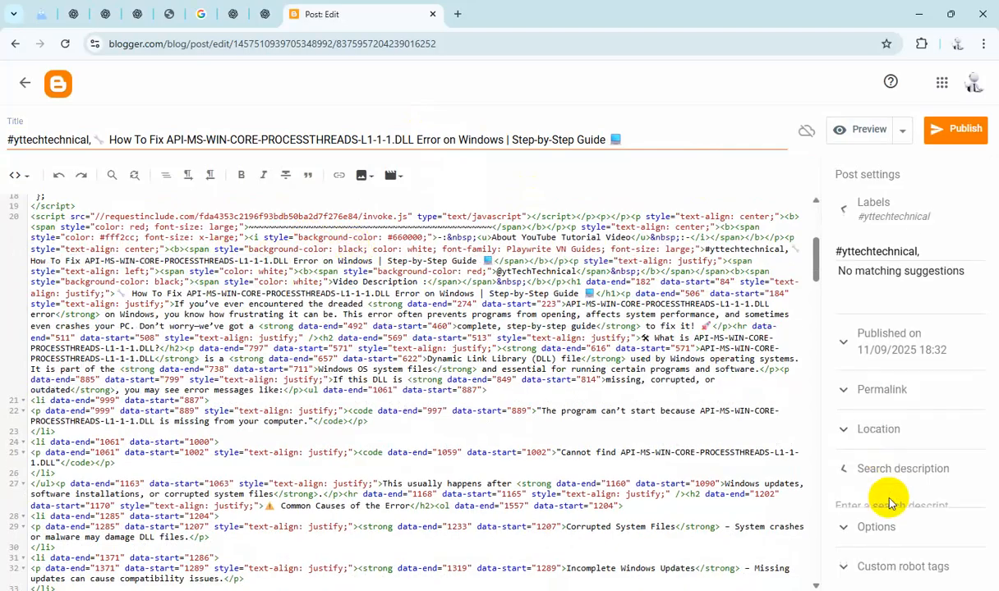
pyautogui.hotkey('ctrl', 'v')
pyautogui.click(901, 555)
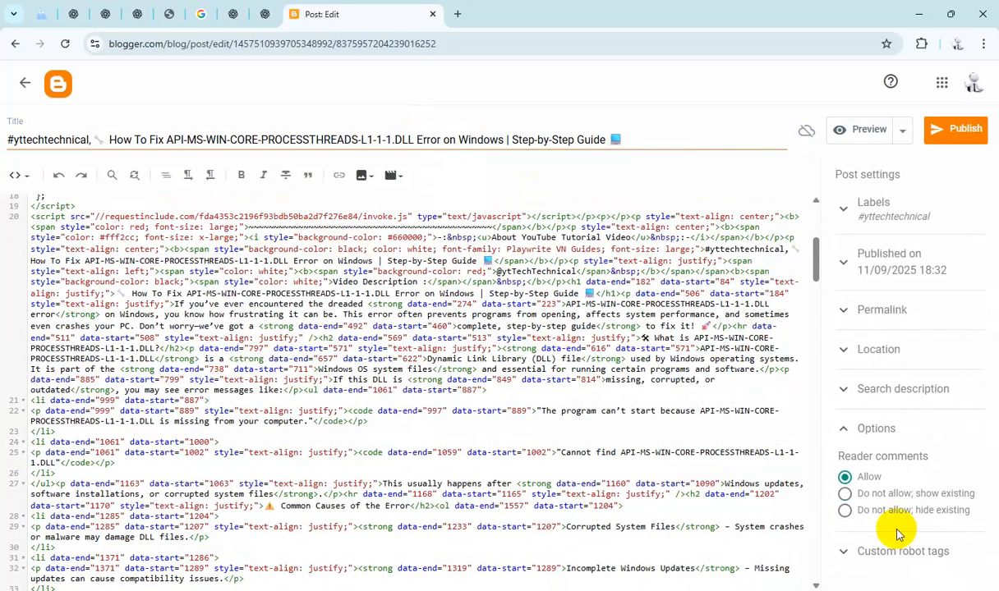
pyautogui.click(886, 514)
# Step: Publish the API-MS-WIN-CORE-PROCESSTHREADS-L1-1-1.DLL Error post and confirm publishing
pyautogui.click(945, 130)
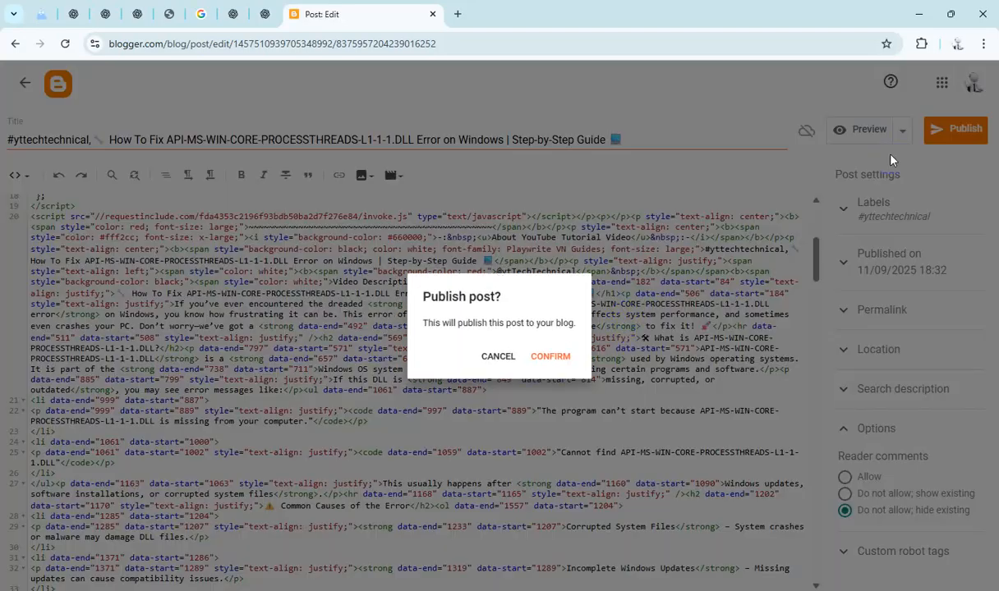
pyautogui.click(555, 358)
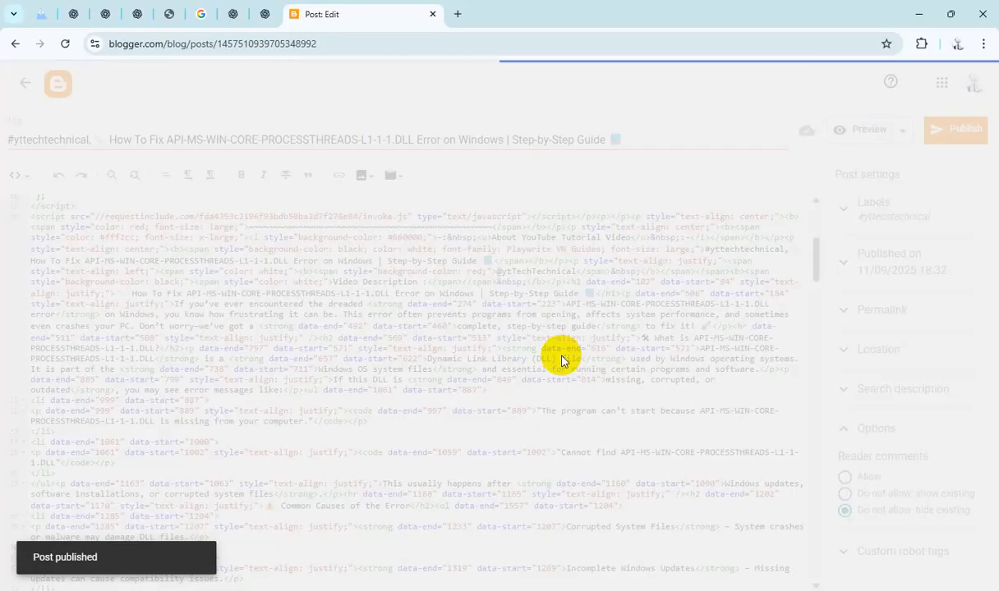
# Step: Open the Open Run & Boost Windows Speed Using TREE.COM draft and replace the HTML placeholder with its title
pyautogui.scroll(-10, 557, 355)
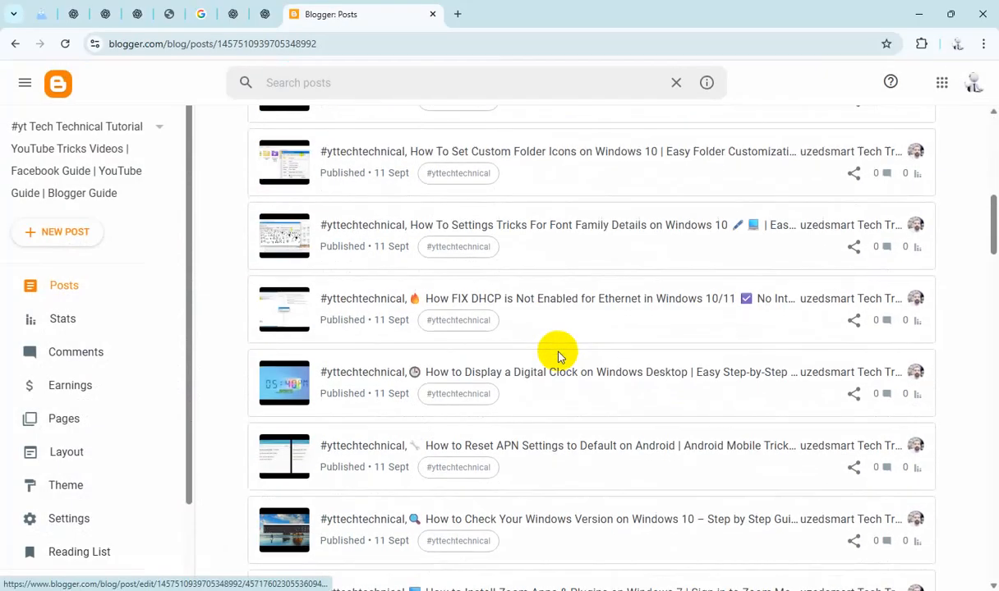
pyautogui.click(609, 384)
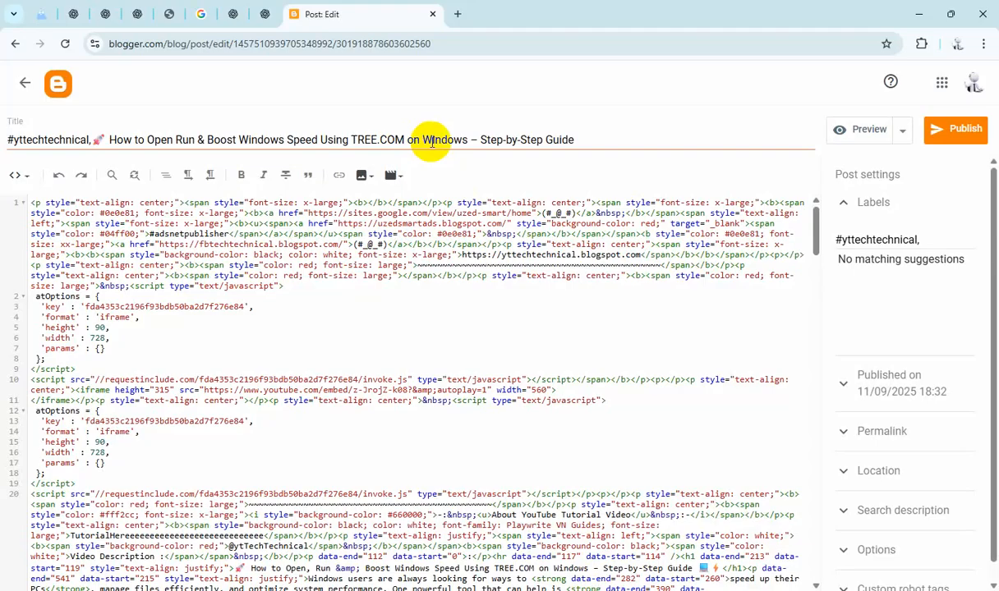
pyautogui.tripleClick(457, 140)
pyautogui.hotkey('ctrl', 'c')
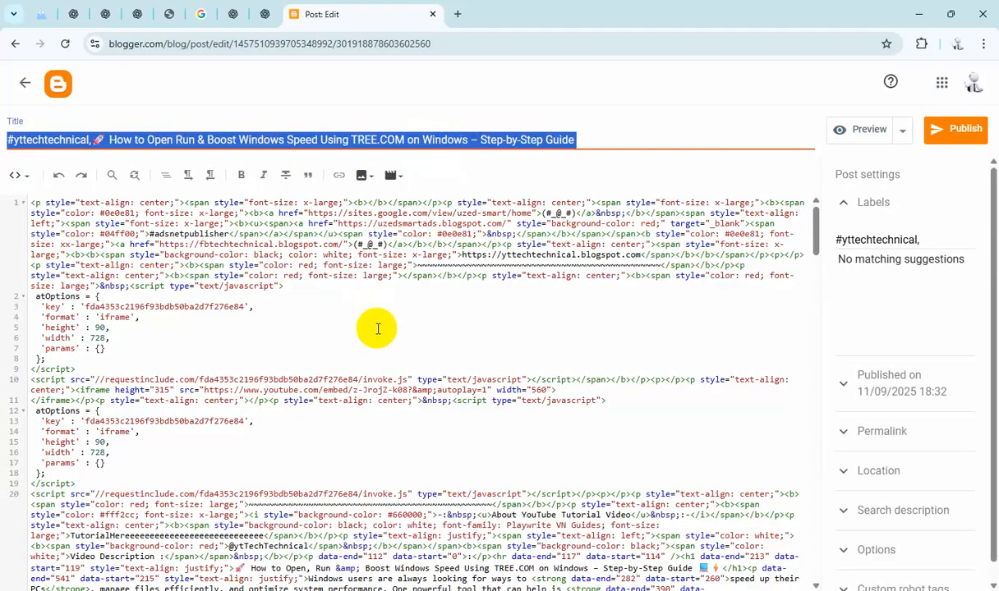
pyautogui.scroll(-5, 386, 333)
pyautogui.doubleClick(238, 256)
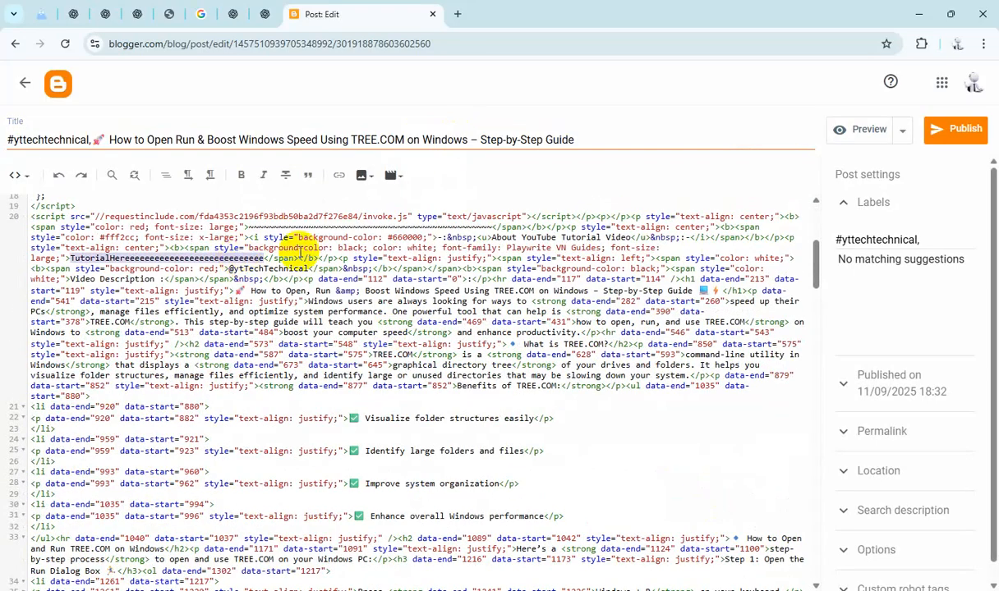
pyautogui.hotkey('ctrl', 'v')
# Step: Paste the title as the TREE.COM post's search description and set reader comments to "Do not allow; hide existing"
pyautogui.click(938, 512)
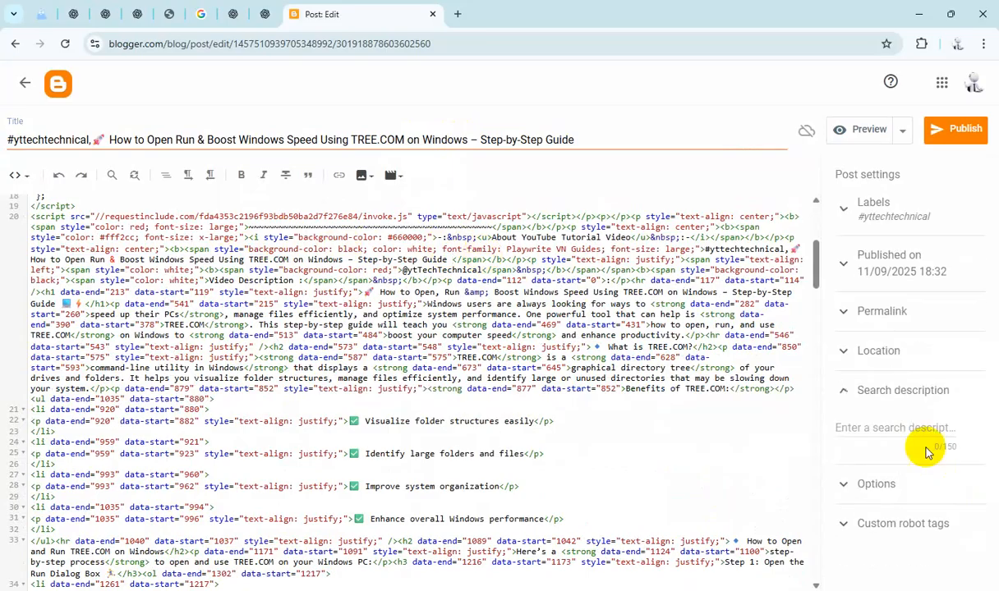
pyautogui.write('#yttechnical,🚀 How to Open Run & Boost Windows Speed Using TREE.COM on Windows – Step-by-Step Guide')
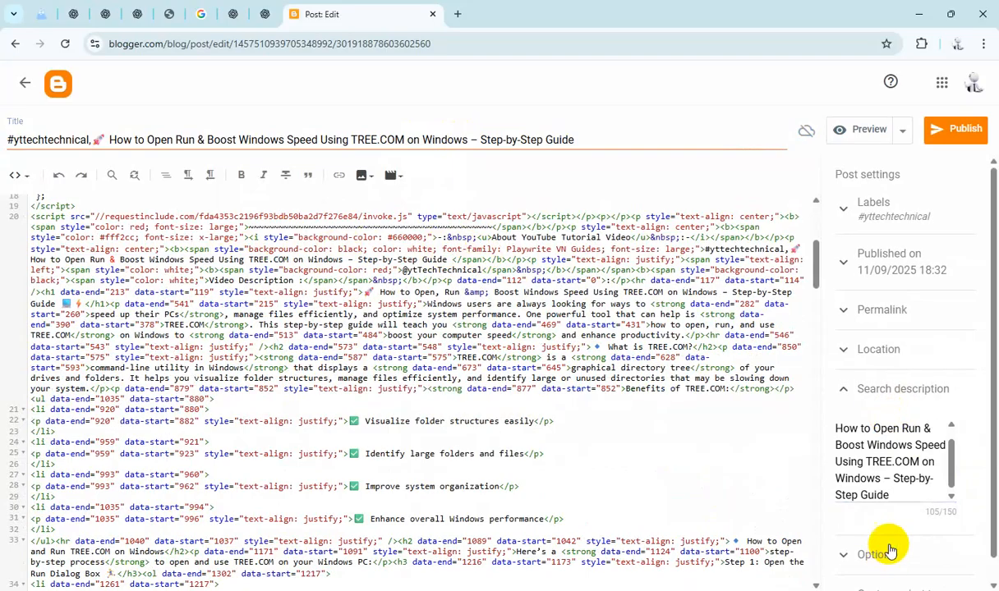
pyautogui.click(890, 551)
pyautogui.click(877, 512)
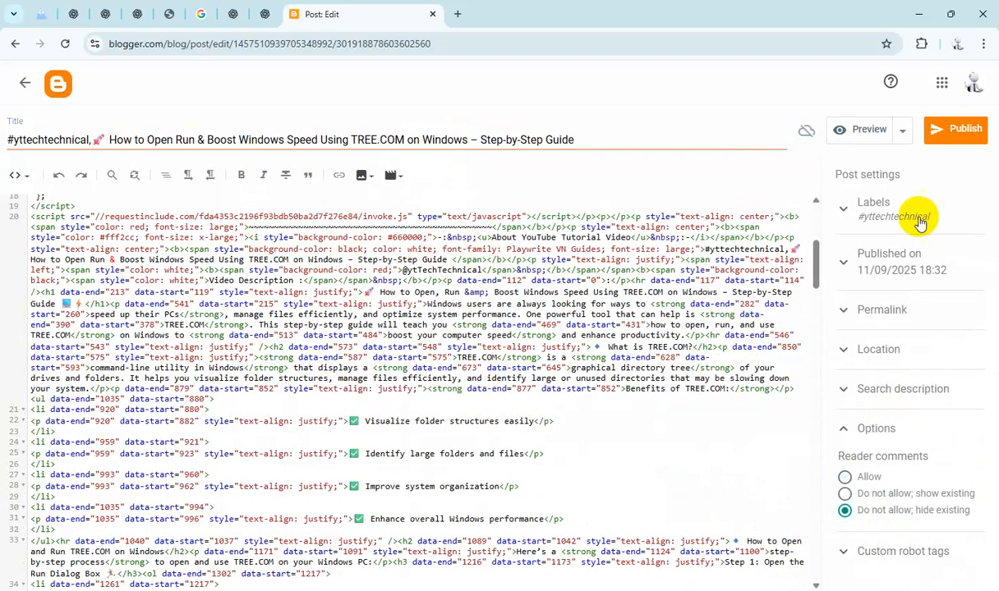
# Step: Publish the TREE.COM post and confirm publishing
pyautogui.click(958, 129)
pyautogui.click(554, 359)
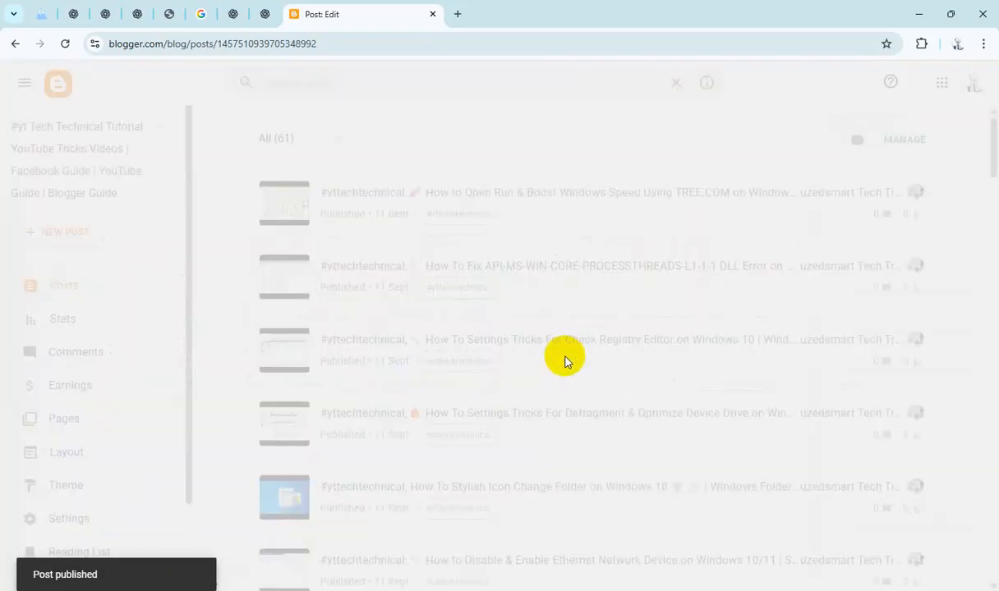
# Step: Open the Access and Configure Recycle Bin Advanced Settings draft and replace the HTML placeholder with its title
pyautogui.scroll(-3, 571, 377)
pyautogui.scroll(-14, 571, 393)
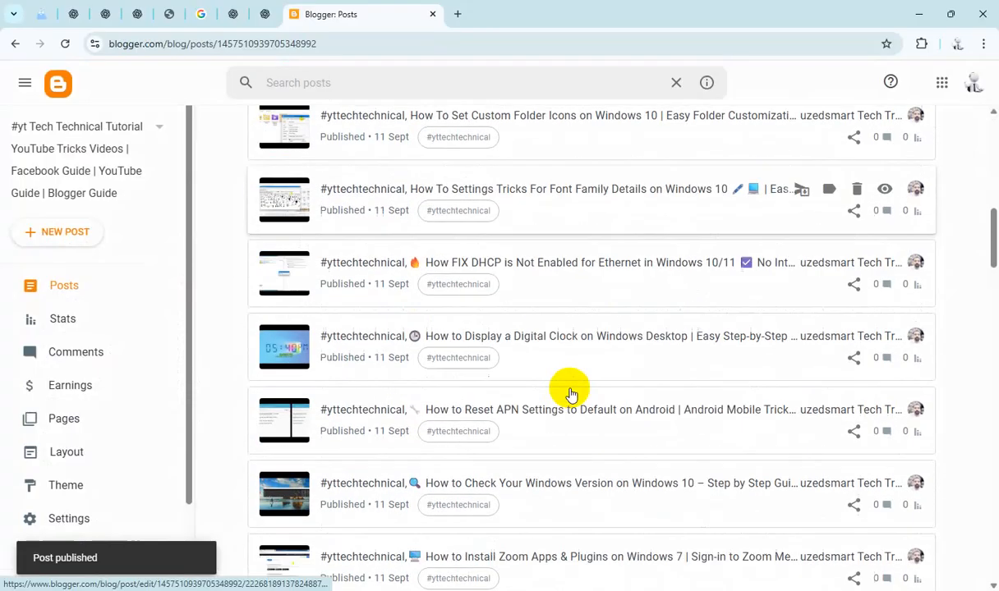
pyautogui.scroll(2, 567, 386)
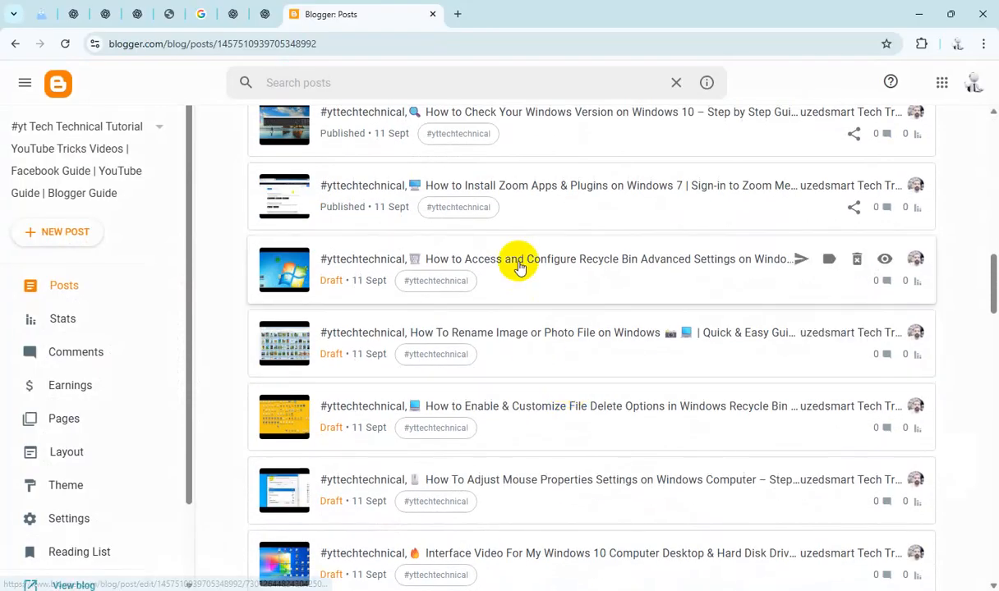
pyautogui.click(582, 279)
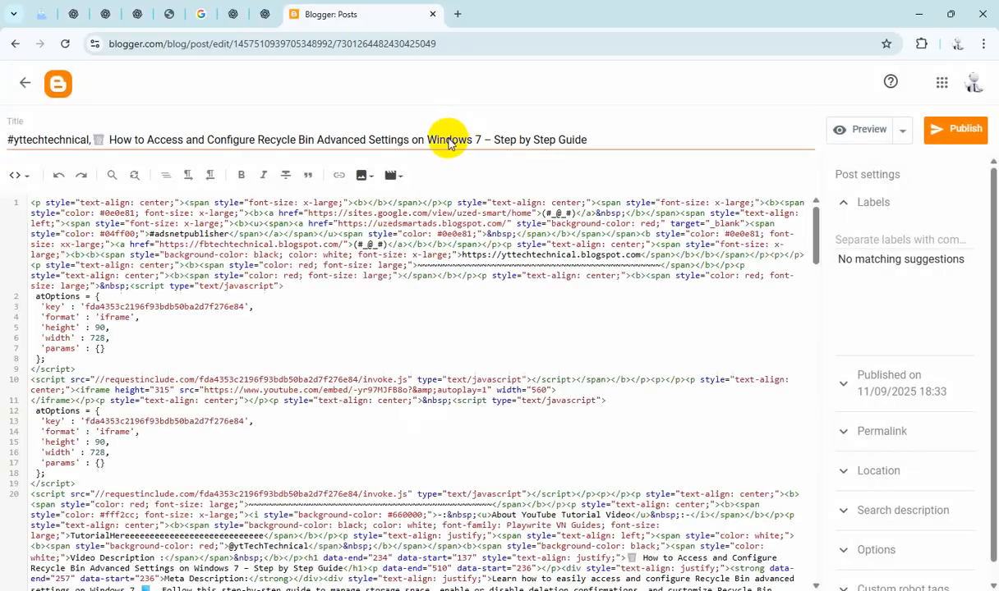
pyautogui.tripleClick(450, 141)
pyautogui.hotkey('ctrl', 'c')
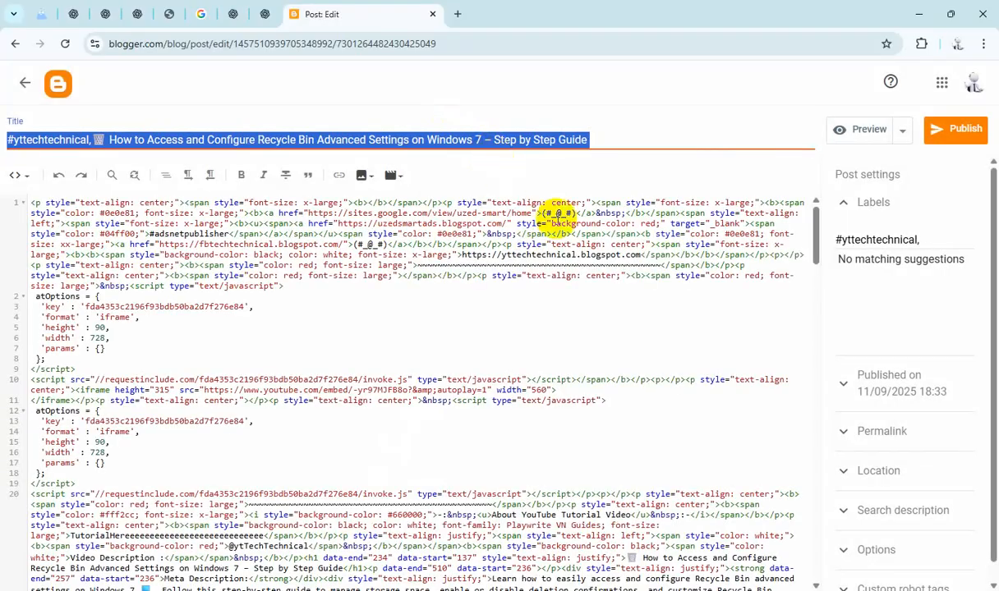
pyautogui.scroll(-3, 326, 422)
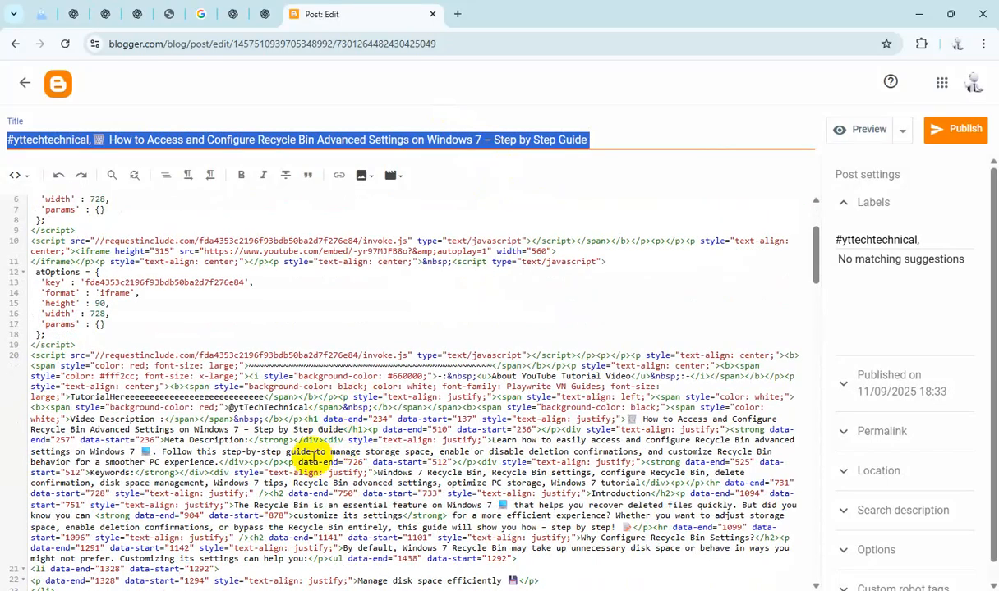
pyautogui.doubleClick(241, 399)
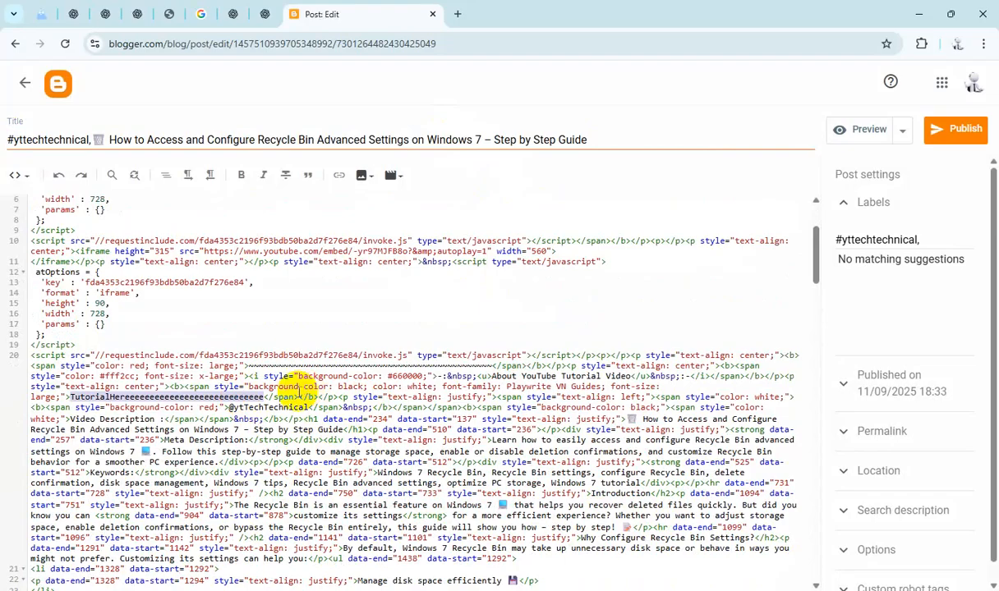
pyautogui.hotkey('ctrl', 'v')
# Step: Paste the title as the Recycle Bin post's search description and set reader comments to "Do not allow; hide existing"
pyautogui.click(909, 511)
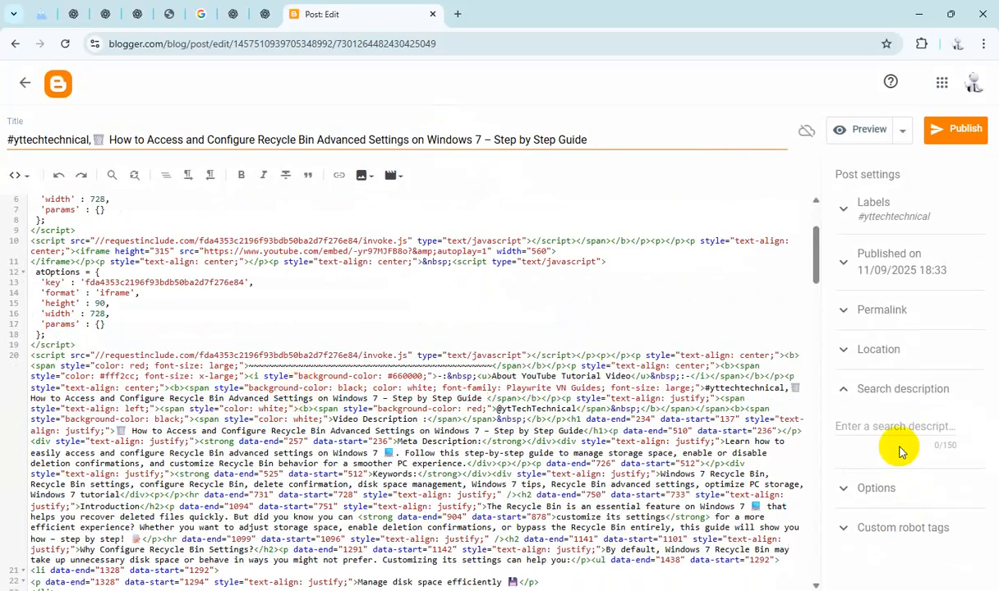
pyautogui.write('How to Access and Configure Recycle Bin Advanced Settings on Windows 7 – Step by Step Guide')
pyautogui.click(901, 554)
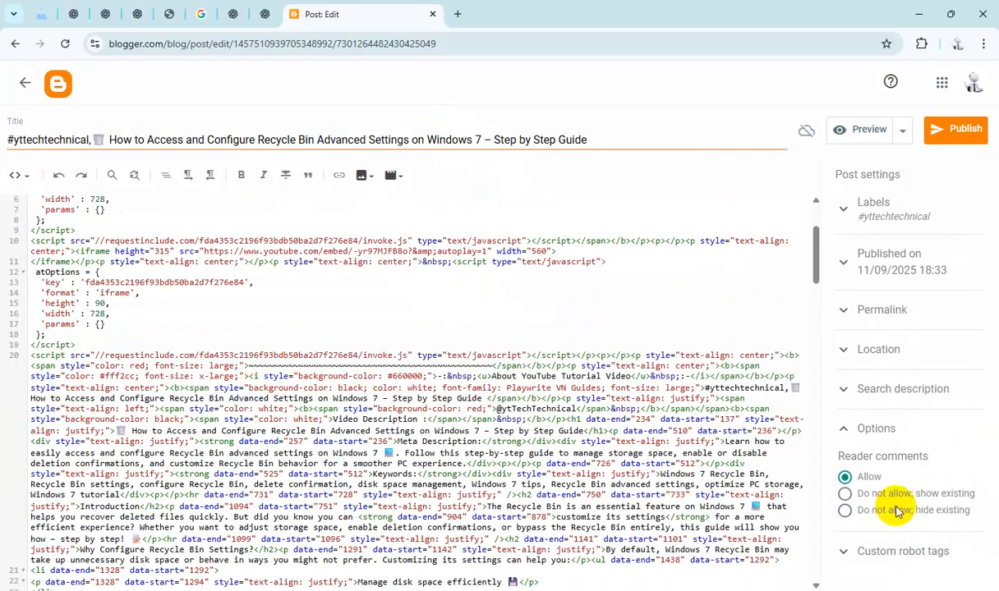
pyautogui.click(887, 515)
# Step: Publish the Recycle Bin Advanced Settings post and confirm publishing
pyautogui.click(955, 129)
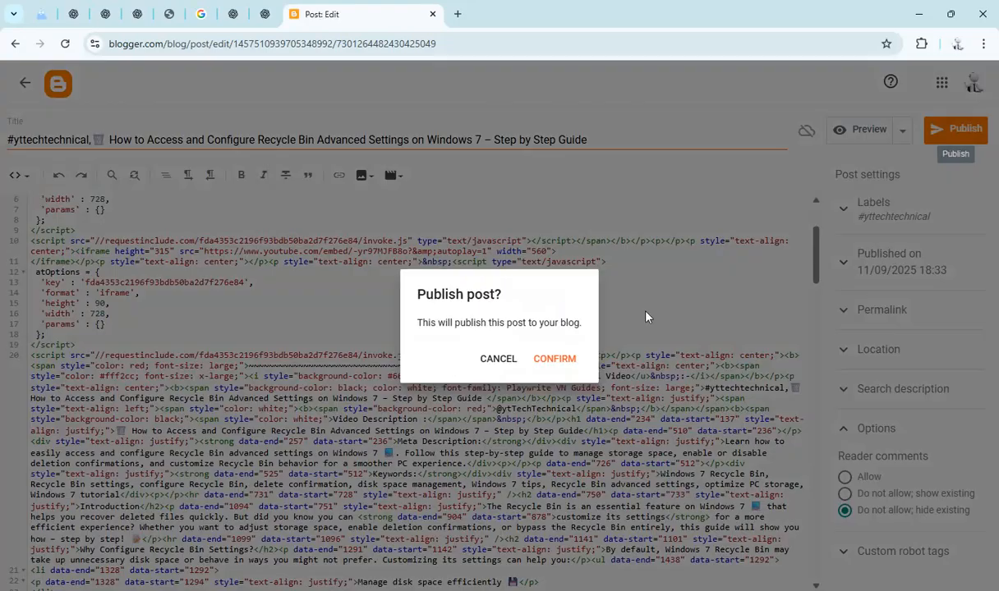
pyautogui.click(564, 360)
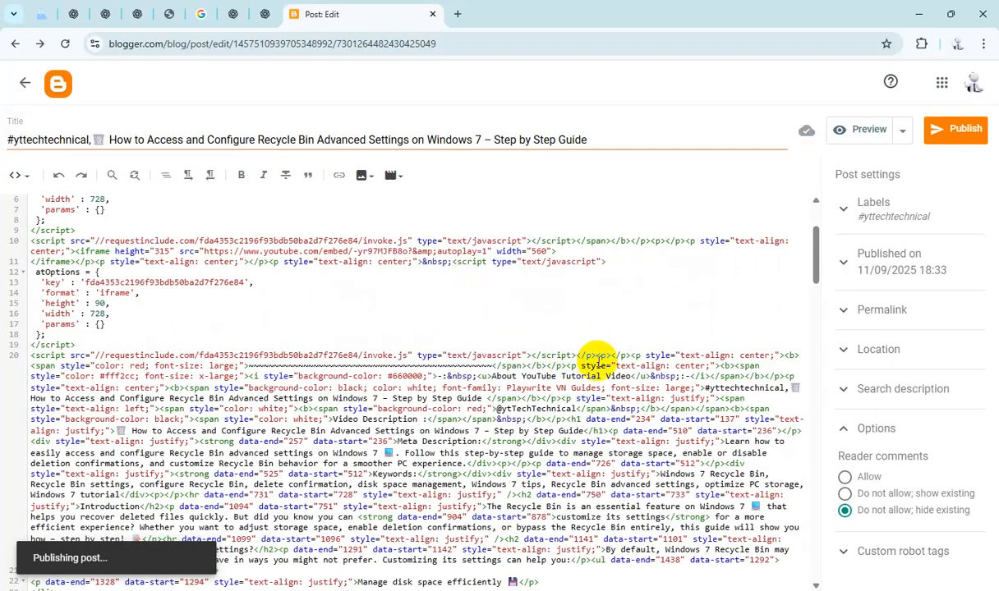
# Step: Open the Rename Image or Photo File on Windows draft and replace the HTML placeholder with its title
pyautogui.scroll(-4, 537, 368)
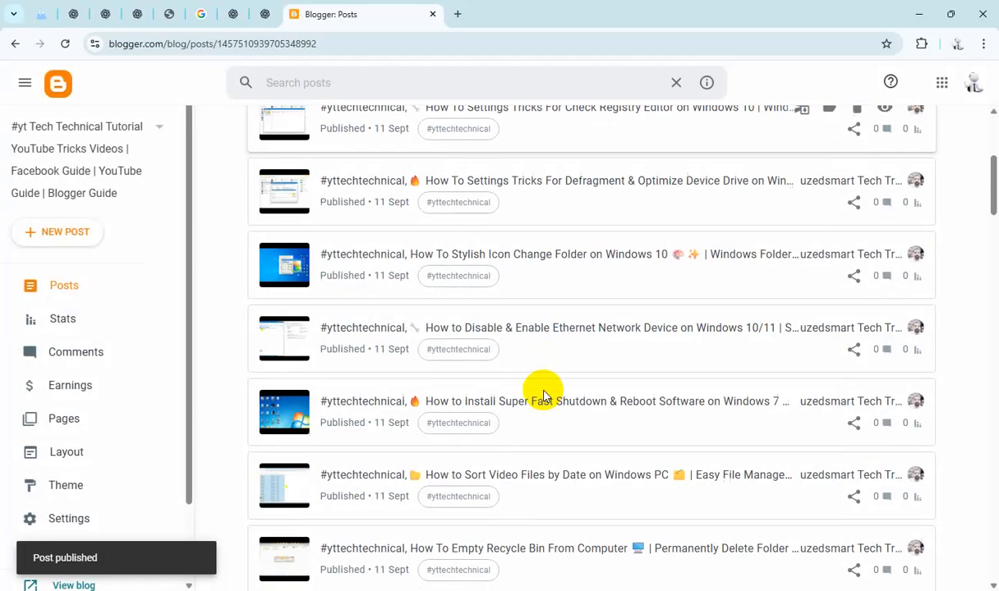
pyautogui.scroll(-10, 543, 392)
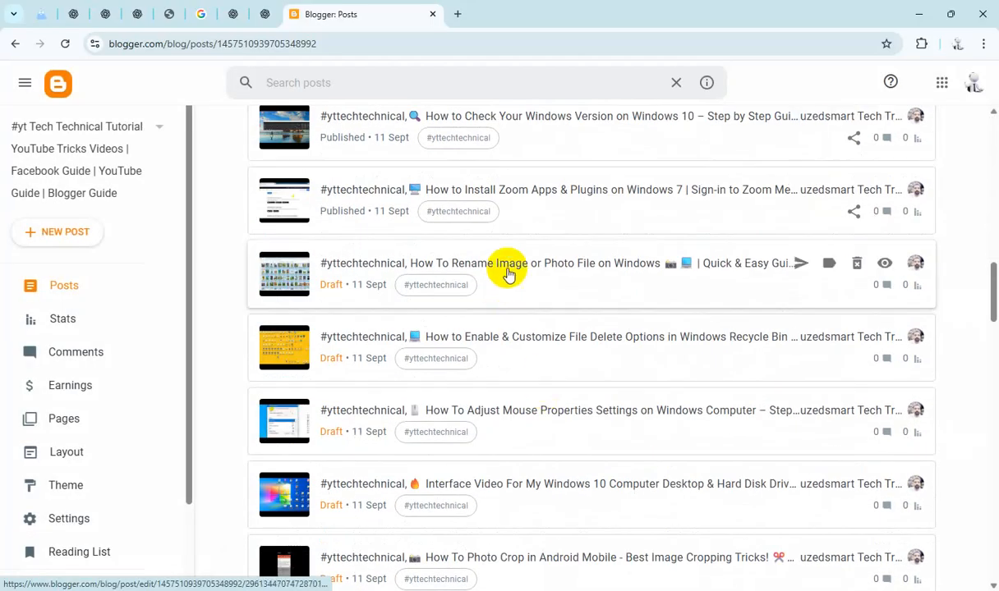
pyautogui.click(507, 271)
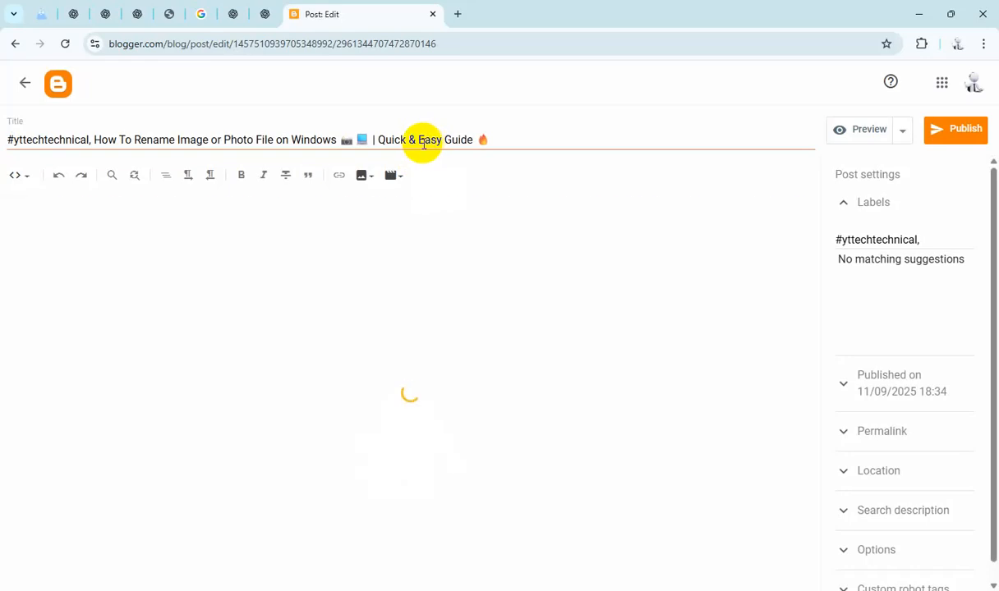
pyautogui.tripleClick(422, 144)
pyautogui.hotkey('ctrl', 'c')
pyautogui.scroll(-1, 370, 359)
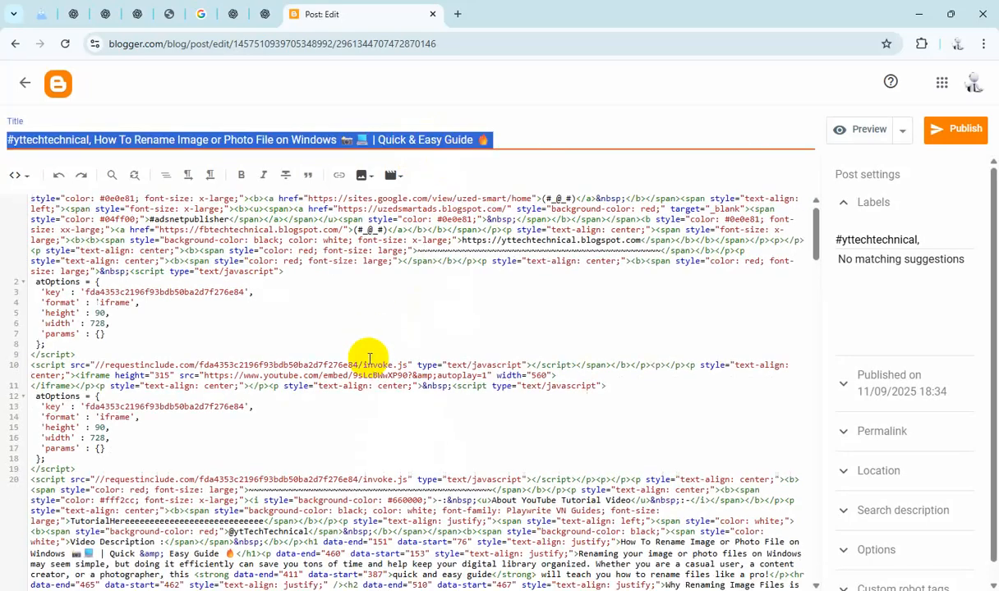
pyautogui.scroll(-3, 370, 359)
pyautogui.click(210, 259)
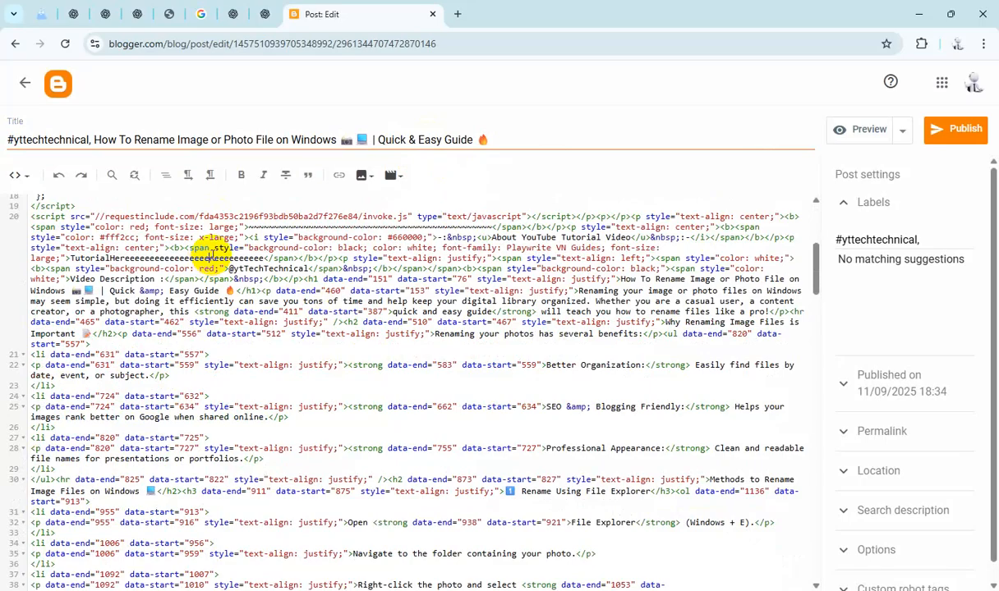
pyautogui.hotkey('ctrl', 'v')
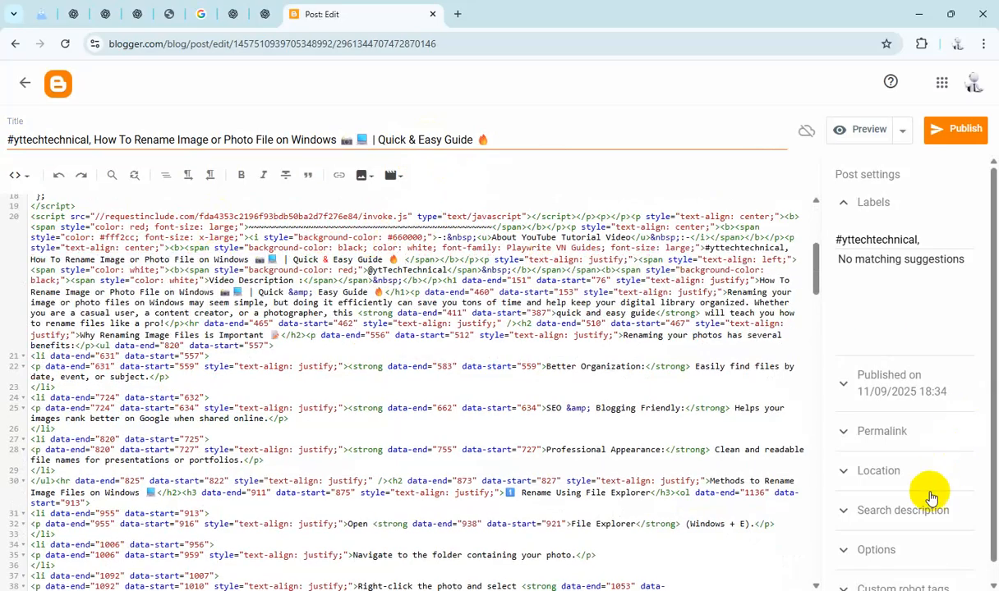
# Step: Paste the title as the Rename Image post's search description and set reader comments to "Do not allow; hide existing"
pyautogui.click(912, 509)
pyautogui.write('#yttechtechnical, How To Rename Image or Photo File on Windows 📷 🖥 | Quick & Easy Guide 🔥')
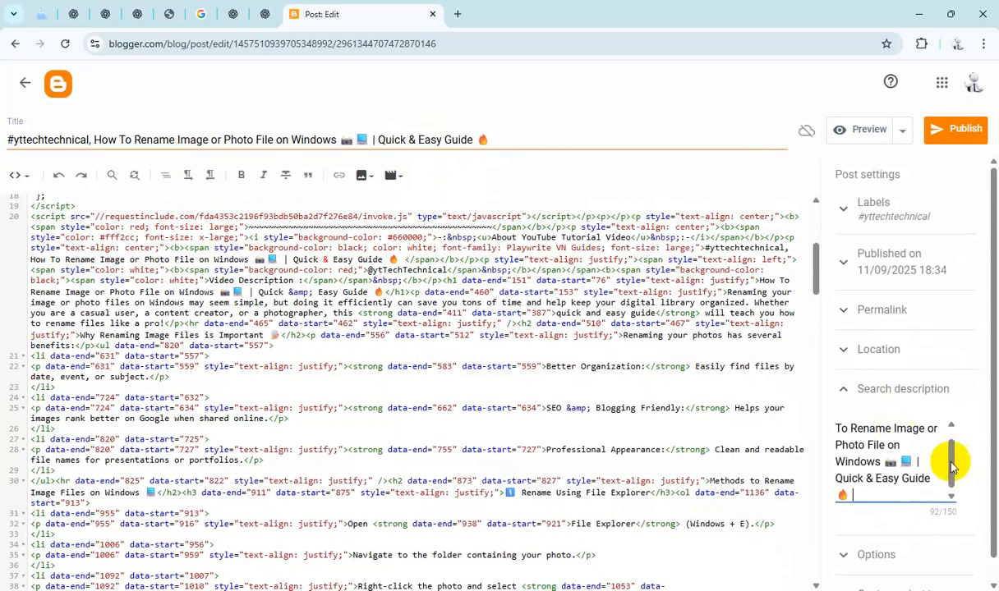
pyautogui.click(887, 555)
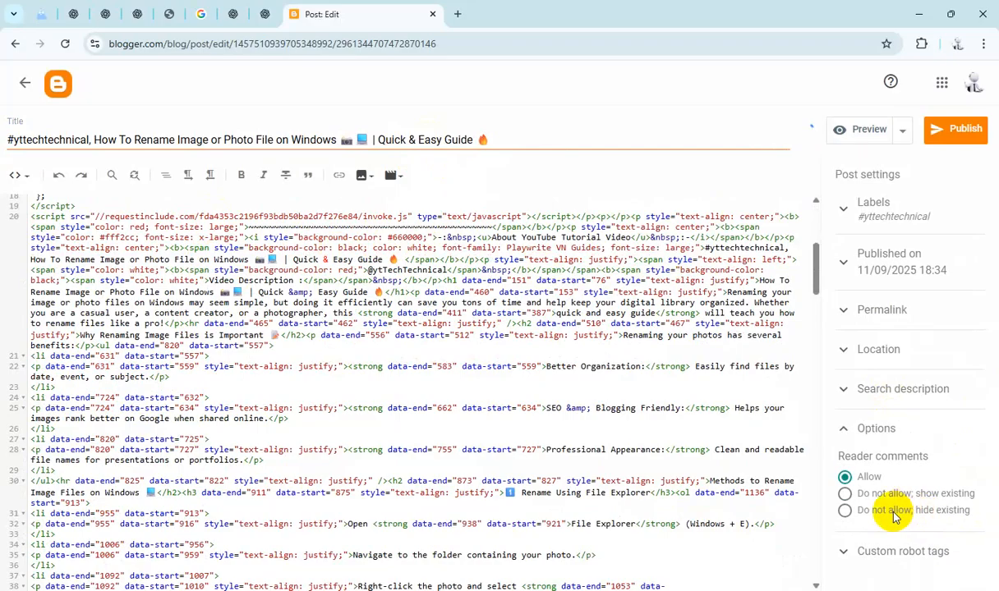
pyautogui.click(894, 513)
# Step: Publish the Rename Image or Photo File post and confirm publishing
pyautogui.click(958, 145)
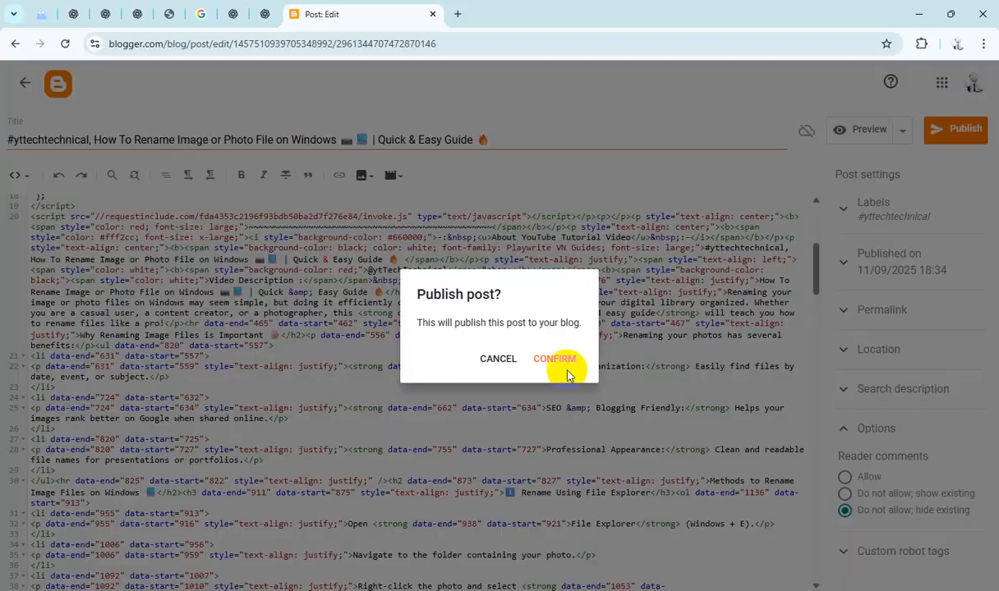
pyautogui.click(555, 361)
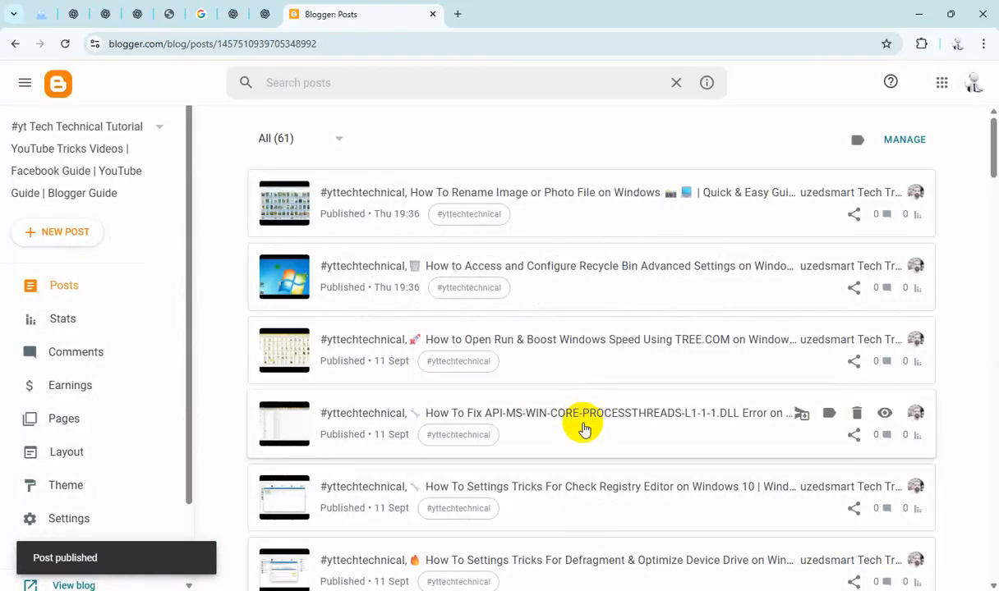
# Step: Open the How to Enable & Customize File Delete Options draft and replace the HTML placeholder with its title
pyautogui.scroll(-10, 588, 420)
pyautogui.scroll(-5, 583, 426)
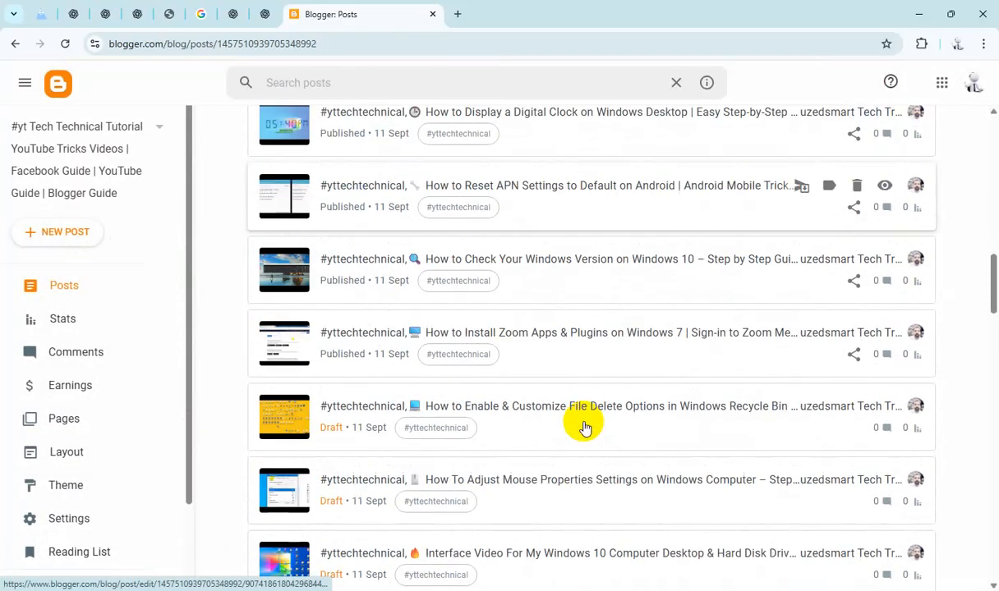
pyautogui.click(516, 268)
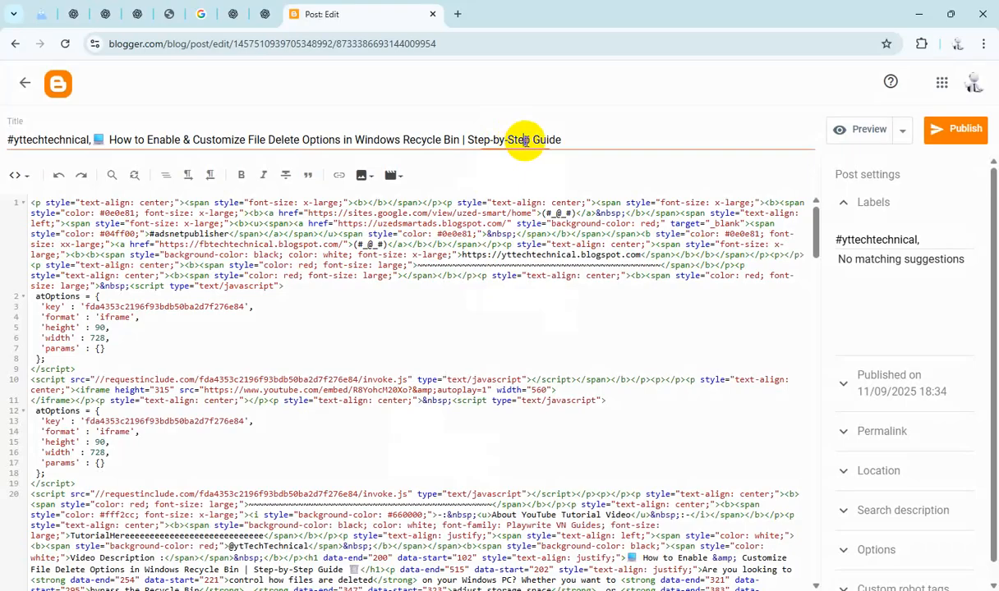
pyautogui.tripleClick(524, 141)
pyautogui.hotkey('ctrl', 'c')
pyautogui.scroll(-3, 413, 369)
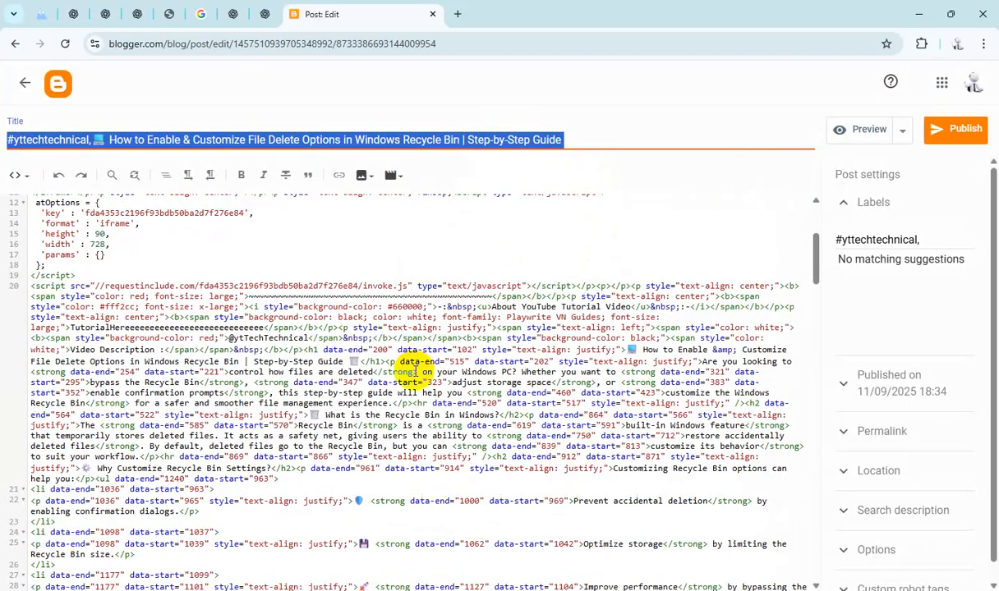
pyautogui.click(251, 321)
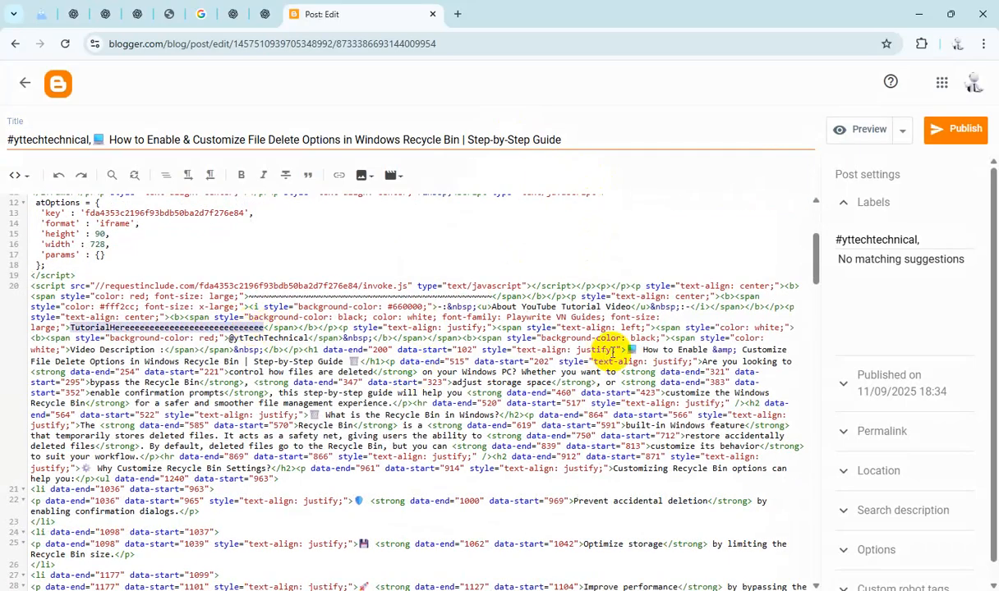
pyautogui.write('#yttechnical,💻 How to Enable & Customize File Delete Options in Windows Recycle Bin | Step-by-Step Guide')
# Step: Paste the title as the File Delete Options post's search description and set reader comments to "Do not allow; hide existing"
pyautogui.click(881, 510)
pyautogui.click(881, 427)
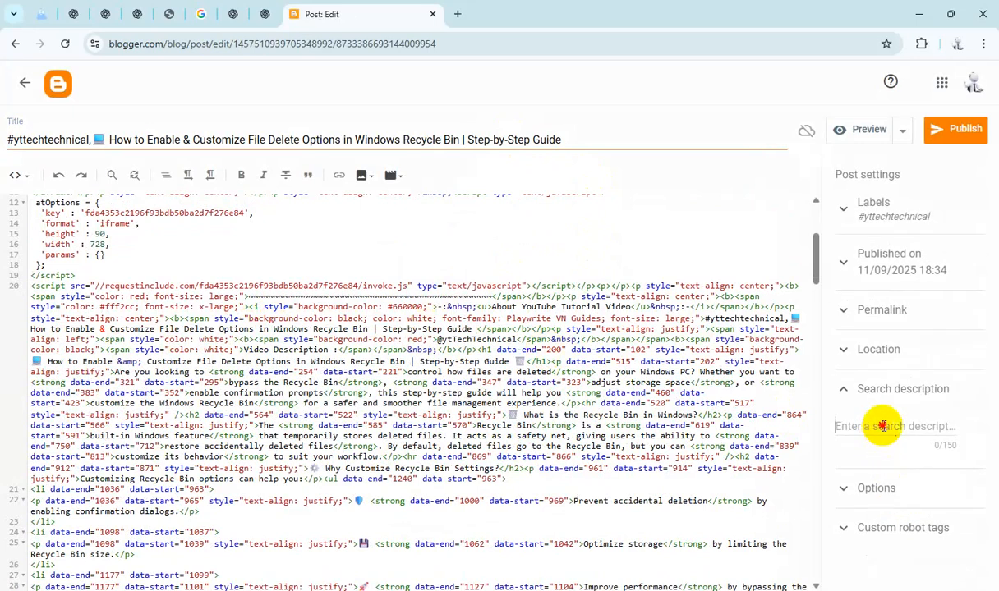
pyautogui.hotkey('ctrl', 'v')
pyautogui.click(877, 552)
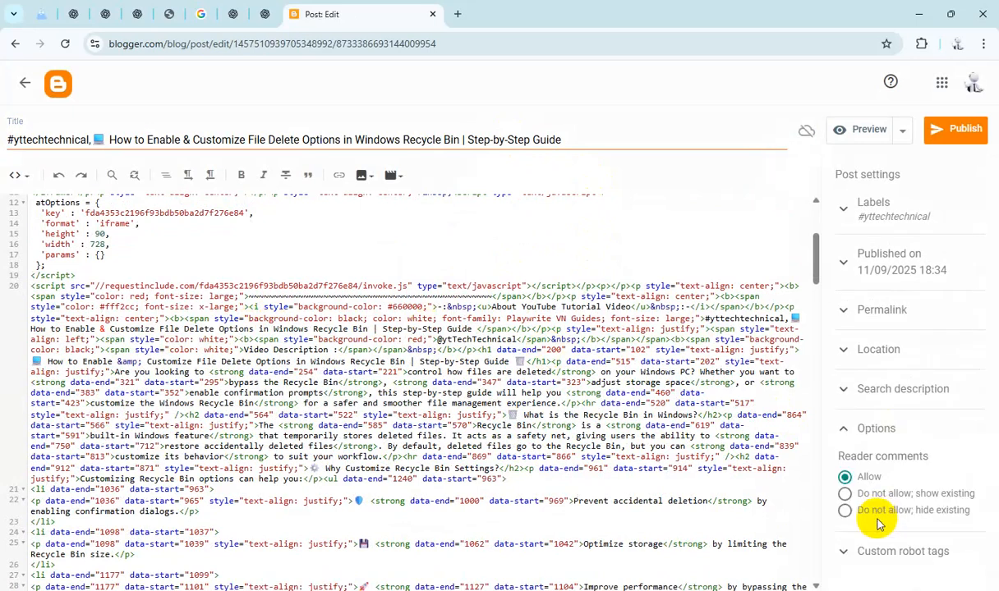
# Step: Publish the File Delete Options post and confirm publishing
pyautogui.click(954, 129)
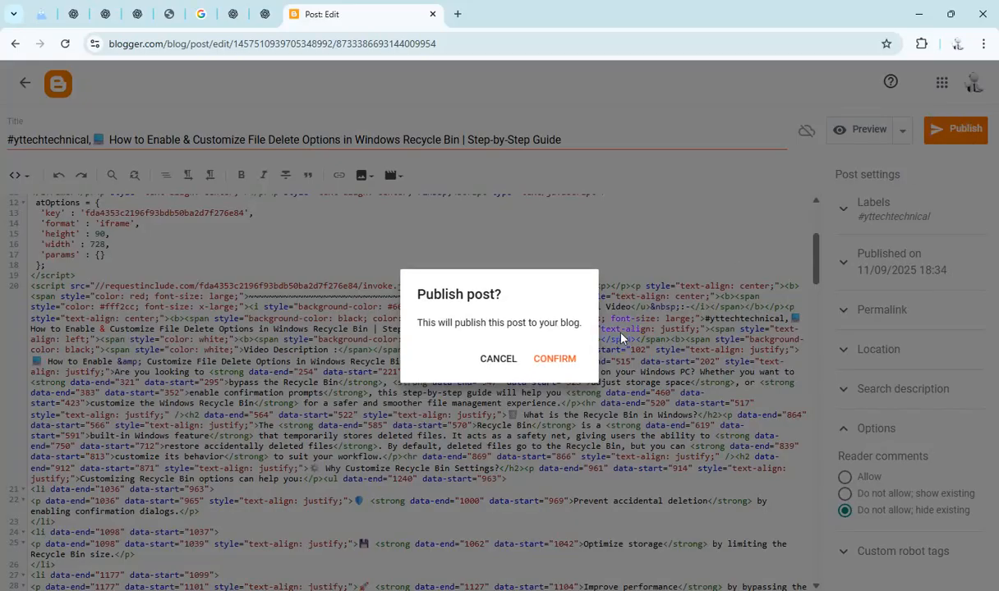
pyautogui.click(556, 360)
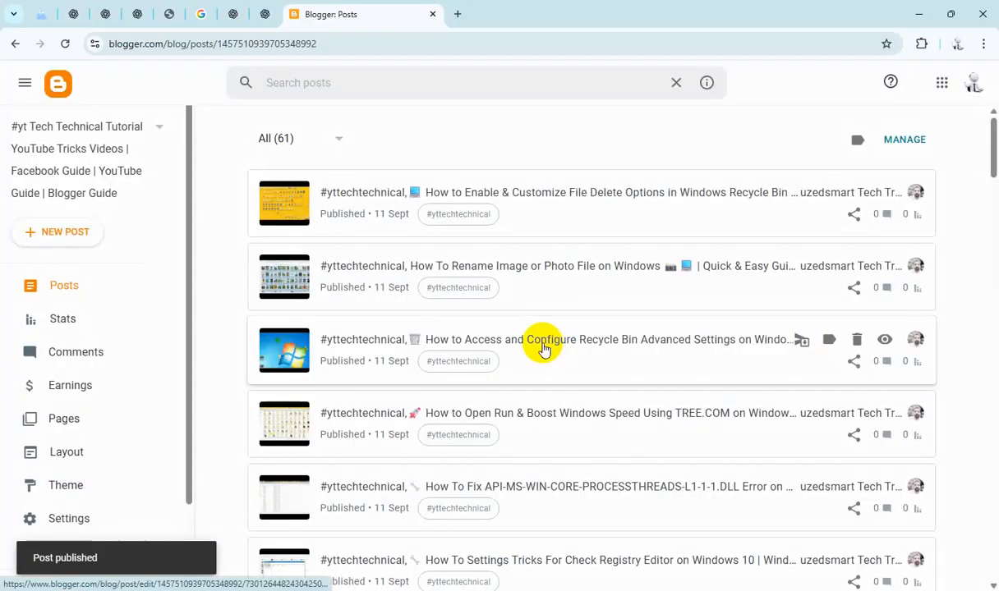
# Step: Open the How To Adjust Mouse Properties Settings draft and replace the HTML placeholder with its title
pyautogui.scroll(-3, 529, 362)
pyautogui.scroll(-10, 529, 361)
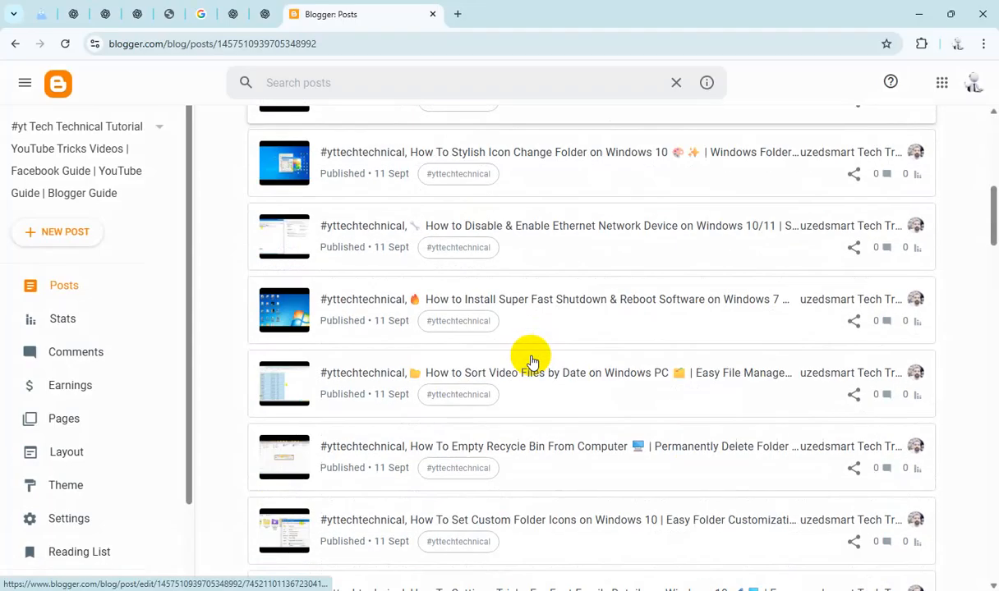
pyautogui.scroll(-2, 532, 361)
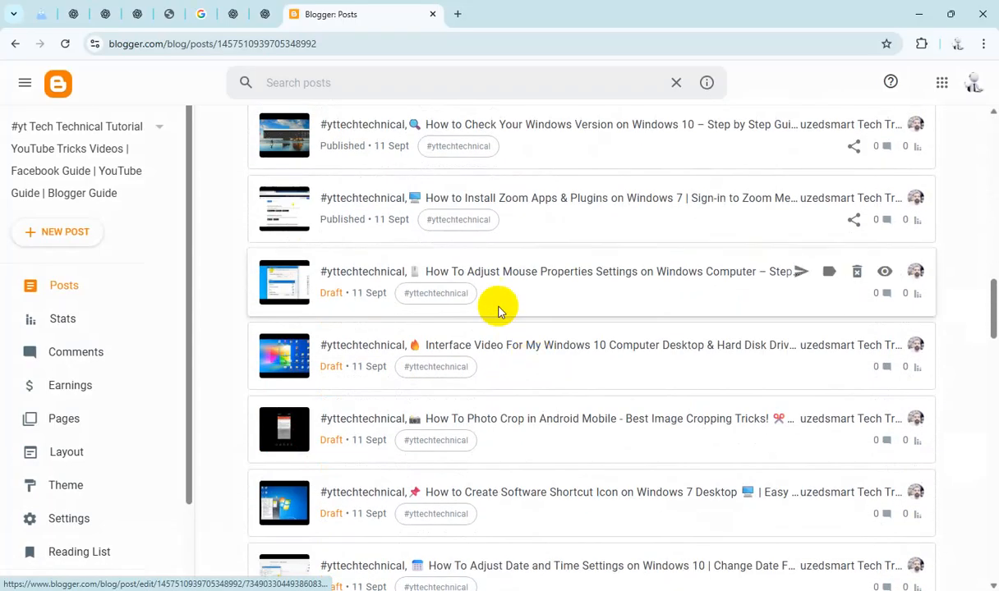
pyautogui.click(552, 286)
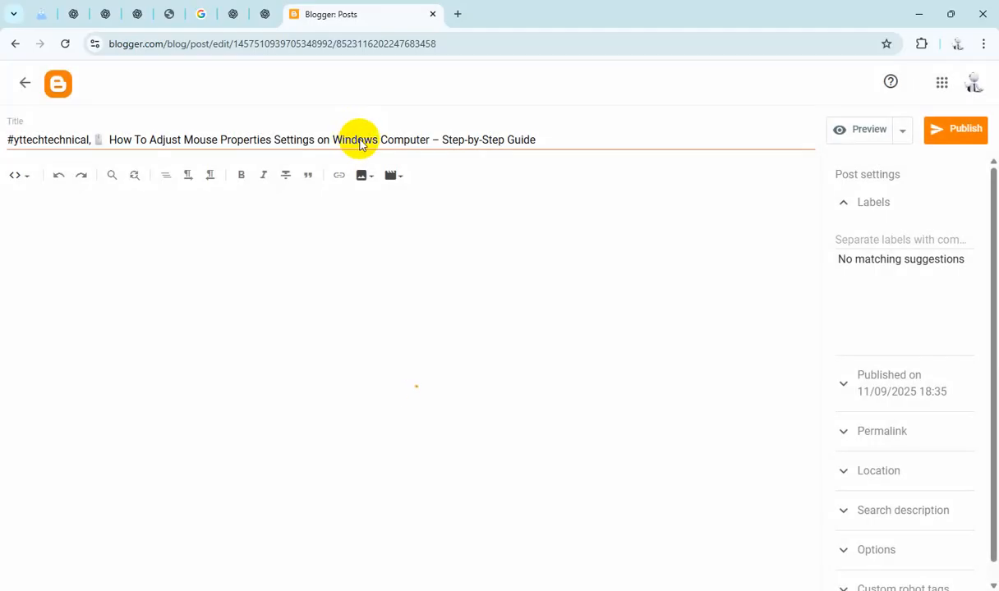
pyautogui.tripleClick(364, 139)
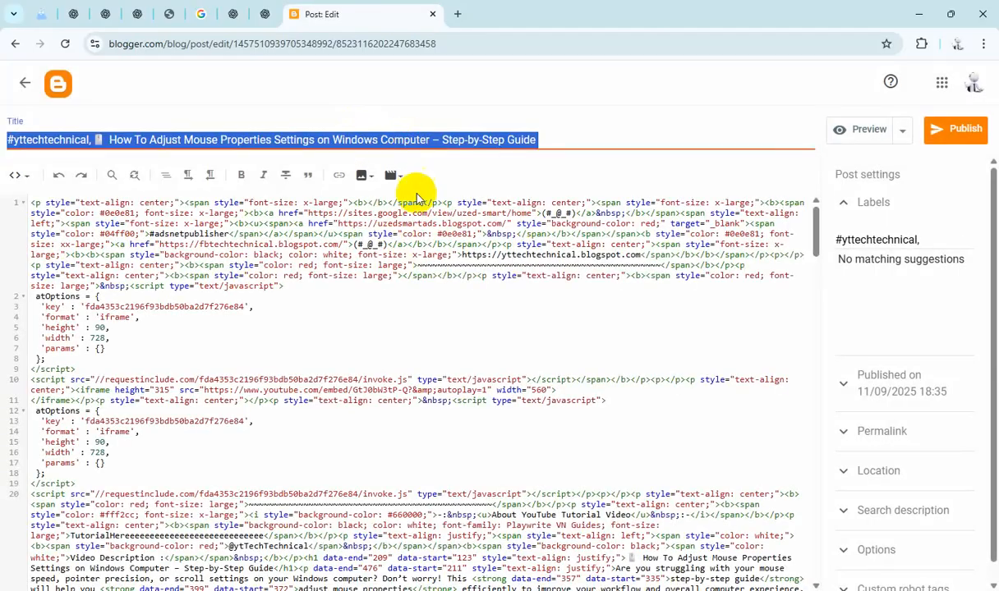
pyautogui.scroll(-3, 301, 275)
pyautogui.doubleClick(203, 257)
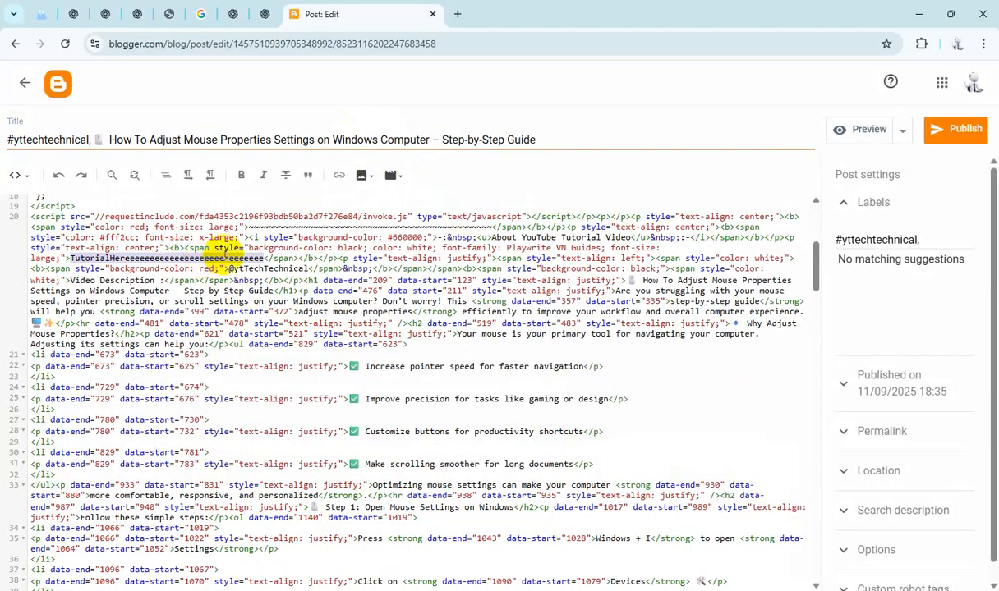
pyautogui.write('#yttechtechnical, 📱 How To Adjust Mouse Properties Settings on Windows Computer – Step-by-Step Guide')
# Step: Paste the title as the Mouse Properties post's search description and set reader comments to "Do not allow; hide existing"
pyautogui.click(898, 511)
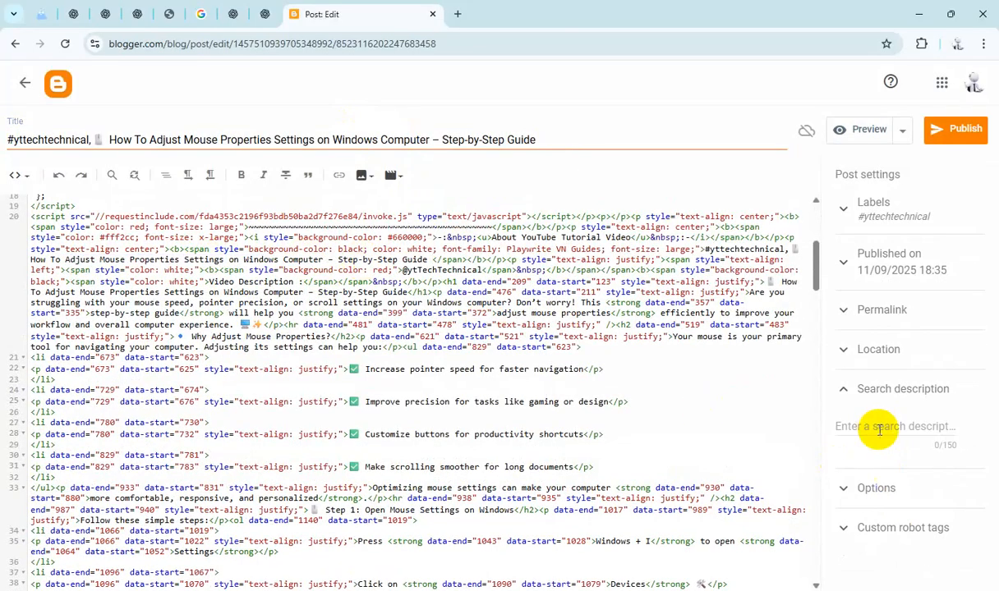
pyautogui.click(876, 425)
pyautogui.write('#yttechtechnical, How To Adjust Mouse Properties Settings on Windows Computer – Step-by-Step Guide')
pyautogui.click(887, 555)
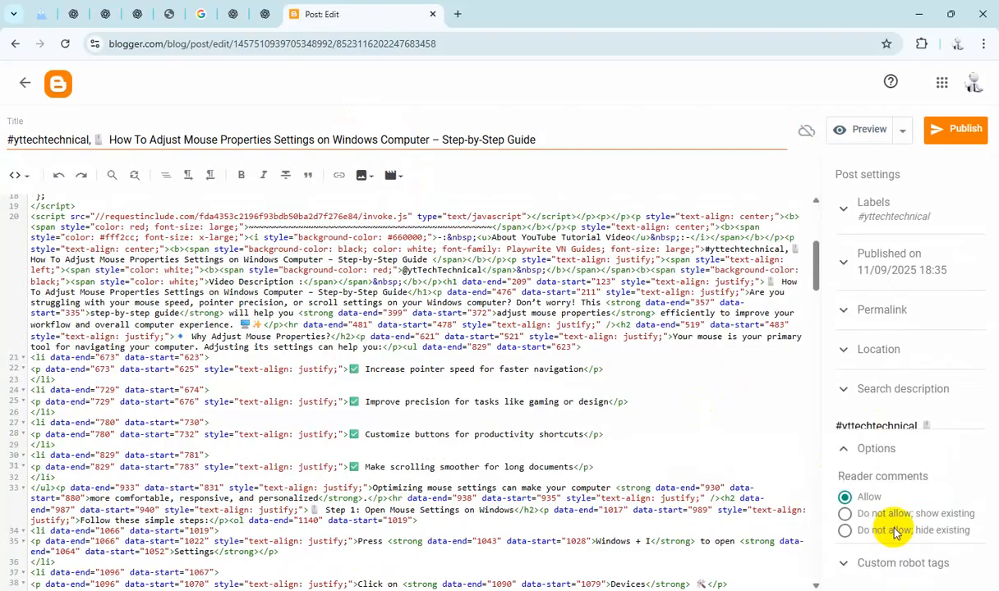
pyautogui.click(887, 513)
# Step: Publish the Mouse Properties post and confirm publishing
pyautogui.click(957, 128)
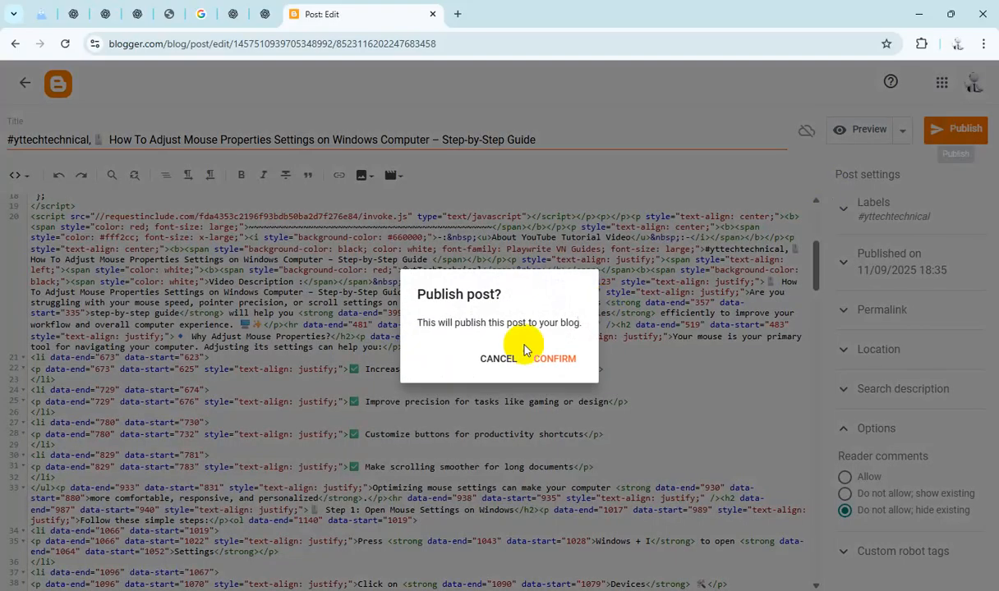
pyautogui.click(549, 361)
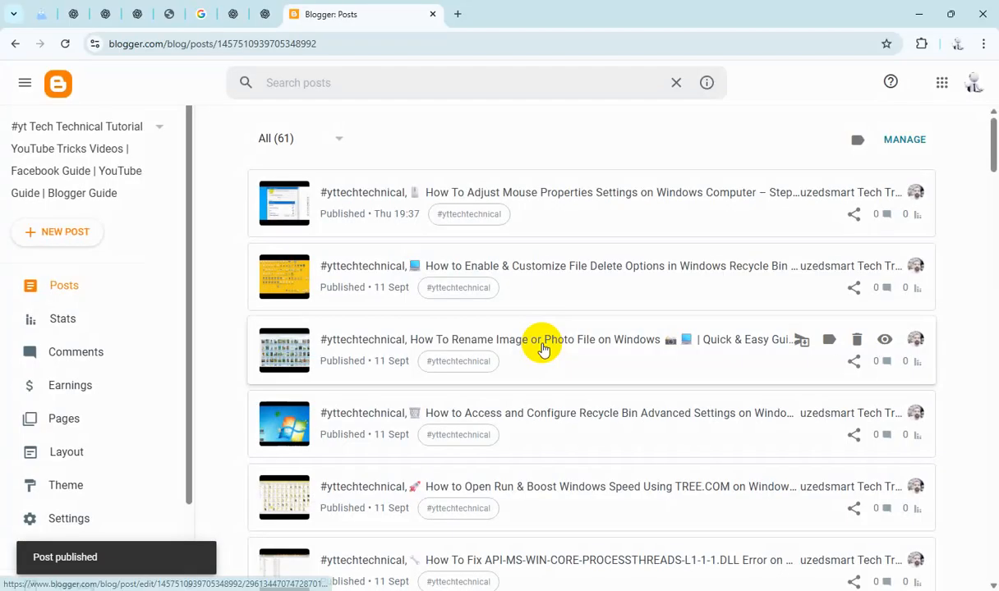
# Step: Filter the post list to Draft posts and open the Interface Video For My Windows 10 draft
pyautogui.click(330, 140)
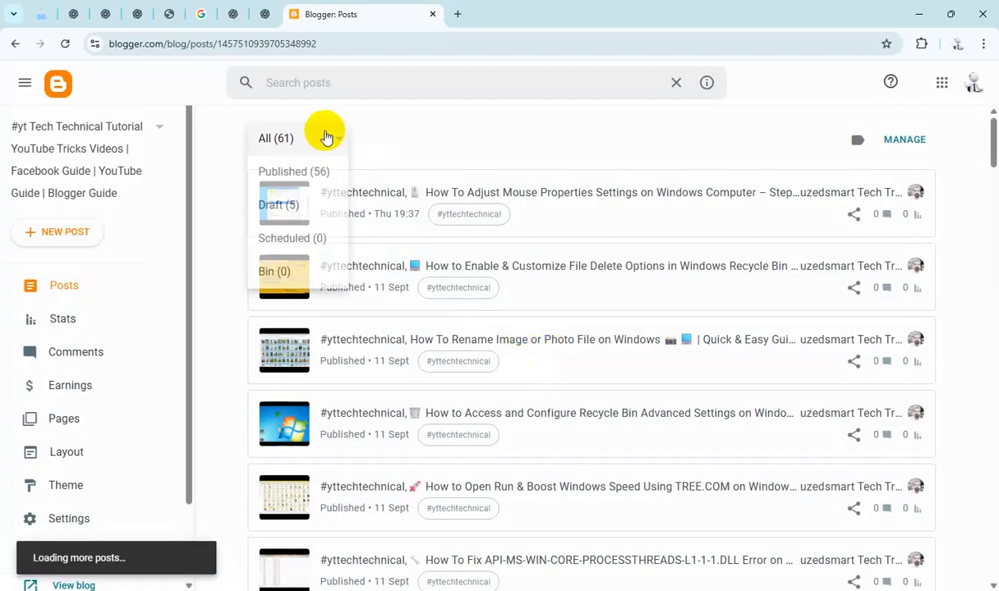
pyautogui.click(303, 206)
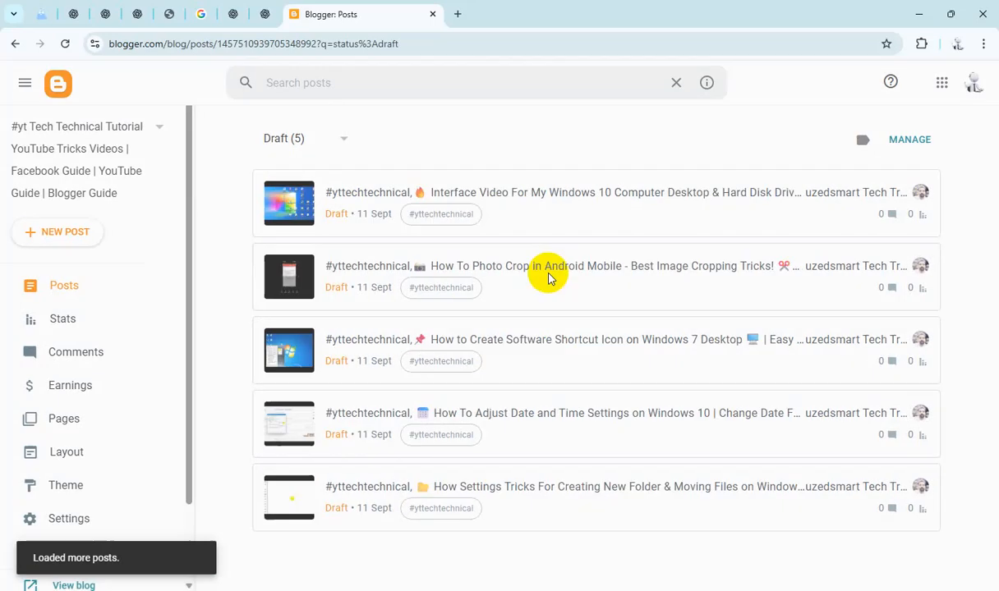
pyautogui.click(542, 199)
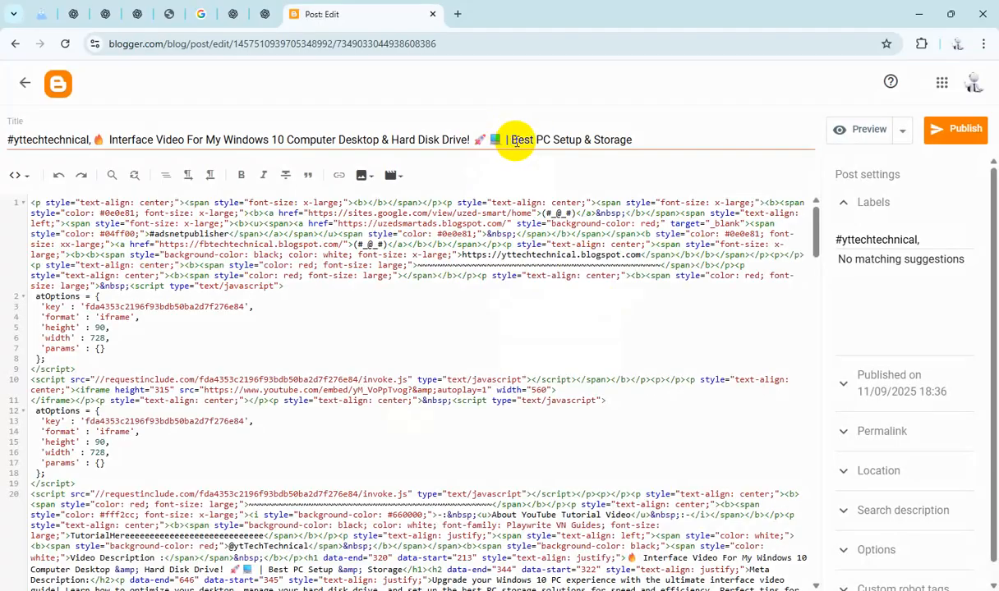
# Step: Copy the Interface Video post's title and paste it over the HTML placeholder text
pyautogui.hotkey('ctrl', 'a')
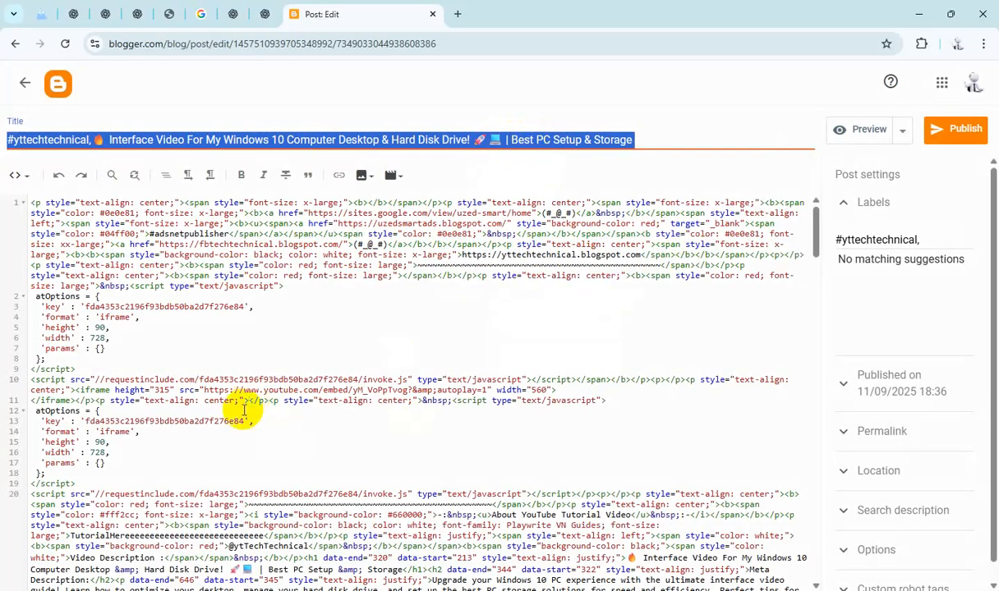
pyautogui.scroll(-3, 279, 402)
pyautogui.scroll(-1, 279, 402)
pyautogui.click(194, 394)
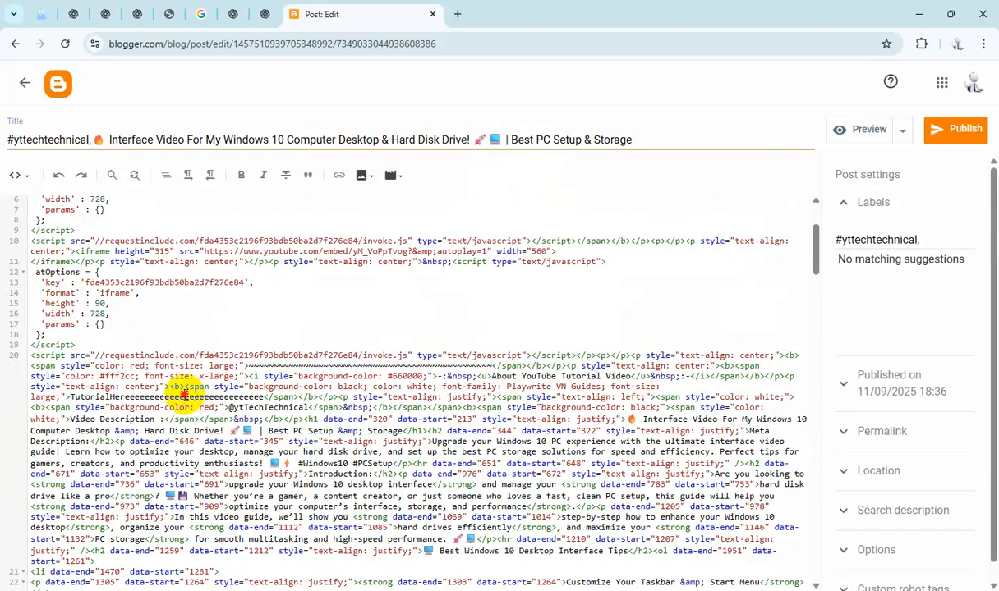
pyautogui.write('#yttechnical,🔥 Interface Video For My Windows 10 Computer Desktop & Hard Disk Drive! 🚀 💻 | Best PC Setup & Storage')
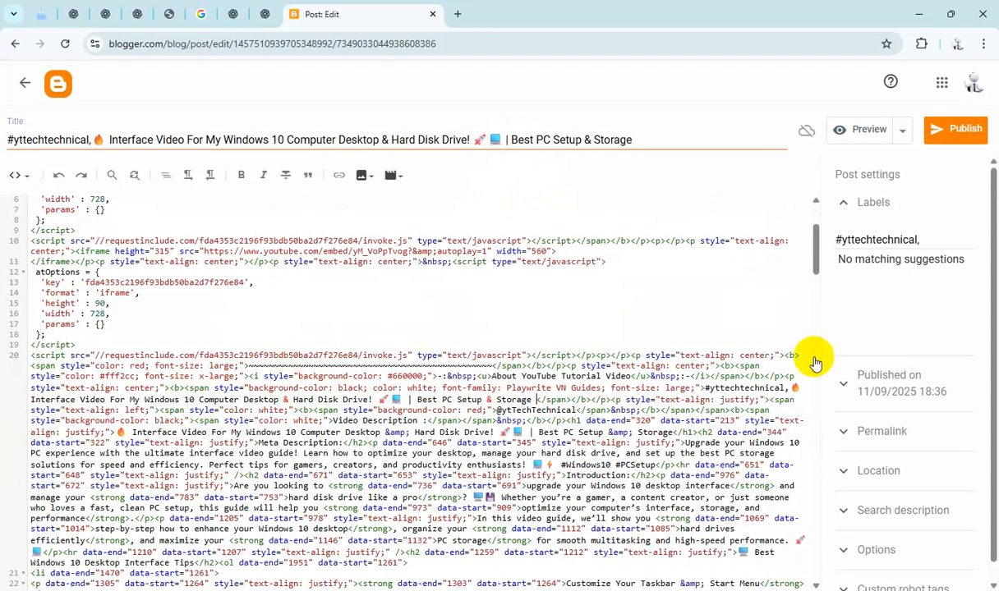
# Step: Paste the title as the Interface Video post's search description and set reader comments to "Do not allow; hide existing"
pyautogui.click(903, 507)
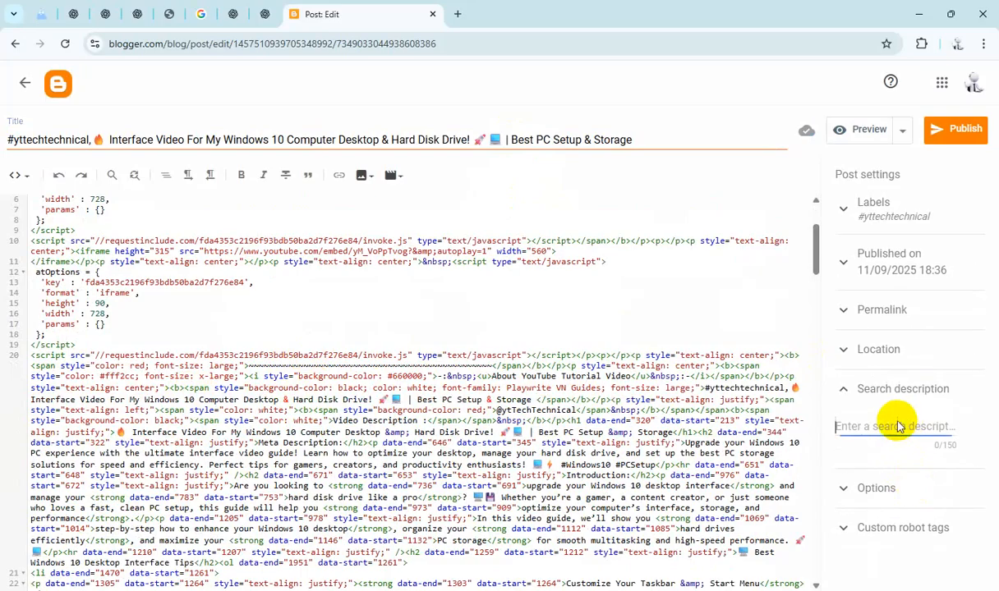
pyautogui.write('#yttechtechnical,🔥 Interface Video For My Windows 10 Computer Desktop & Hard Disk Drive! 🚀 📘 | Best PC Setup & Storage')
pyautogui.click(903, 557)
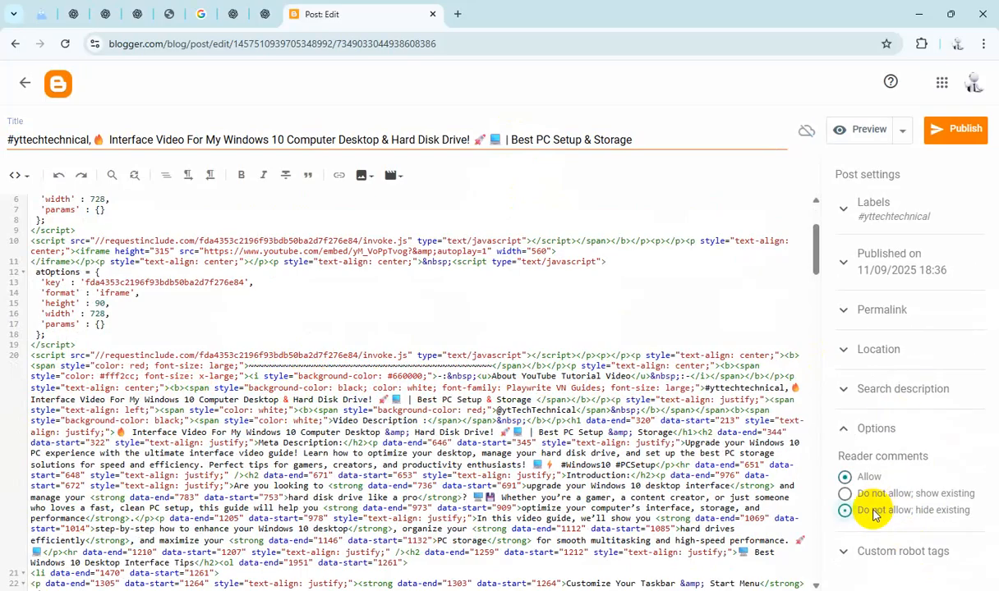
# Step: Publish the Interface Video post and confirm publishing
pyautogui.click(952, 129)
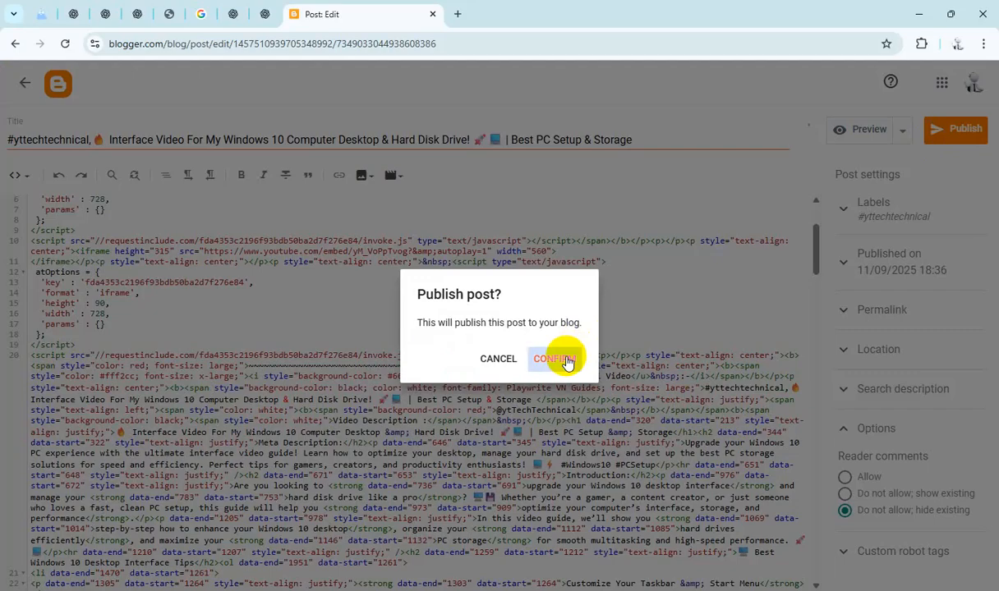
pyautogui.click(552, 360)
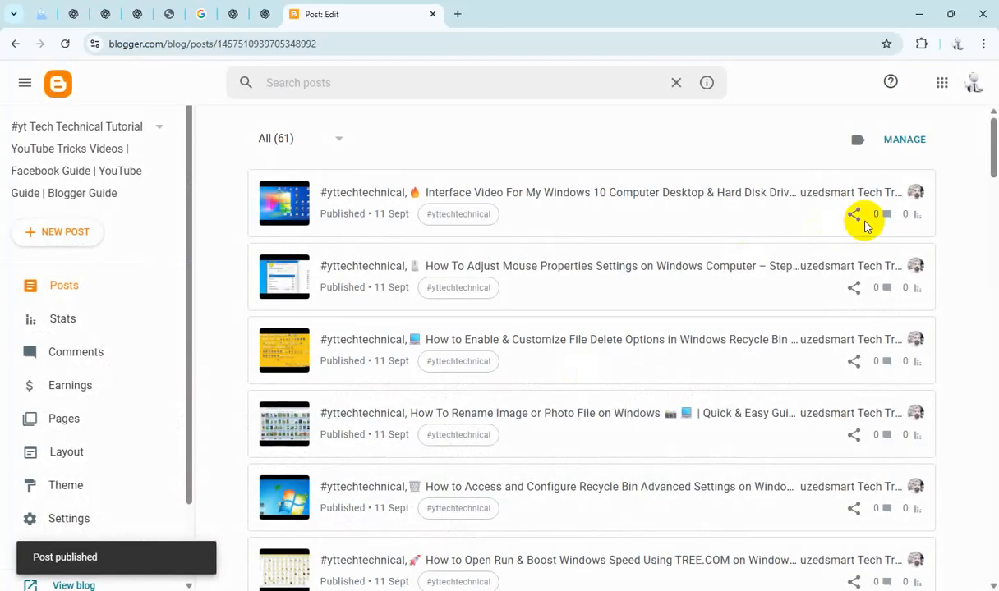
# Step: View the published Interface Video post on the blog, scroll through it, and close its tab
pyautogui.click(887, 196)
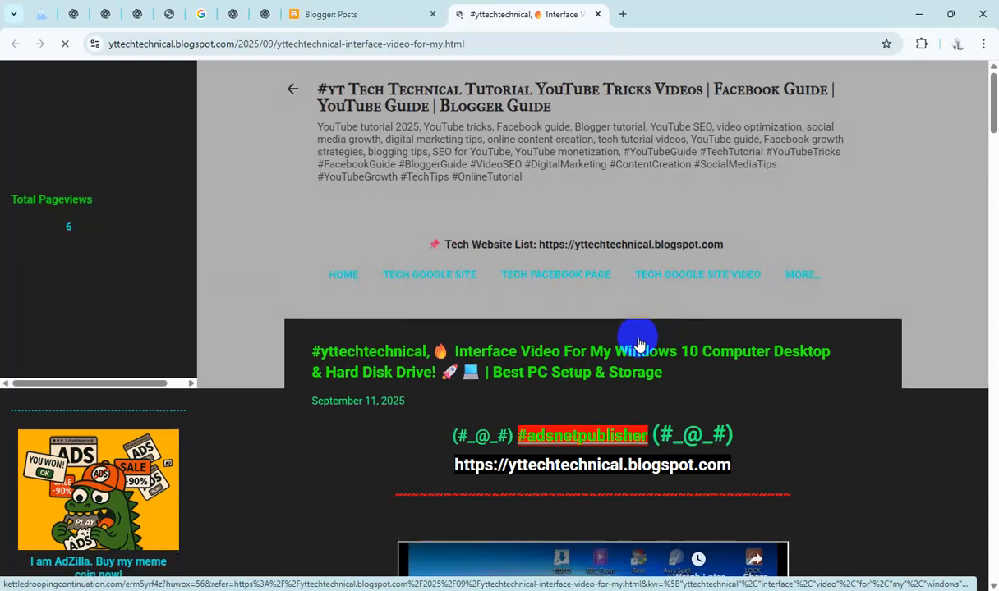
pyautogui.scroll(-10, 639, 344)
pyautogui.scroll(-20, 640, 344)
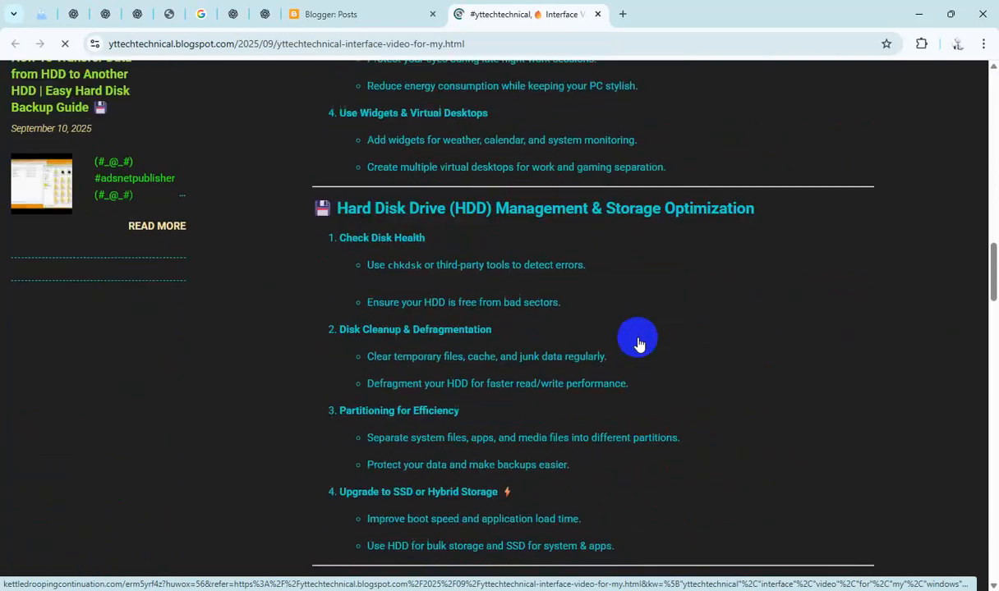
pyautogui.scroll(-15, 640, 343)
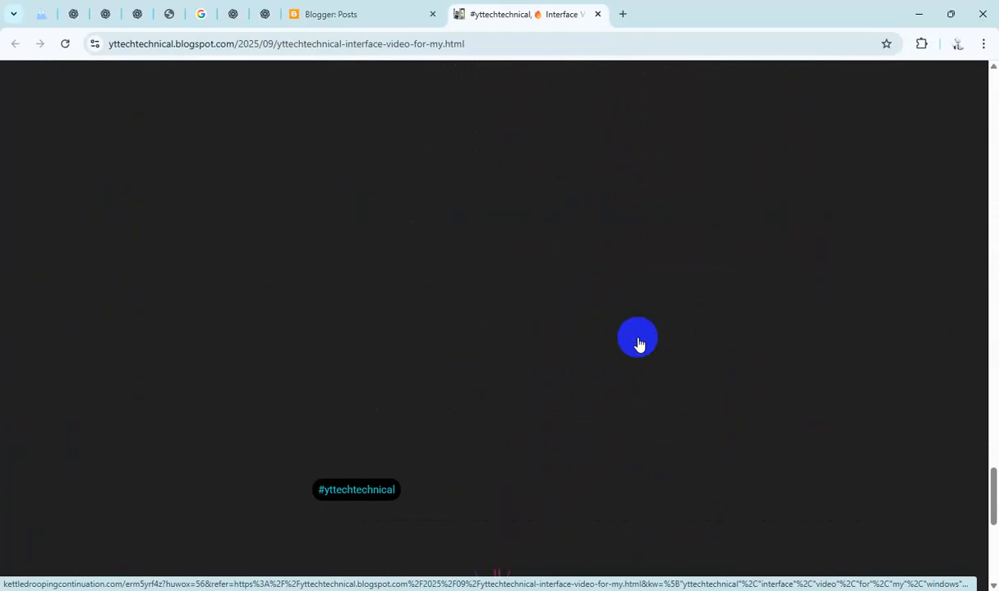
pyautogui.scroll(15, 640, 344)
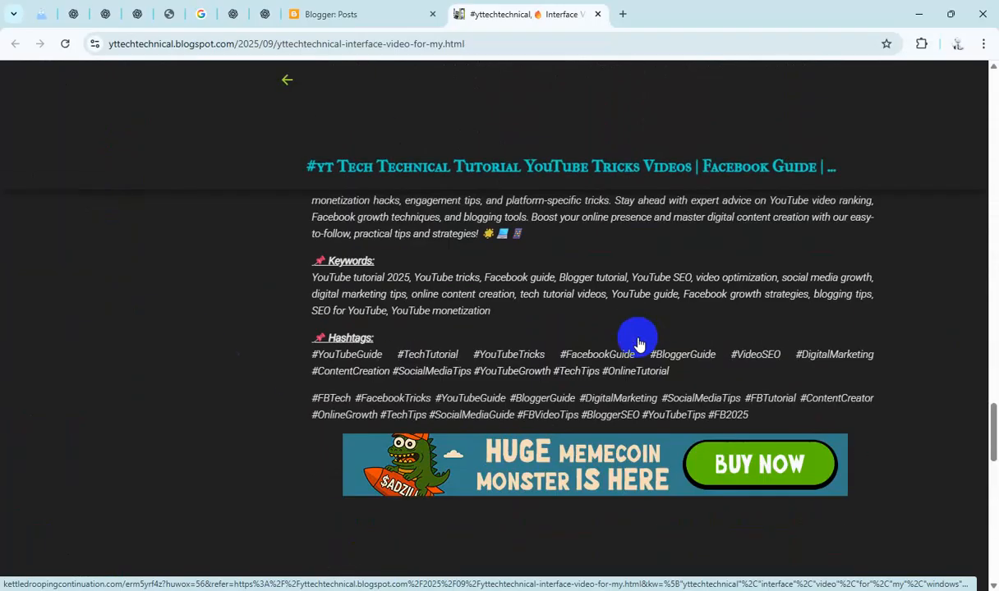
pyautogui.scroll(15, 640, 343)
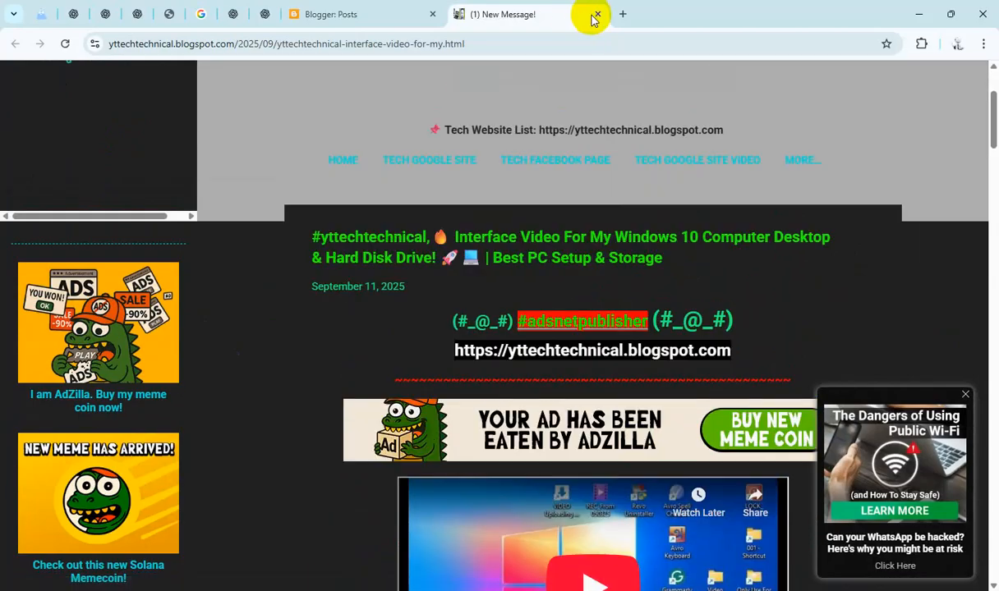
pyautogui.click(599, 15)
# Step: Open the How To Photo Crop in Android Mobile draft post
pyautogui.scroll(-12, 535, 317)
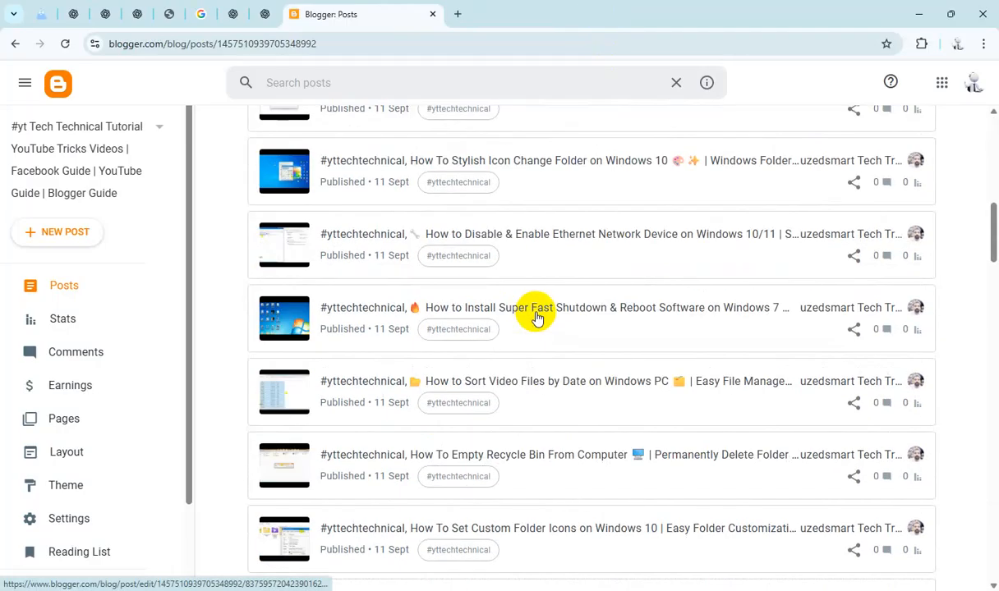
pyautogui.scroll(-5, 535, 317)
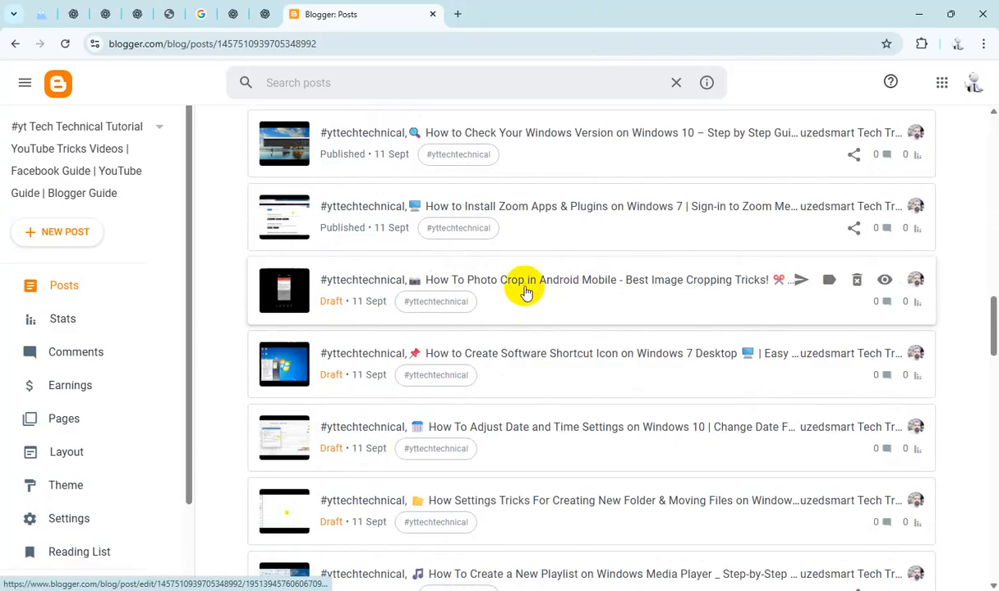
pyautogui.click(527, 294)
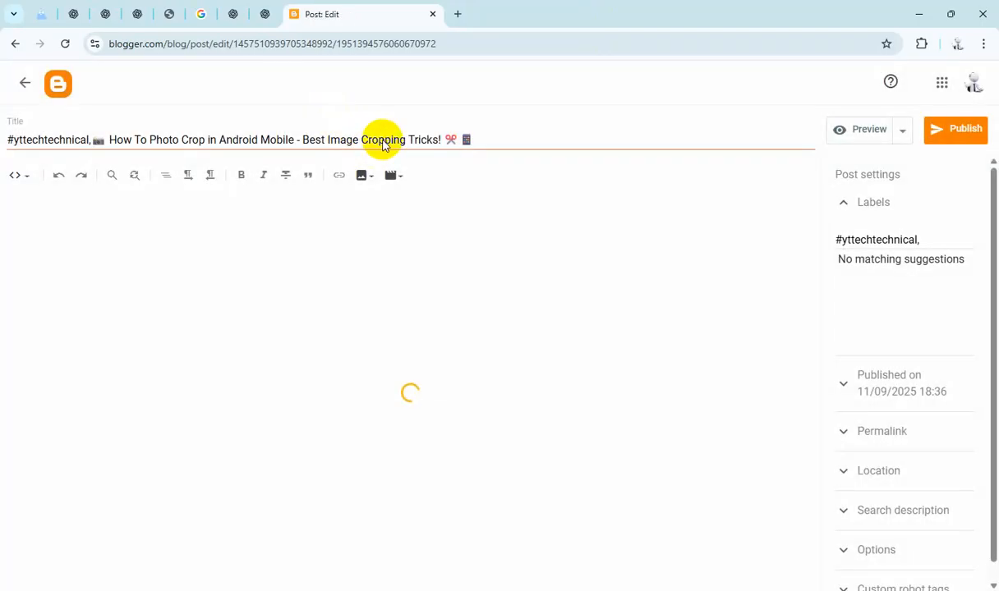
# Step: Copy the Photo Crop post's title and paste it over the "TutorialHereeee…" placeholder in the HTML
pyautogui.tripleClick(381, 140)
pyautogui.hotkey('ctrl', 'c')
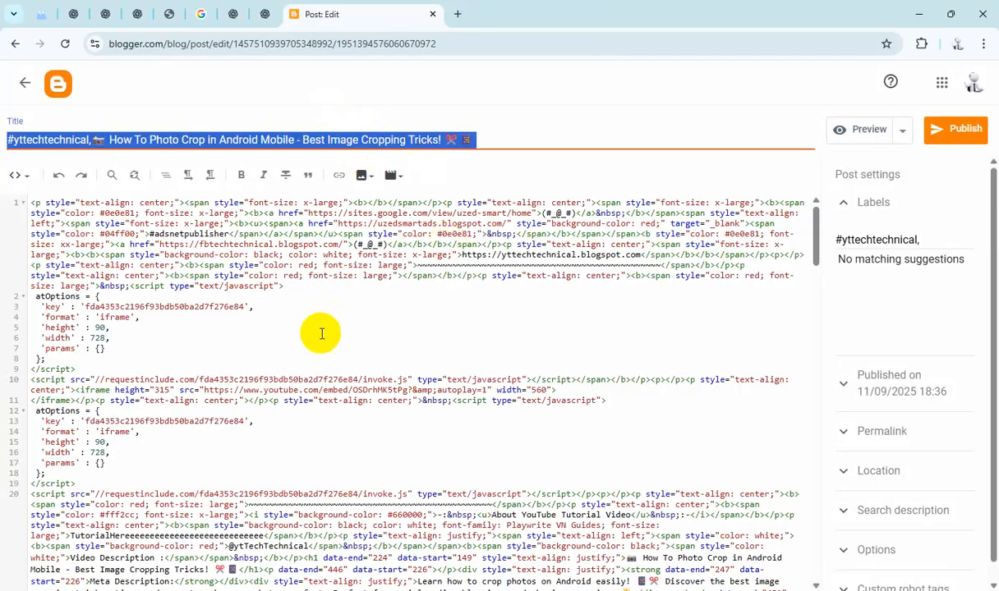
pyautogui.scroll(-3, 322, 334)
pyautogui.doubleClick(218, 258)
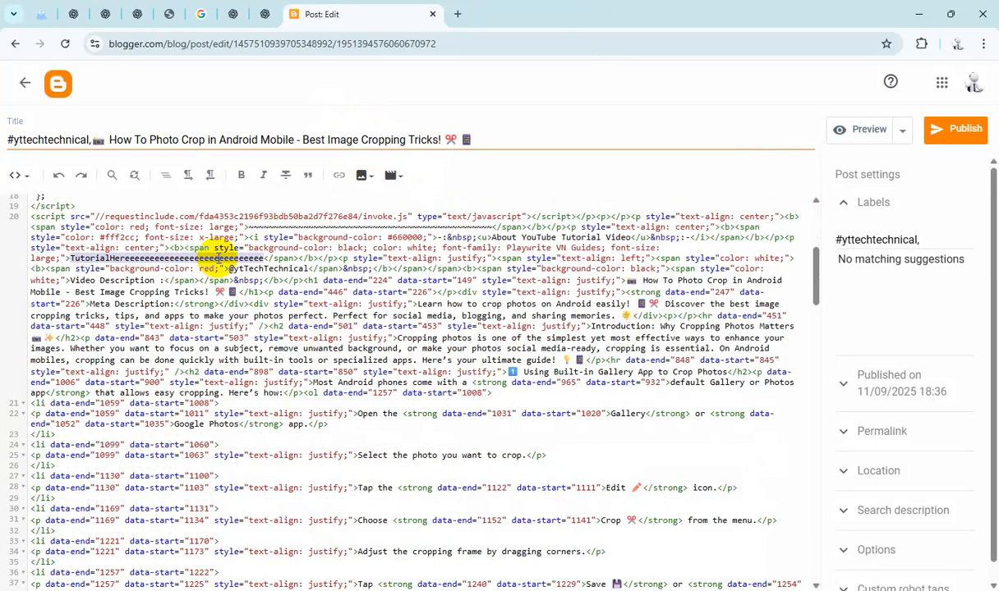
pyautogui.write('#yttechnical,🎬 How To Photo Crop in Android Mobile - Best Image Cropping Tricks! ✂️ 📱')
# Step: Paste the title as the Photo Crop post's search description and set reader comments to "Do not allow; hide existing"
pyautogui.click(863, 509)
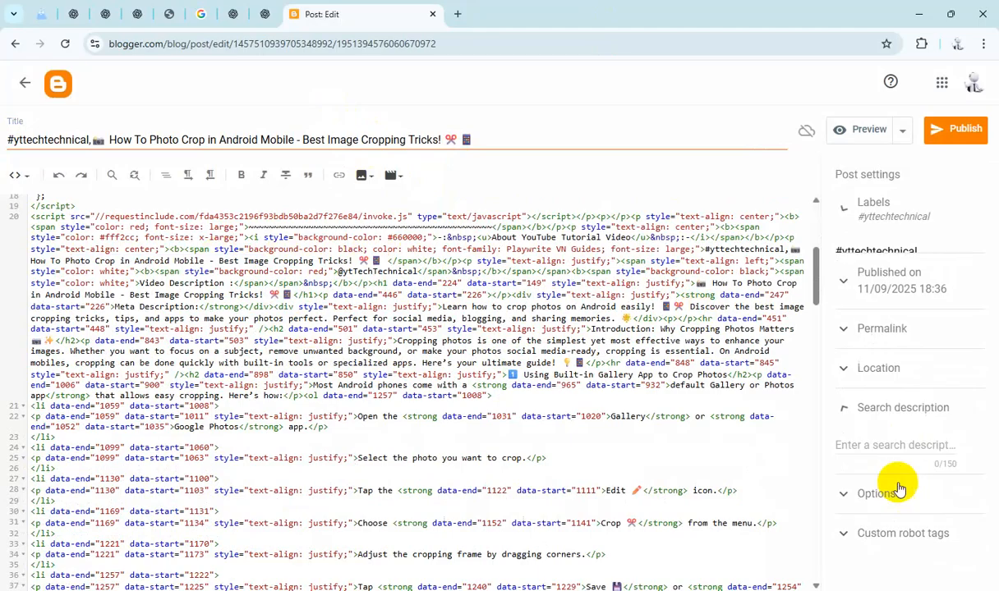
pyautogui.click(880, 426)
pyautogui.hotkey('ctrl', 'v')
pyautogui.click(881, 553)
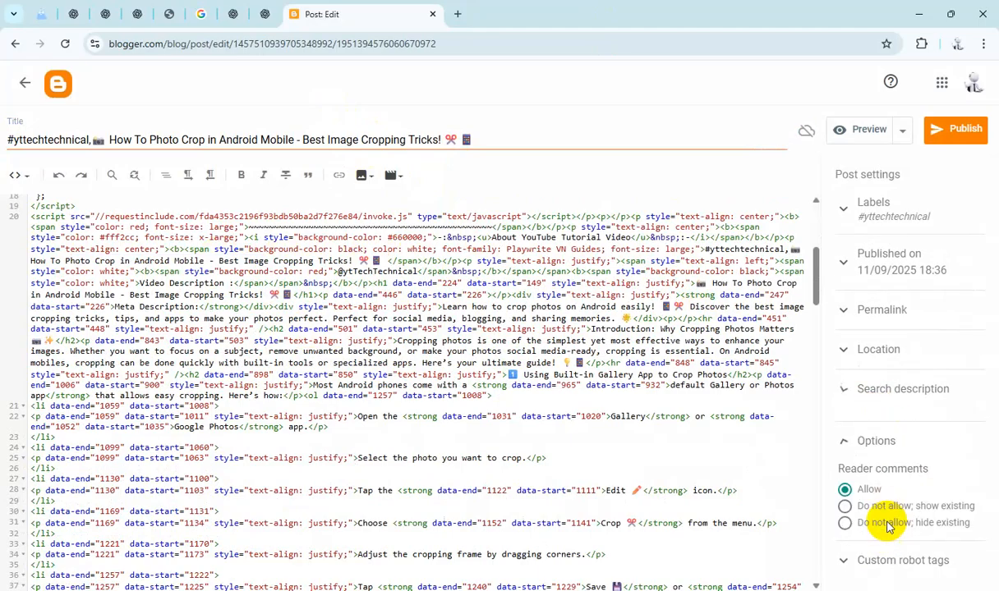
pyautogui.click(878, 512)
# Step: Publish the Photo Crop post and confirm publishing
pyautogui.click(960, 129)
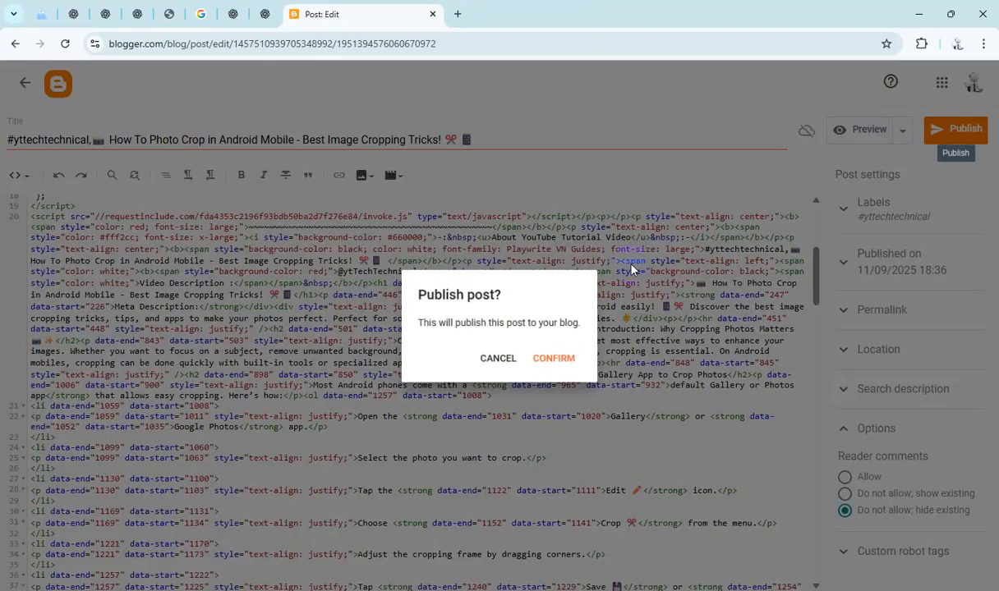
pyautogui.click(550, 362)
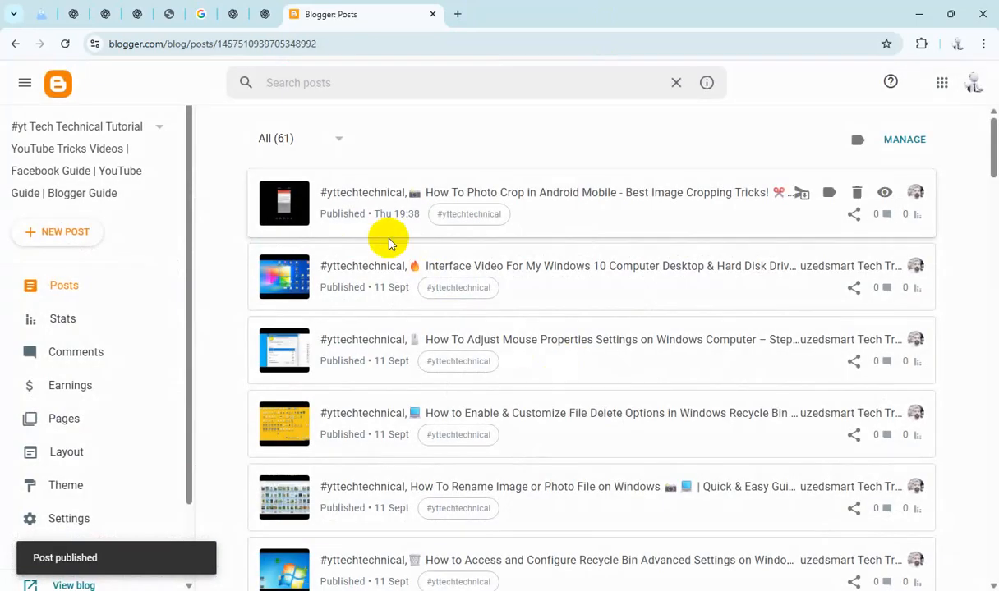
# Step: Filter the post list to drafts and open the How to Create Software Shortcut Icon on Windows 7 Desktop draft
pyautogui.click(329, 136)
pyautogui.click(289, 210)
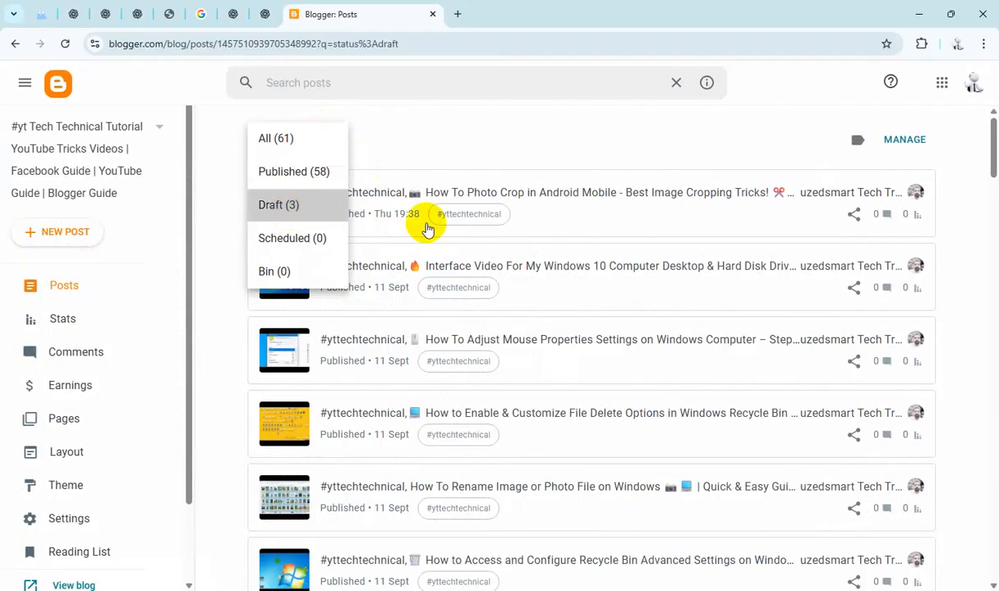
pyautogui.click(530, 212)
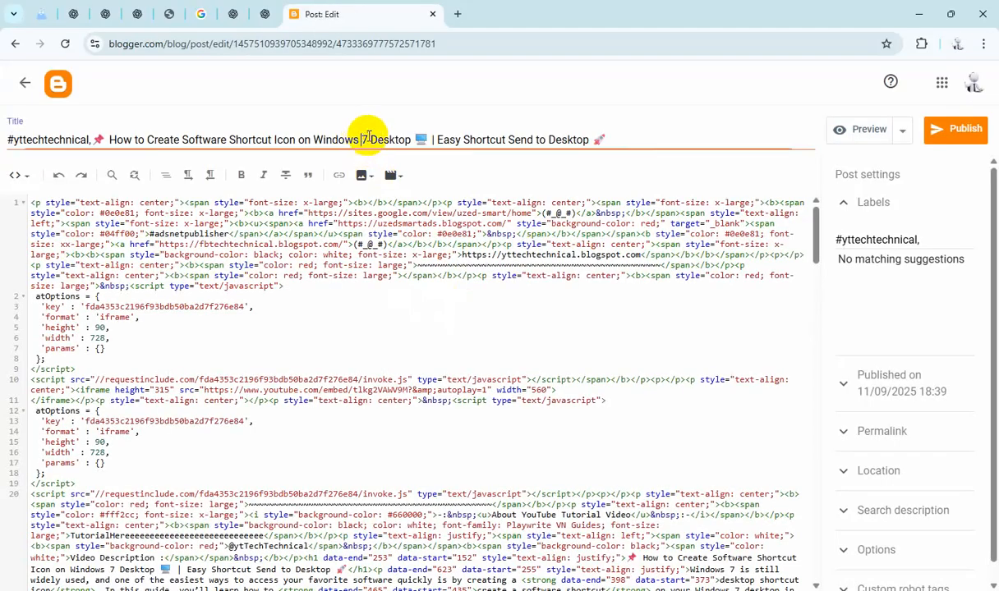
# Step: Copy the Software Shortcut post's title and paste it over the "TutorialHereeee…" placeholder in the HTML
pyautogui.hotkey('ctrl', 'a')
pyautogui.scroll(-3, 183, 508)
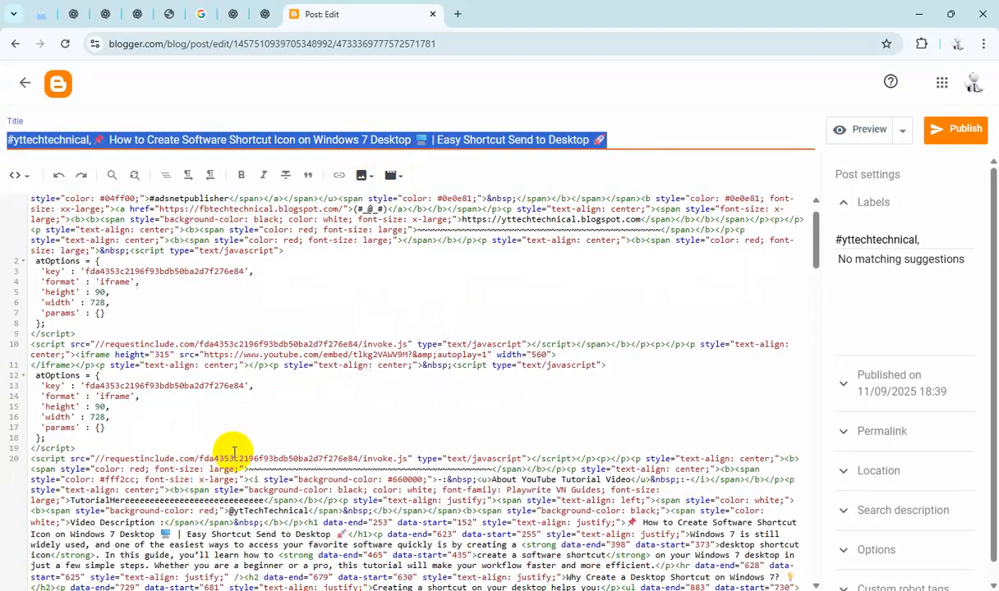
pyautogui.click(209, 397)
pyautogui.doubleClick(209, 397)
pyautogui.write('#yttechnical,📌 How to Create Software Shortcut Icon on Windows 7 Desktop 🖥️ | Easy Shortcut Send to Desktop 🚀')
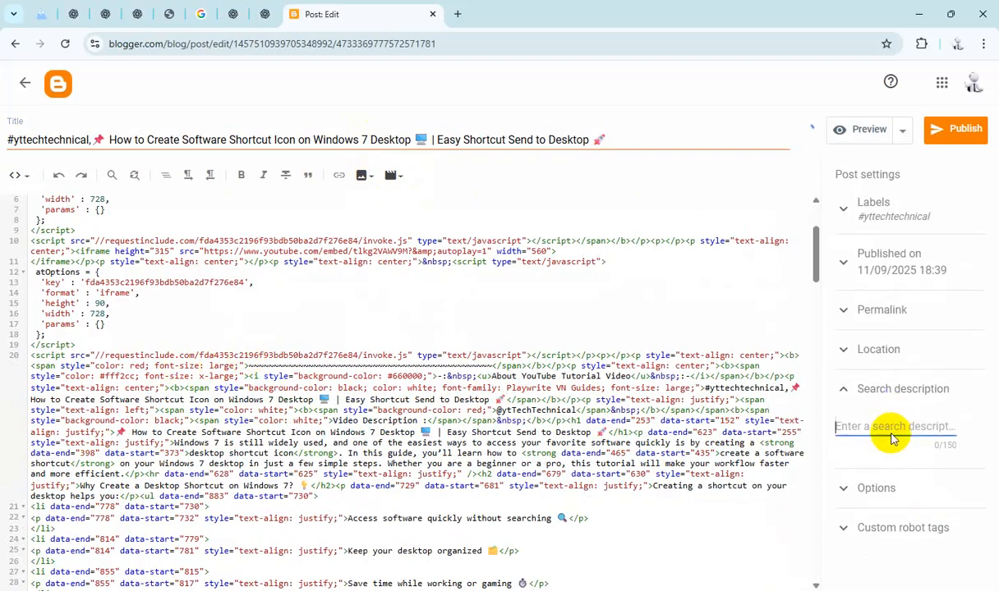
# Step: Paste the title as the Software Shortcut post's search description and set reader comments to "Do not allow; hide existing"
pyautogui.write('Software Shortcut Icon on Windows 7 Desktop 🖥 | Easy Shortcut Send to Desktop 🚀')
pyautogui.click(903, 556)
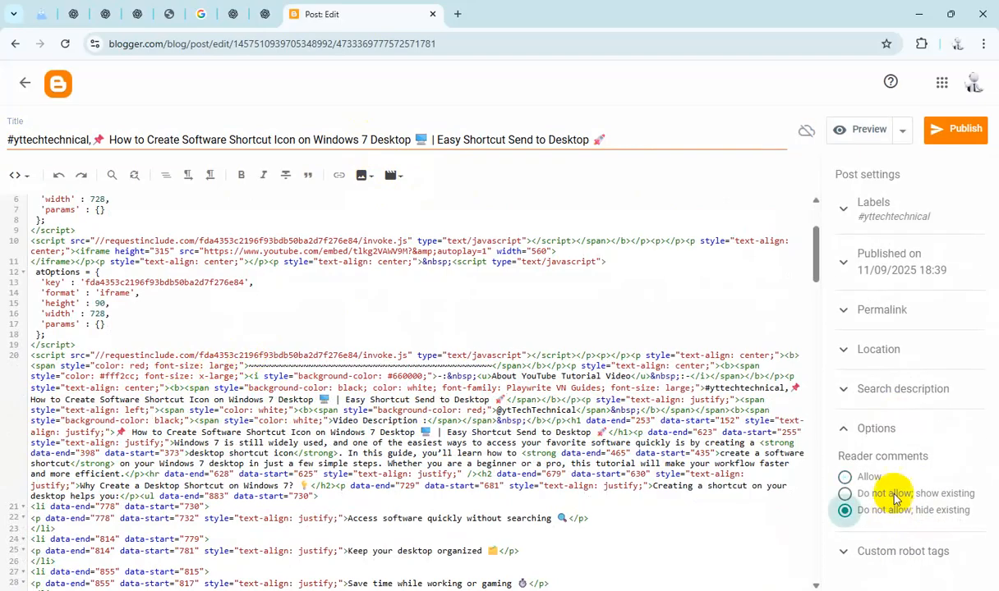
# Step: Publish the Software Shortcut post and confirm publishing
pyautogui.click(955, 132)
pyautogui.click(546, 359)
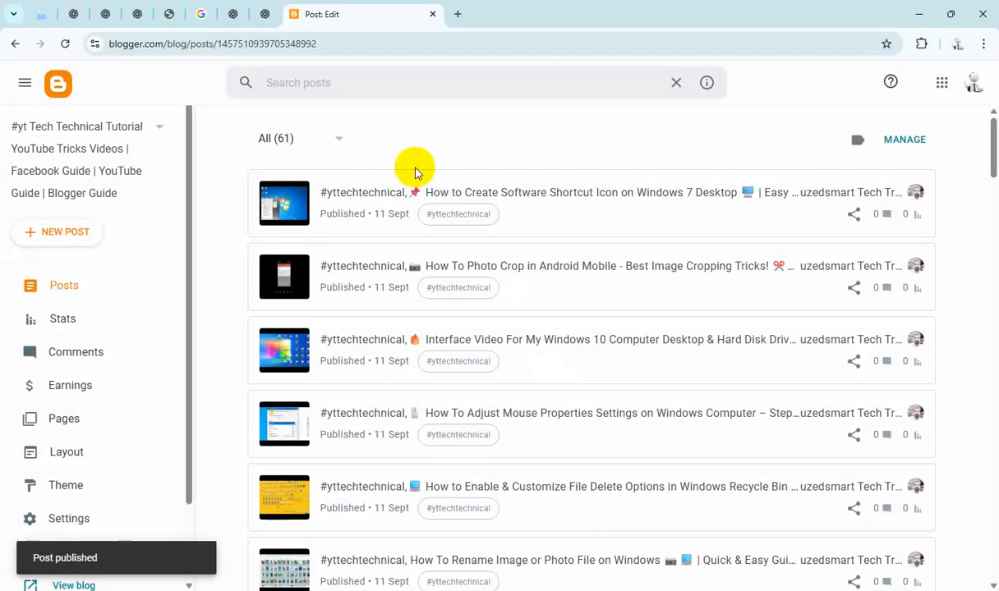
# Step: Filter the post list to drafts and open the How To Adjust Date and Time Settings on Windows 10 draft
pyautogui.click(308, 138)
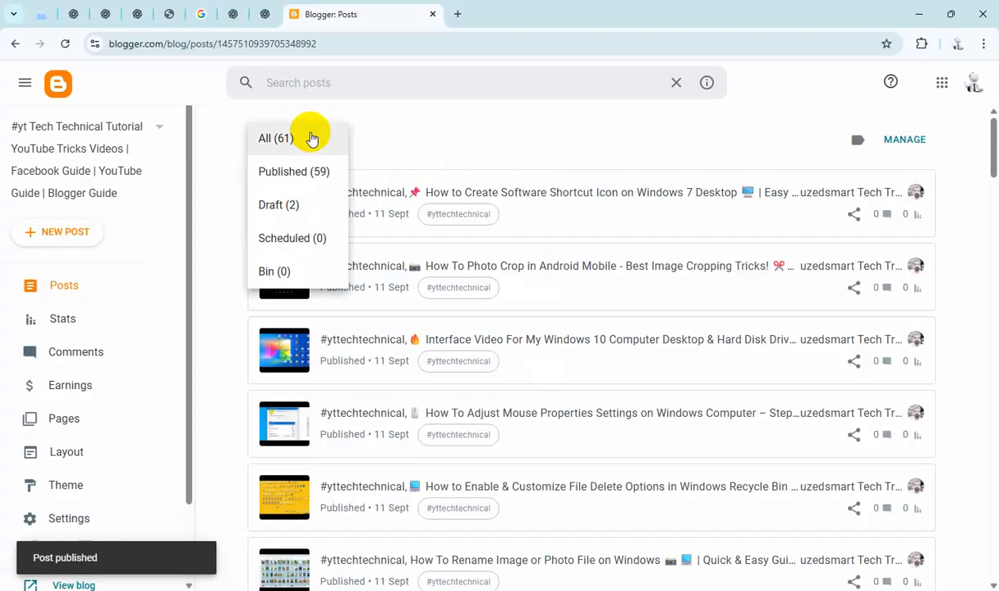
pyautogui.click(300, 203)
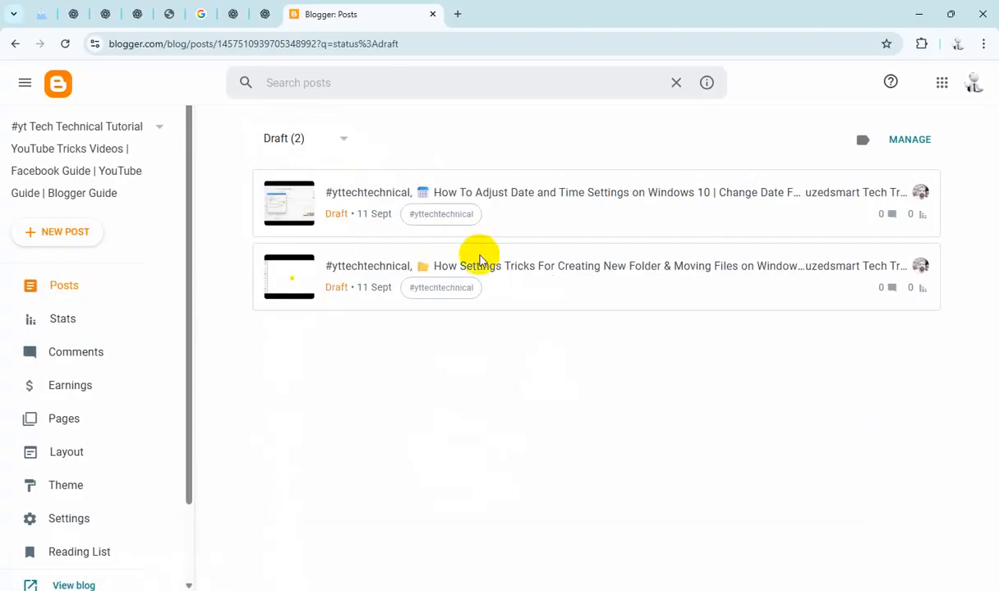
pyautogui.click(542, 194)
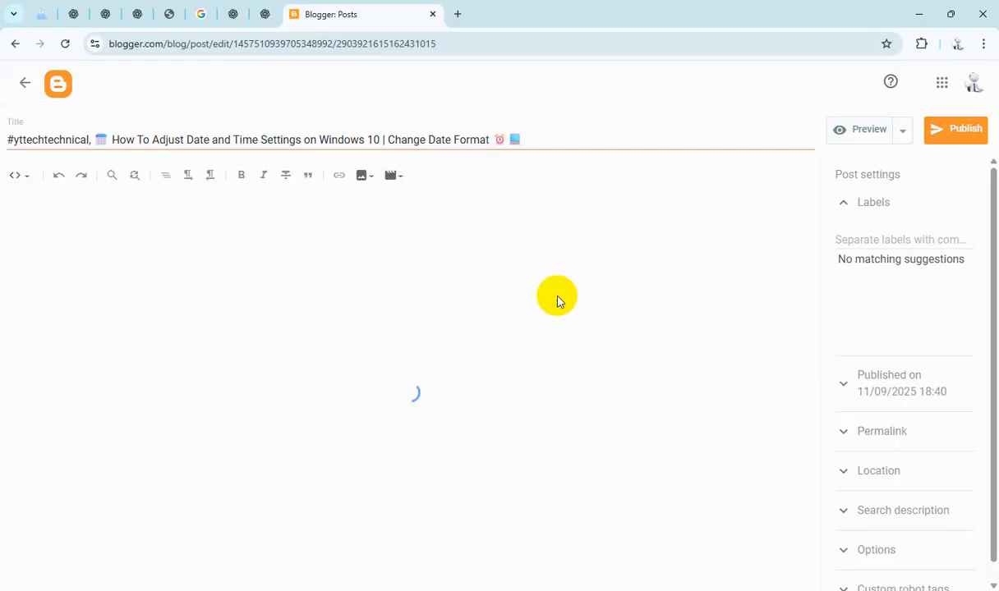
# Step: Copy the Date and Time post's title and paste it over the "TutorialHereeee…" placeholder in the HTML
pyautogui.click(432, 142)
pyautogui.hotkey('ctrl', 'a')
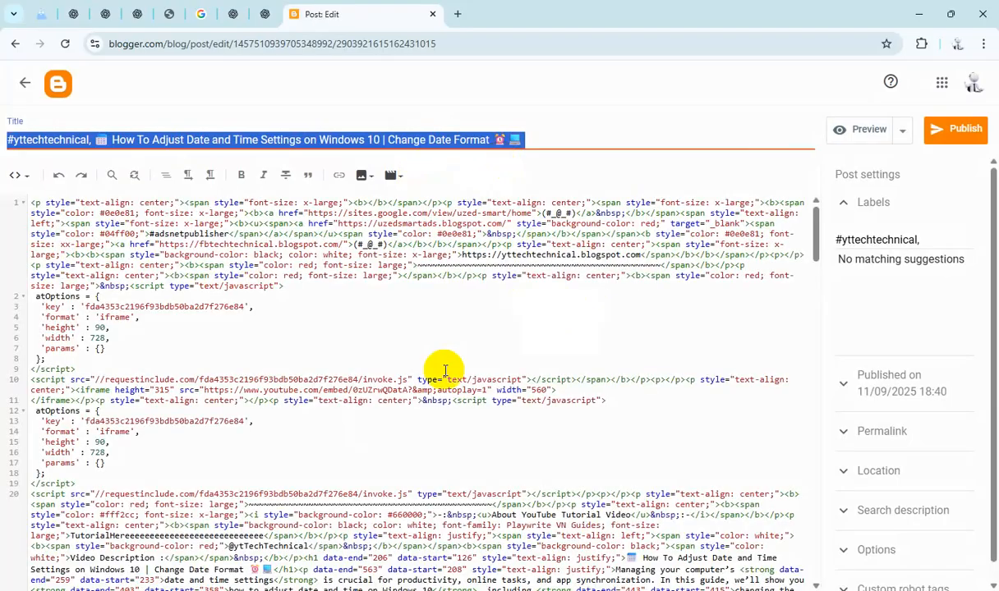
pyautogui.scroll(-3, 372, 436)
pyautogui.doubleClick(201, 328)
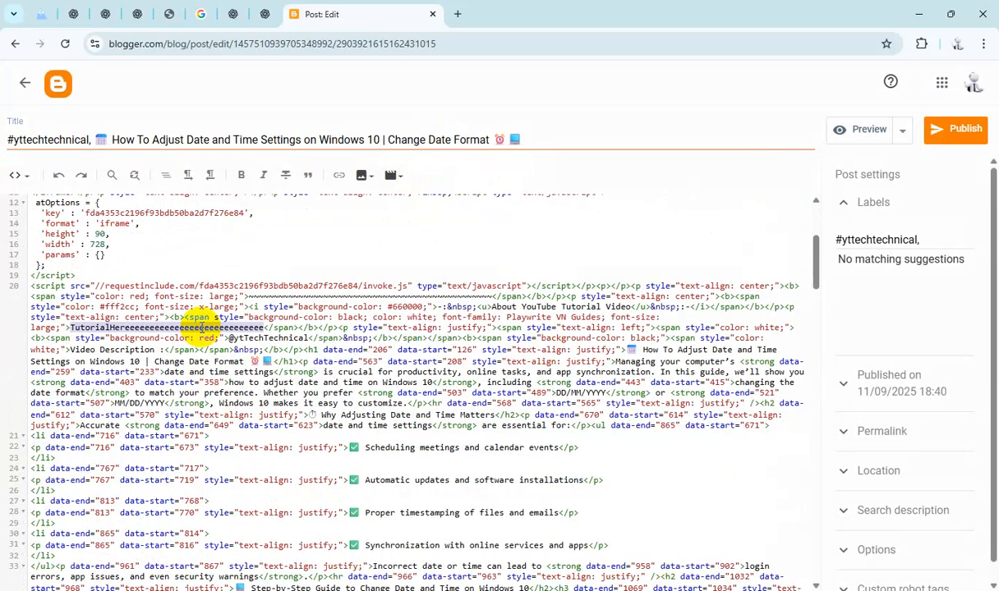
pyautogui.write('#yttechtechnical, 📅 How To Adjust Date and Time Settings on Windows 10 | Change Date Format ⏰ 📘')
# Step: Paste the title as the Date and Time post's search description and set reader comments to "Do not allow; hide existing"
pyautogui.click(904, 509)
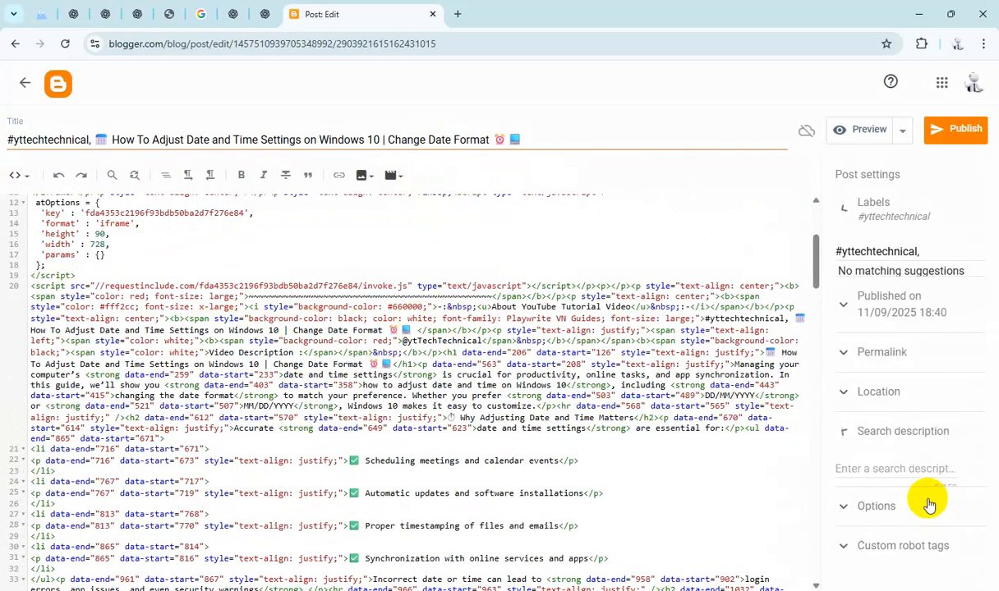
pyautogui.write('#yttechnical, 🗓 How To Adjust Date and Time Settings on Windows 10 | Change Date Format ⏰ 📘')
pyautogui.click(898, 550)
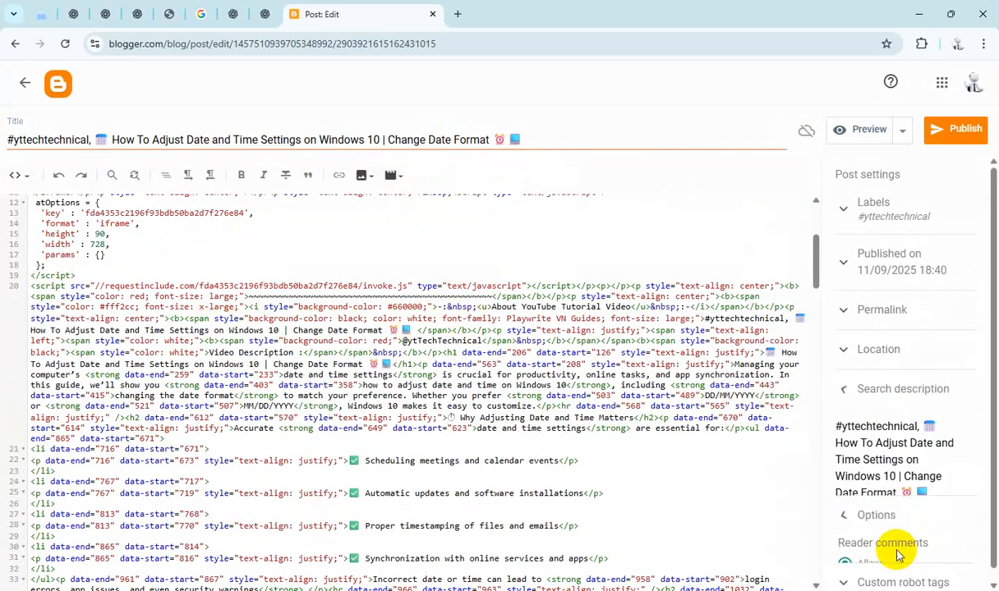
# Step: Publish the Date and Time post and confirm publishing
pyautogui.click(945, 140)
pyautogui.click(556, 355)
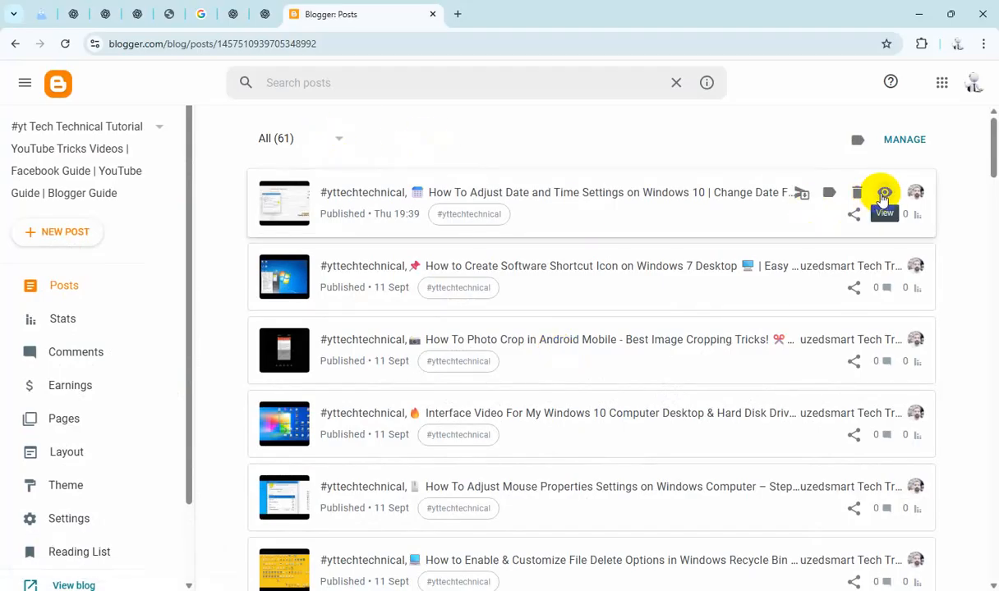
# Step: View the published Date and Time post on the blog, scroll through it, and close its tab
pyautogui.click(883, 196)
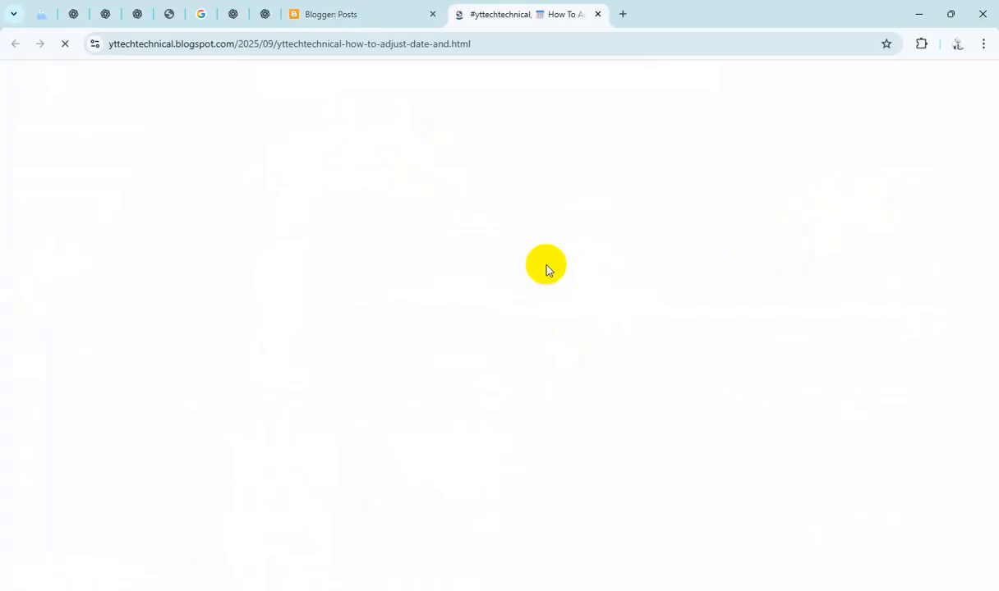
pyautogui.scroll(-3, 580, 324)
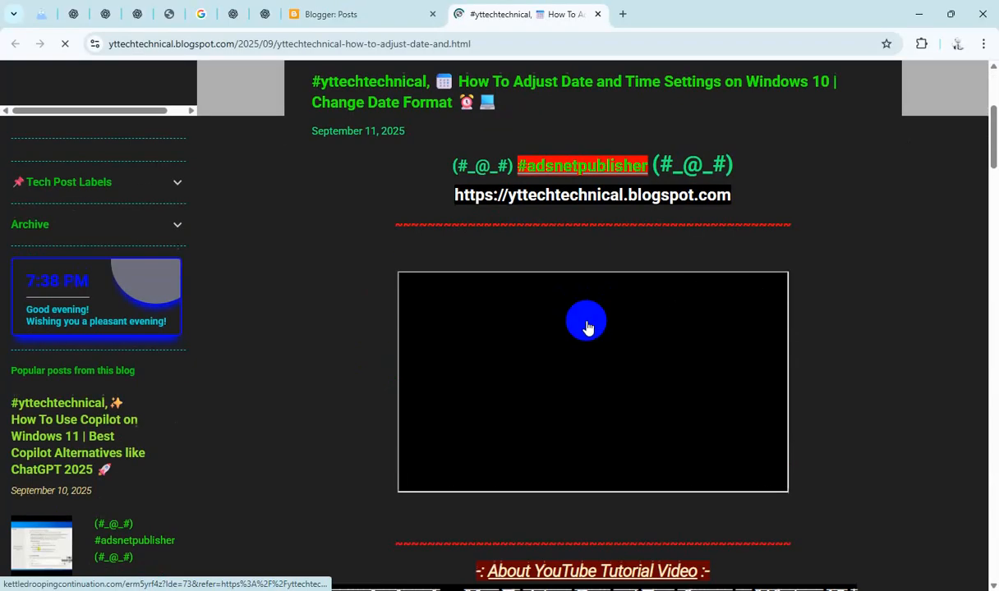
pyautogui.scroll(-7, 796, 350)
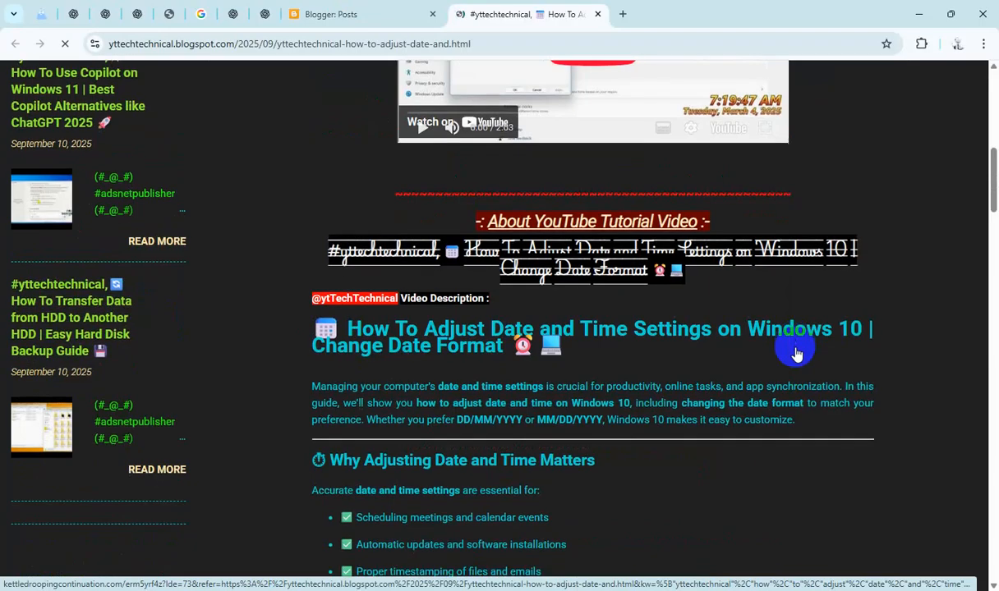
pyautogui.scroll(-16, 796, 354)
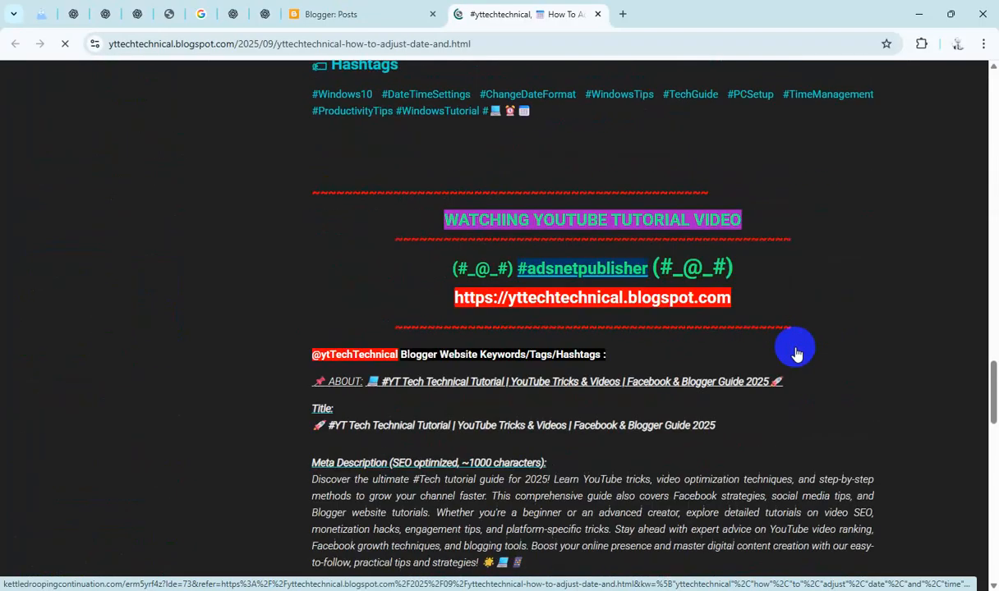
pyautogui.scroll(-7, 796, 353)
pyautogui.scroll(8, 686, 282)
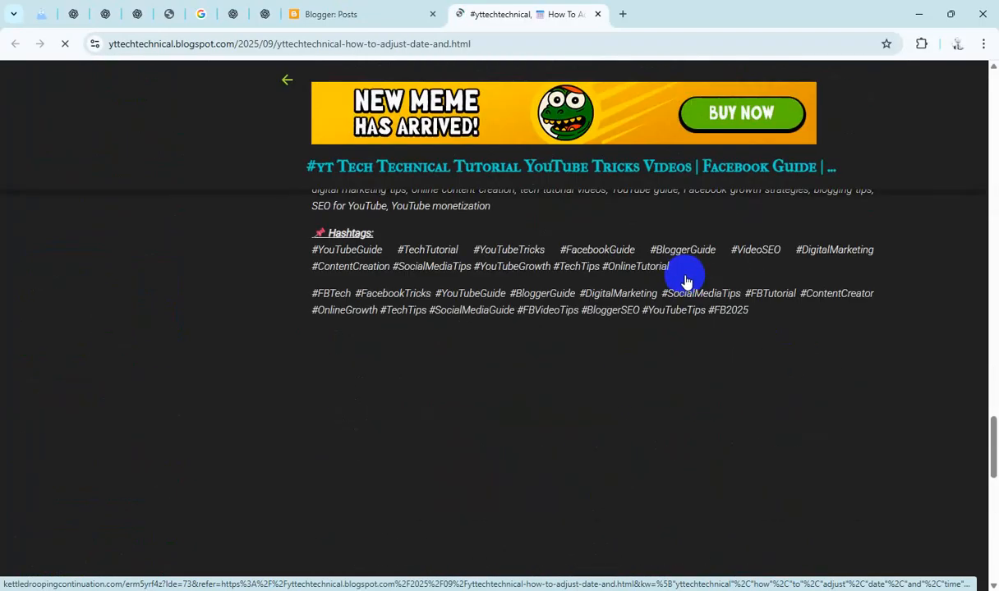
pyautogui.scroll(20, 686, 281)
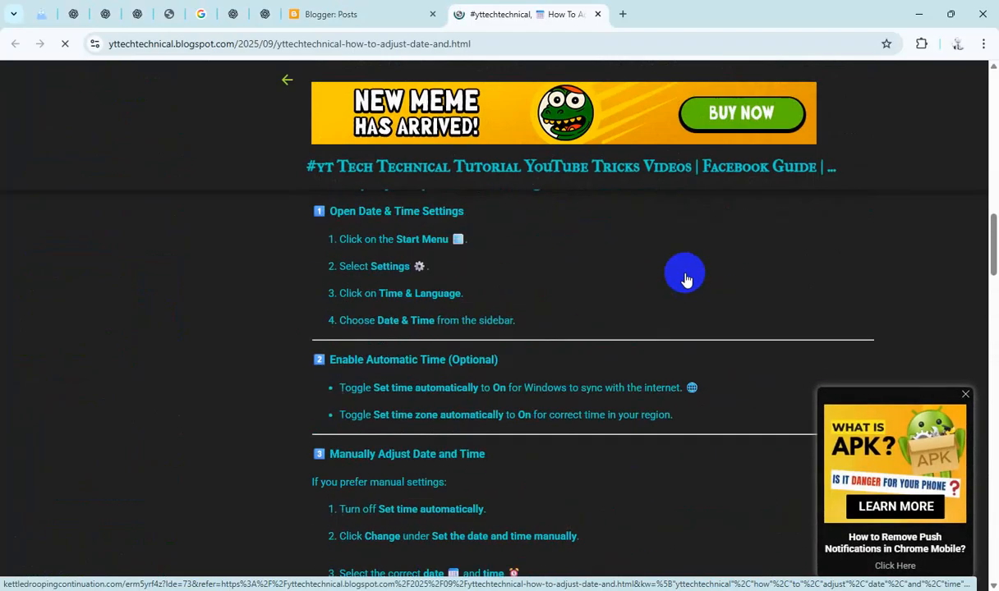
pyautogui.click(686, 282)
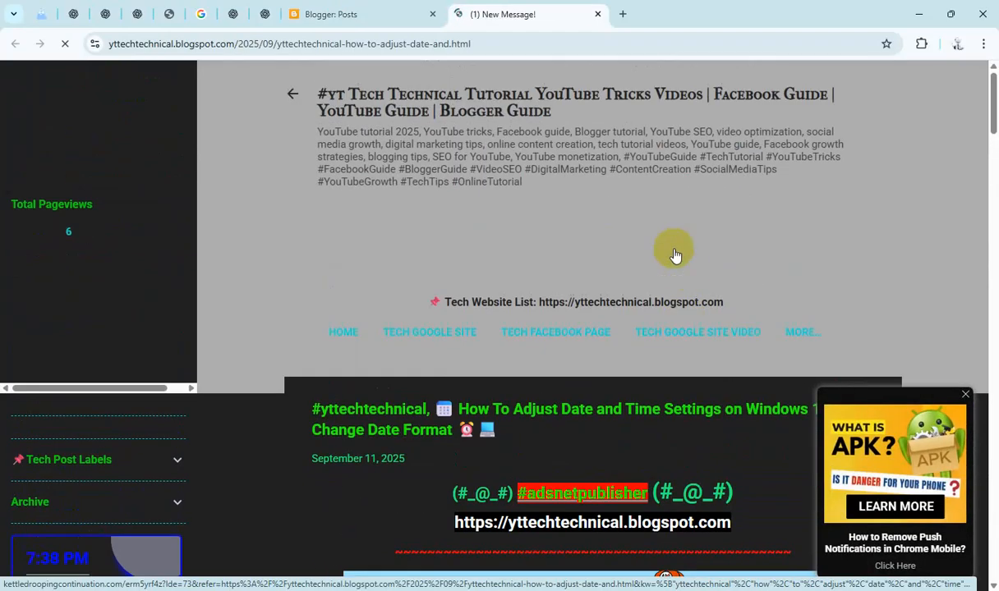
pyautogui.click(598, 14)
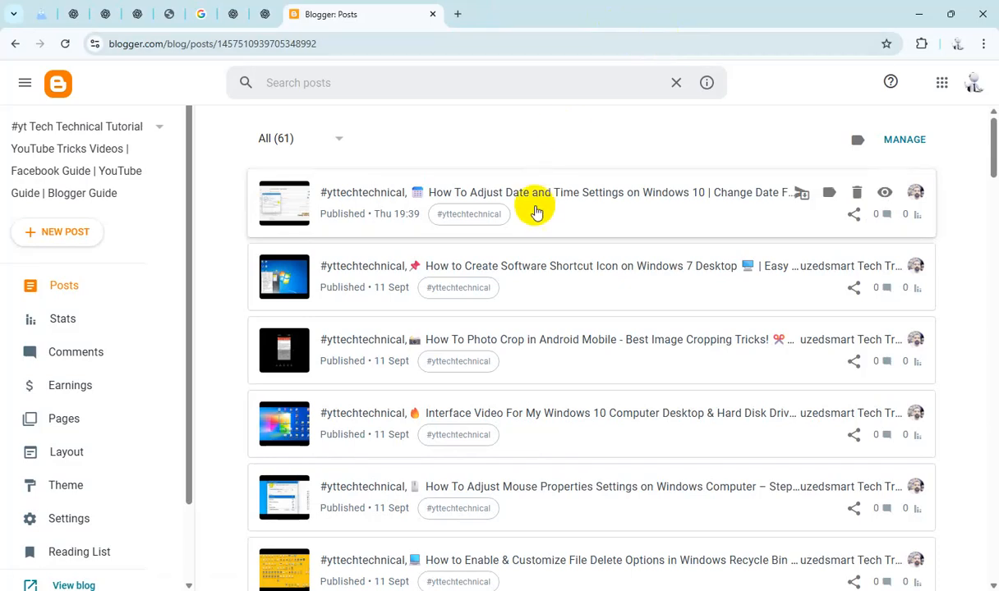
# Step: Filter the post list to drafts and open the How Settings Tricks For Creating New Folder draft
pyautogui.click(306, 137)
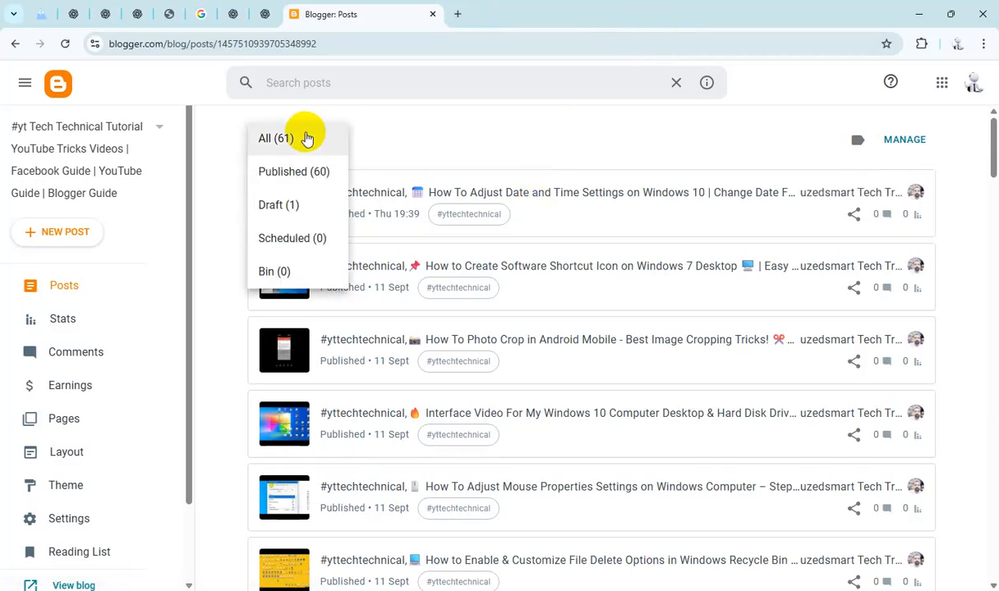
pyautogui.click(310, 205)
pyautogui.click(547, 196)
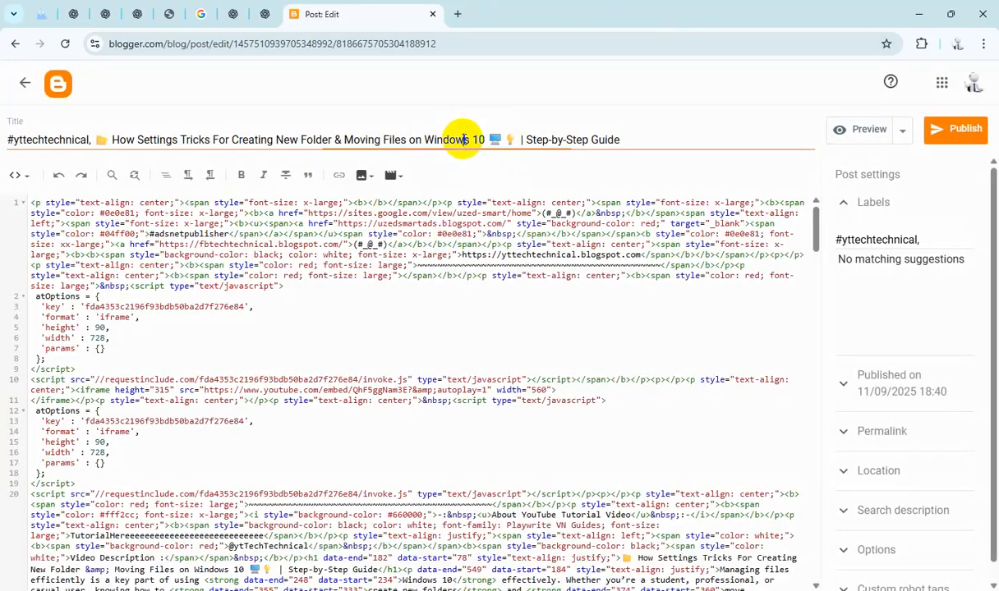
# Step: Copy the New Folder post's title and paste it over the "TutorialHereeee…" placeholder in the HTML
pyautogui.tripleClick(493, 140)
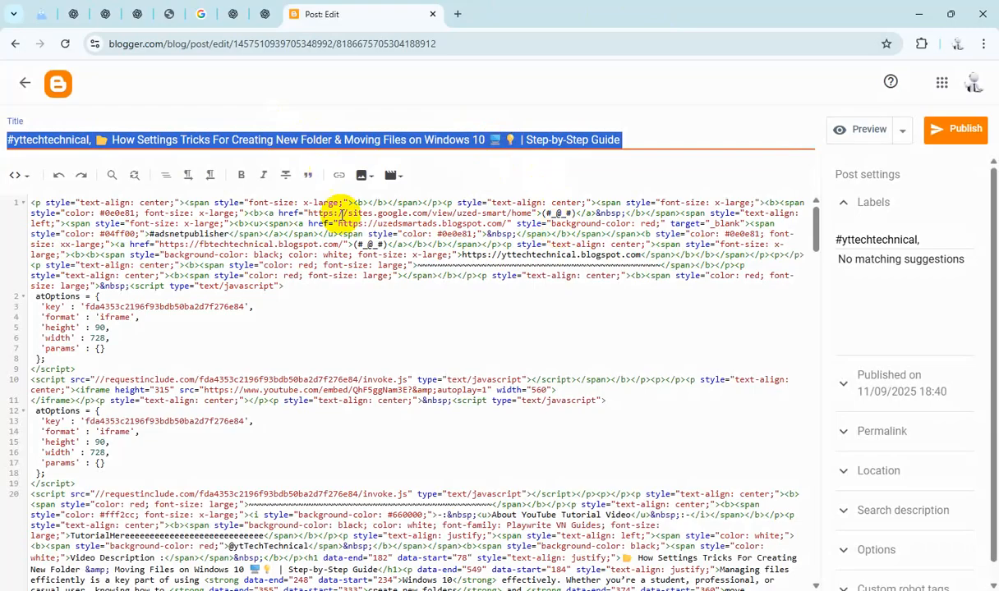
pyautogui.scroll(-5, 354, 246)
pyautogui.doubleClick(222, 258)
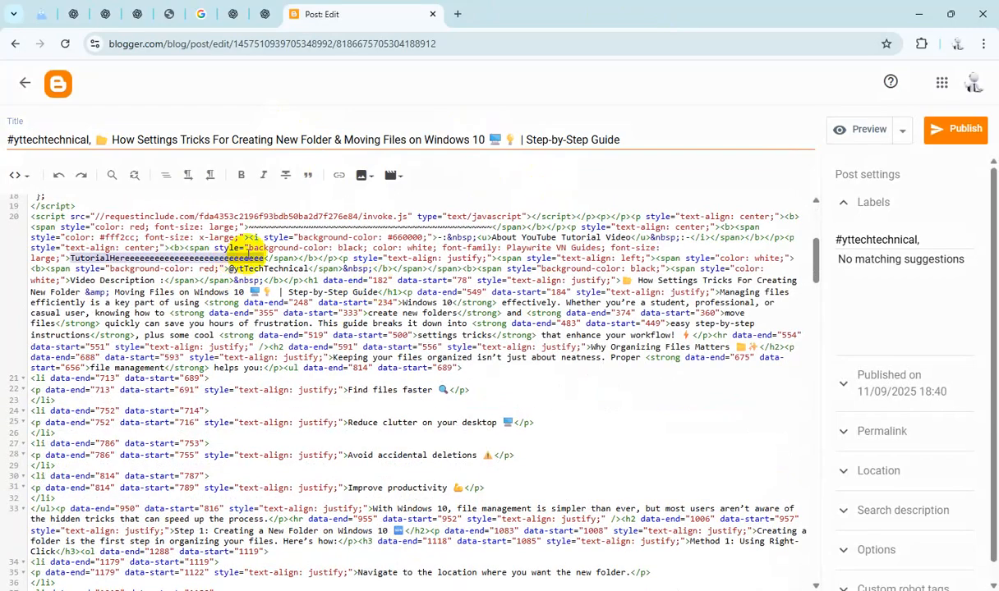
pyautogui.write('#yttechtechnical, 📁 How Settings Tricks For Creating New Folder & Moving Files on Windows 10 💻💡 | Step-by-Step Guide')
# Step: Paste the title as the New Folder post's search description and set reader comments to "Do not allow; hide existing"
pyautogui.click(871, 510)
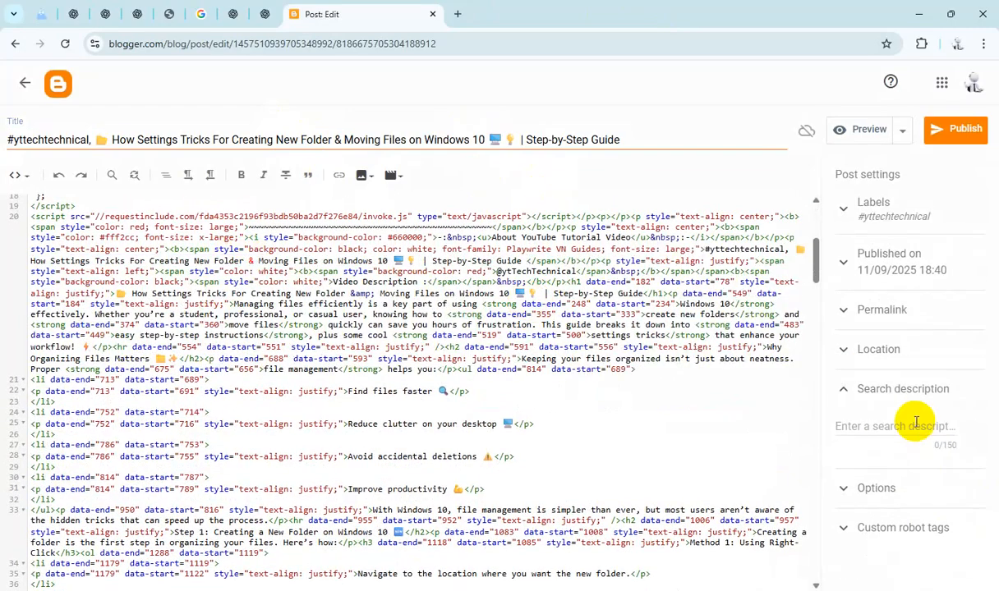
pyautogui.write('#yttechnical, 📁 How Settings Tricks For Creating New Folder & Moving Files on Windows 10 🖥💡 | Step-by-Step Guide')
pyautogui.click(904, 556)
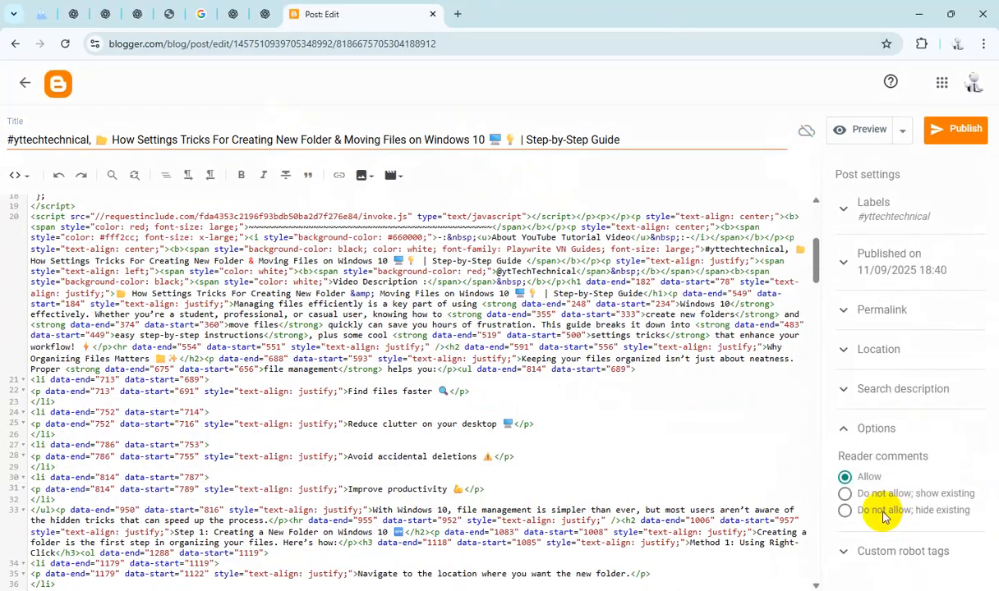
pyautogui.click(884, 512)
# Step: Publish the New Folder post
pyautogui.click(956, 136)
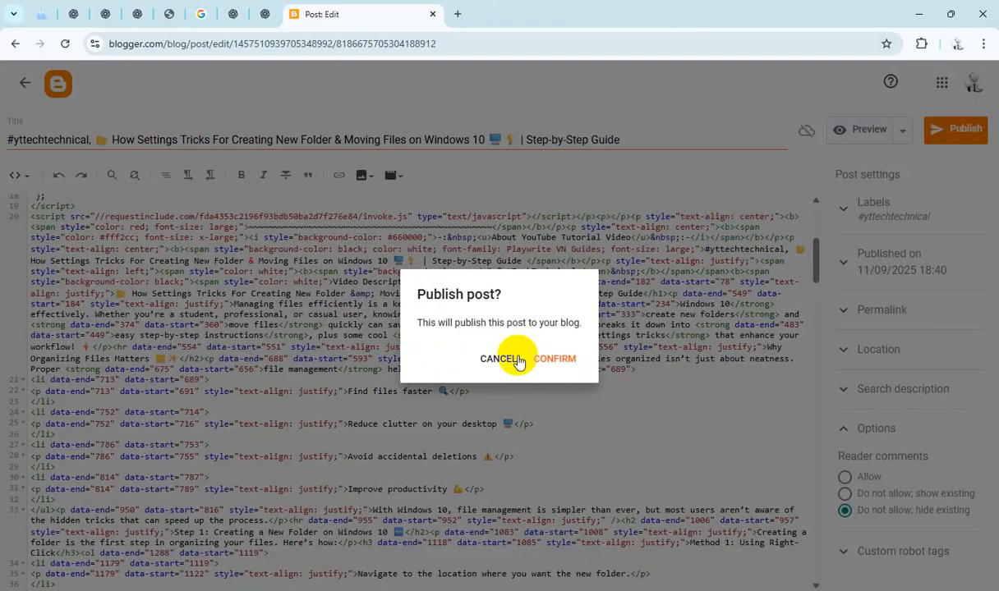
pyautogui.click(545, 365)
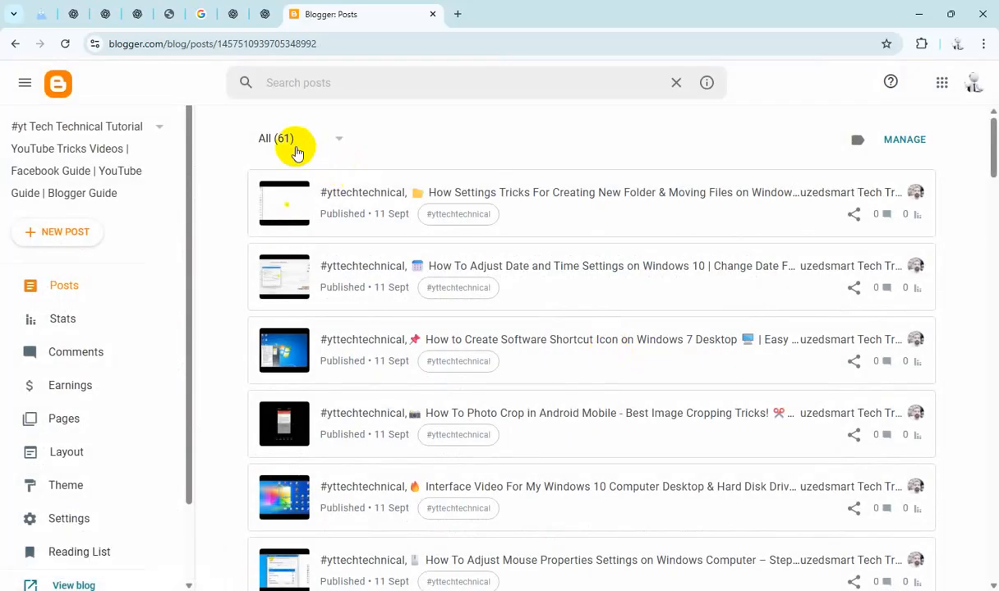
# Step: View the published New Folder post on the blog, scroll through it, and close its tab
pyautogui.click(296, 148)
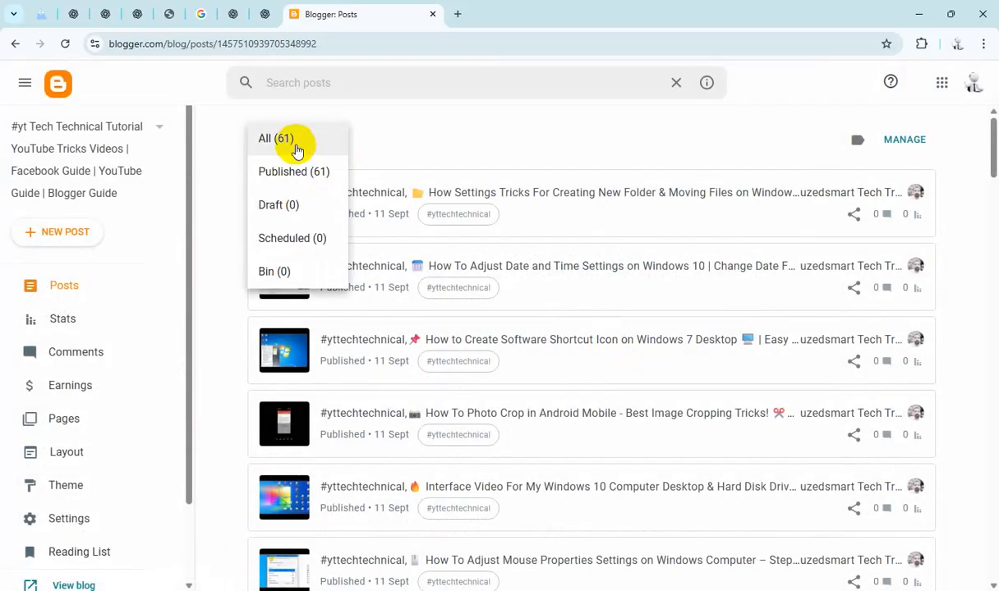
pyautogui.click(341, 149)
pyautogui.click(883, 196)
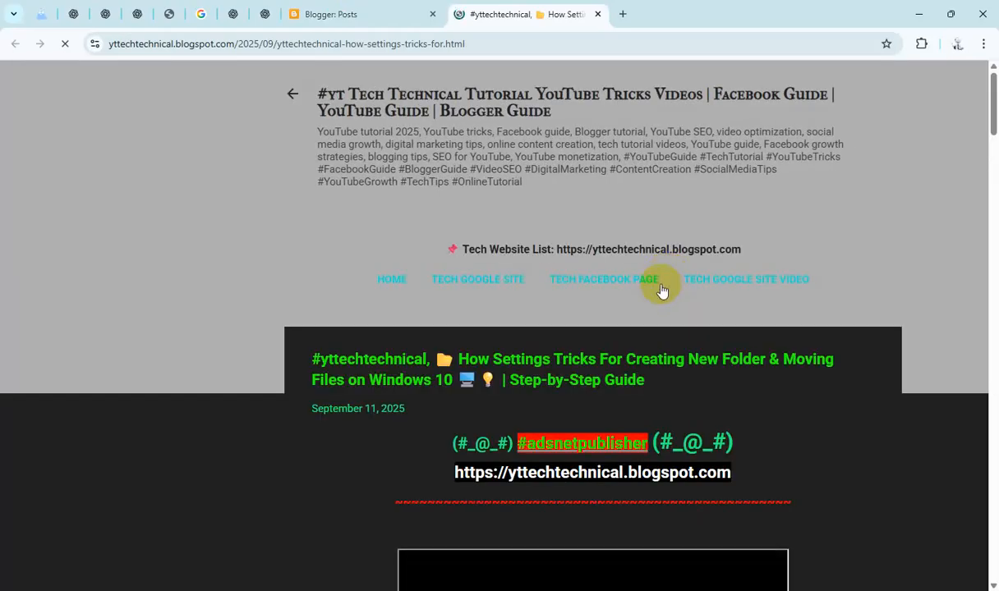
pyautogui.scroll(-10, 662, 292)
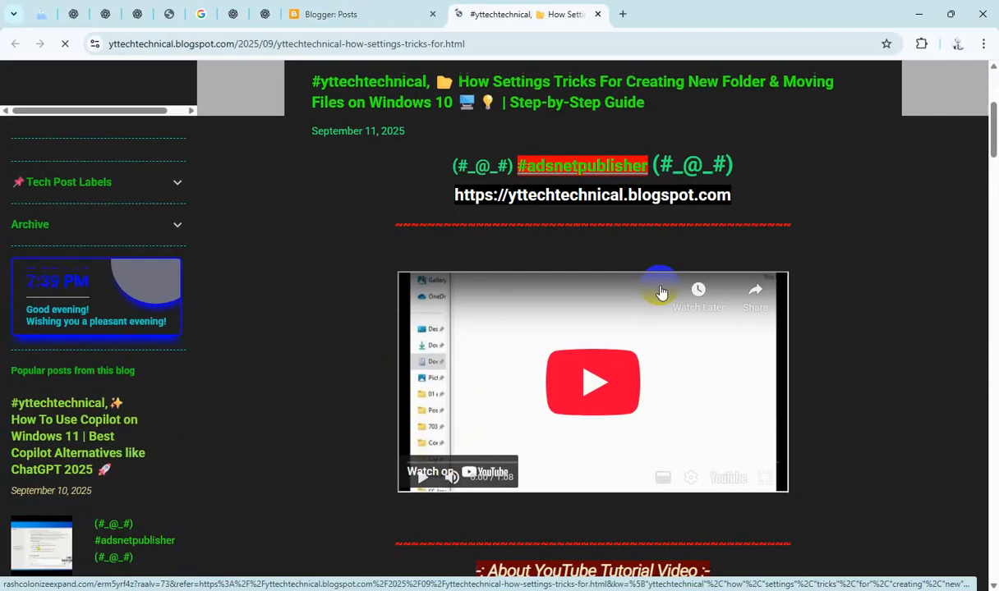
pyautogui.scroll(-17, 663, 292)
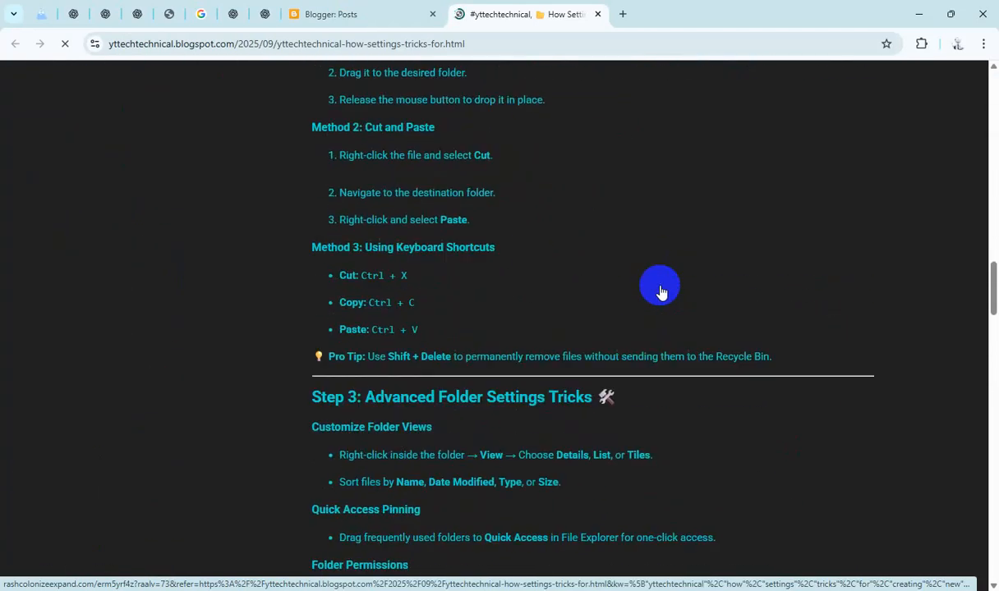
pyautogui.scroll(-10, 662, 292)
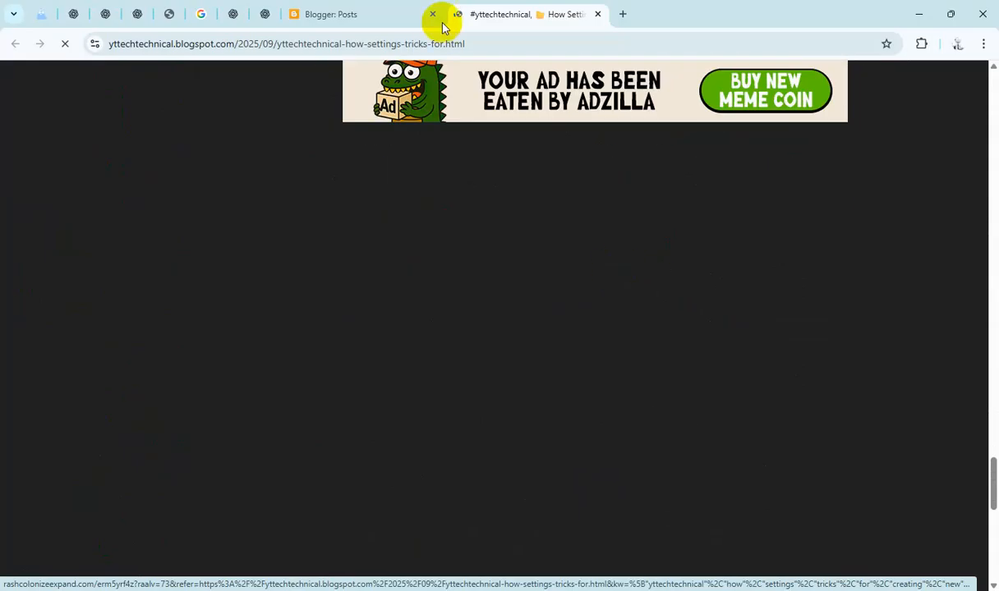
pyautogui.click(599, 14)
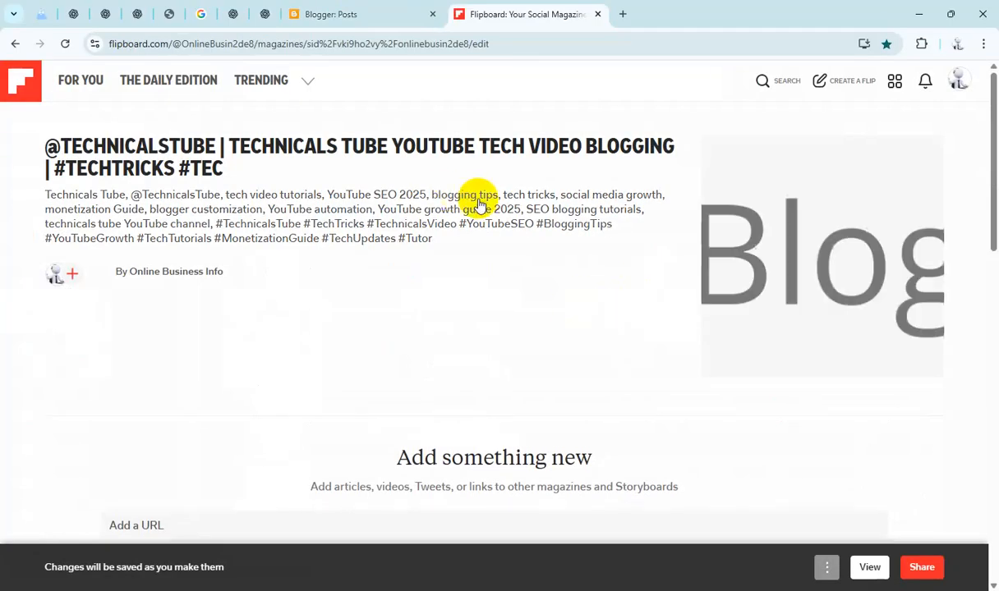
# Step: Copy the New Folder post's link from its share options in the post list
pyautogui.click(380, 17)
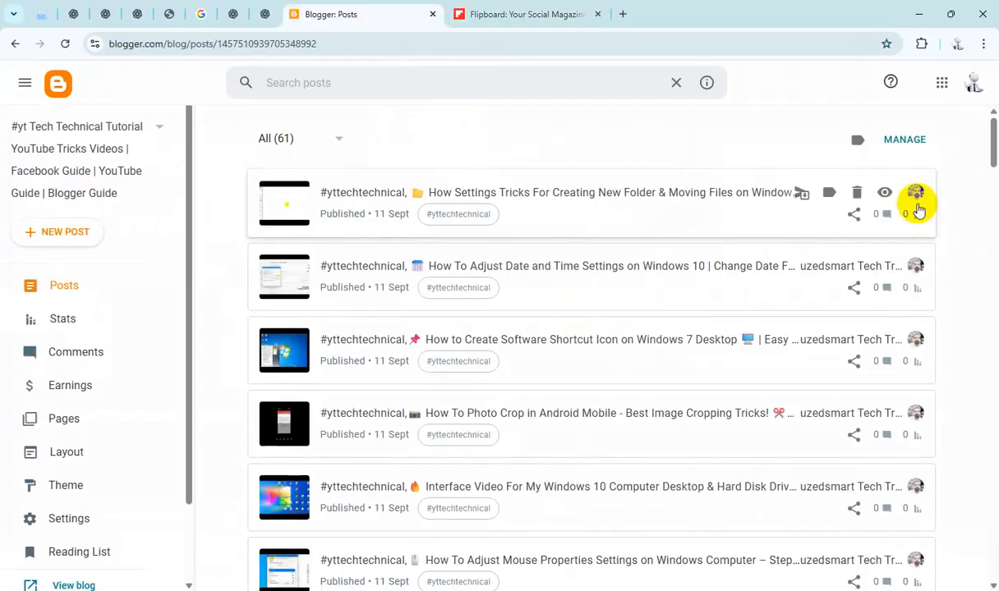
pyautogui.click(905, 141)
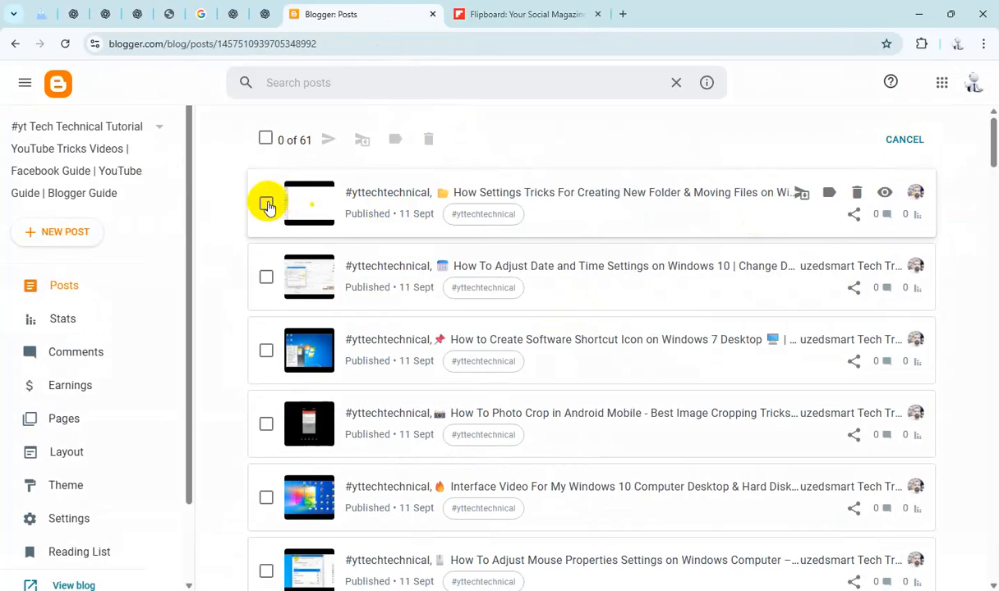
pyautogui.click(855, 215)
pyautogui.click(648, 143)
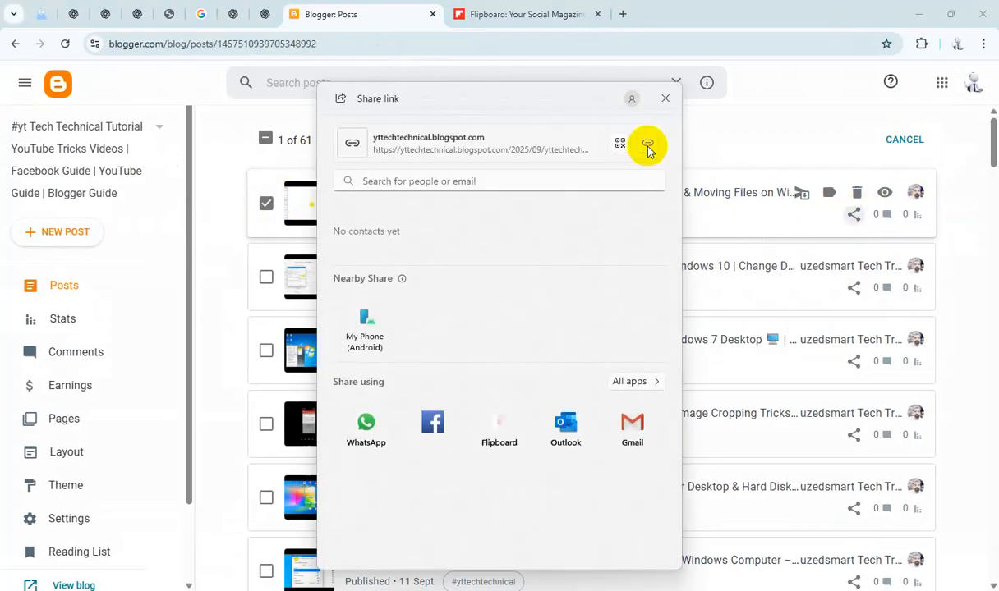
pyautogui.click(666, 99)
# Step: Switch to Flipboard and add the copied post link to the Technicals Tube magazine
pyautogui.click(572, 14)
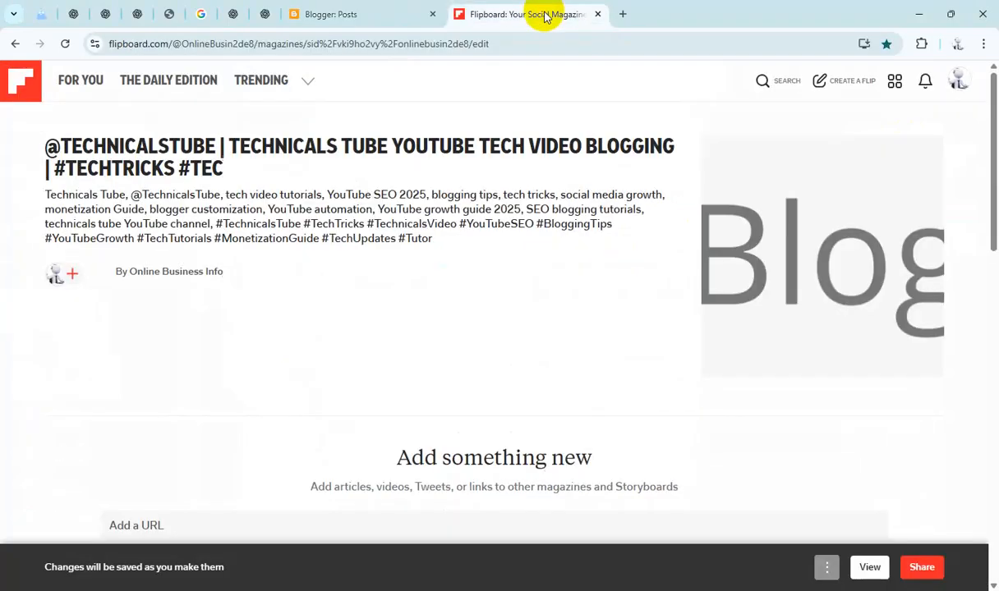
pyautogui.click(405, 523)
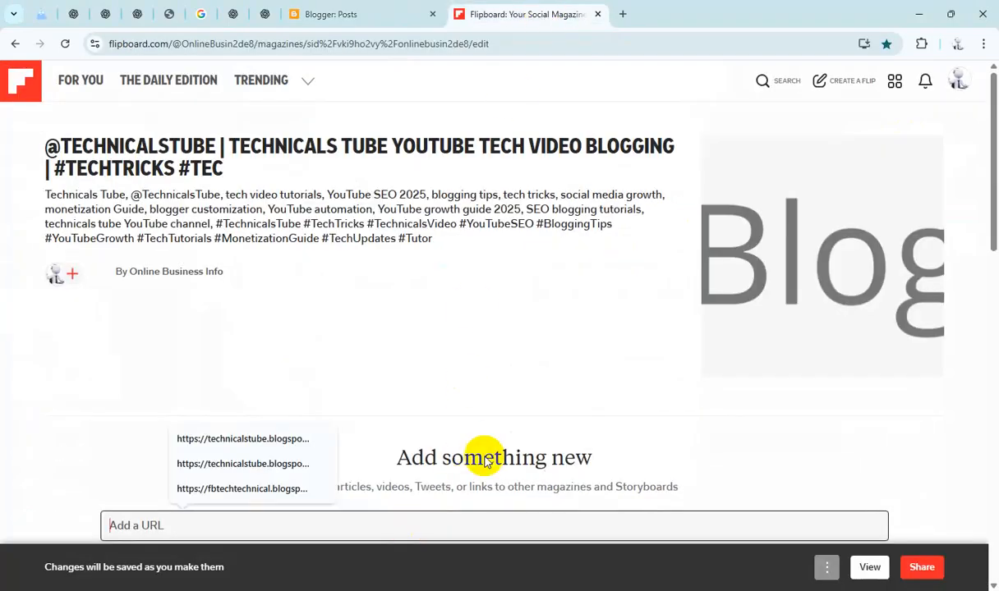
pyautogui.write('https://yttechtechnical.blogspot.com/2025/09/yttechtechnical-how-settings-tricks-for.html')
pyautogui.scroll(-2, 822, 387)
pyautogui.click(864, 389)
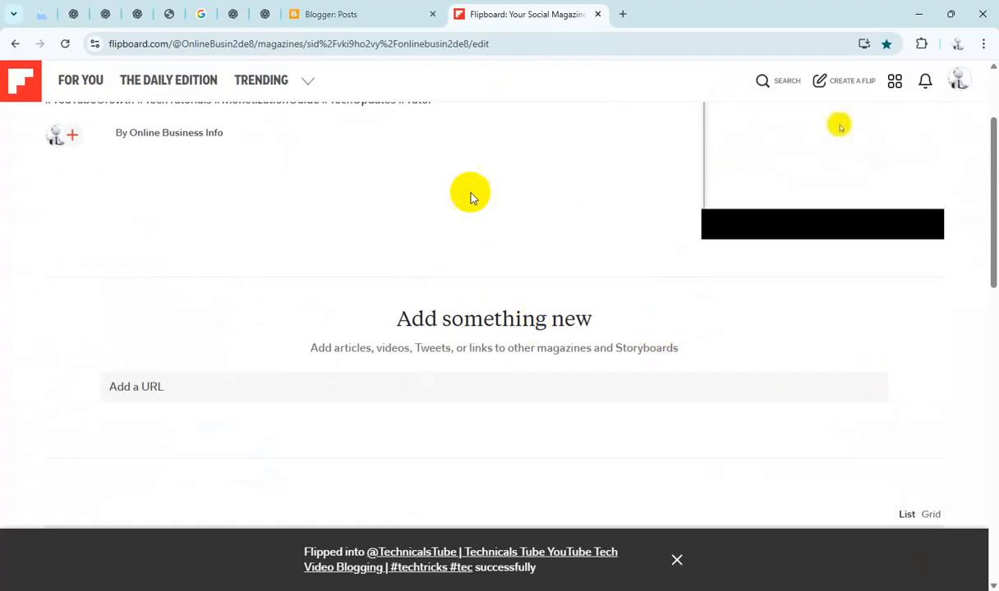
# Step: Apply a new label FL to the selected New Folder post
pyautogui.click(346, 14)
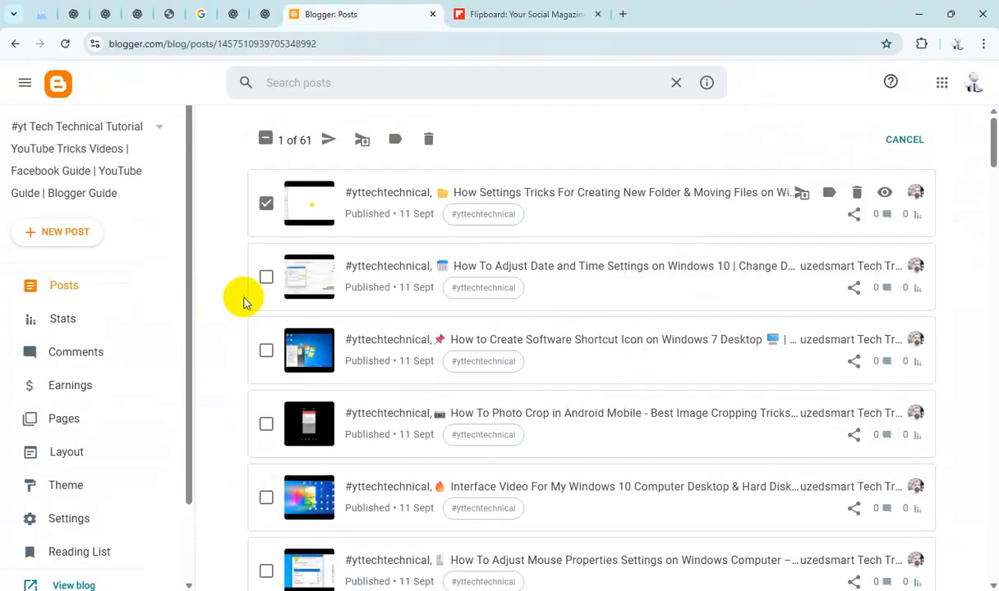
pyautogui.click(395, 141)
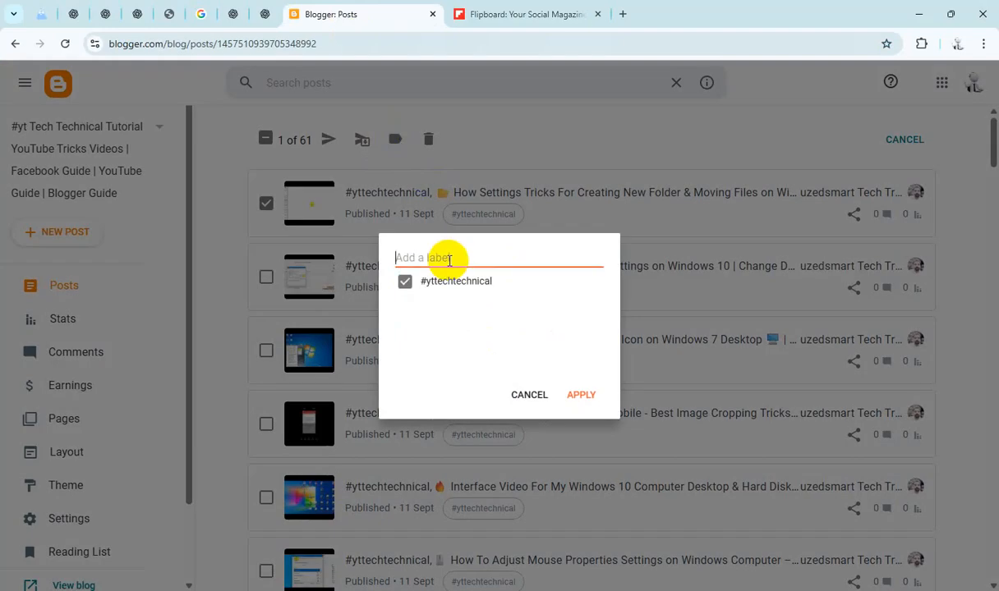
pyautogui.click(405, 283)
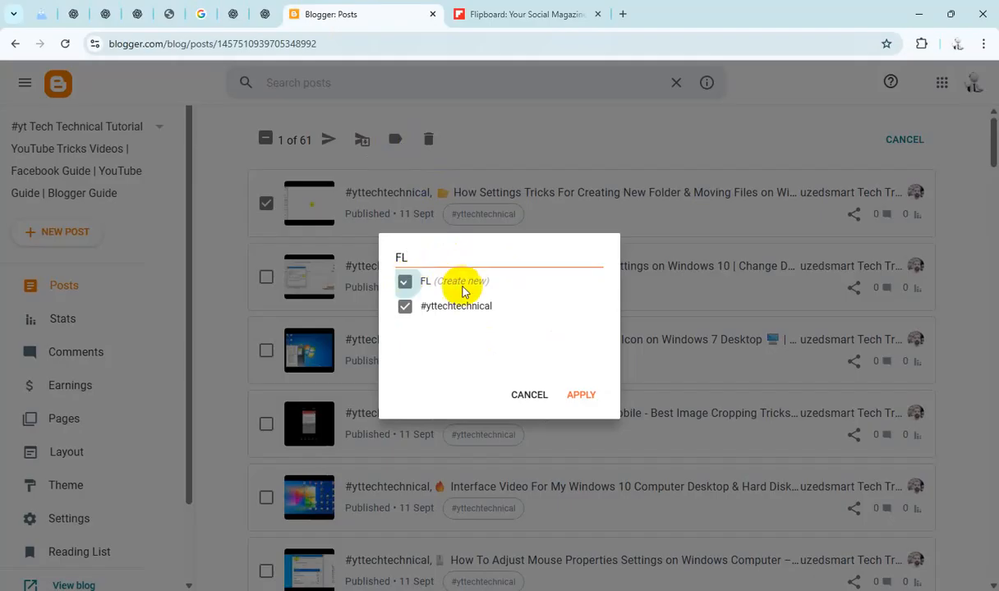
pyautogui.click(585, 397)
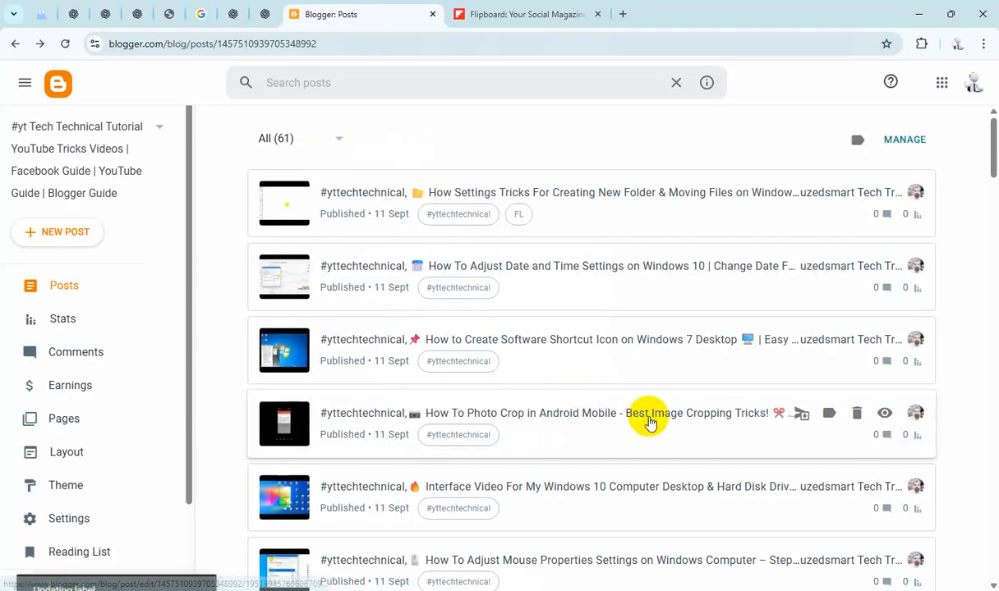
# Step: Open the blog's stats page and refresh it to check the view counts
pyautogui.click(74, 325)
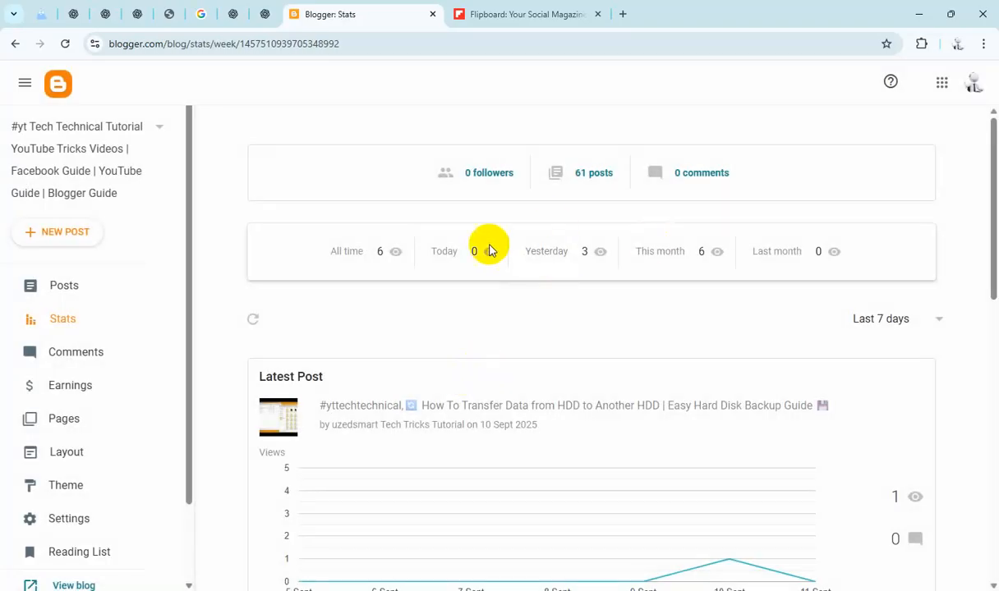
pyautogui.doubleClick(475, 252)
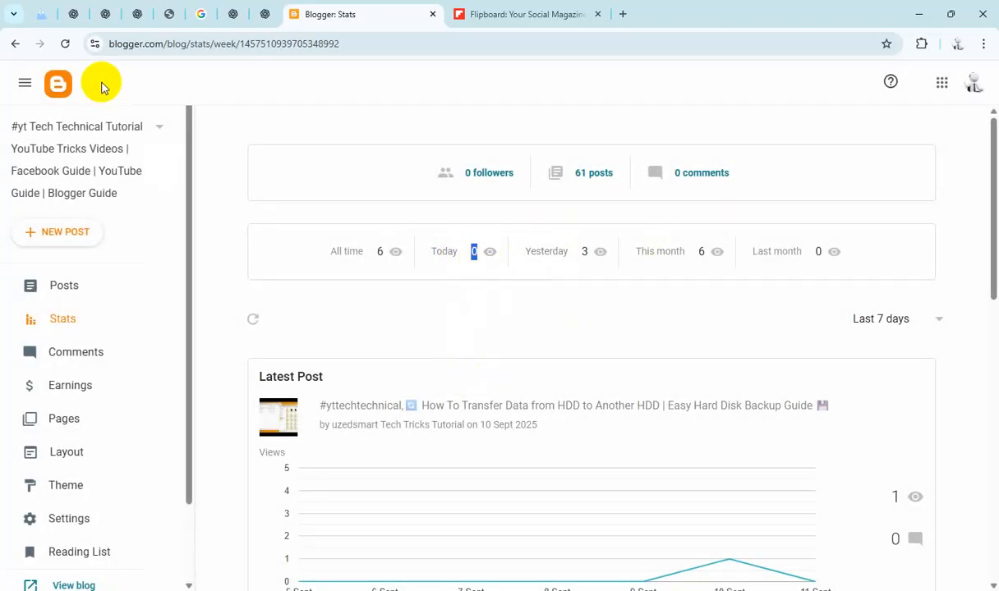
pyautogui.click(61, 46)
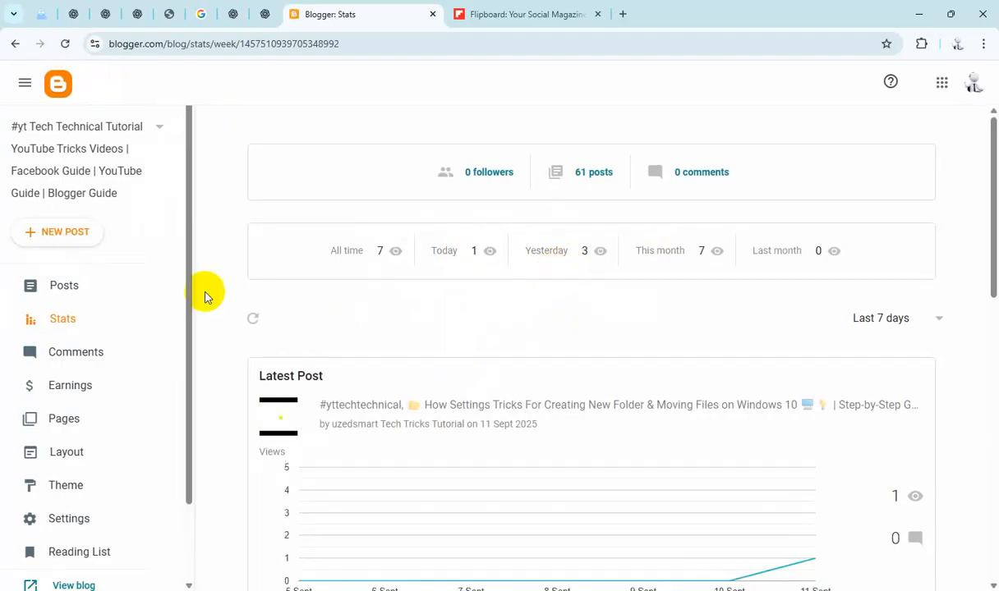
# Step: Return to the post list and open the blog in a new tab
pyautogui.click(84, 289)
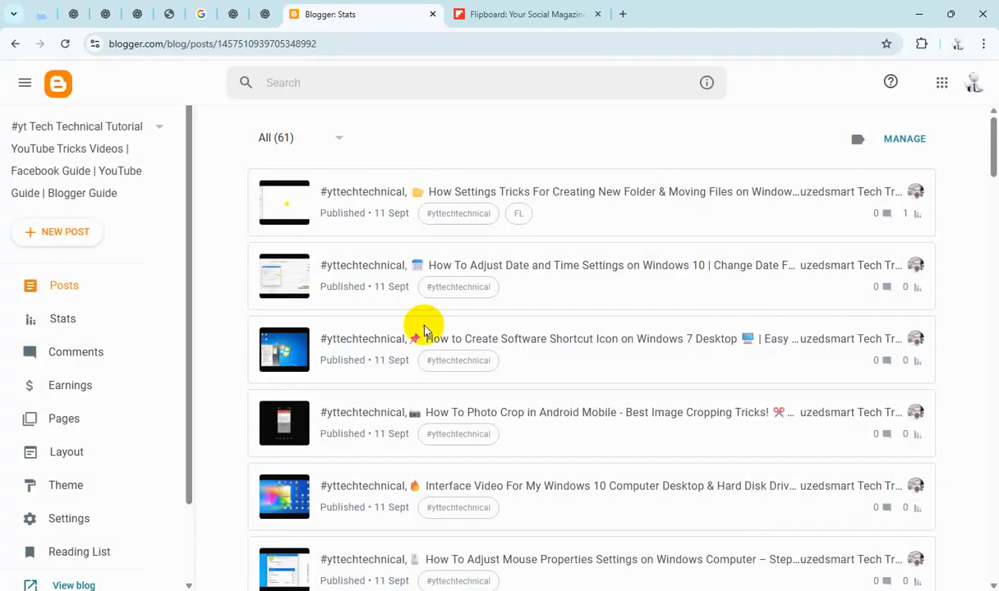
pyautogui.scroll(-2, 107, 419)
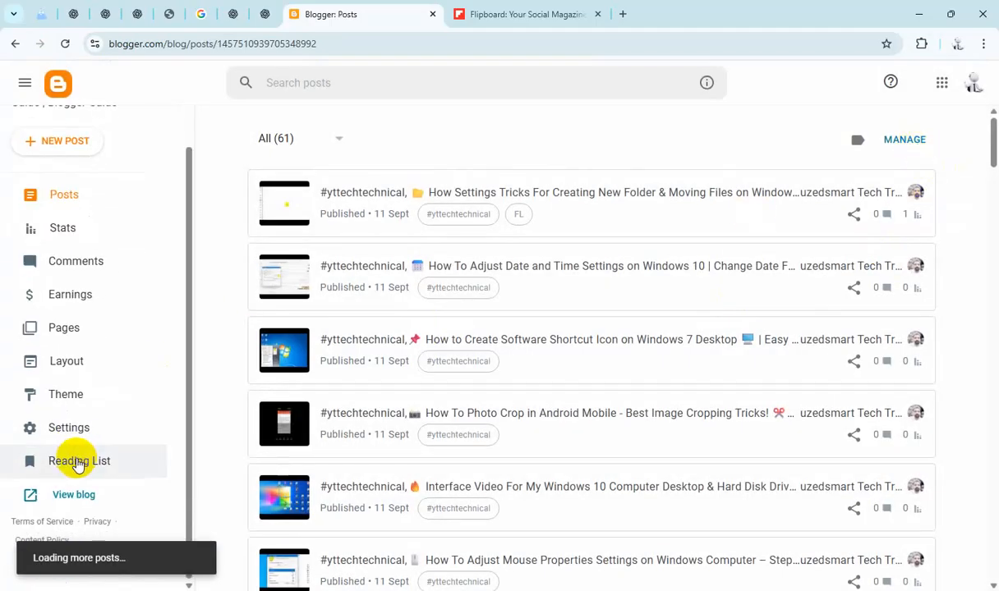
pyautogui.click(78, 498)
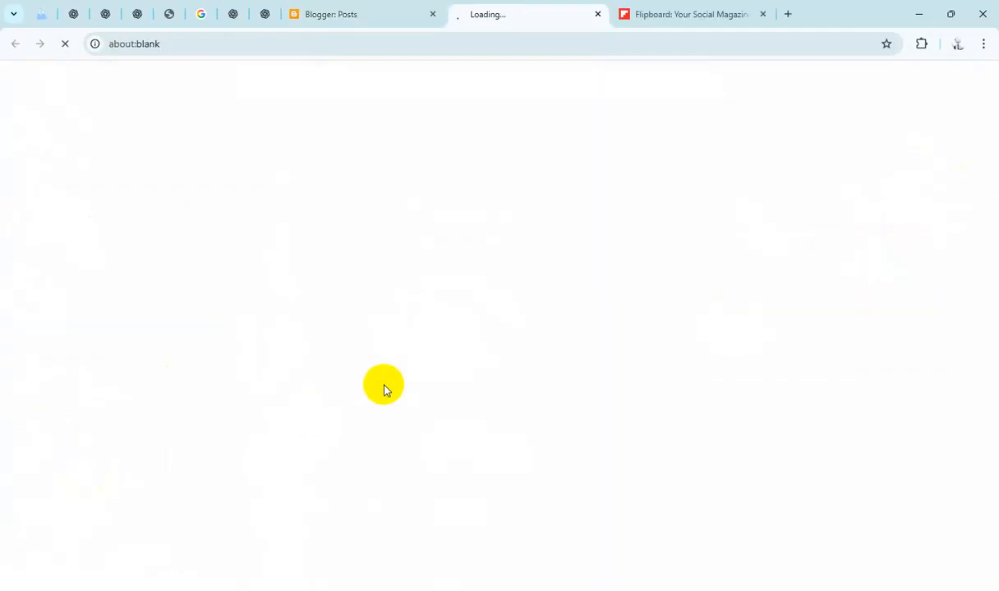
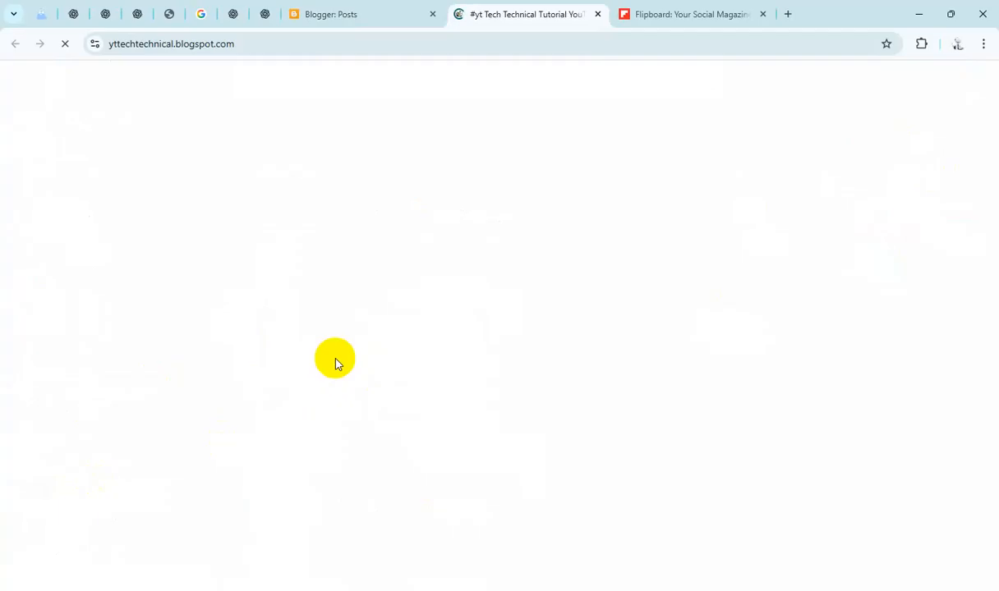
# Step: Select the Date and Time Settings post in the post list and copy its share link
pyautogui.click(663, 16)
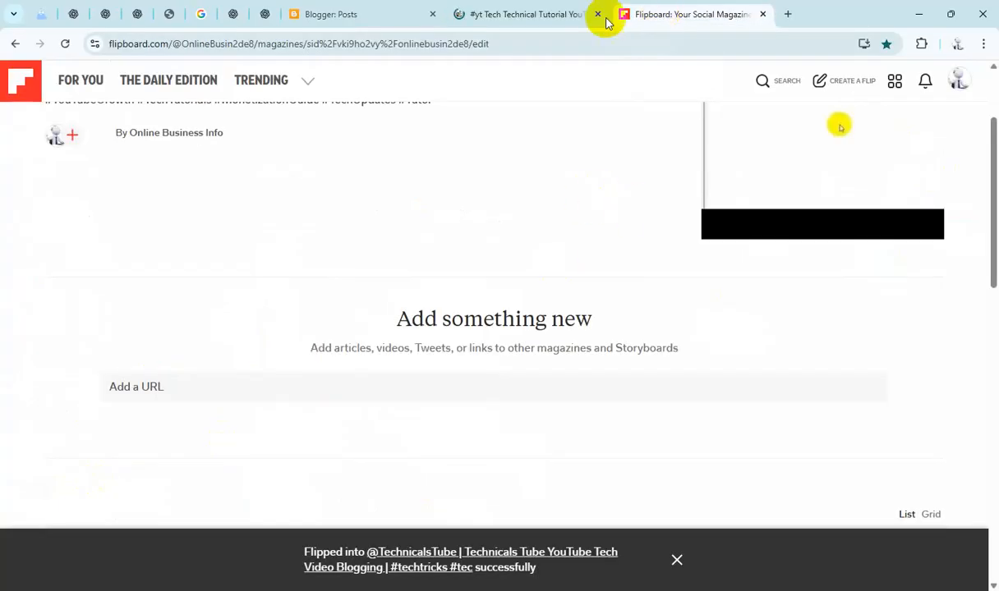
pyautogui.click(362, 15)
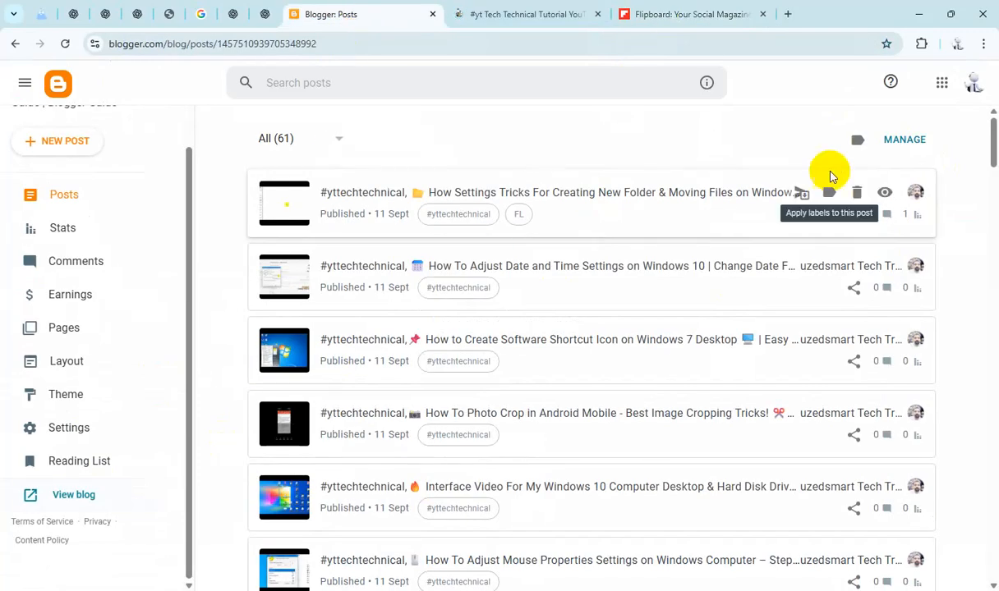
pyautogui.click(904, 139)
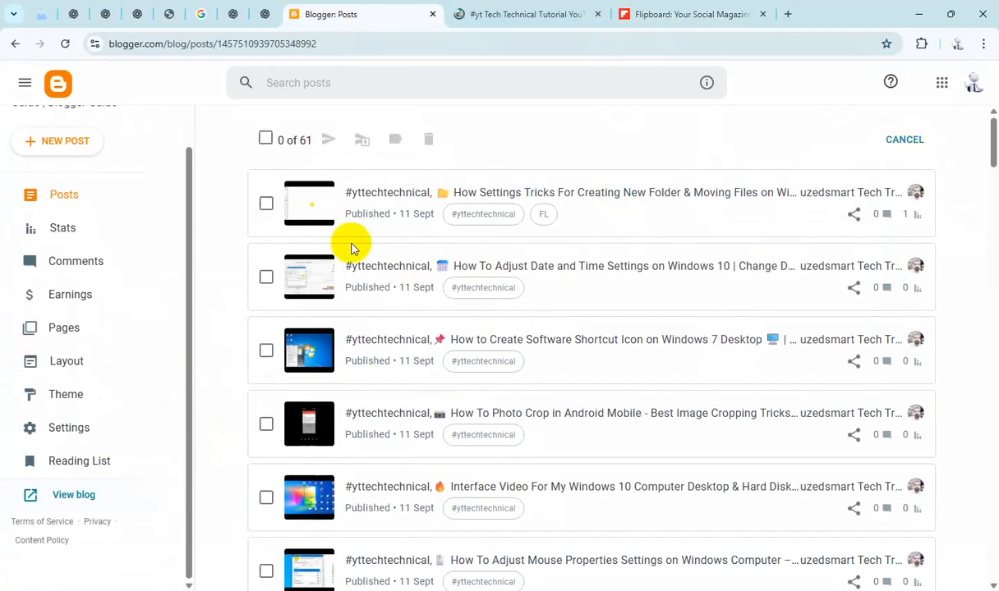
pyautogui.click(266, 278)
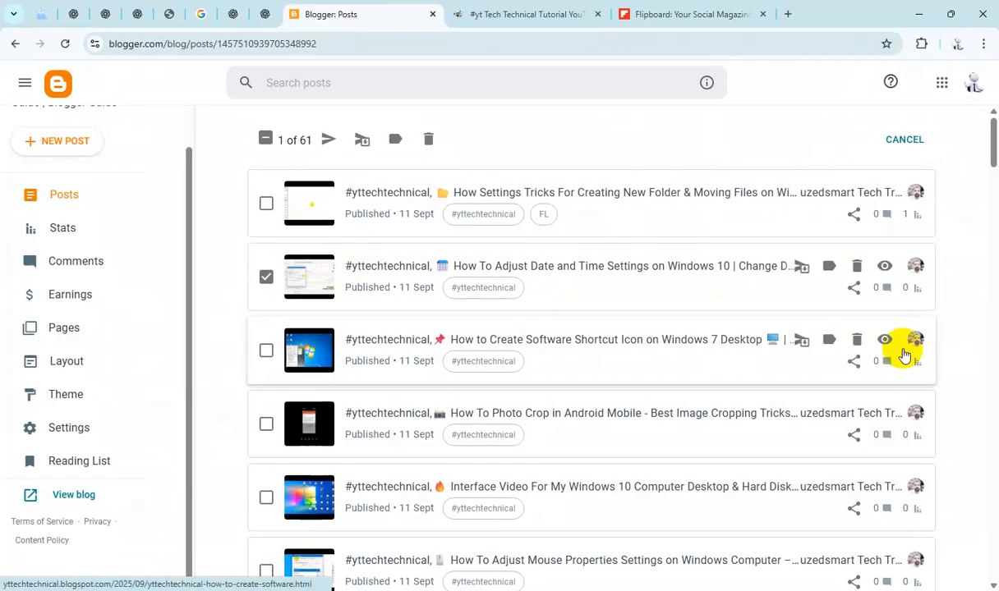
pyautogui.click(854, 289)
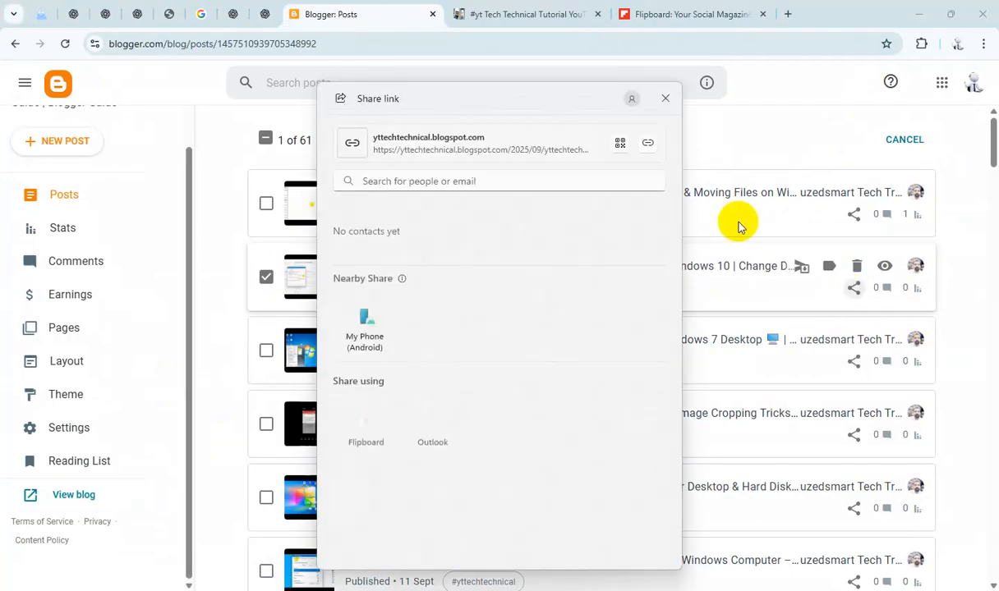
pyautogui.click(648, 145)
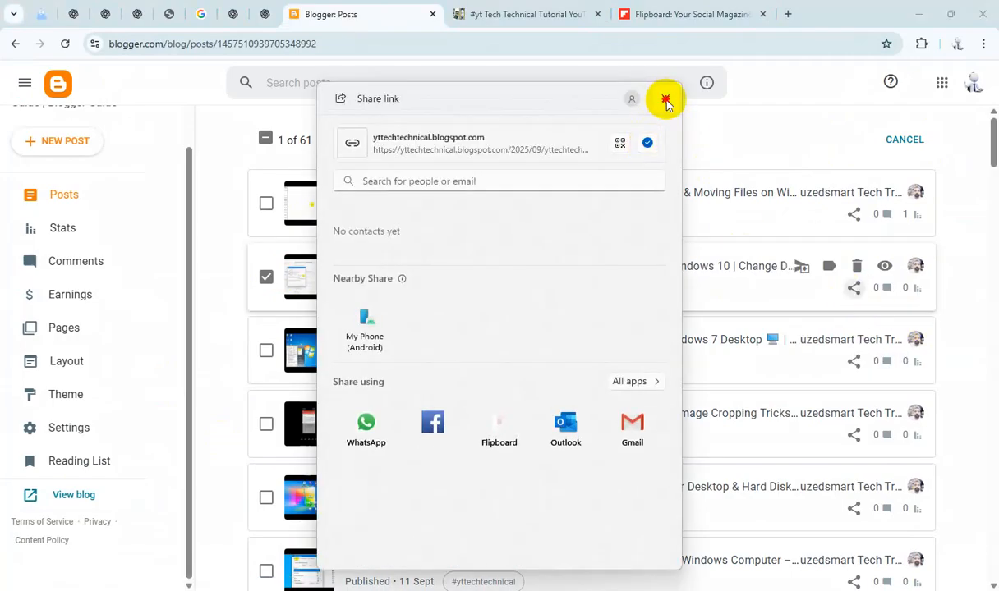
pyautogui.click(665, 100)
# Step: Paste the Date and Time post link into the Flipboard magazine's Add a URL field and add it
pyautogui.click(510, 15)
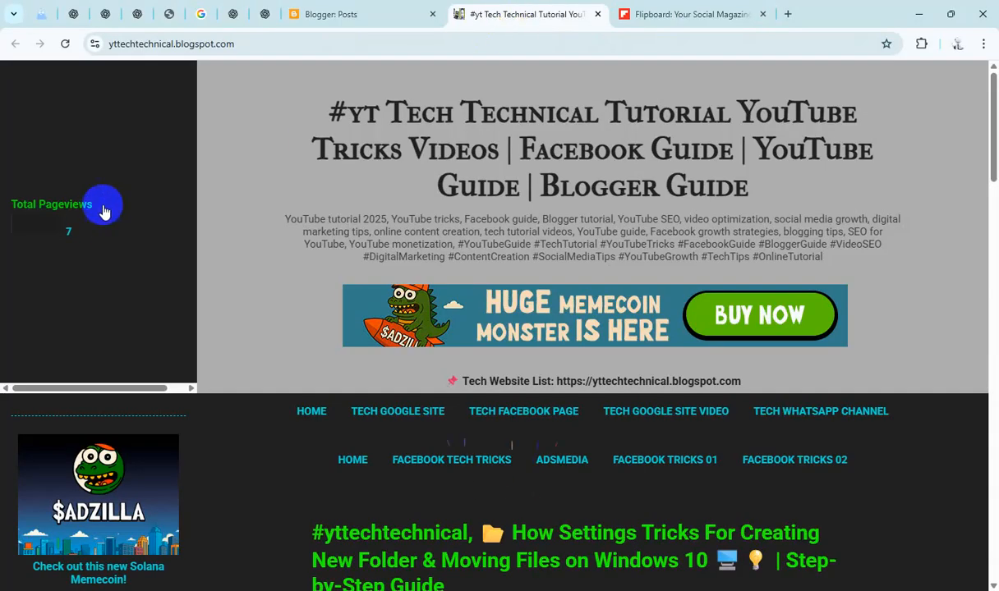
pyautogui.click(655, 18)
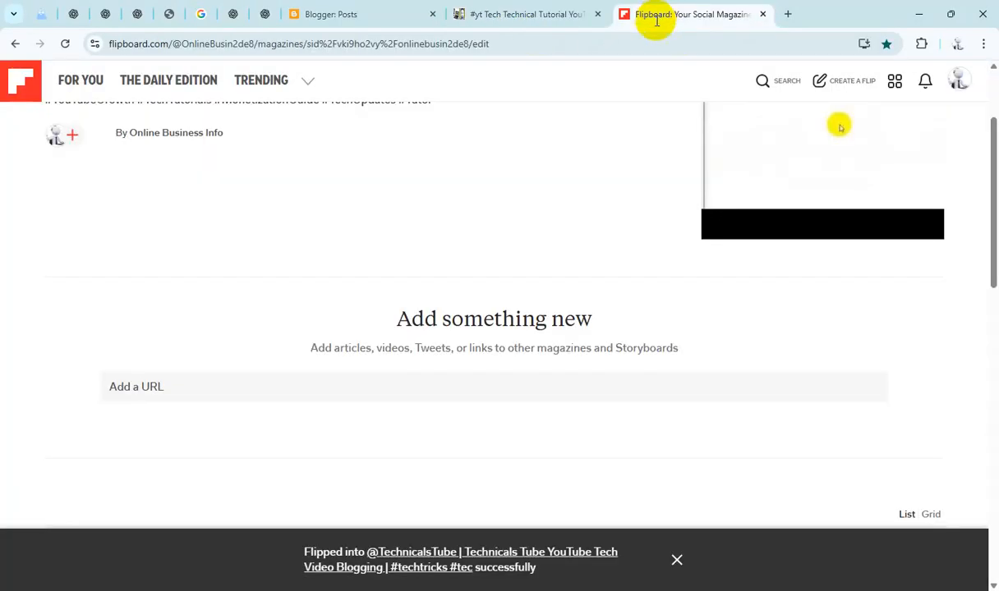
pyautogui.click(417, 388)
pyautogui.write('https://yttechtechnical.blogspot.com/2025/09/yttechtechnical-how-to-adjust-date-and.html')
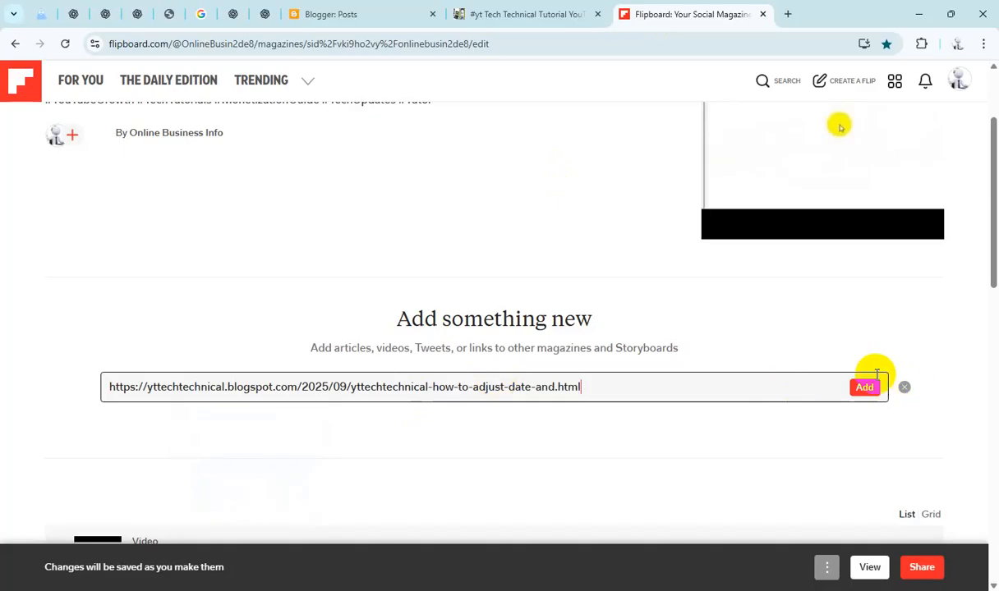
pyautogui.click(864, 388)
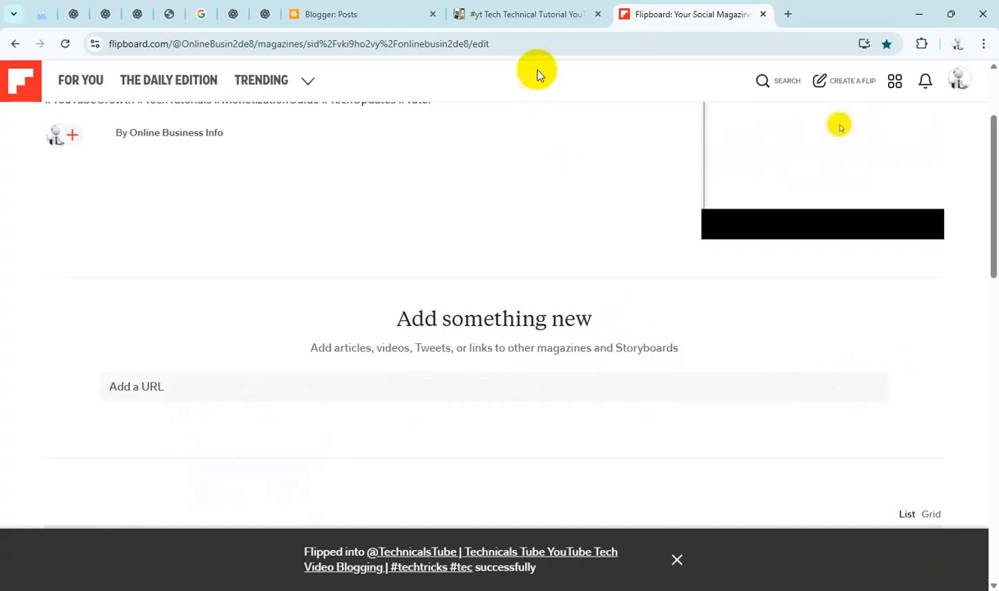
# Step: Select the Software Shortcut Icon post and copy its share link
pyautogui.click(390, 19)
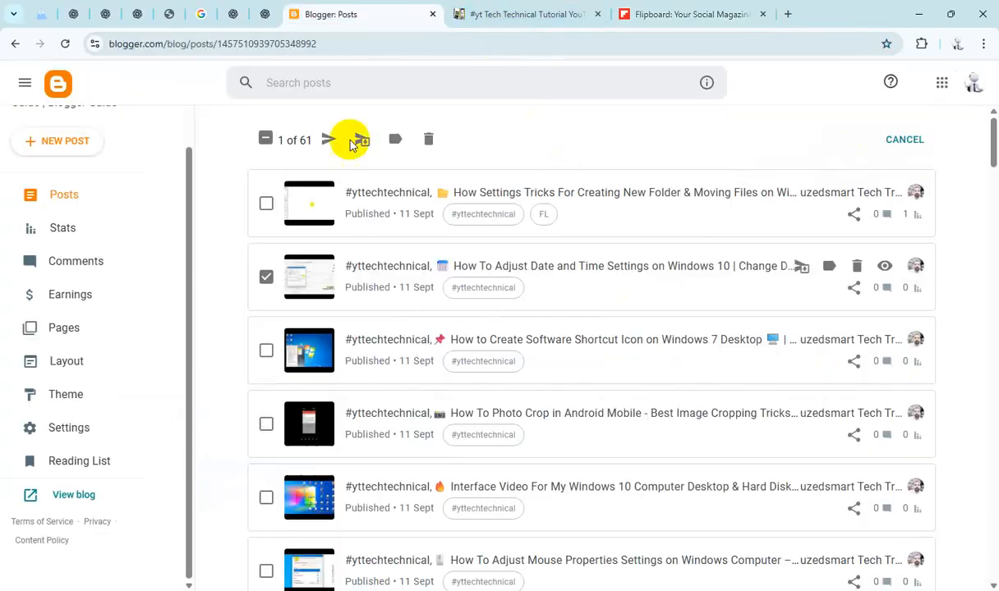
pyautogui.scroll(-1, 263, 283)
pyautogui.click(265, 284)
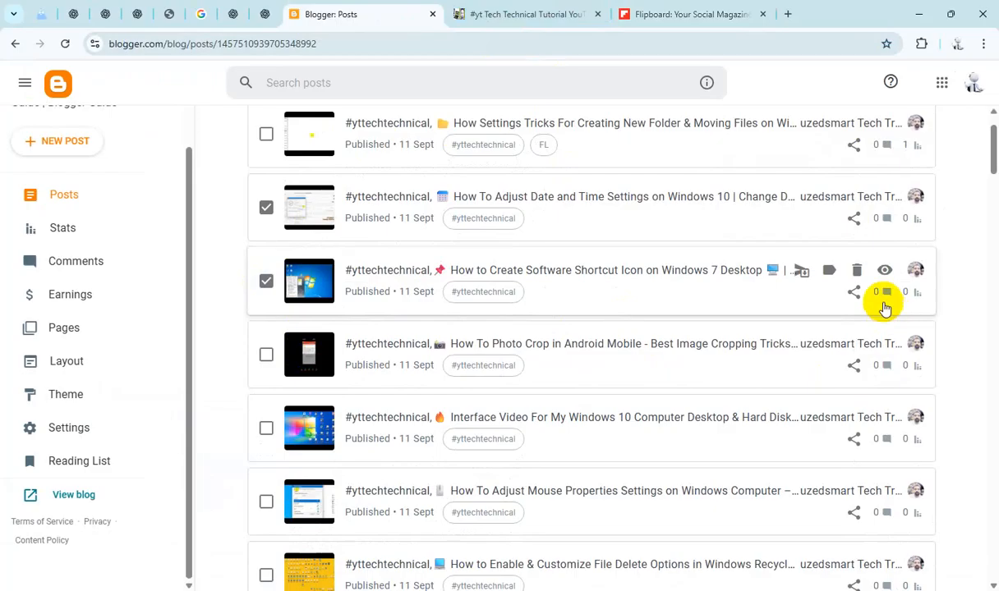
pyautogui.click(855, 293)
pyautogui.click(648, 143)
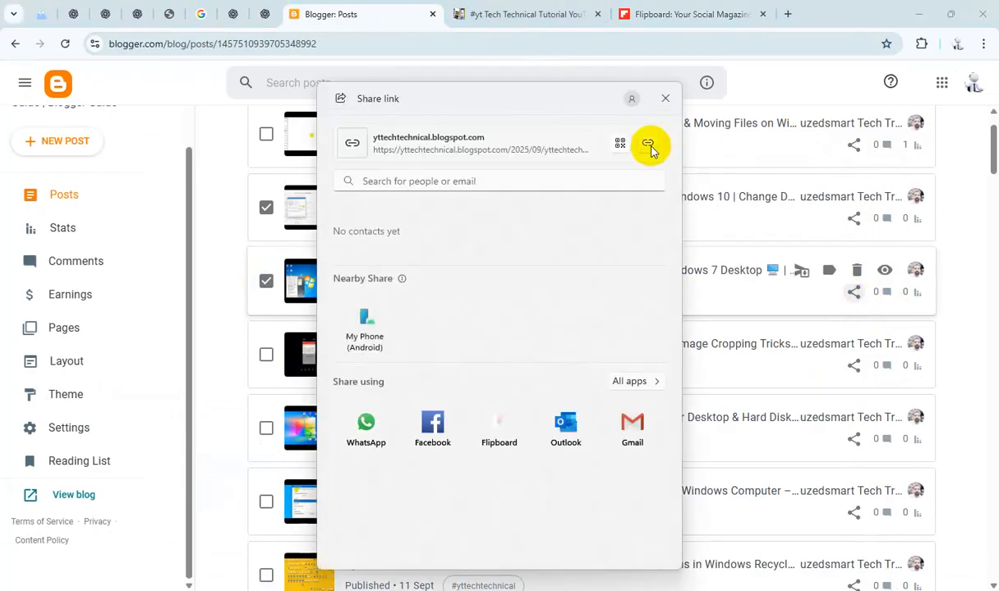
pyautogui.click(666, 100)
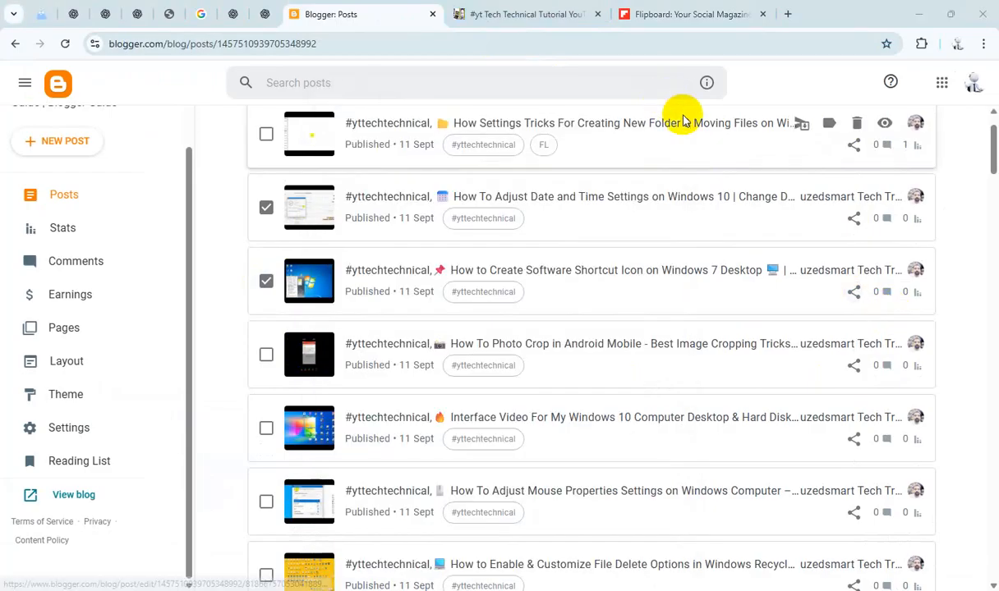
# Step: Add the Software Shortcut Icon post link to the Flipboard magazine
pyautogui.click(669, 16)
pyautogui.click(421, 391)
pyautogui.write('https://yttechtechnical.blogspot.com/2025/09/yttechtechnical-how-to-create-software.html')
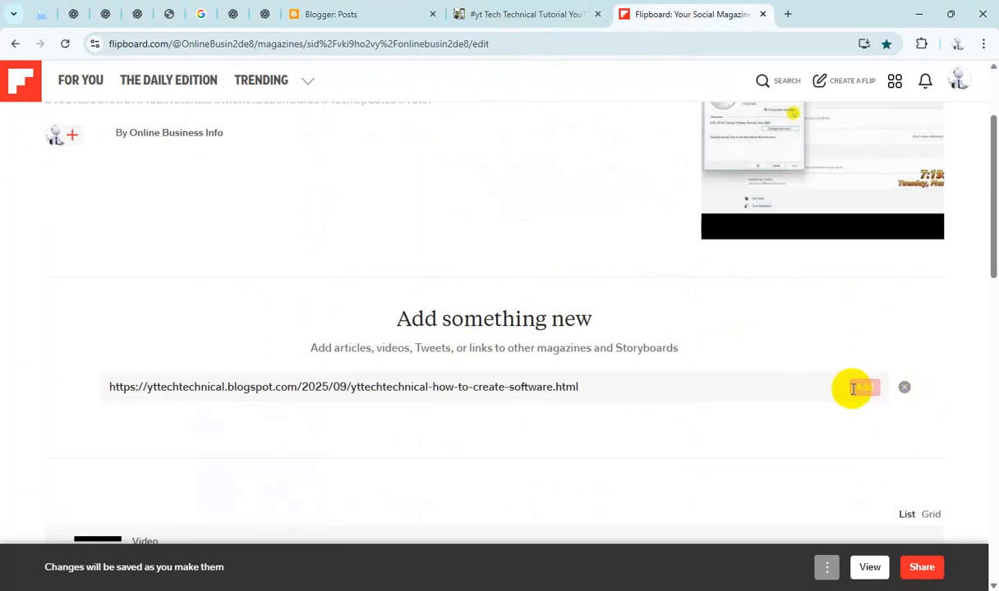
pyautogui.click(864, 390)
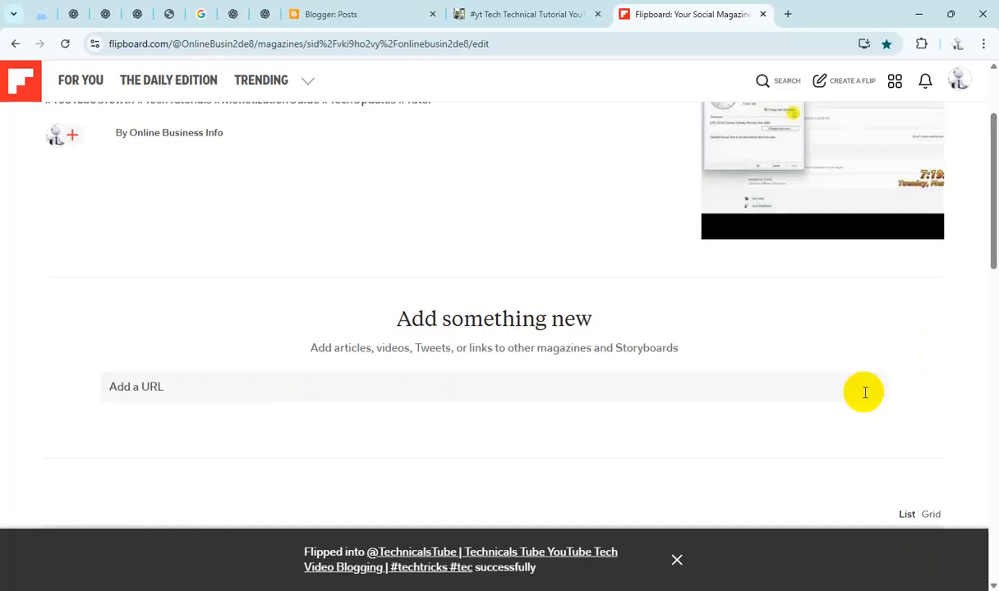
# Step: Select the Photo Crop in Android Mobile post and copy its share link
pyautogui.click(374, 16)
pyautogui.click(266, 355)
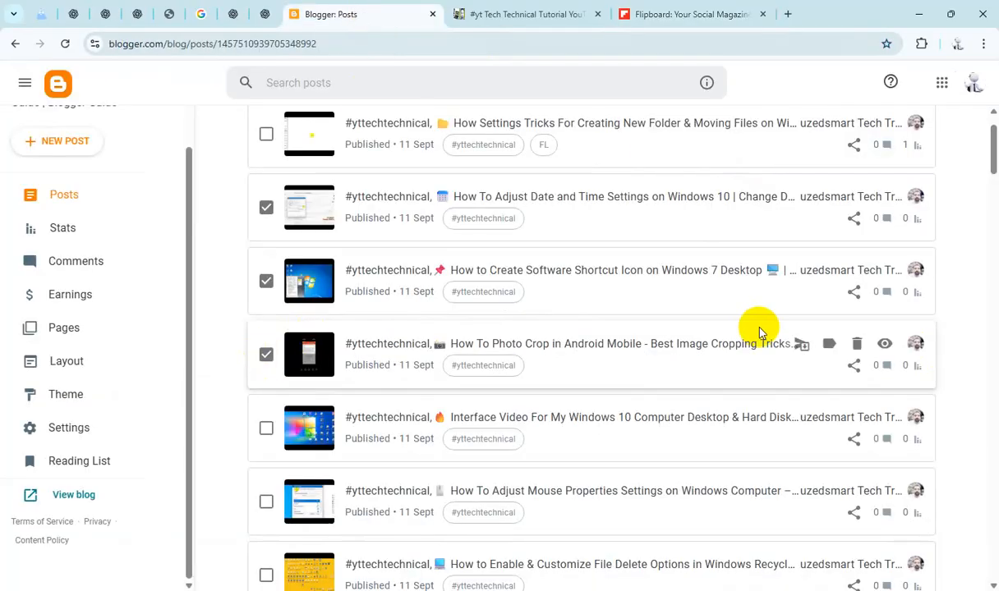
pyautogui.scroll(-1, 788, 327)
pyautogui.click(855, 297)
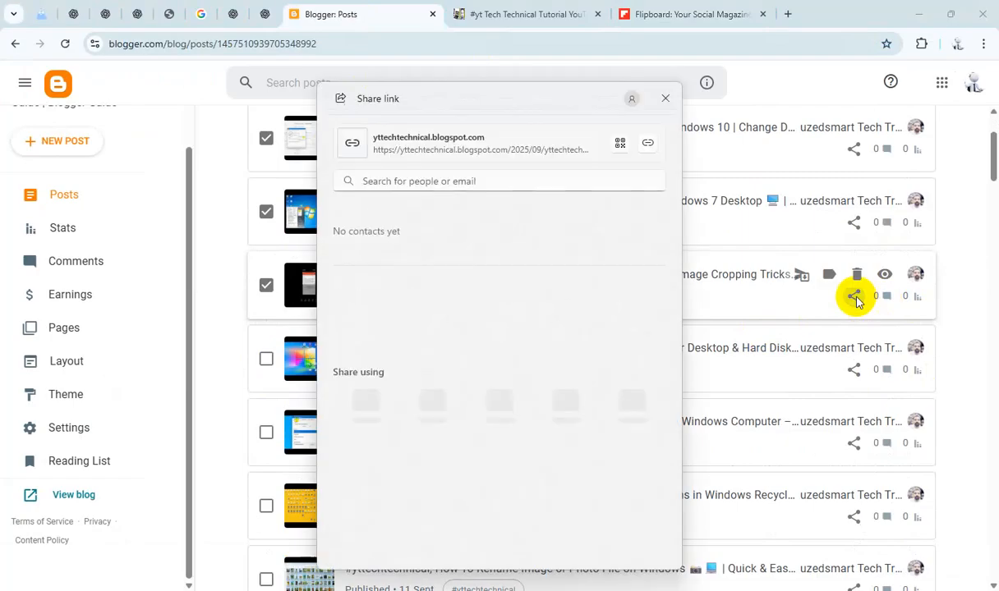
pyautogui.click(665, 99)
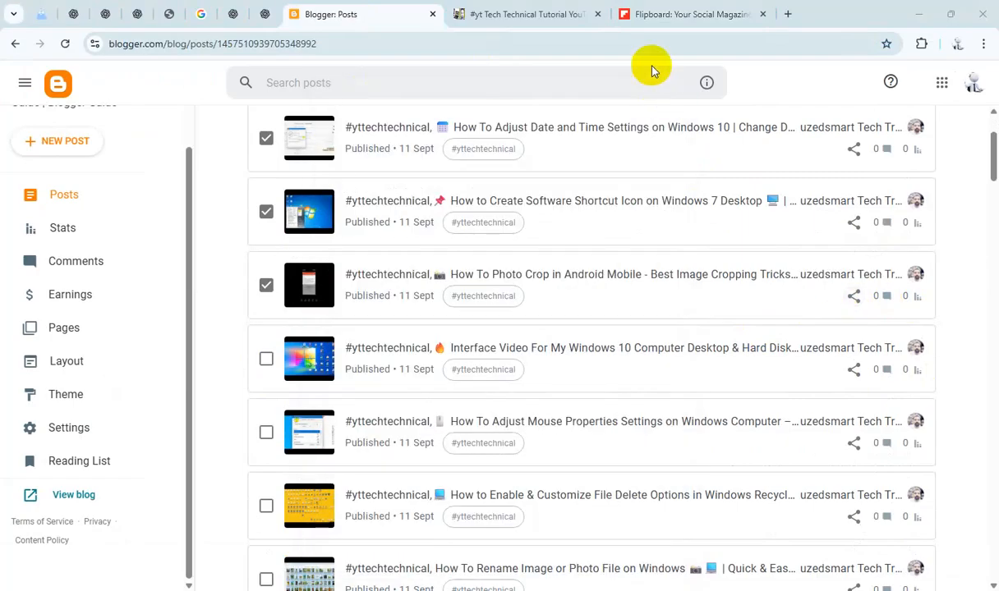
# Step: Add the Photo Crop post link to the Flipboard magazine
pyautogui.click(653, 14)
pyautogui.click(384, 379)
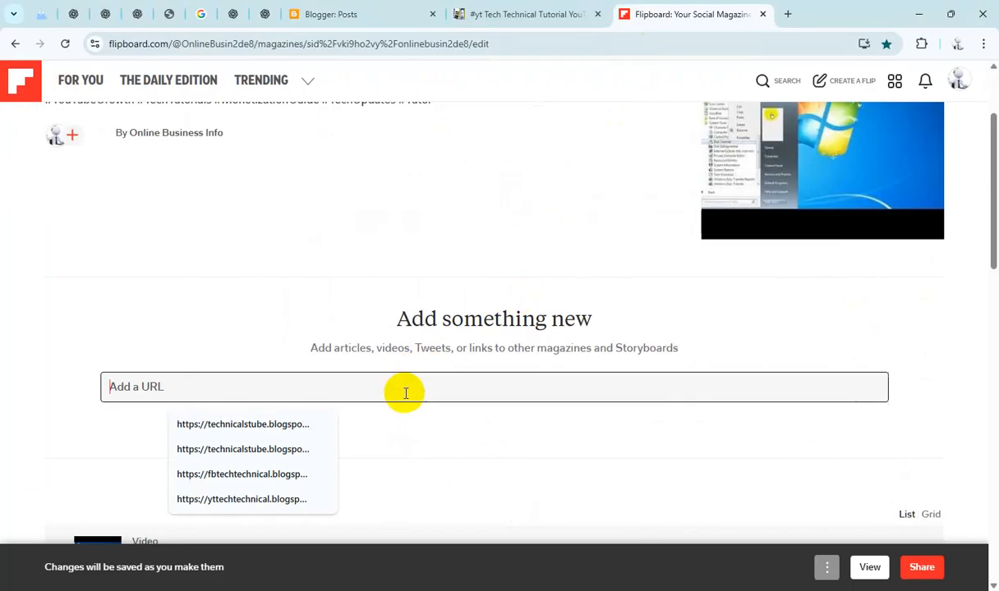
pyautogui.write('https://yttechtechnical.blogspot.com/2025/09/yttechtechnical-how-to-photo-crop-in.html')
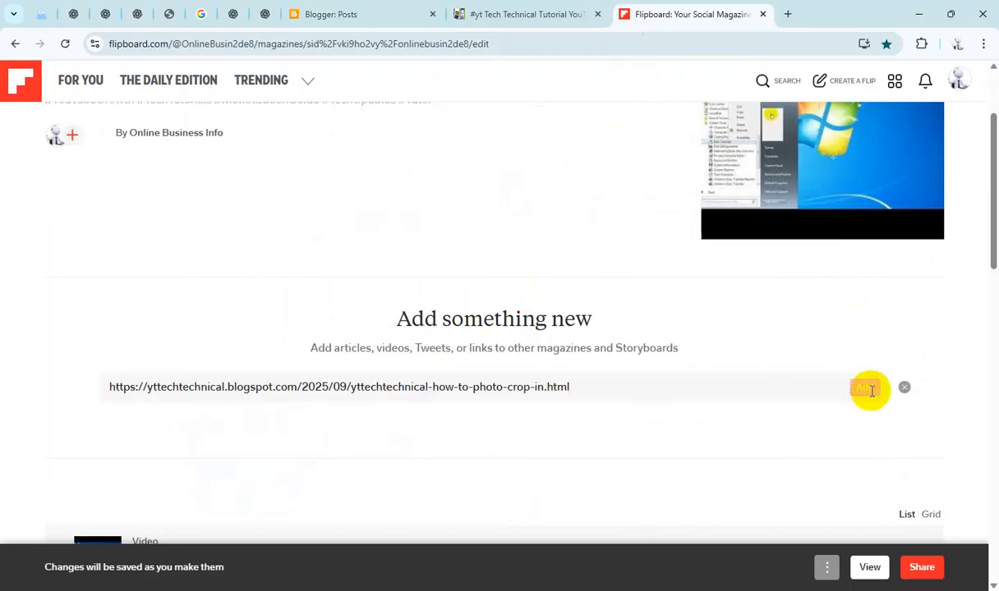
pyautogui.click(861, 386)
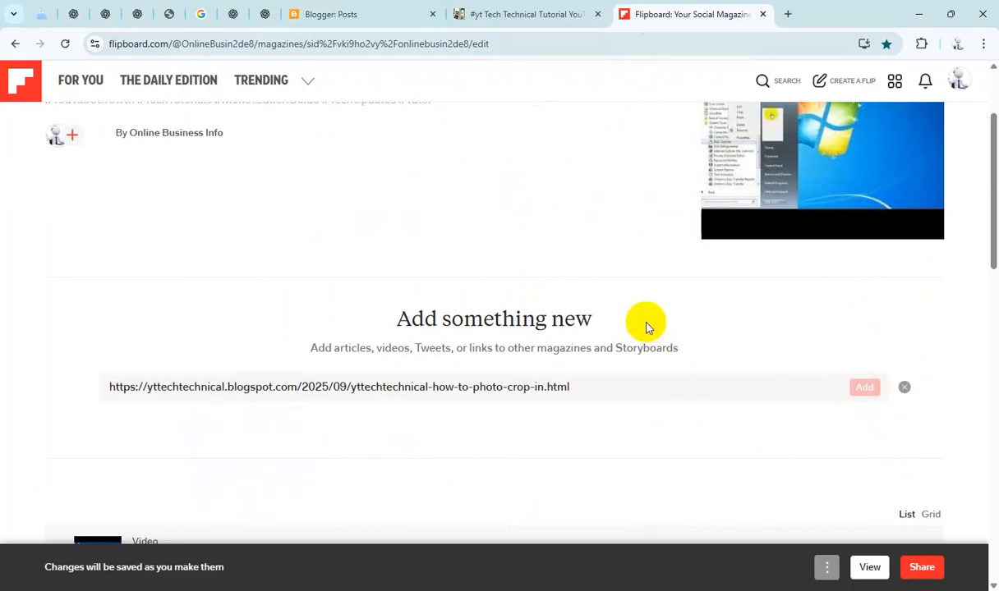
# Step: Select the Interface Video post and copy its share link
pyautogui.click(344, 16)
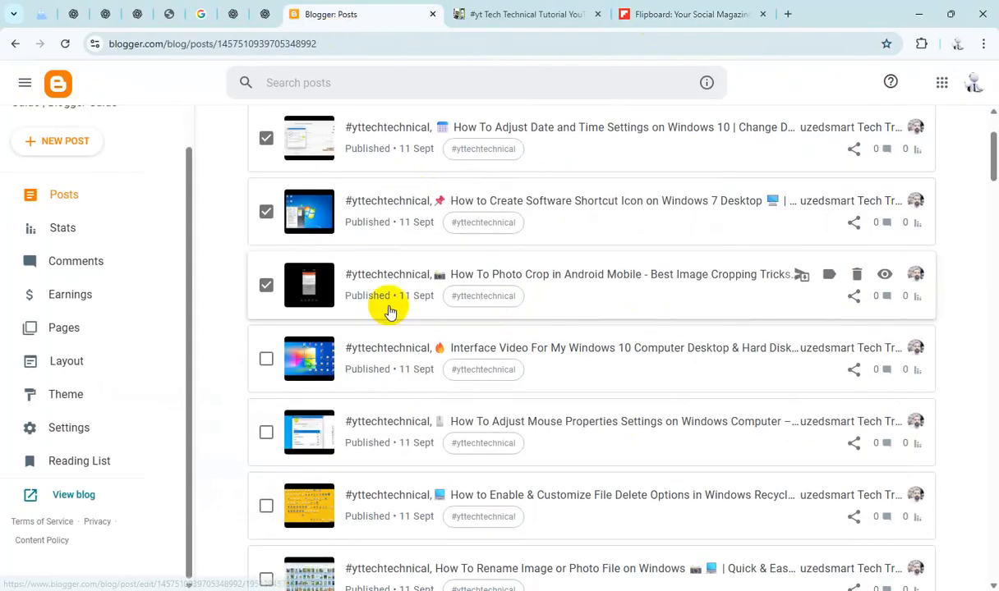
pyautogui.scroll(-1, 388, 309)
pyautogui.click(266, 290)
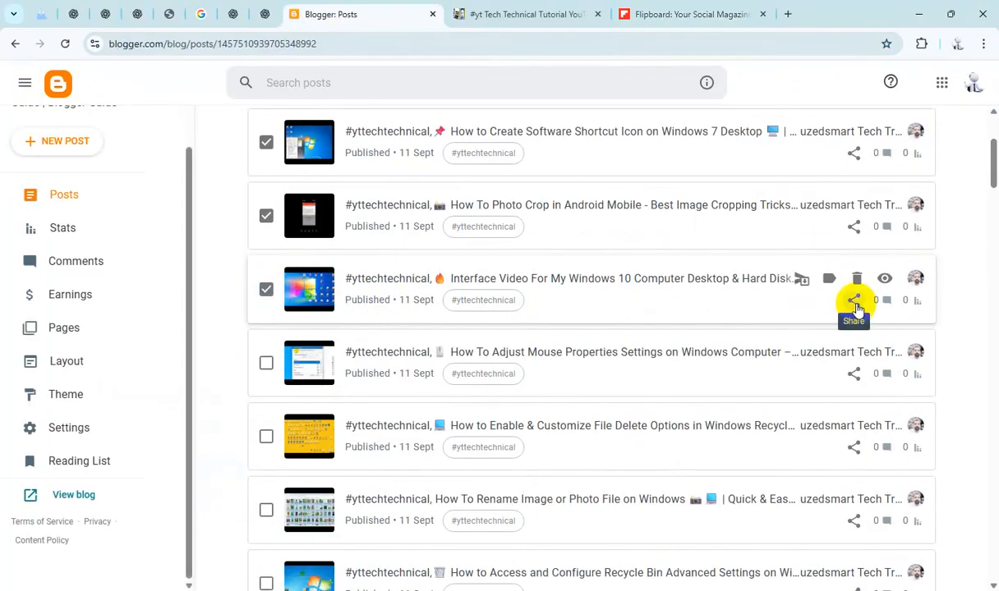
pyautogui.click(854, 301)
pyautogui.click(647, 142)
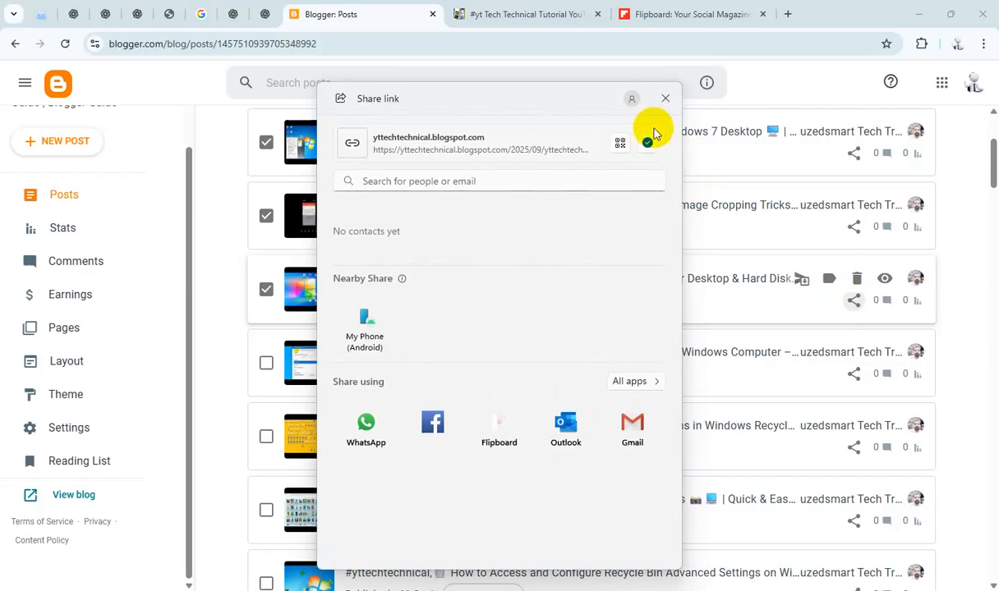
pyautogui.click(668, 98)
# Step: Add the Interface Video post link to the Flipboard magazine
pyautogui.click(660, 15)
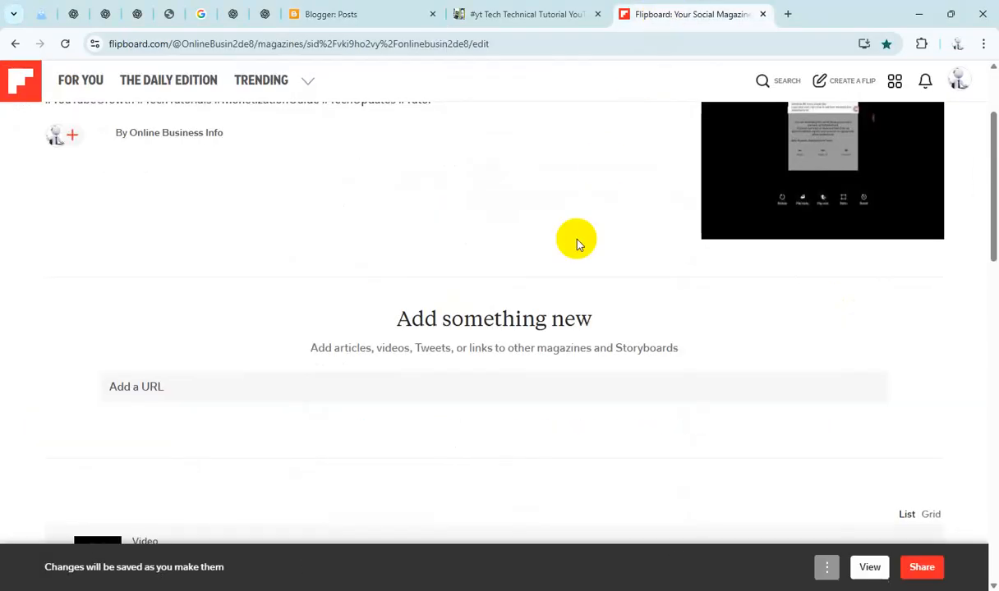
pyautogui.click(503, 386)
pyautogui.write('https://yttechtechnical.blogspot.com/2025/09/yttechtechnical-interface-video-for-my.html')
pyautogui.click(865, 389)
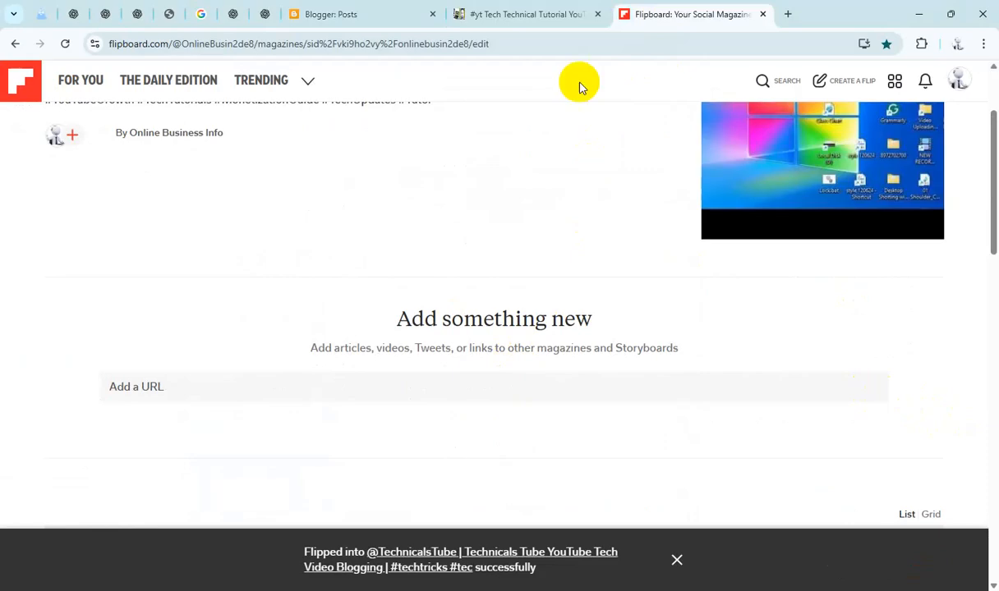
# Step: Select the Mouse Properties Settings post and copy its share link
pyautogui.click(530, 14)
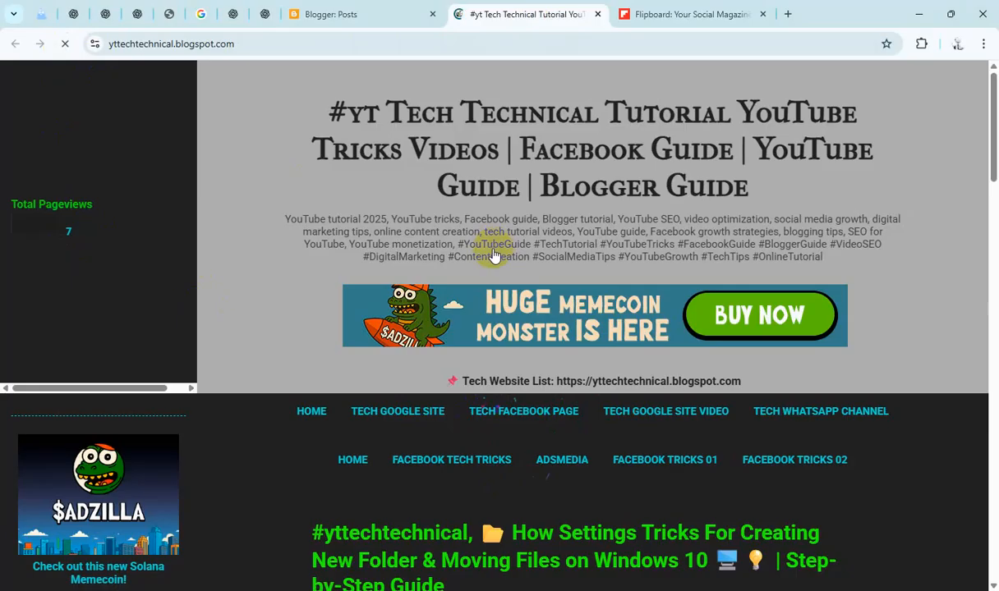
pyautogui.click(649, 20)
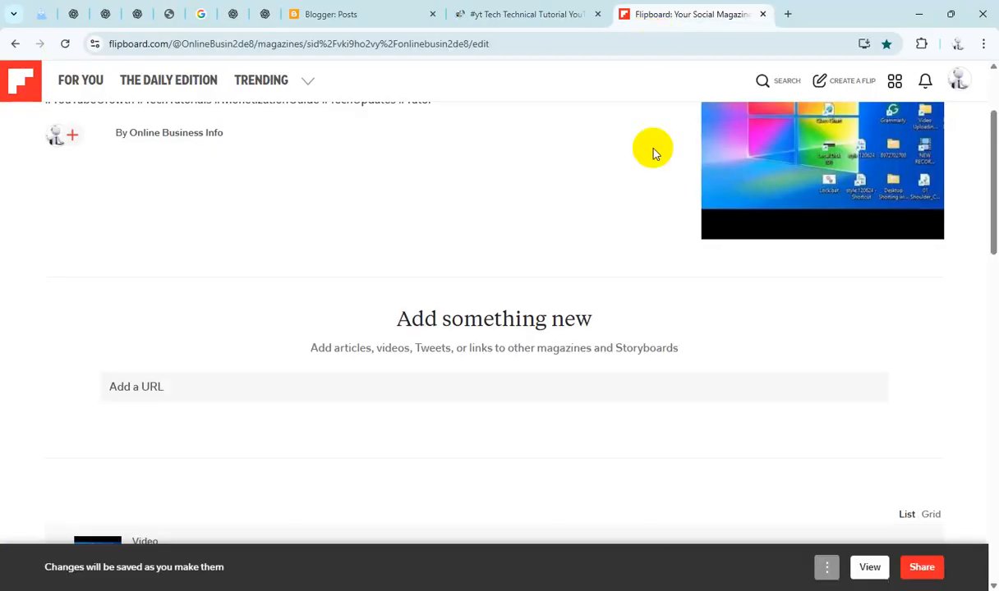
pyautogui.click(370, 20)
pyautogui.scroll(-1, 287, 308)
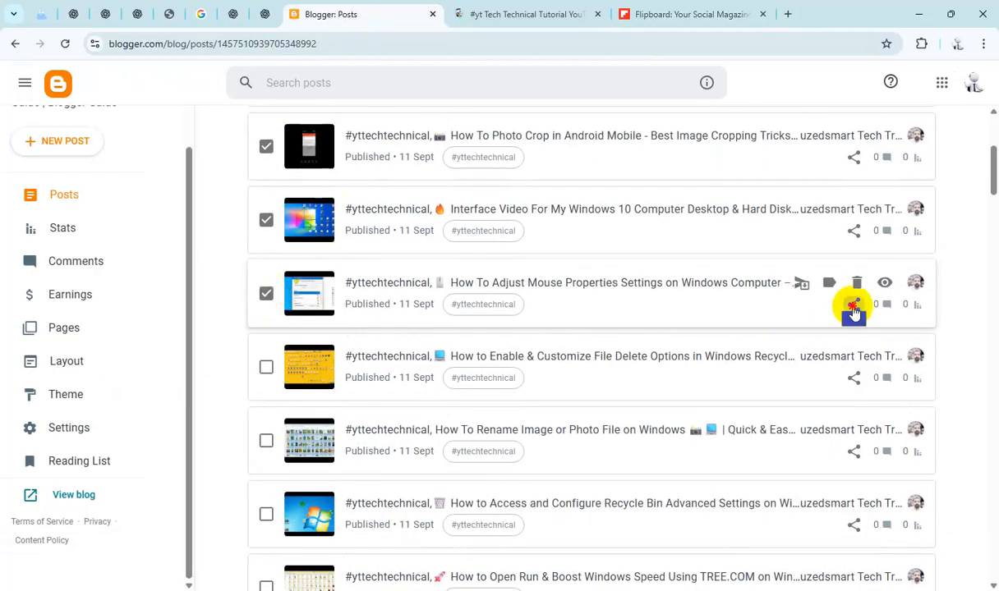
pyautogui.click(854, 306)
pyautogui.click(647, 143)
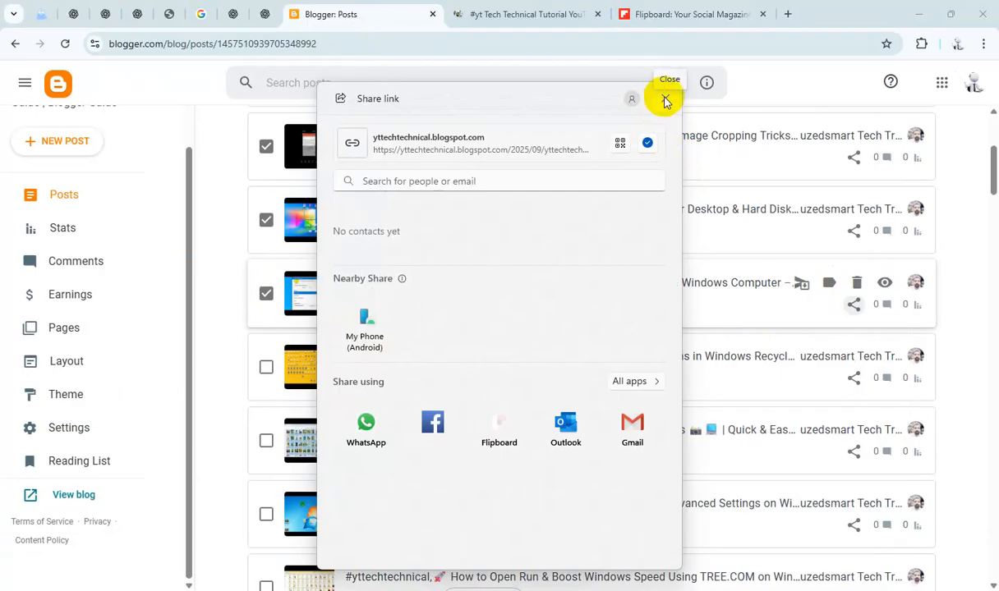
pyautogui.click(665, 100)
# Step: Add the Mouse Properties post link to the Flipboard magazine and return to the post list
pyautogui.click(659, 14)
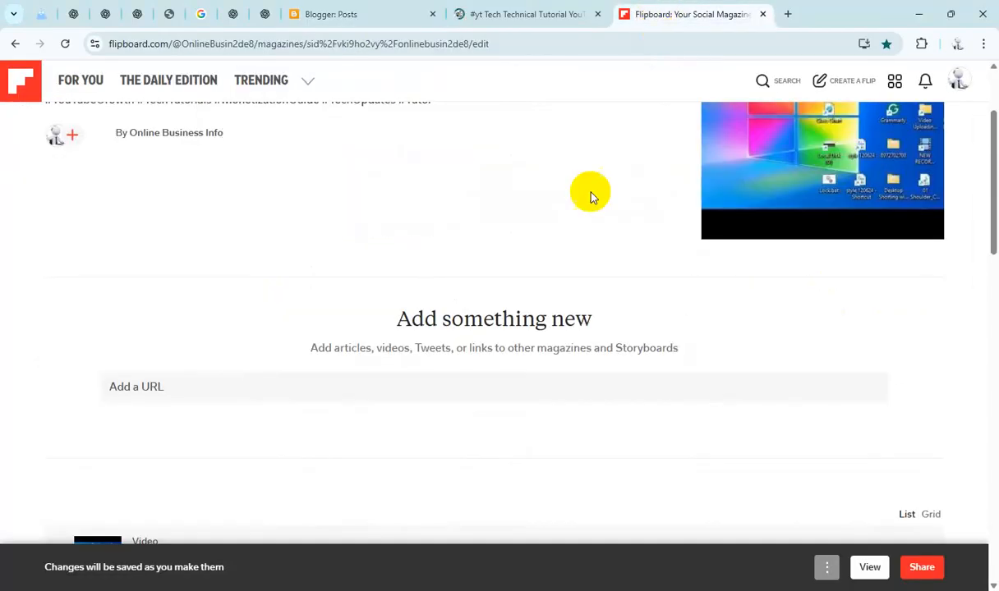
pyautogui.click(508, 388)
pyautogui.write('https://yttechtechnical.blogspot.com/2025/09/yttechtechnical-how-to-adjust-mouse.html')
pyautogui.click(863, 387)
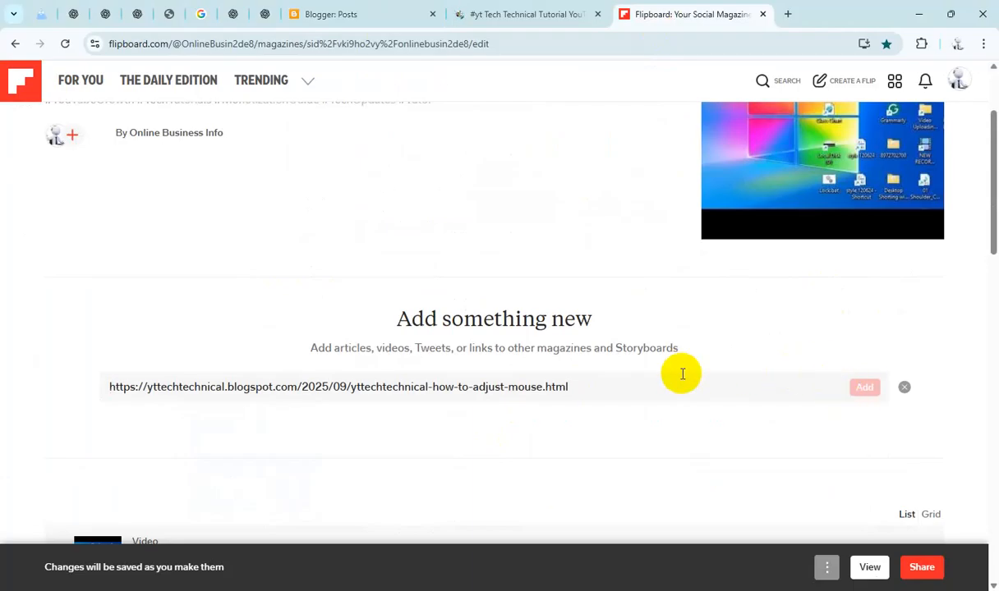
pyautogui.click(495, 14)
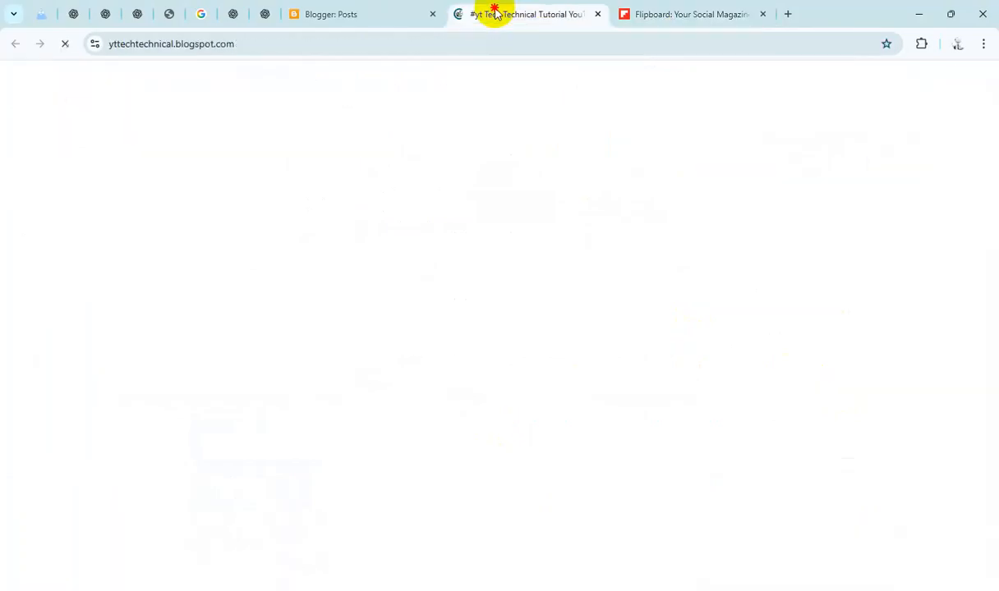
pyautogui.click(353, 13)
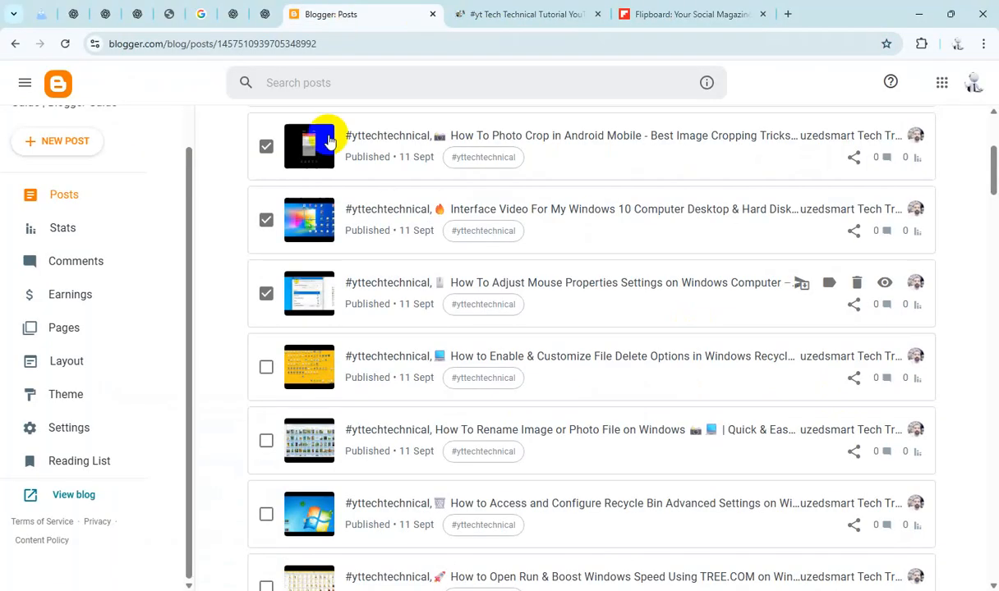
# Step: Select the File Delete Options post and copy its share link
pyautogui.scroll(-1, 386, 270)
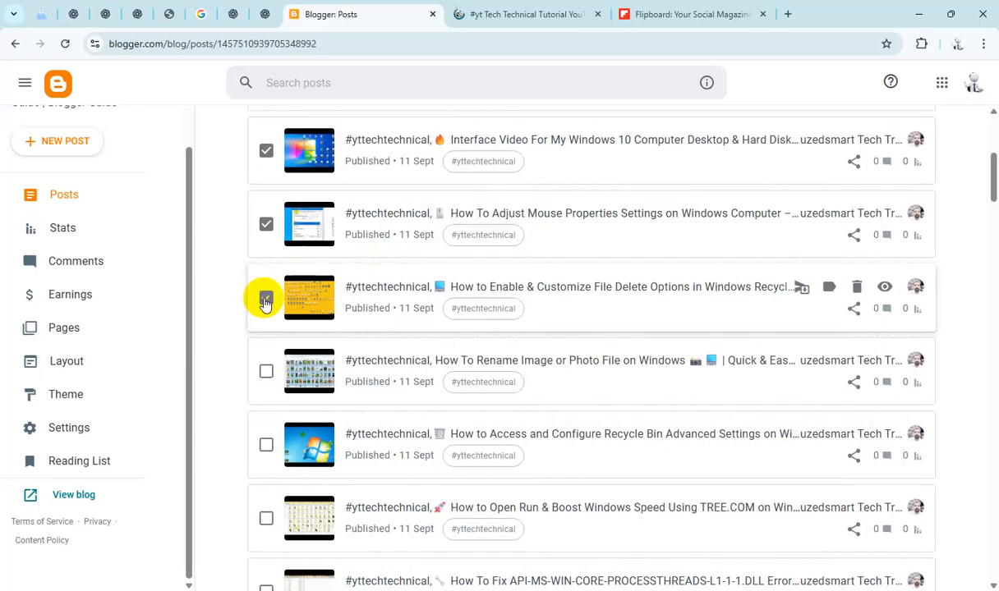
pyautogui.click(855, 309)
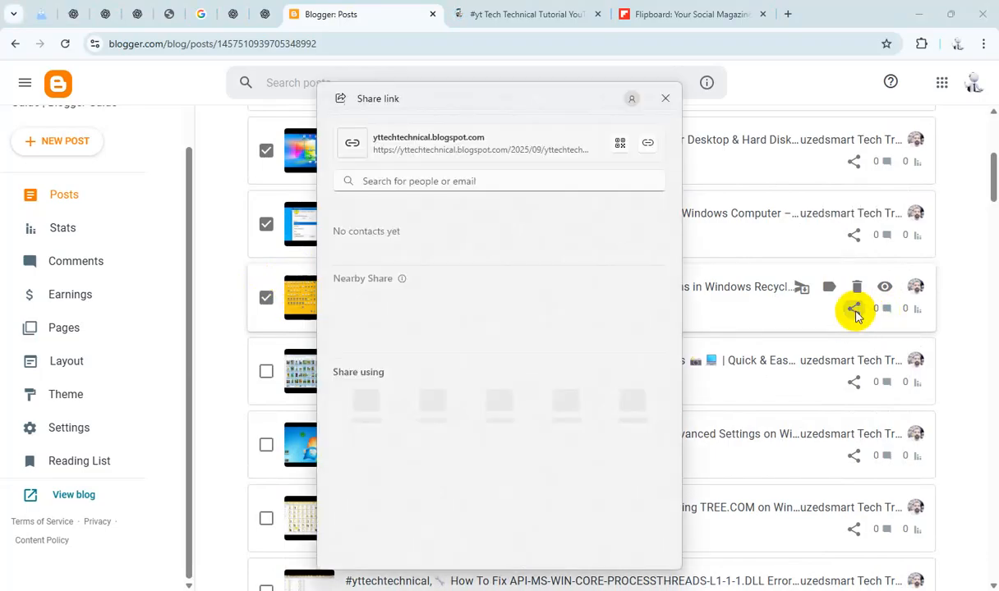
pyautogui.click(665, 98)
# Step: Add the File Delete Options post link to the Flipboard magazine and return to the post list
pyautogui.click(682, 11)
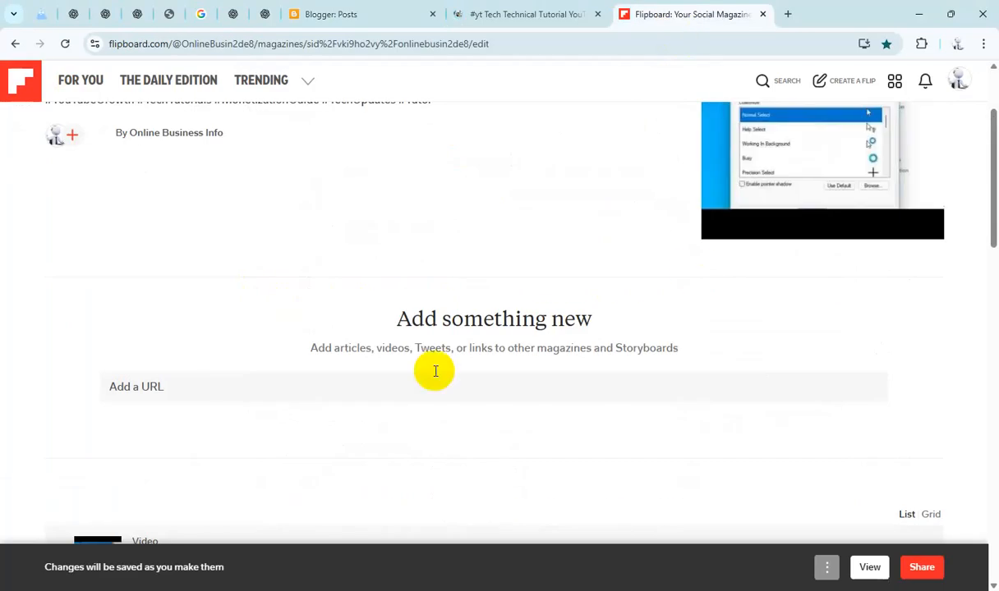
pyautogui.click(399, 384)
pyautogui.write('https://yttechtechnical.blogspot.com/2025/09/yttechtechnical-how-to-enable-customize.html')
pyautogui.click(864, 387)
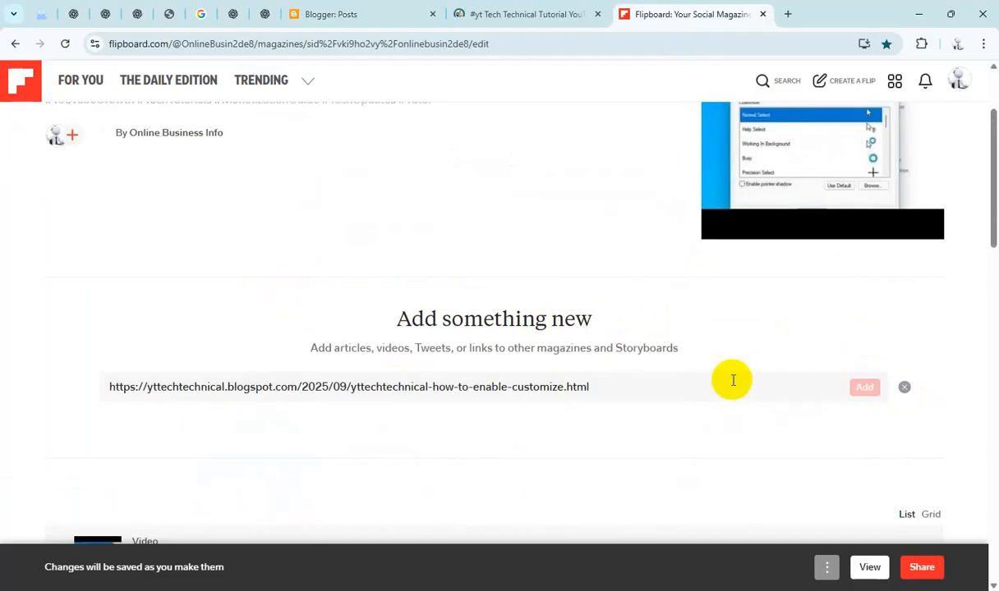
pyautogui.click(530, 14)
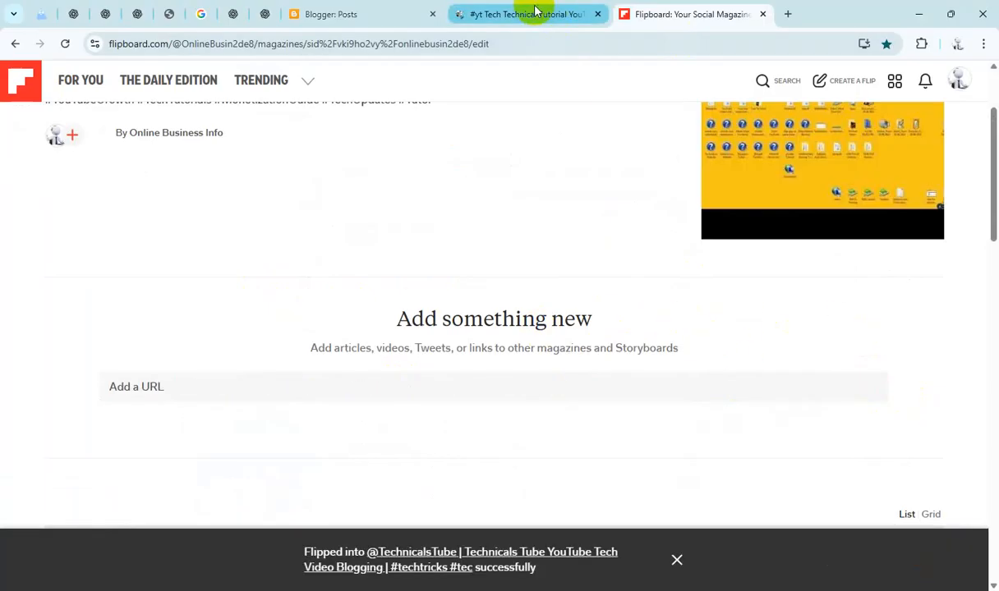
pyautogui.click(356, 14)
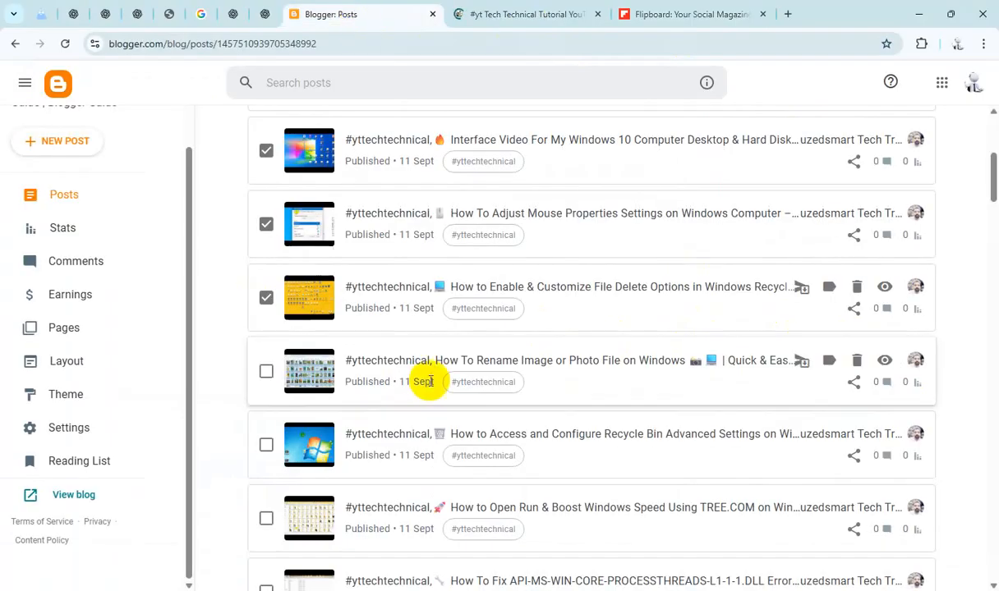
# Step: Select the Rename Image or Photo File post and copy its share link
pyautogui.scroll(-1, 341, 314)
pyautogui.click(266, 303)
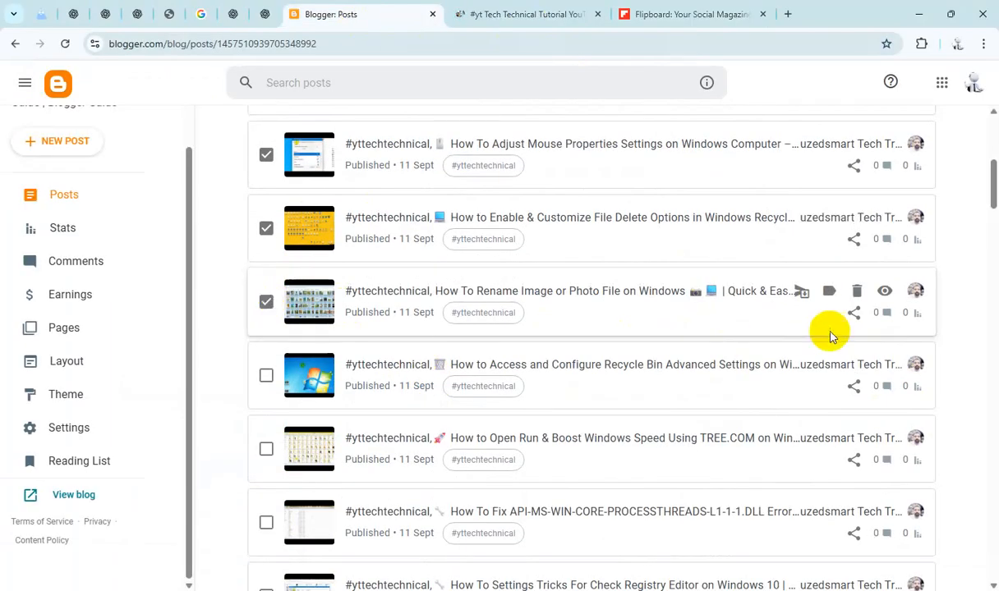
pyautogui.click(855, 313)
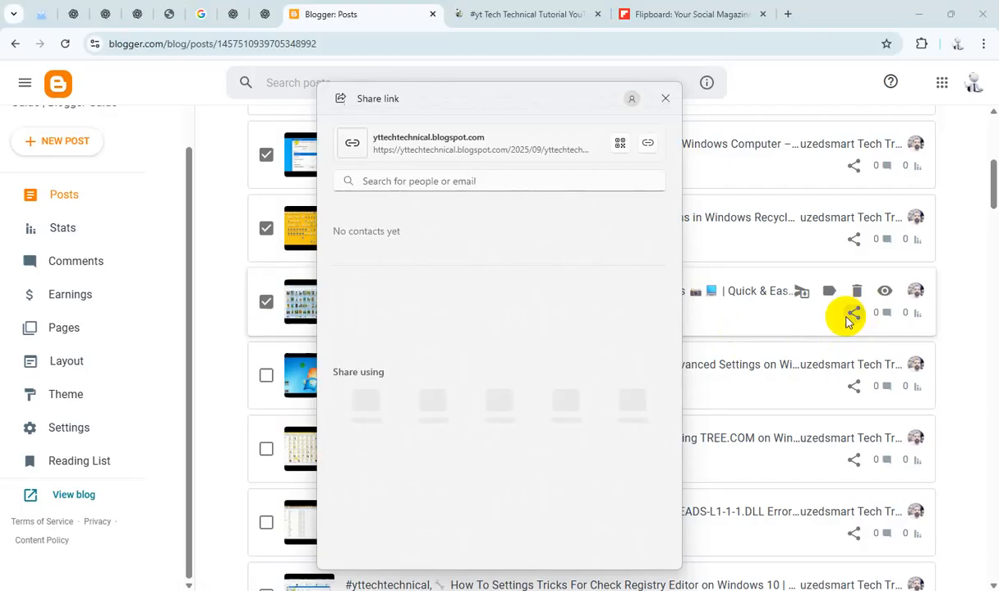
pyautogui.click(646, 143)
pyautogui.click(664, 100)
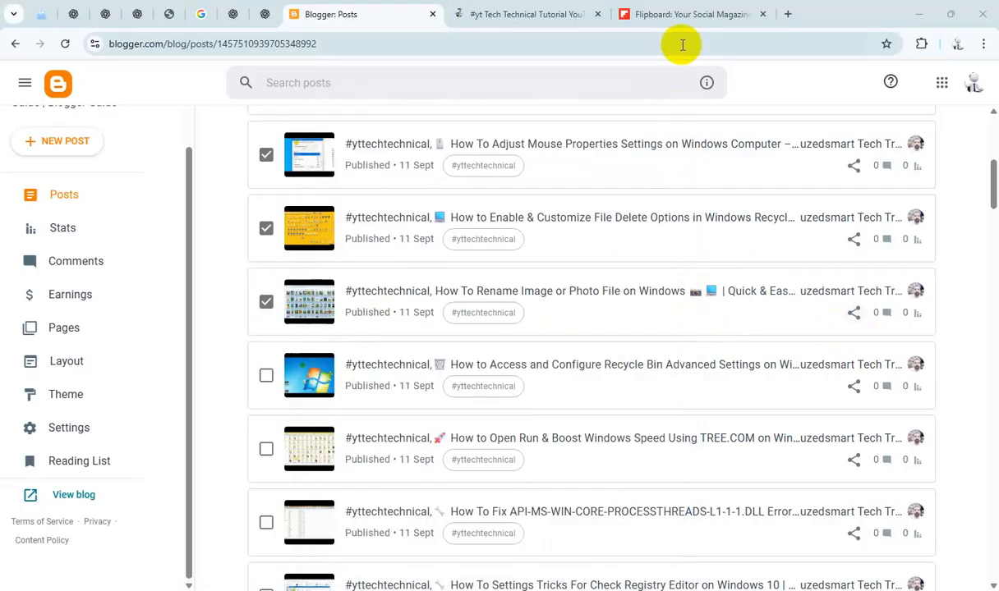
# Step: Add the Rename Image post link to the Flipboard magazine and return to the post list
pyautogui.click(681, 17)
pyautogui.click(483, 400)
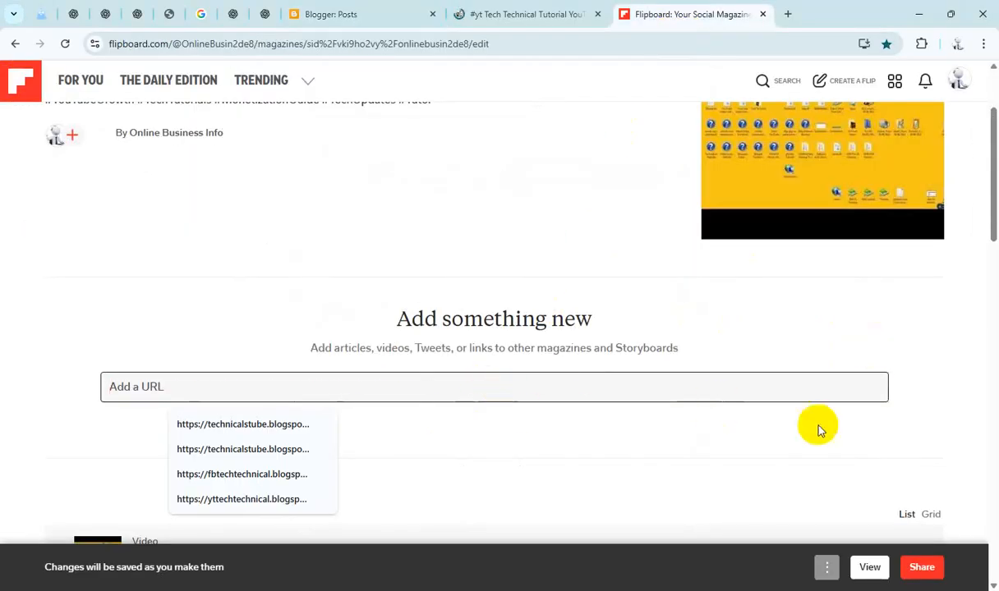
pyautogui.write('https://yttechtechnical.blogspot.com/2025/09/yttechtechnical-how-to-rename-image-or.html')
pyautogui.click(869, 388)
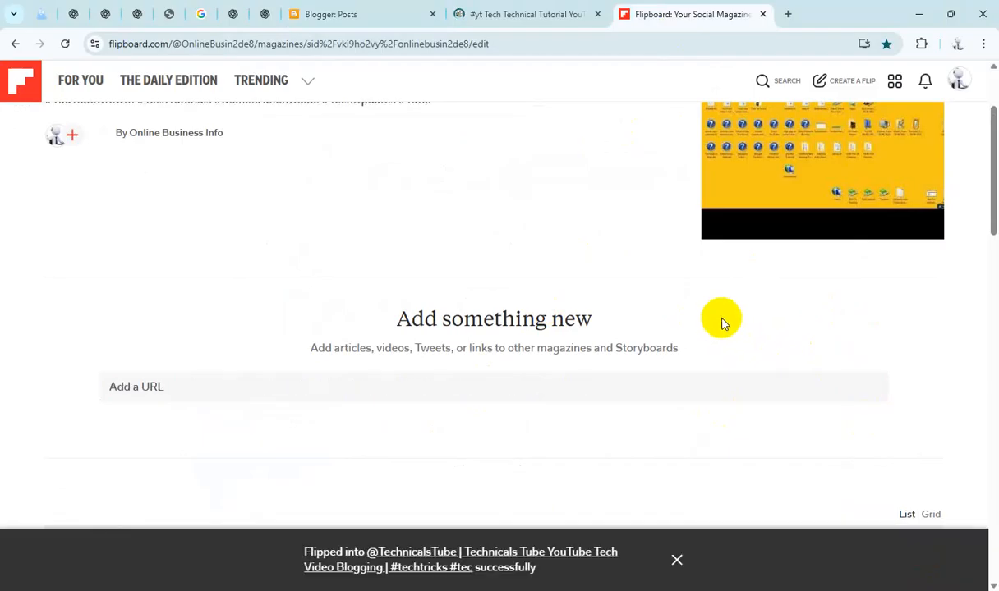
pyautogui.click(515, 14)
pyautogui.click(346, 14)
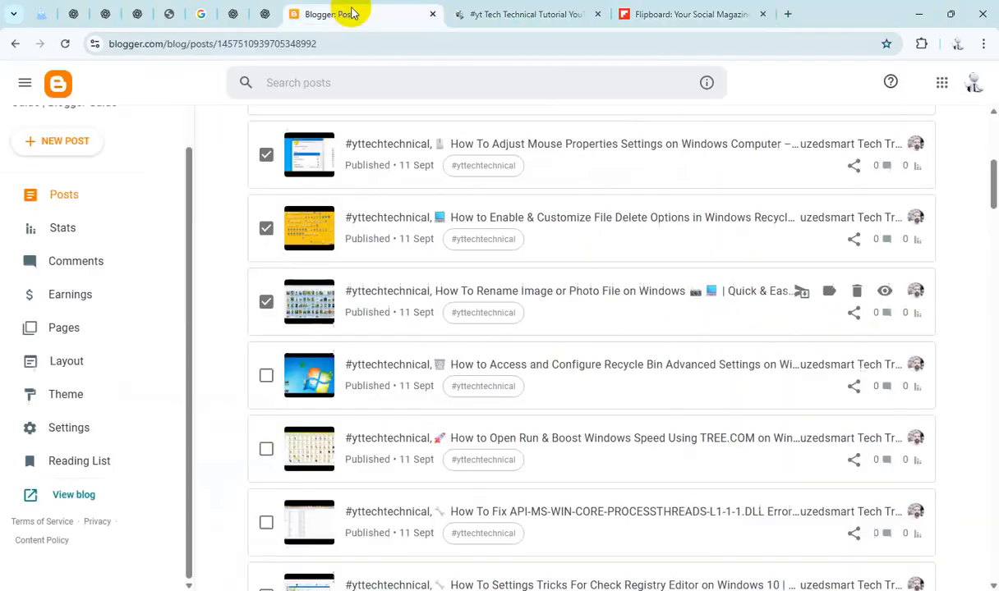
# Step: Select the Recycle Bin Advanced Settings post and copy its share link
pyautogui.scroll(-2, 346, 285)
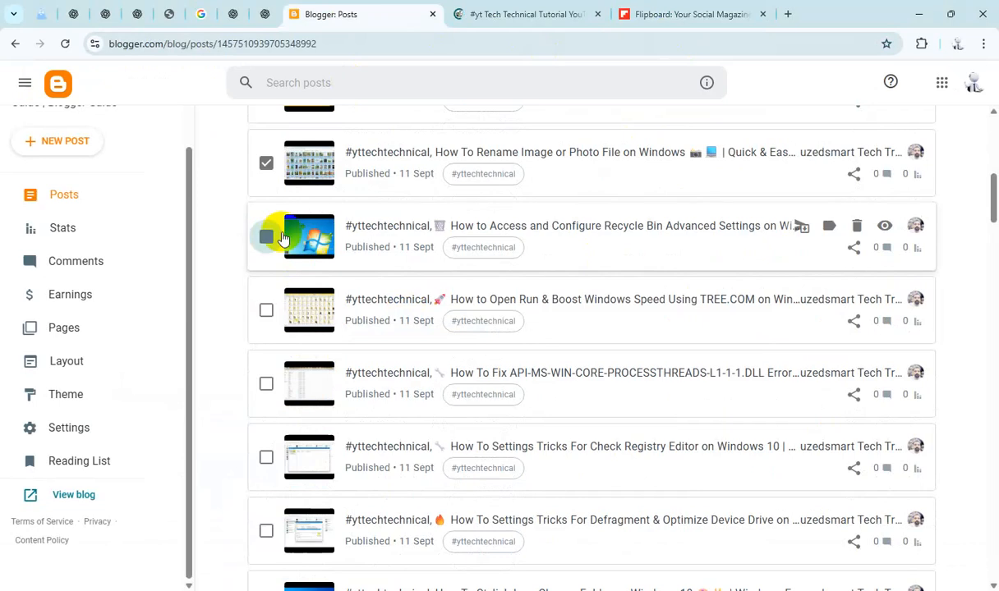
pyautogui.click(268, 238)
pyautogui.click(854, 248)
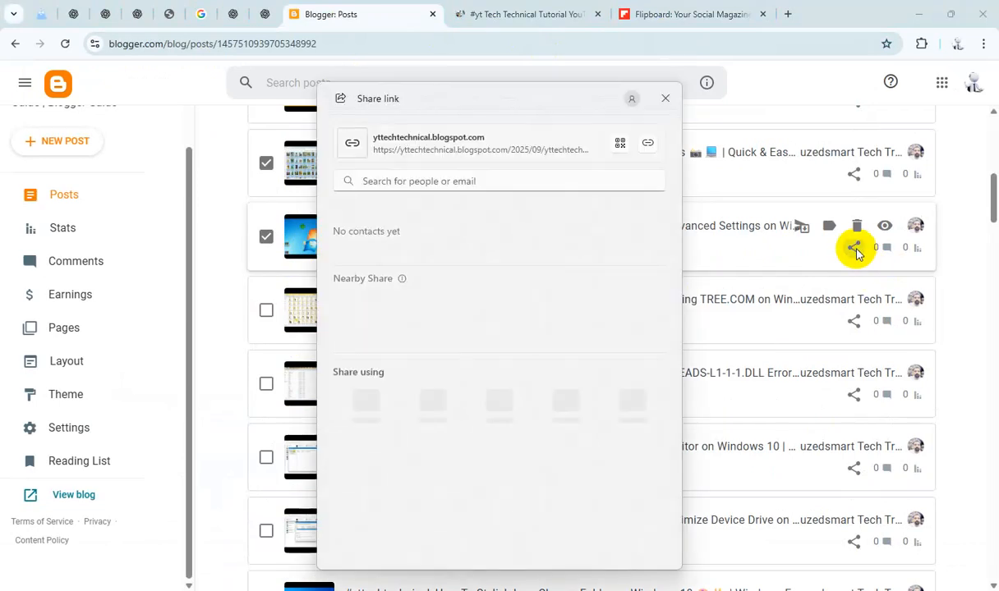
pyautogui.click(666, 99)
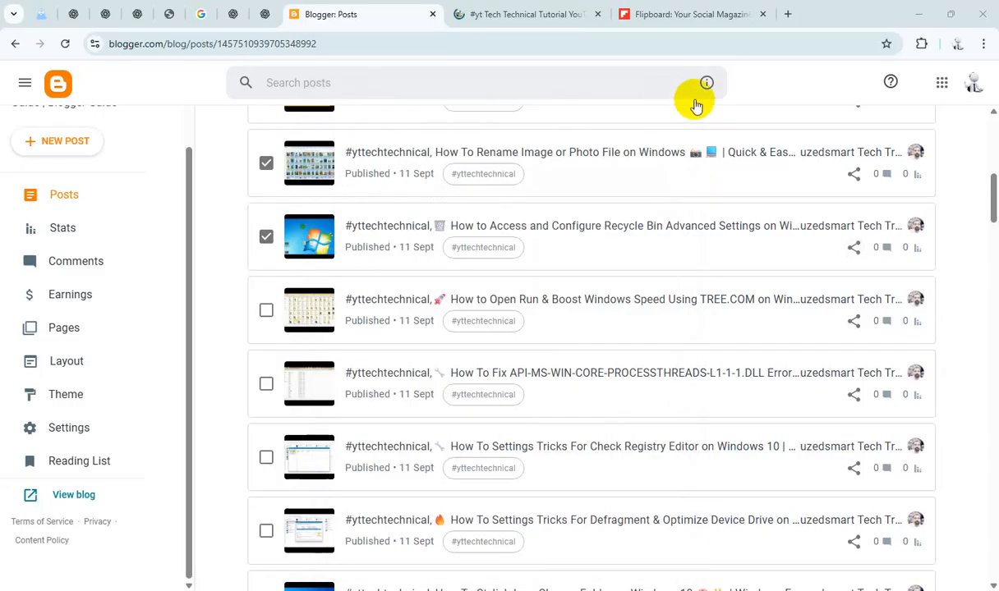
# Step: Add the Recycle Bin Advanced Settings post link to the Flipboard magazine and return to the post list
pyautogui.click(690, 16)
pyautogui.click(531, 386)
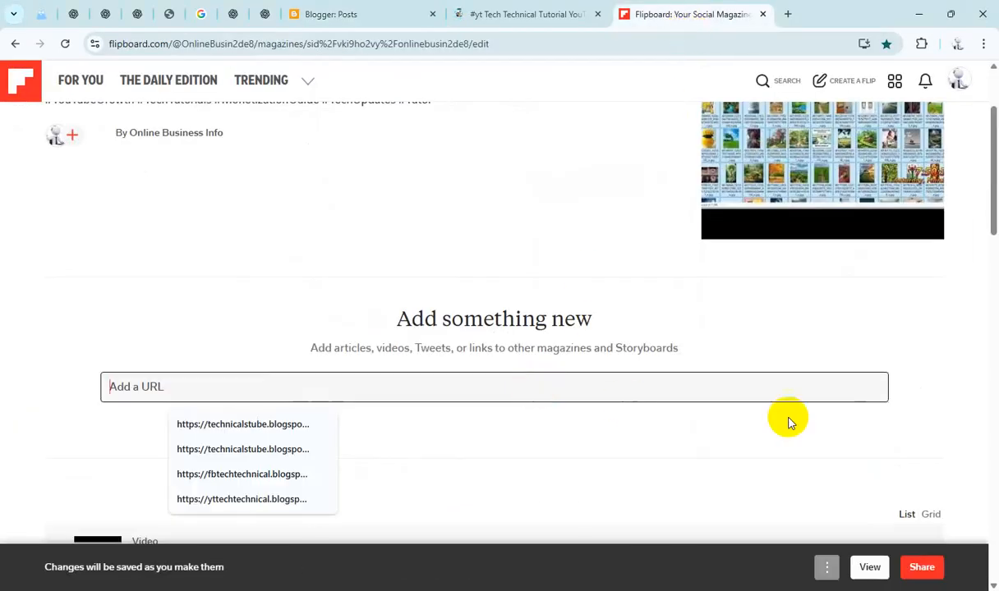
pyautogui.write('https://yttechtechnical.blogspot.com/2025/09/yttechtechnical-how-to-access-and.html')
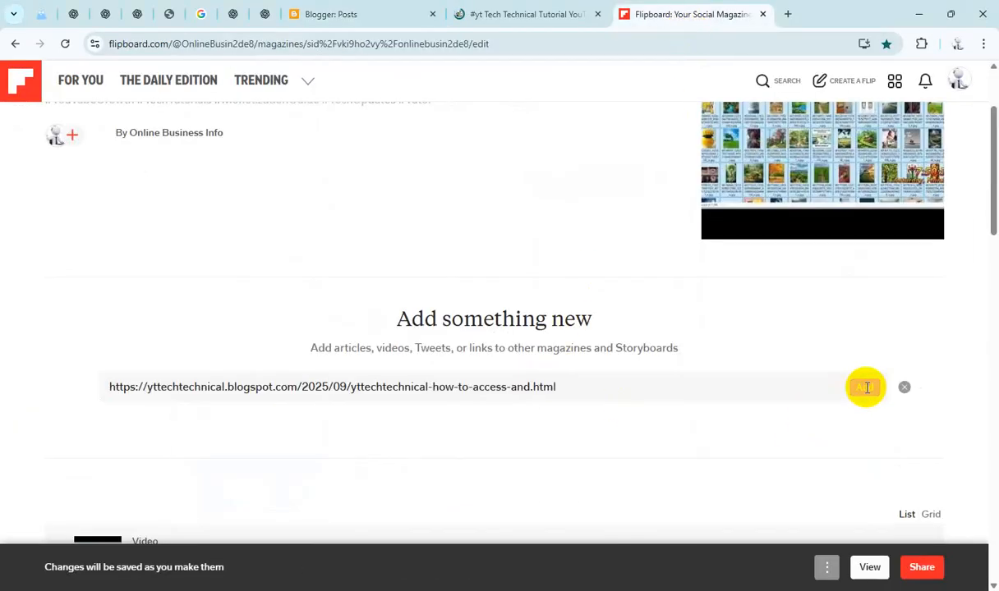
pyautogui.click(867, 388)
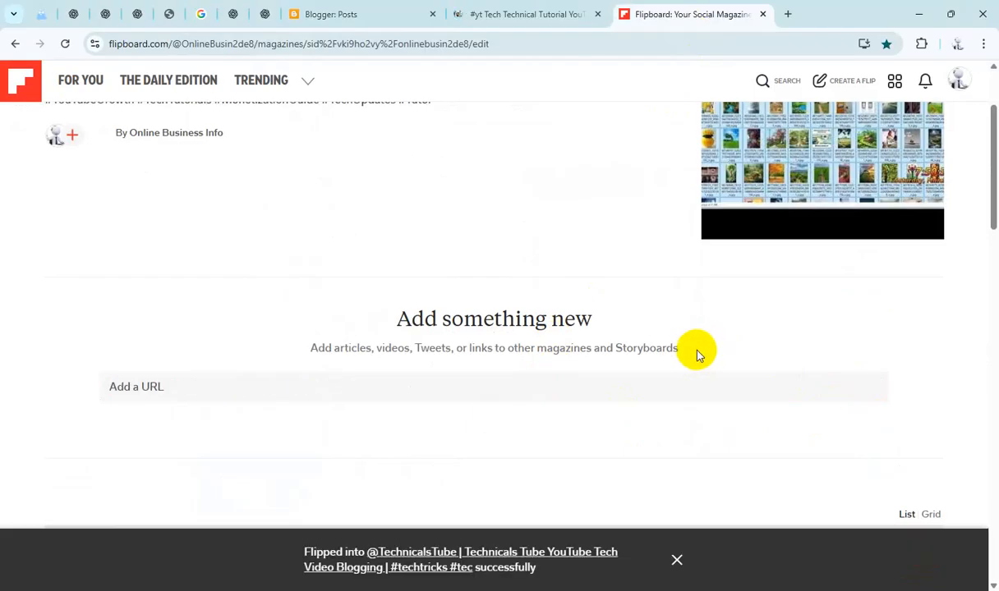
pyautogui.click(362, 14)
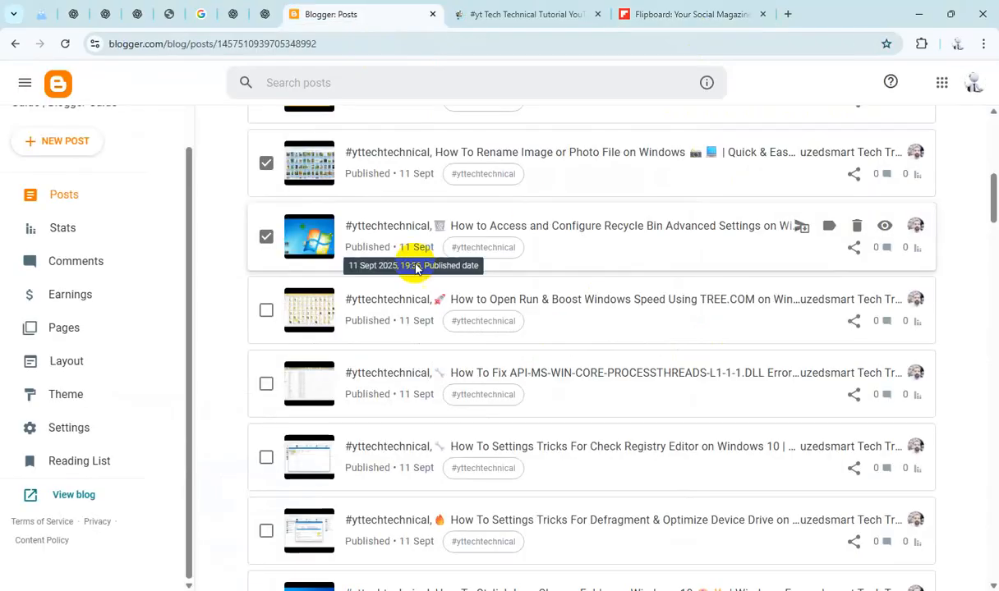
# Step: Select the Open Run & Boost Windows Speed post and copy its share link
pyautogui.click(265, 310)
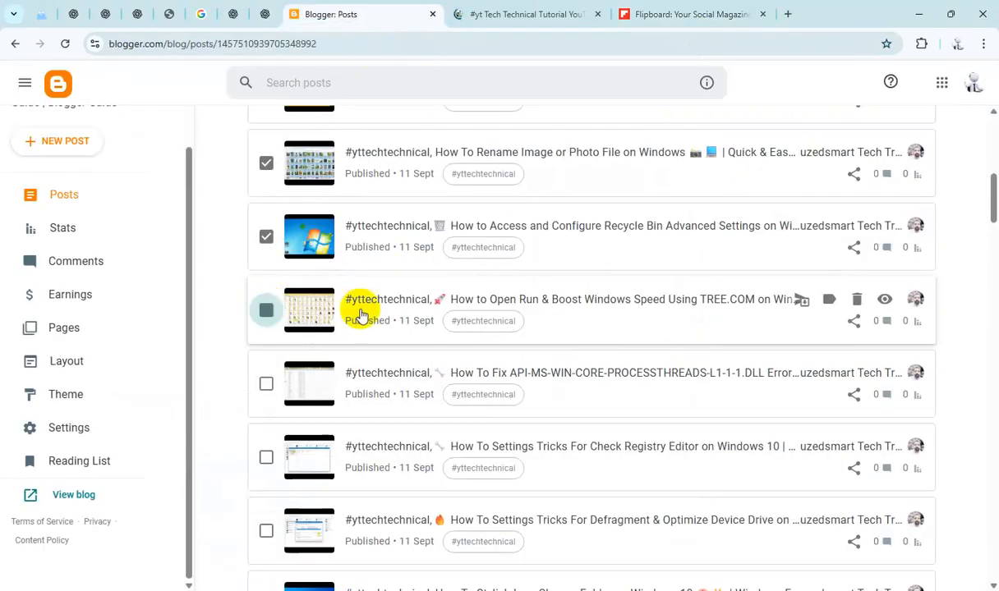
pyautogui.click(855, 322)
pyautogui.click(647, 143)
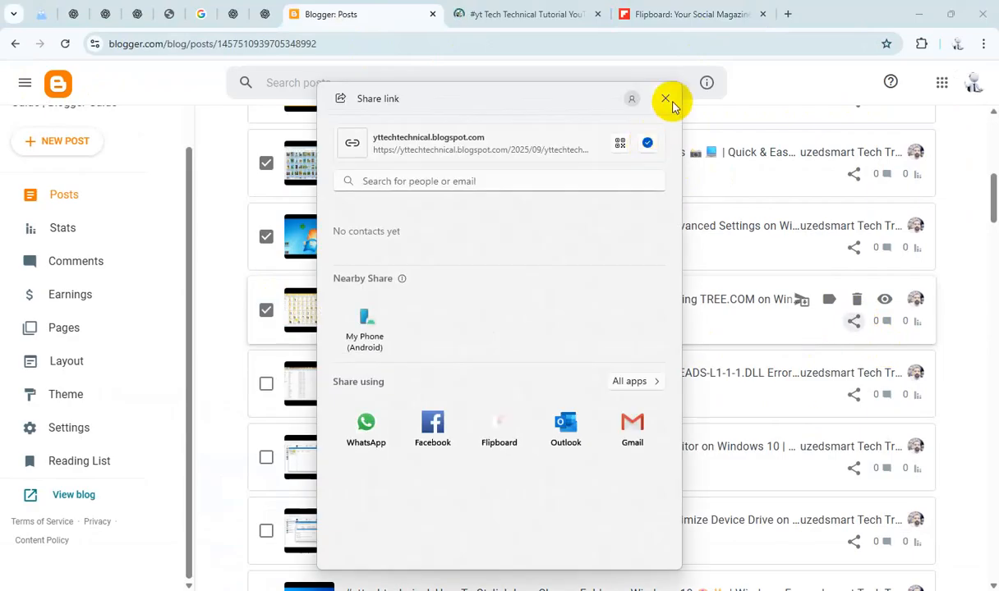
pyautogui.click(667, 99)
# Step: Add the Open Run & Boost post link to the Flipboard magazine and return to the post list
pyautogui.click(682, 14)
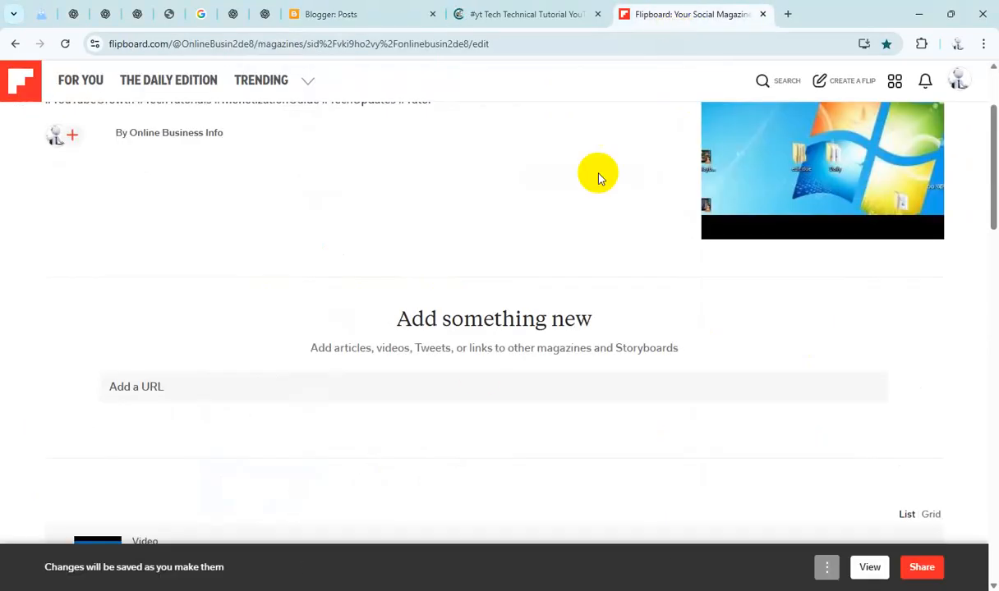
pyautogui.click(476, 387)
pyautogui.write('https://yttechtechnical.blogspot.com/2025/09/yttechtechnical-how-to-open-run-boost.html')
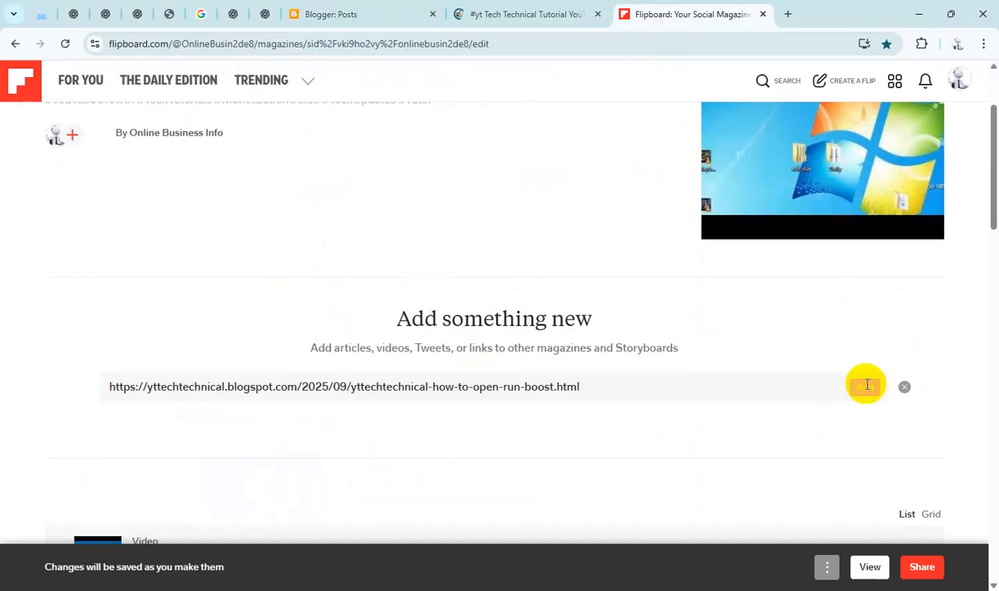
pyautogui.click(866, 386)
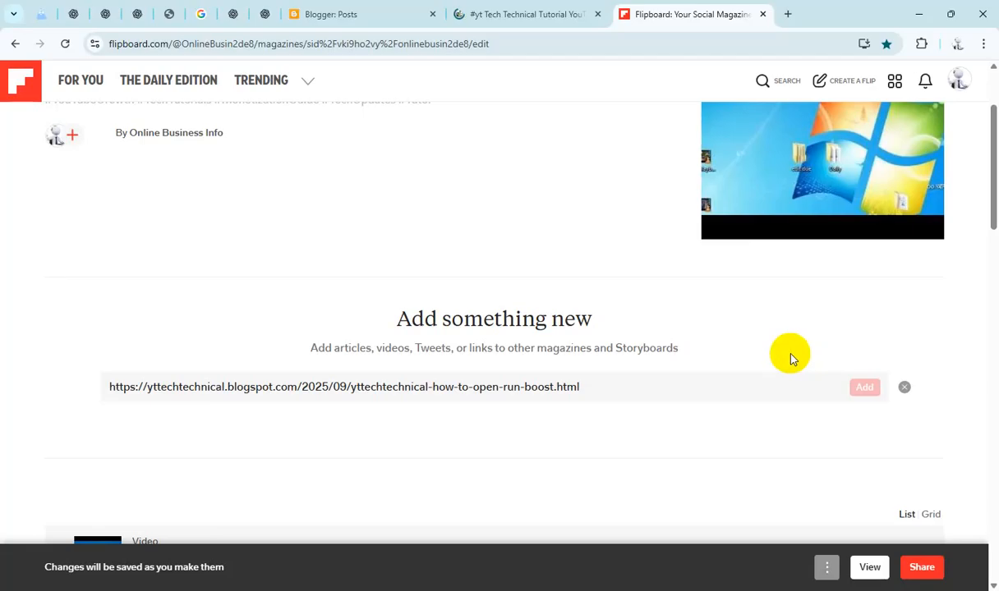
pyautogui.click(542, 15)
pyautogui.click(370, 14)
# Step: Select the Fix API-MS-WIN-CORE-PROCESSTHREADS post and copy its share link
pyautogui.scroll(-1, 361, 246)
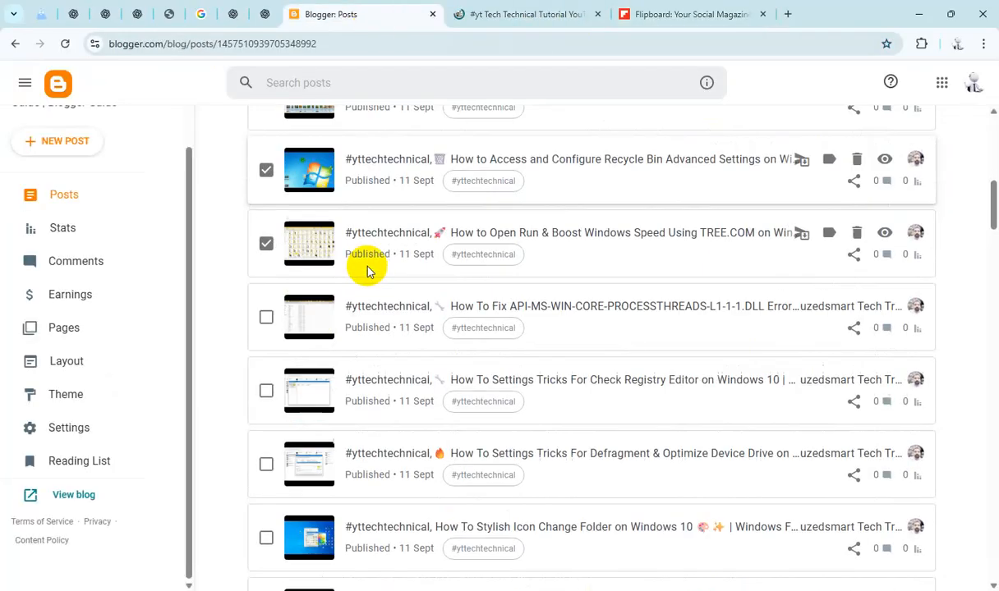
pyautogui.click(267, 314)
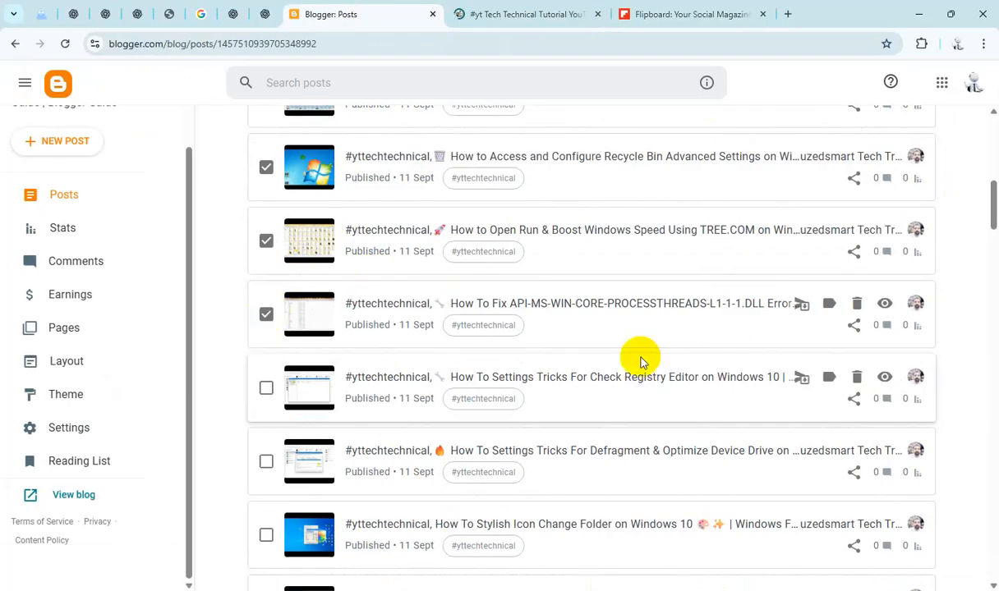
pyautogui.click(854, 326)
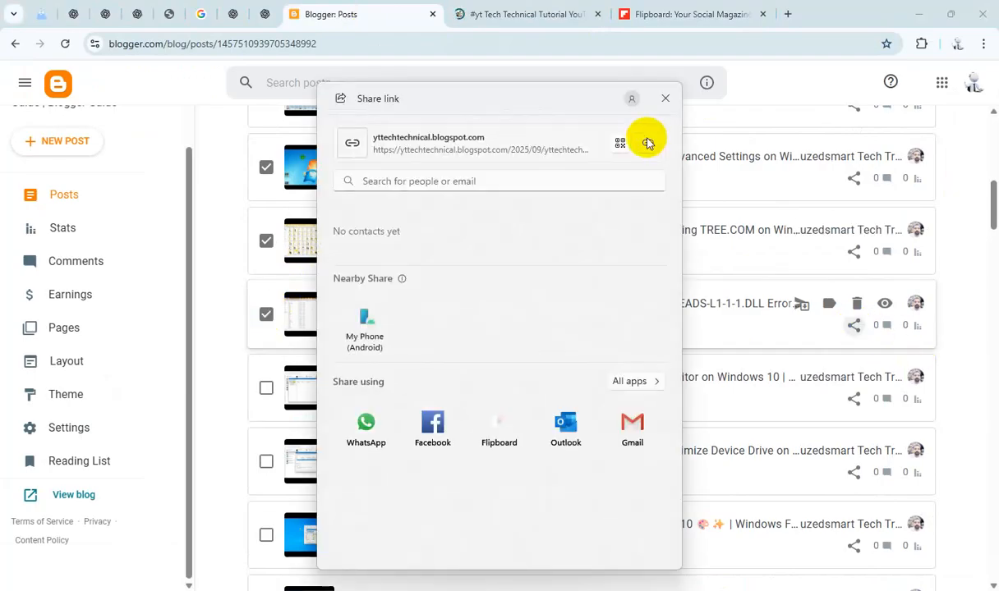
pyautogui.click(666, 97)
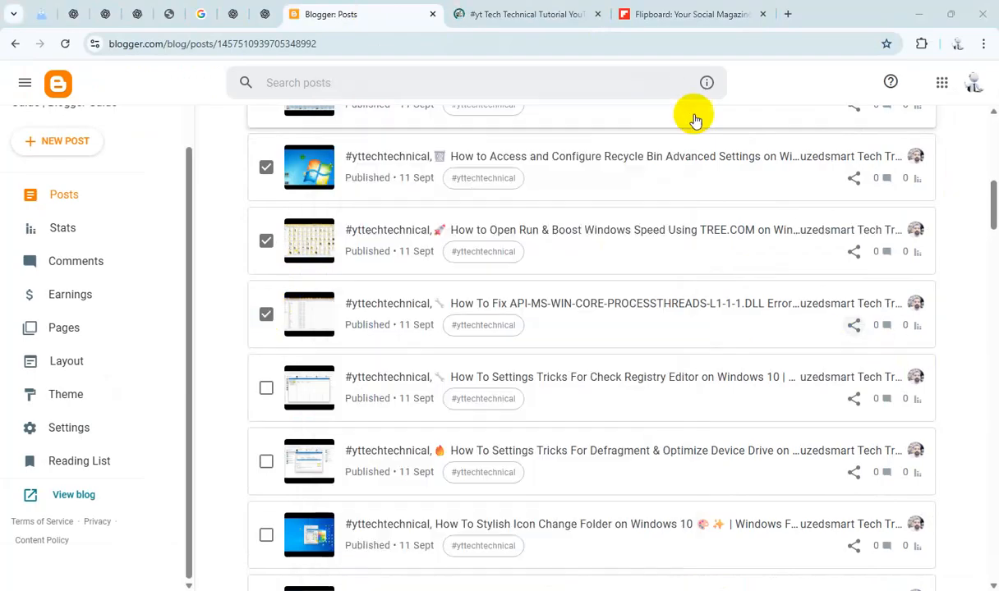
# Step: Add the Fix API-MS-WIN post link to the Flipboard magazine
pyautogui.click(687, 15)
pyautogui.click(468, 384)
pyautogui.write('https://yttechtechnical.blogspot.com/2025/09/yttechtechnical-how-to-fix-api-ms-win.html')
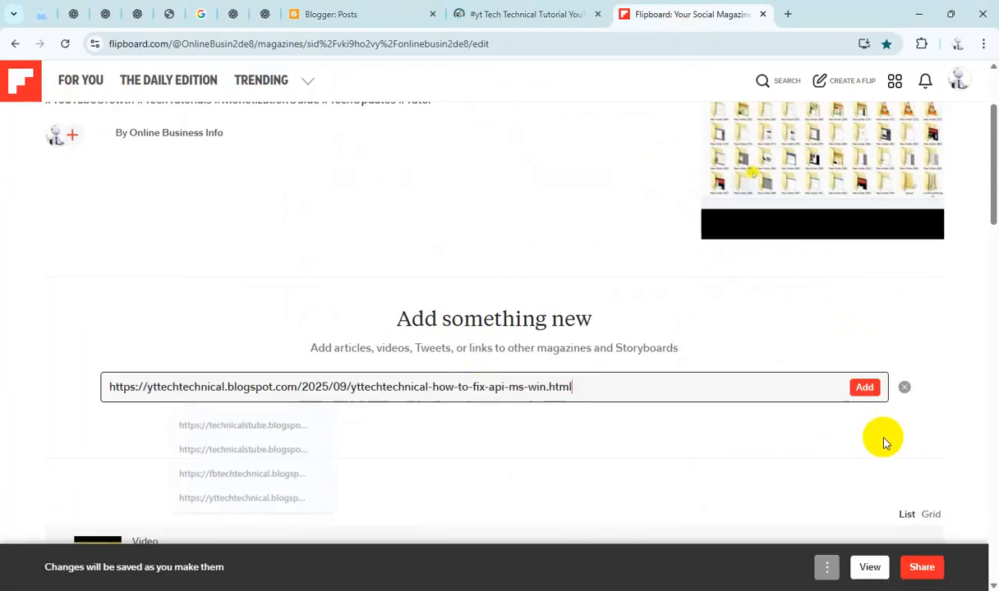
pyautogui.click(867, 388)
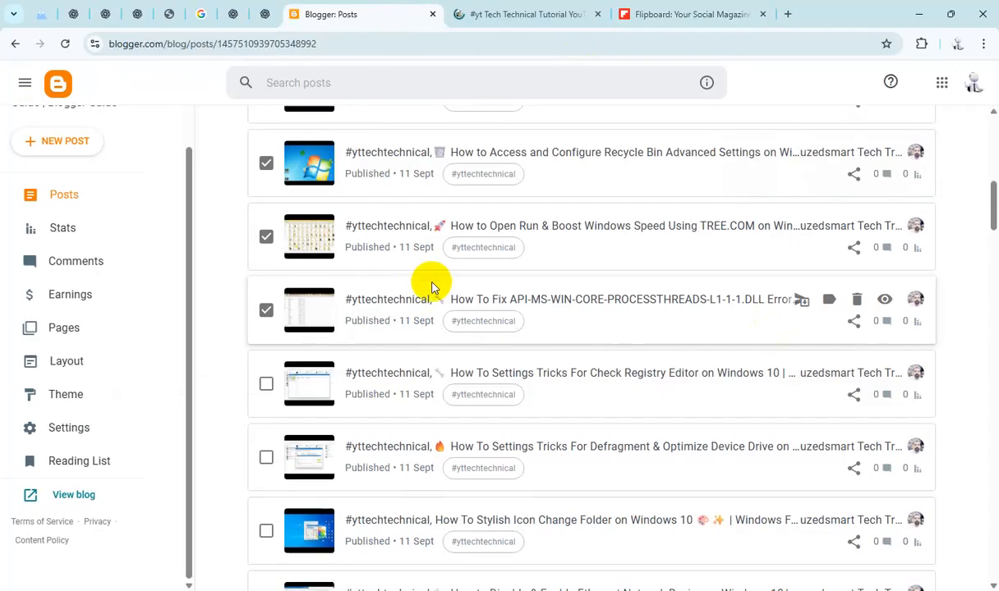
# Step: Select the Registry Editor Settings Tricks post and copy its share link
pyautogui.scroll(-1, 270, 285)
pyautogui.click(266, 321)
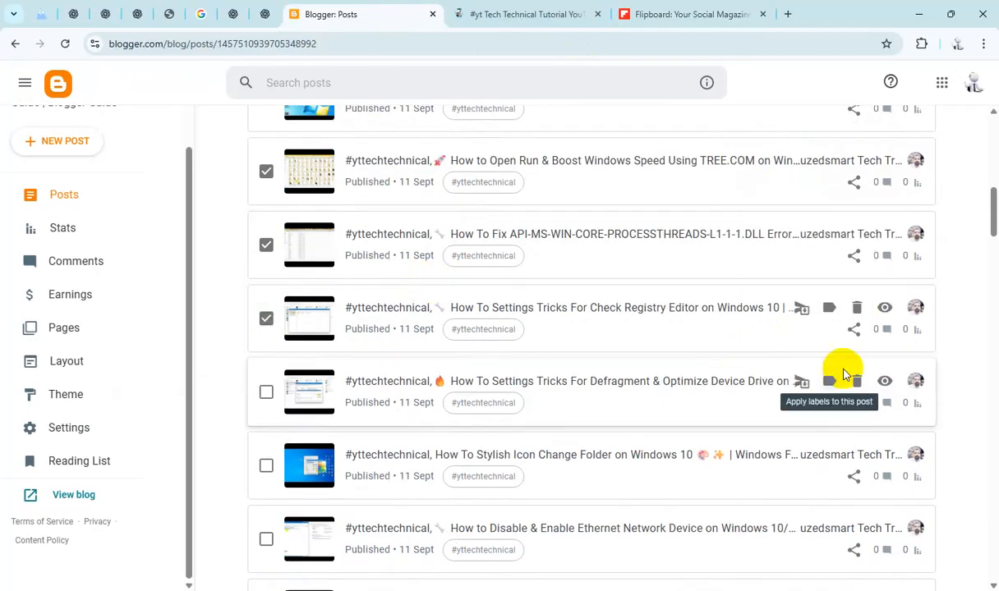
pyautogui.click(855, 329)
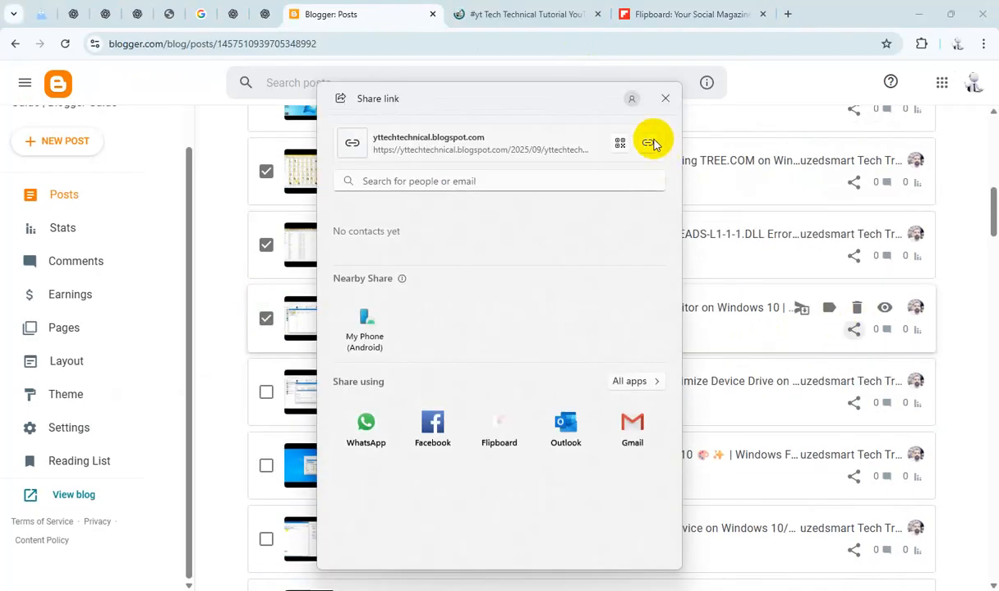
pyautogui.click(666, 100)
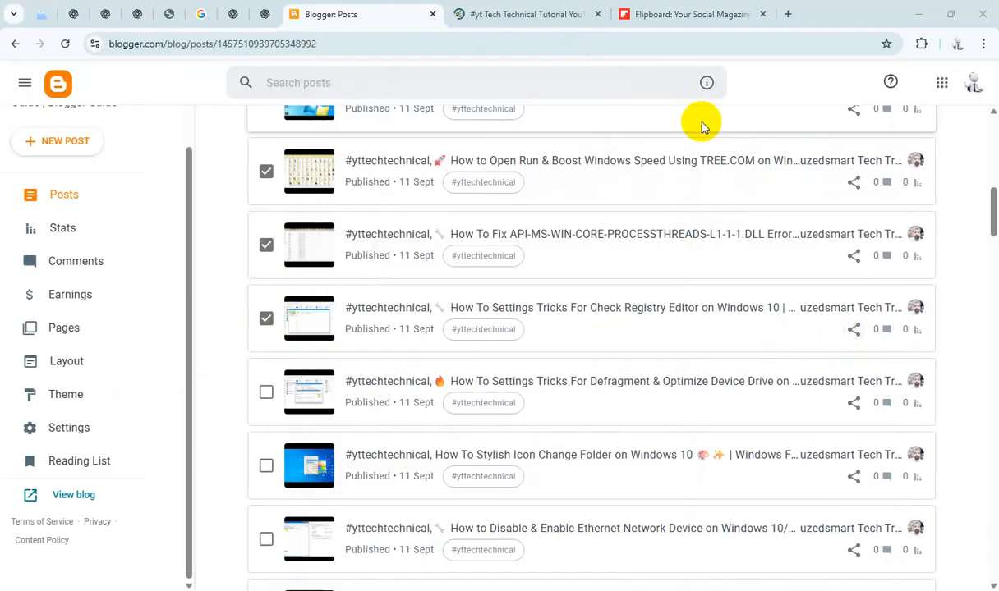
# Step: Add the Registry Editor post link to the Flipboard magazine and return to the post list
pyautogui.click(669, 14)
pyautogui.click(440, 394)
pyautogui.write('https://yttechtechnical.blogspot.com/2025/09/yttechtechnical-how-to-settings-tricks_70.html')
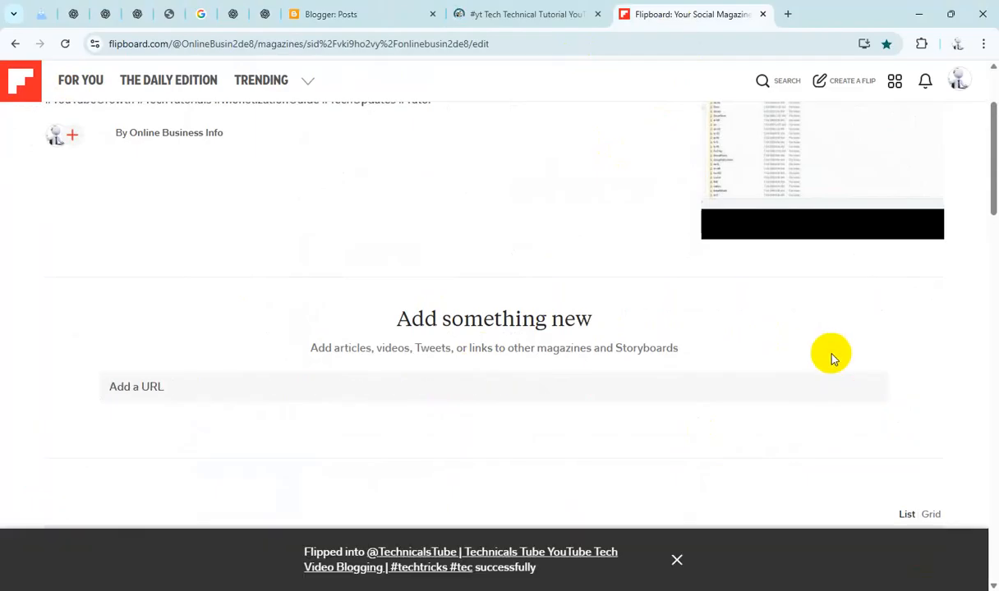
pyautogui.click(383, 15)
pyautogui.scroll(12, 504, 269)
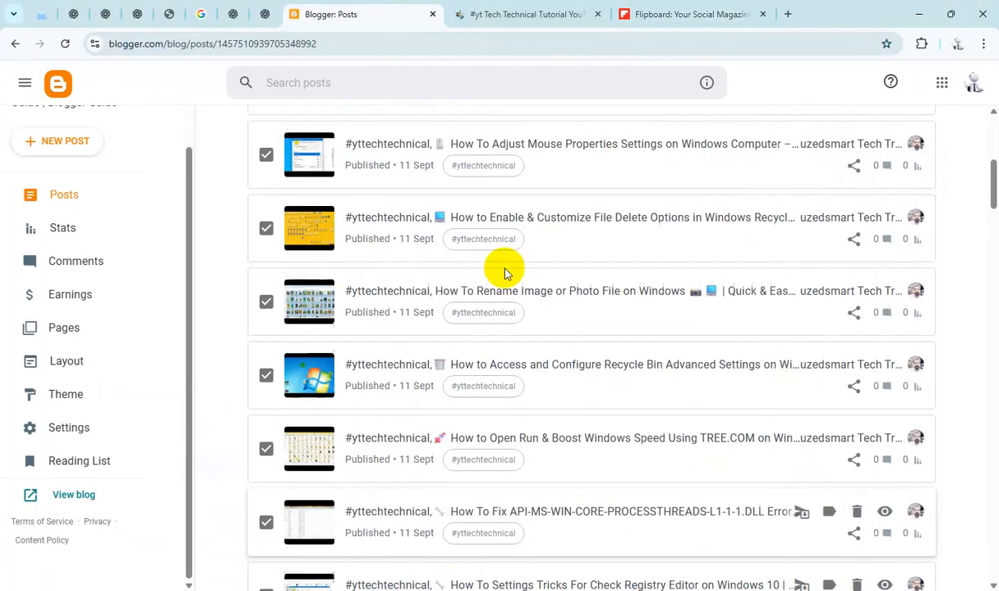
# Step: Apply the FL label to all the selected posts
pyautogui.click(402, 142)
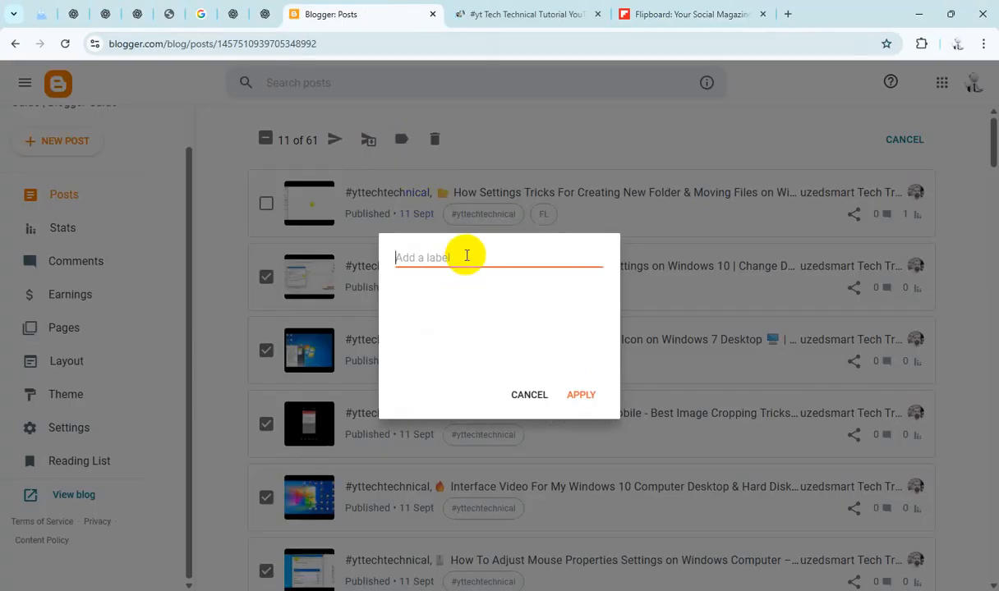
pyautogui.click(405, 307)
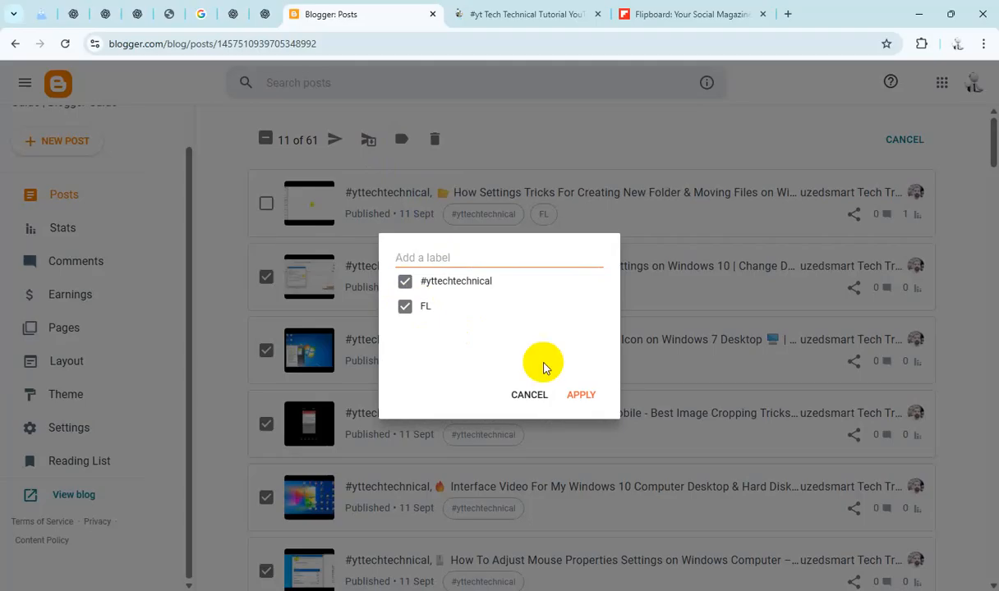
pyautogui.click(581, 395)
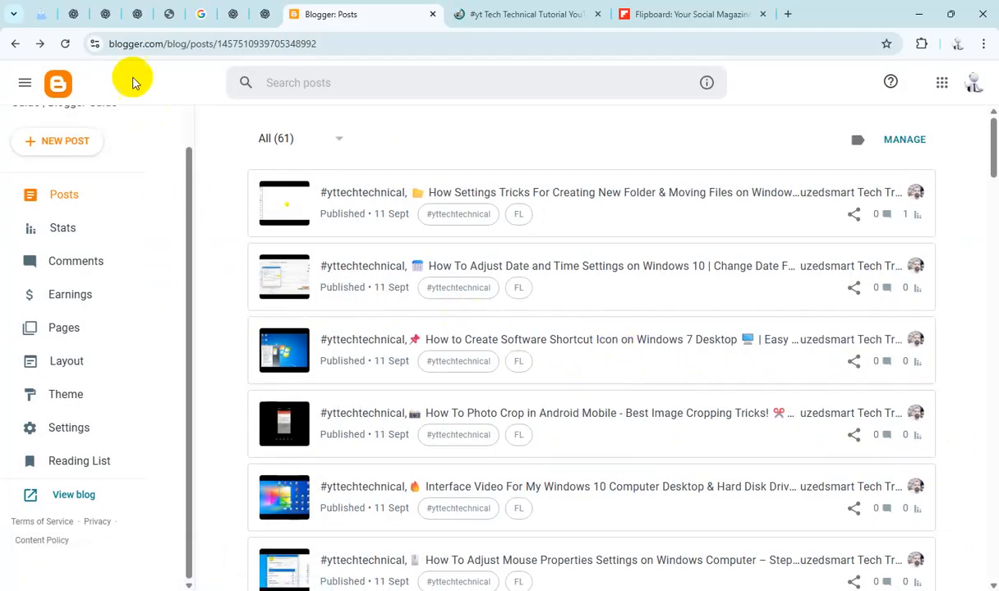
# Step: Refresh and review the live blog page and the Stats page, then return to the post list
pyautogui.click(65, 43)
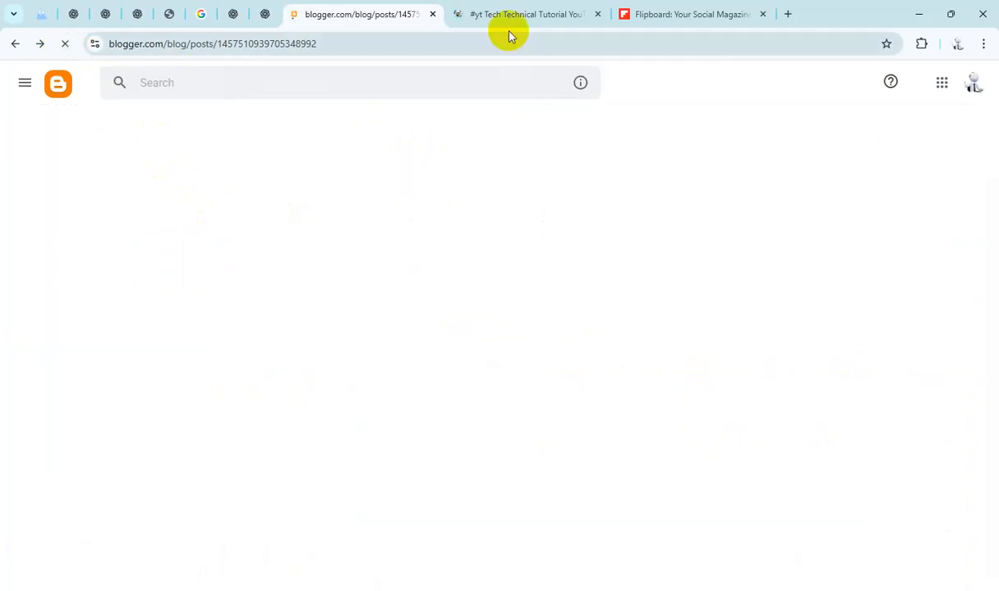
pyautogui.click(508, 16)
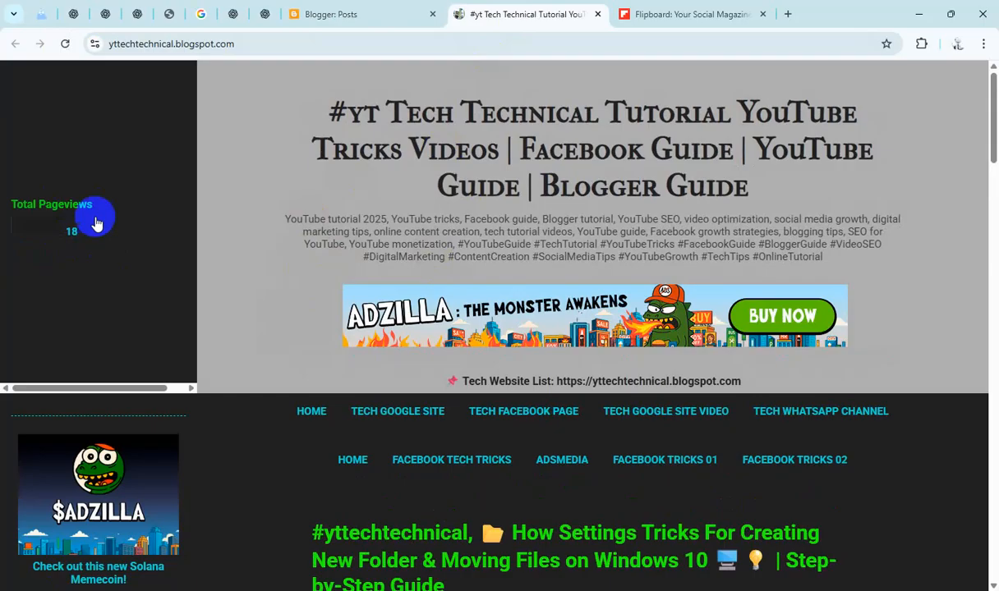
pyautogui.click(358, 14)
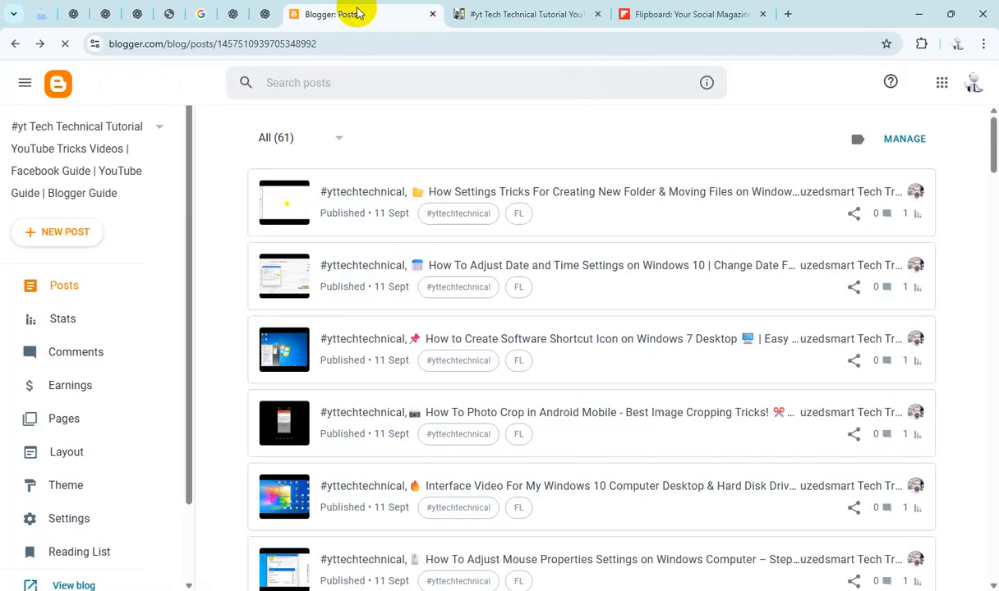
pyautogui.scroll(-8, 689, 335)
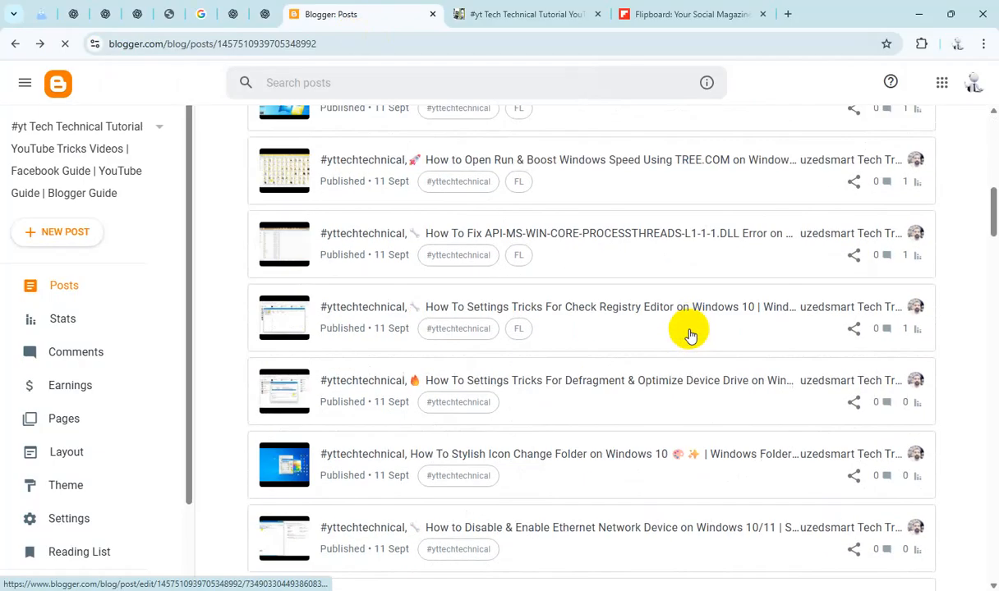
pyautogui.click(72, 320)
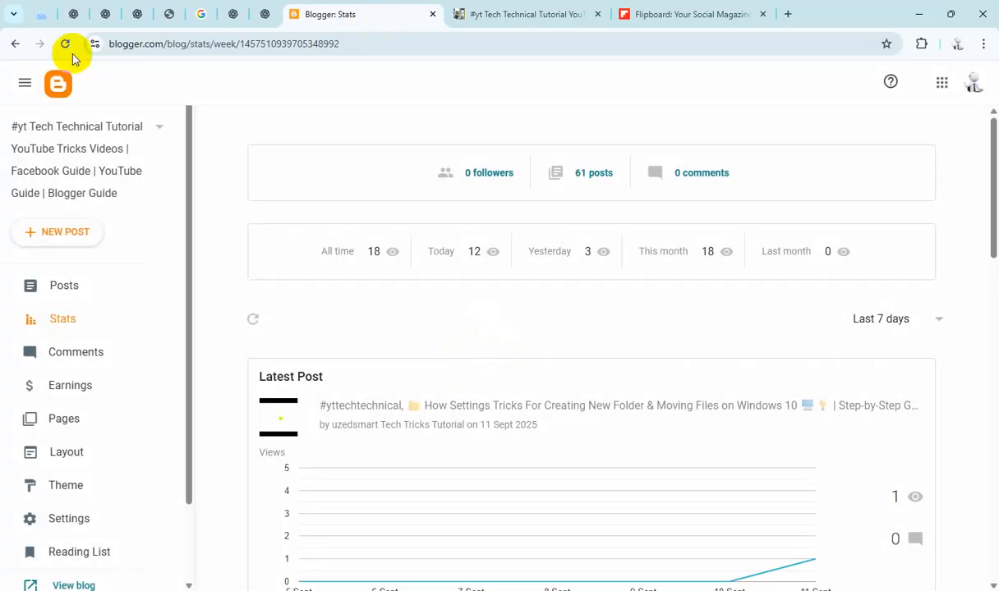
pyautogui.click(65, 43)
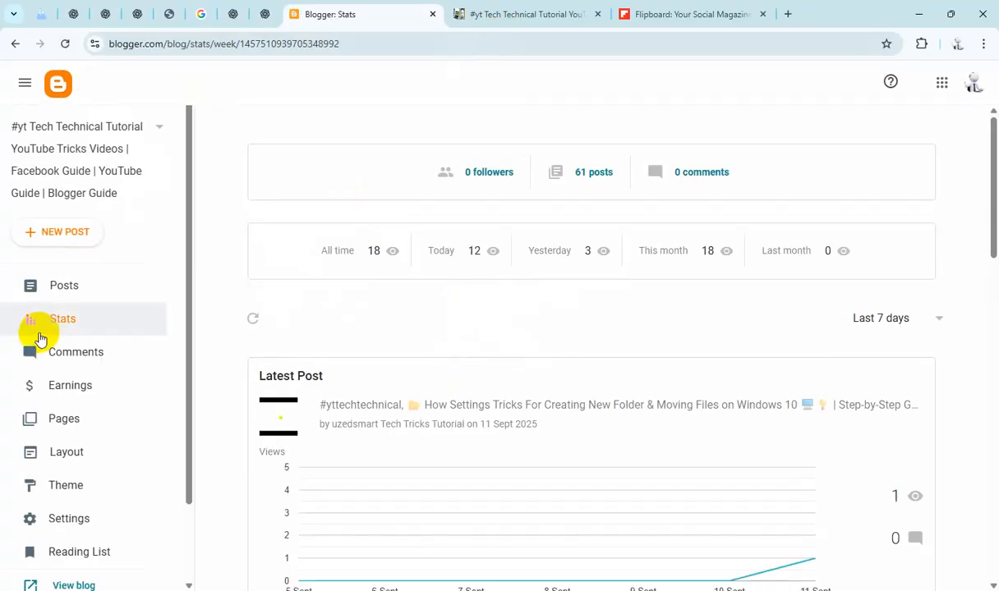
pyautogui.click(63, 283)
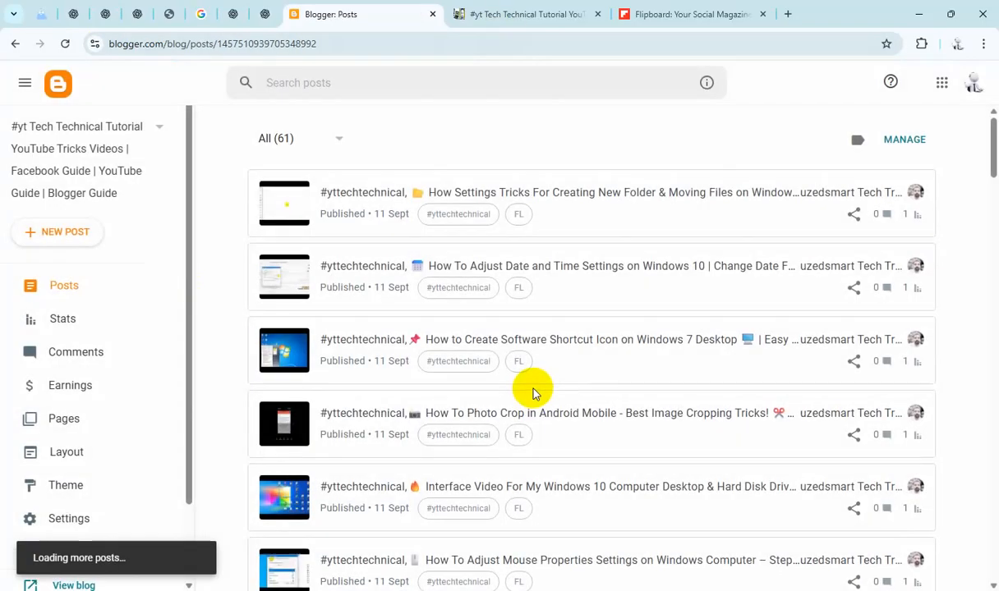
# Step: Select the Defragment & Optimize Device Drive post and copy its share link
pyautogui.click(905, 139)
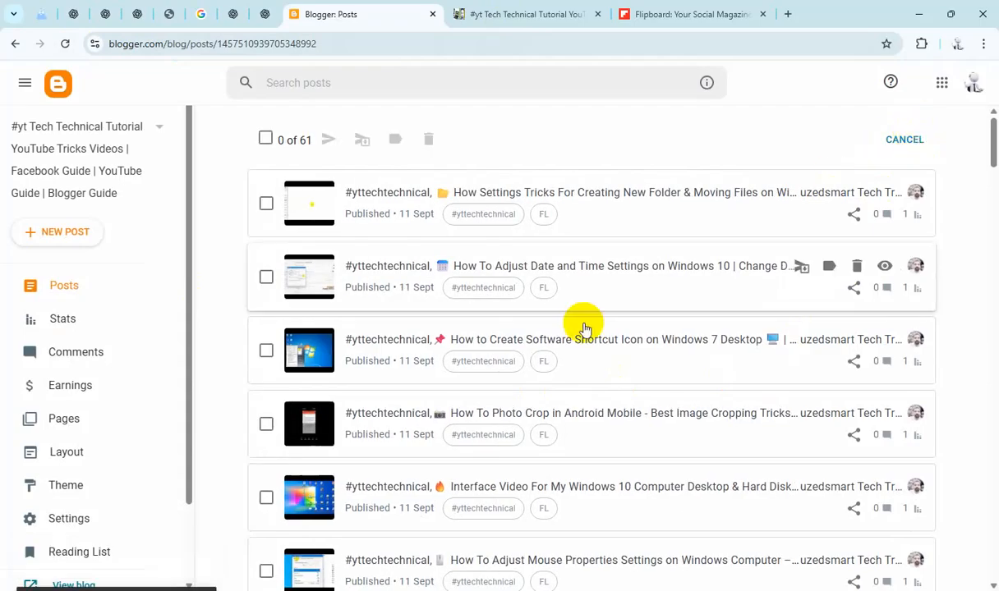
pyautogui.scroll(-9, 581, 341)
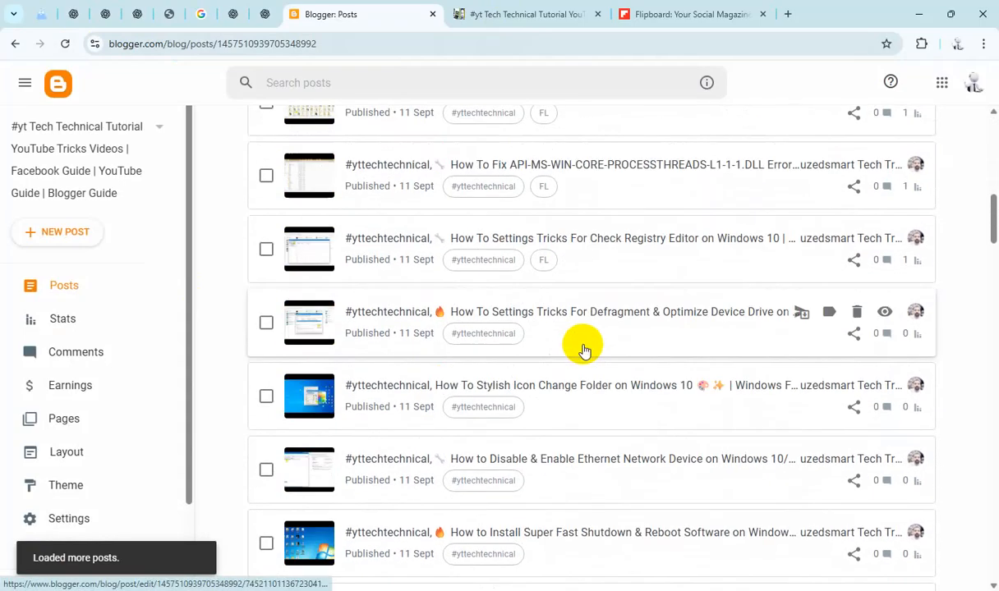
pyautogui.scroll(-1, 582, 346)
pyautogui.click(265, 254)
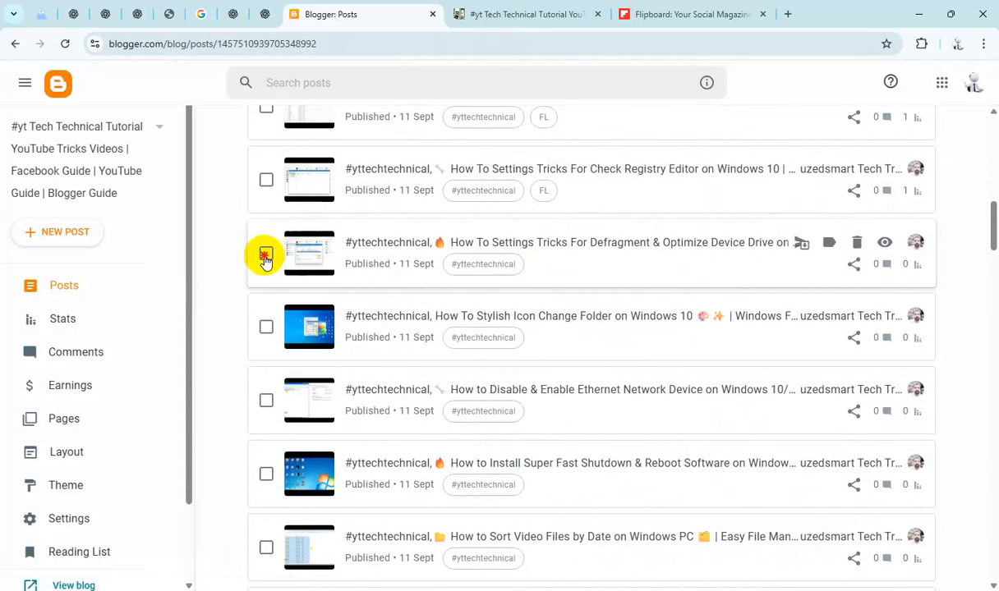
pyautogui.click(855, 264)
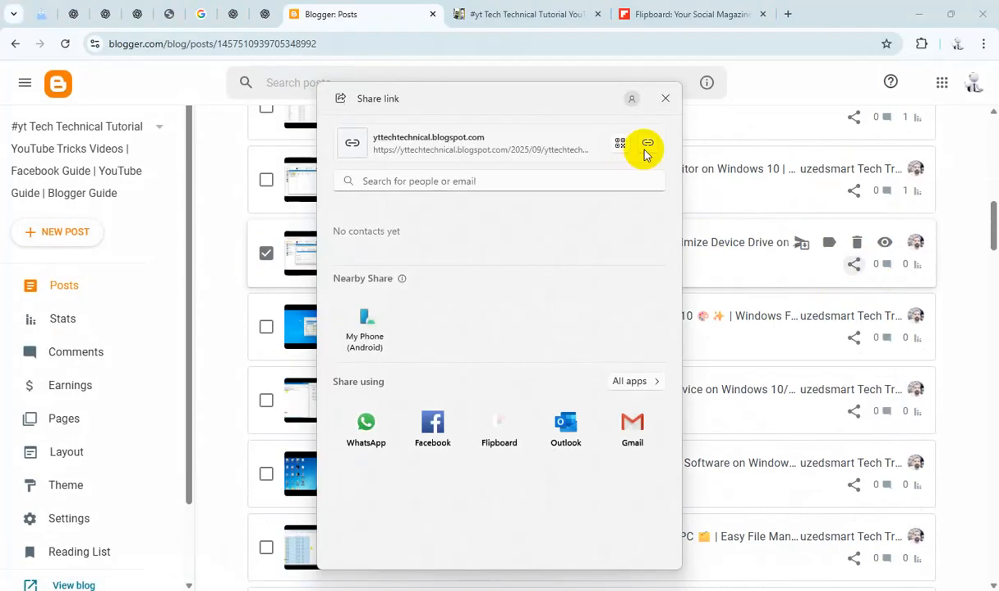
pyautogui.click(665, 99)
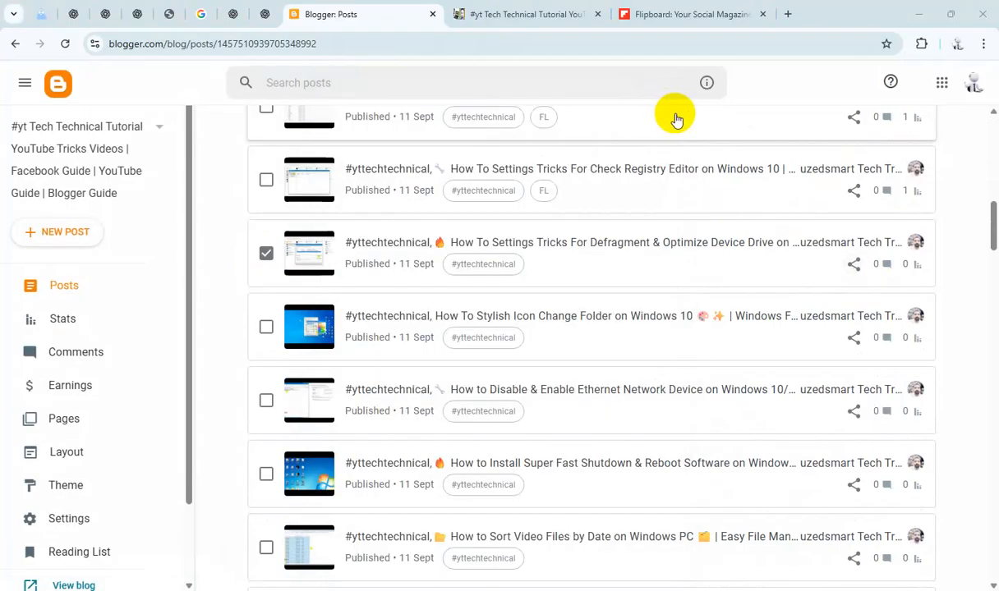
# Step: Add the Defragment post link to the Flipboard magazine
pyautogui.click(680, 13)
pyautogui.click(494, 379)
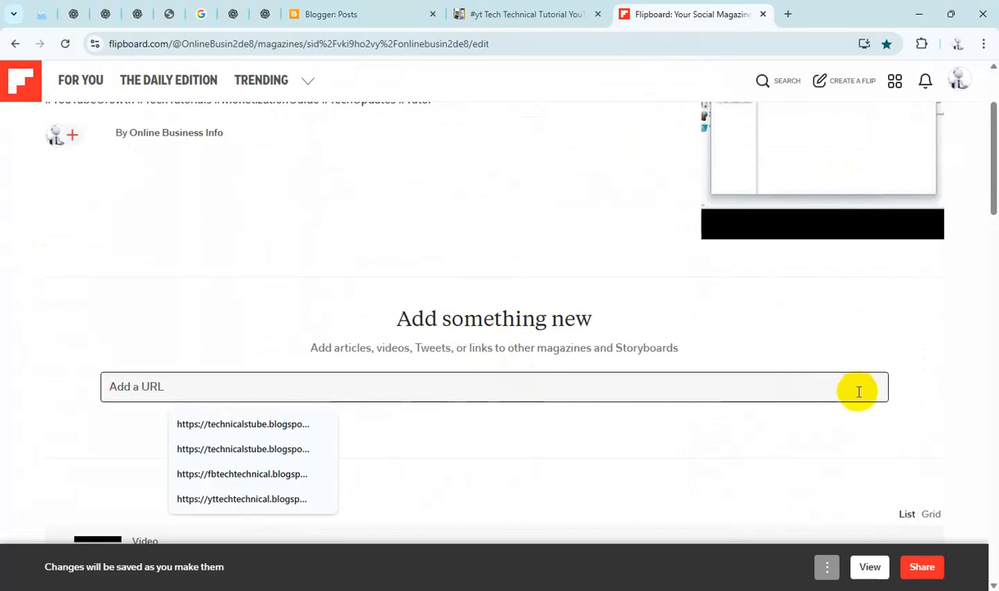
pyautogui.write('https://yttechtechnical.blogspot.com/2025/09/yttechtechnical-how-to-settings-tricks_24.html')
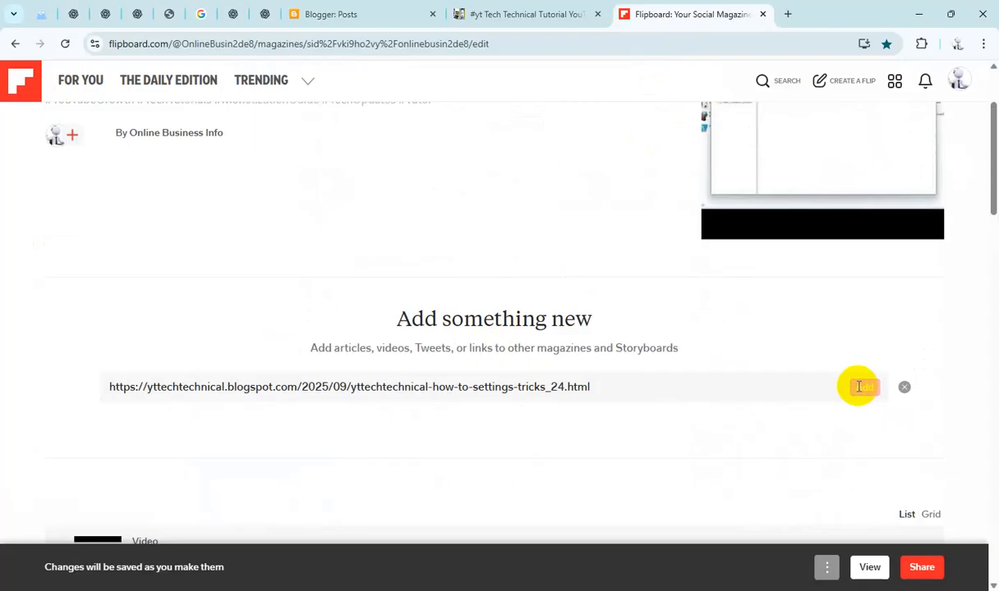
pyautogui.click(859, 387)
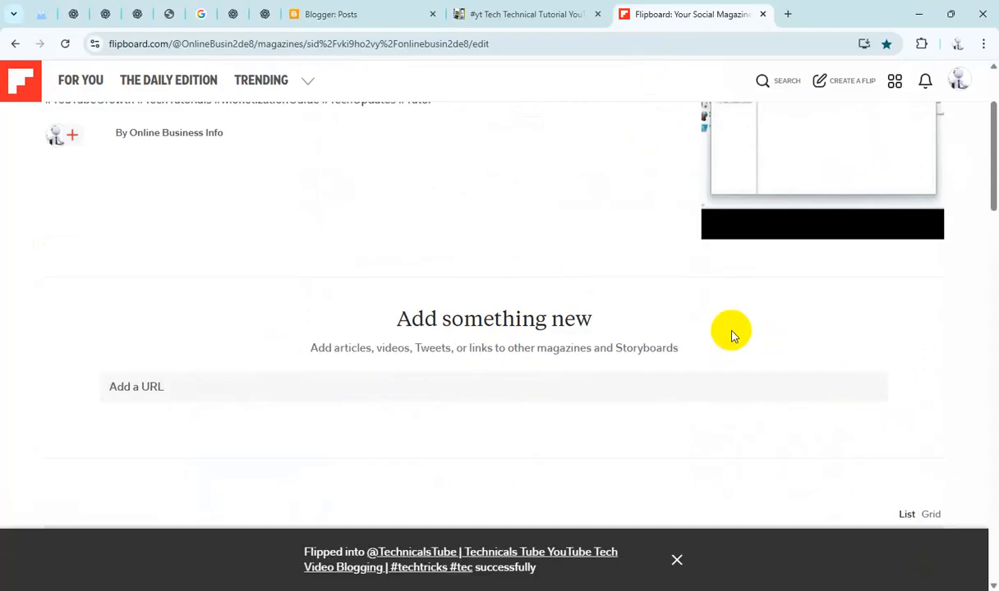
# Step: Select the Stylish Icon Change Folder post and copy its share link
pyautogui.click(359, 14)
pyautogui.scroll(-1, 384, 280)
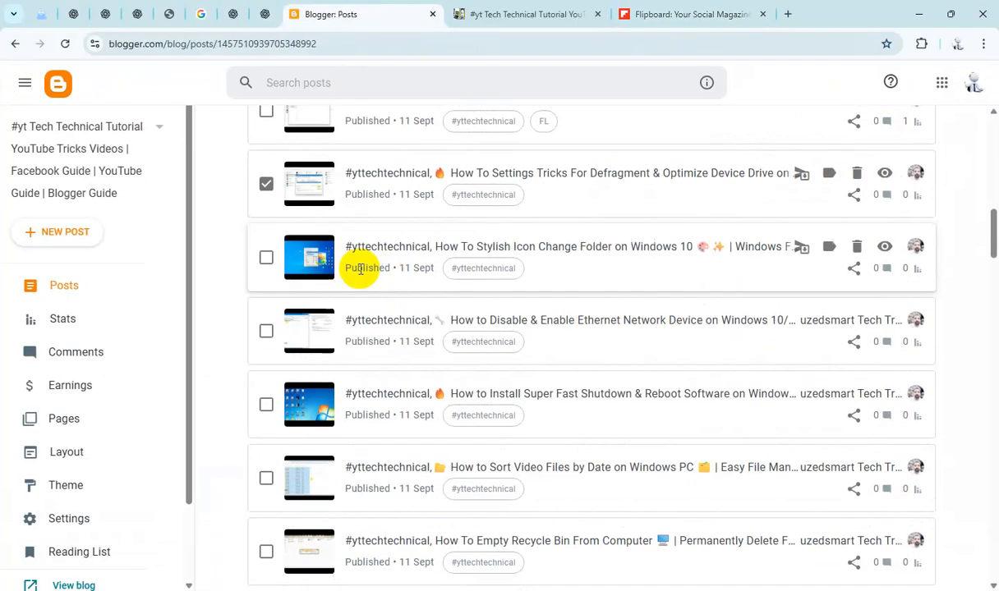
pyautogui.click(266, 260)
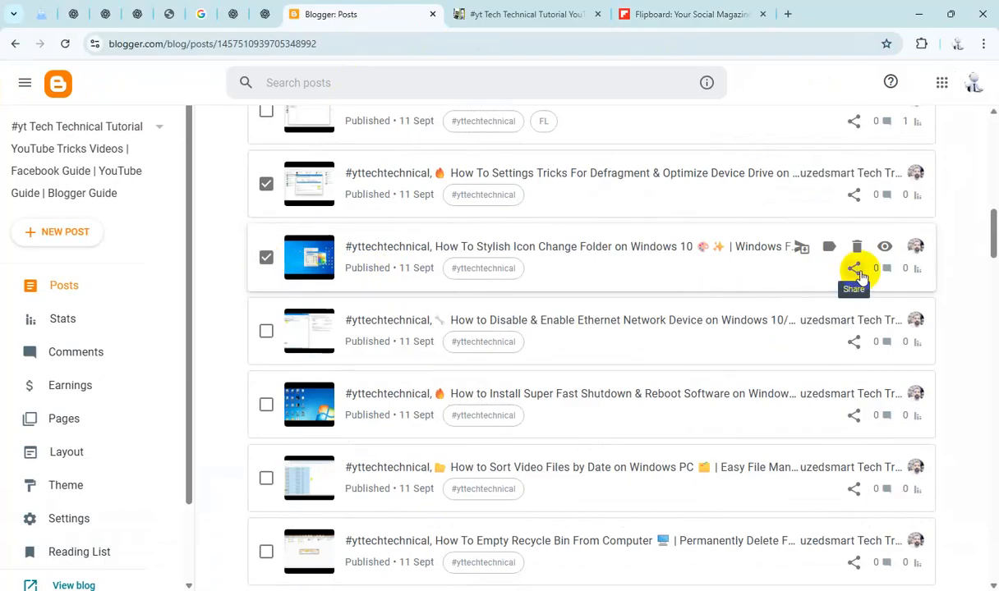
pyautogui.click(854, 272)
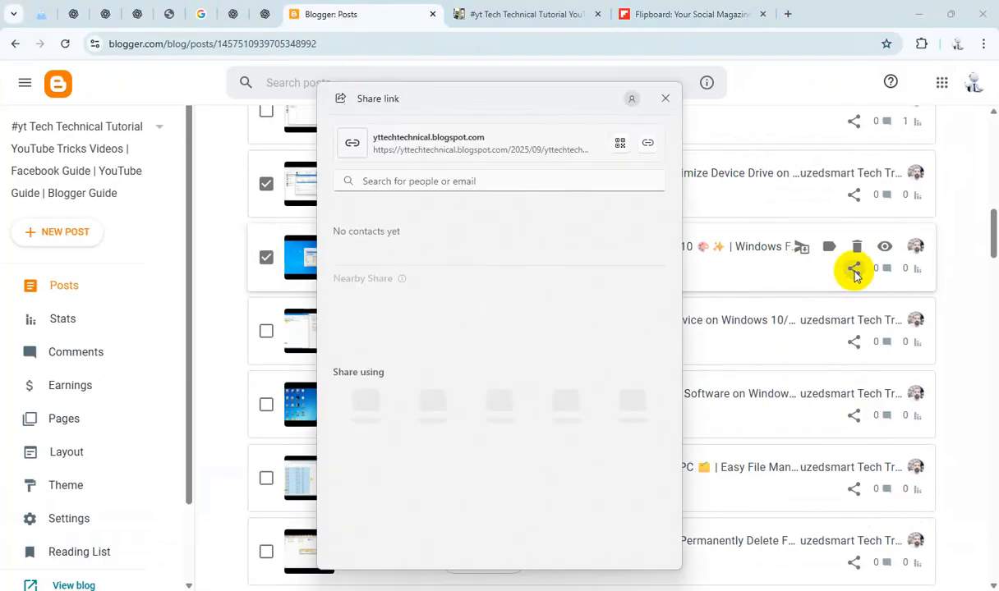
pyautogui.click(648, 143)
pyautogui.click(665, 101)
# Step: Add the Stylish Icon post link to the Flipboard magazine
pyautogui.click(675, 14)
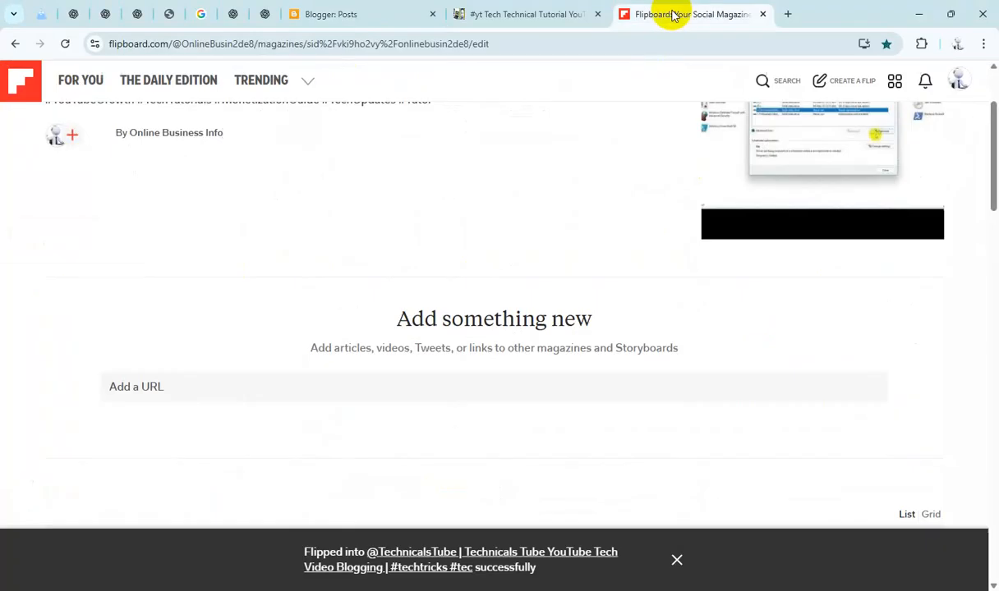
pyautogui.click(501, 384)
pyautogui.write('https://yttechtechnical.blogspot.com/2025/09/yttechtechnical-how-to-stylish-icon.html')
pyautogui.click(867, 389)
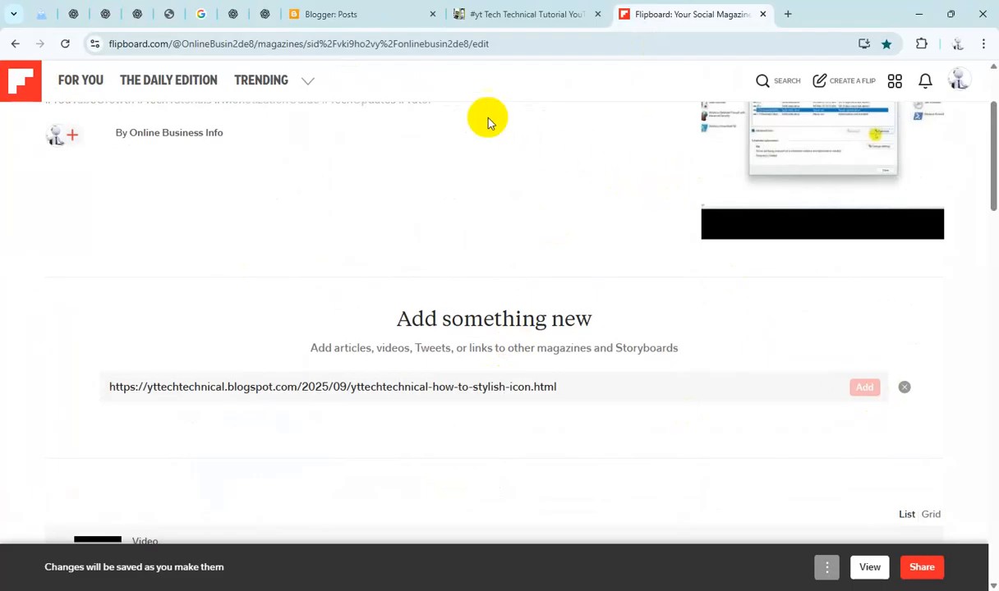
# Step: Select the Disable & Enable Ethernet Network Device post and copy its share link
pyautogui.click(373, 14)
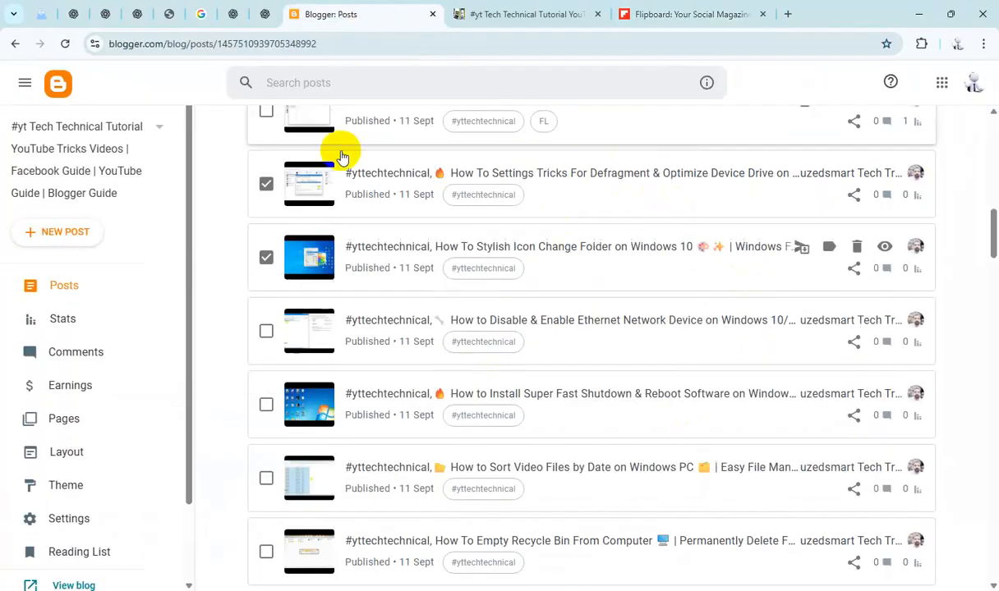
pyautogui.scroll(-1, 384, 298)
pyautogui.click(266, 263)
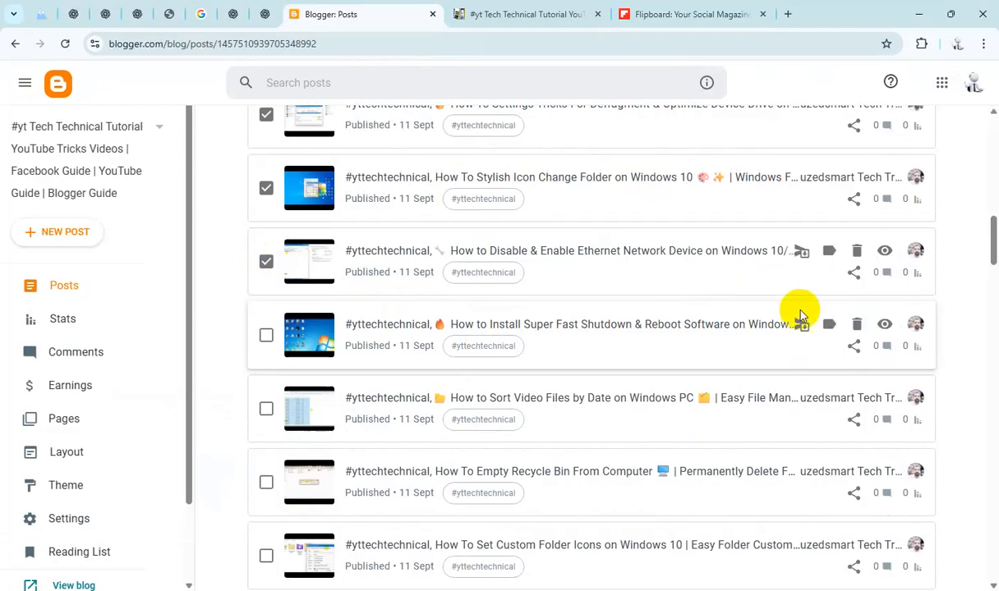
pyautogui.click(854, 276)
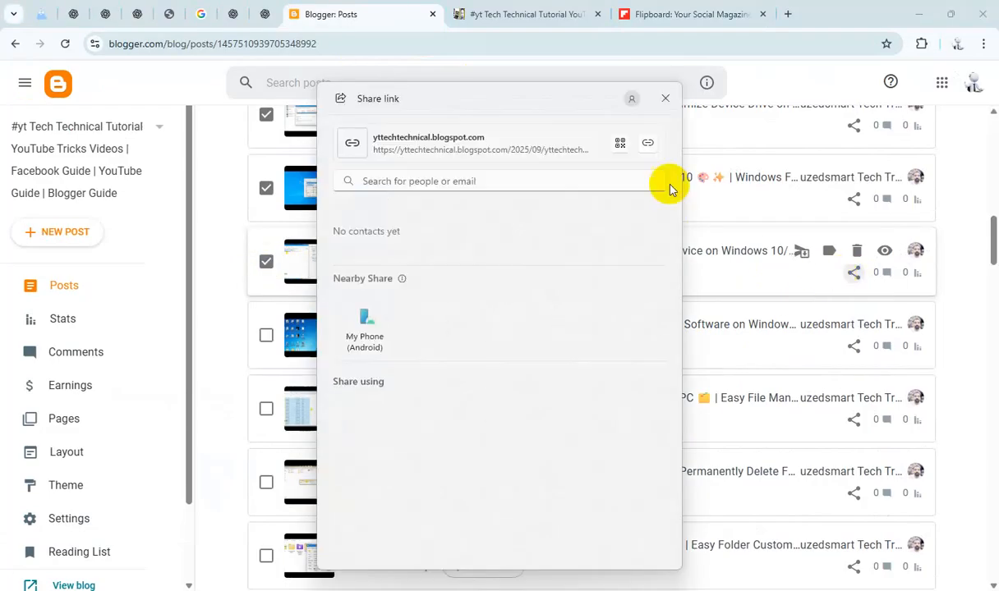
pyautogui.click(668, 100)
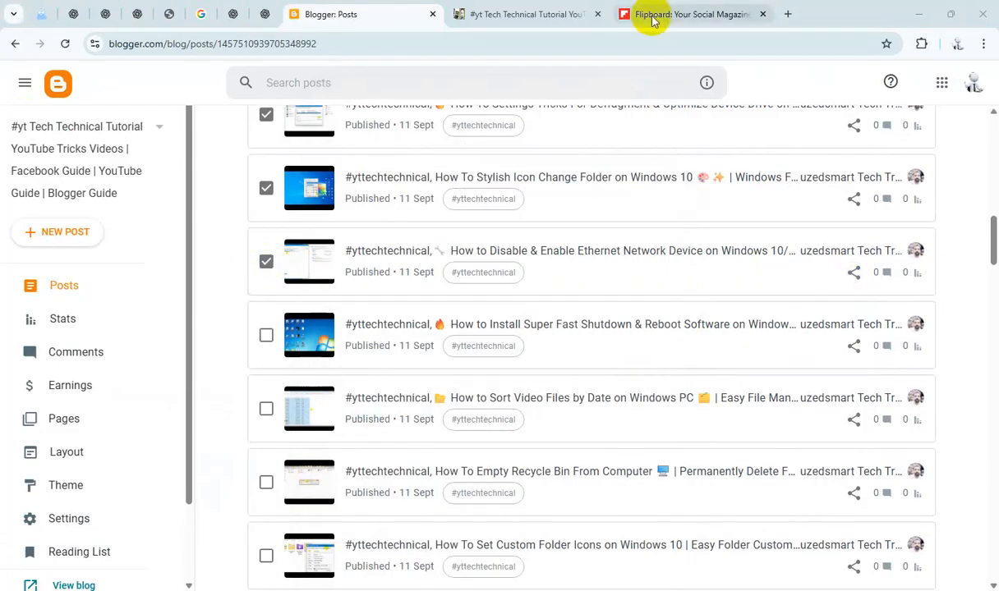
# Step: Add the Disable & Enable Ethernet post link to the Flipboard magazine
pyautogui.click(653, 14)
pyautogui.click(510, 393)
pyautogui.hotkey('ctrl', 'v')
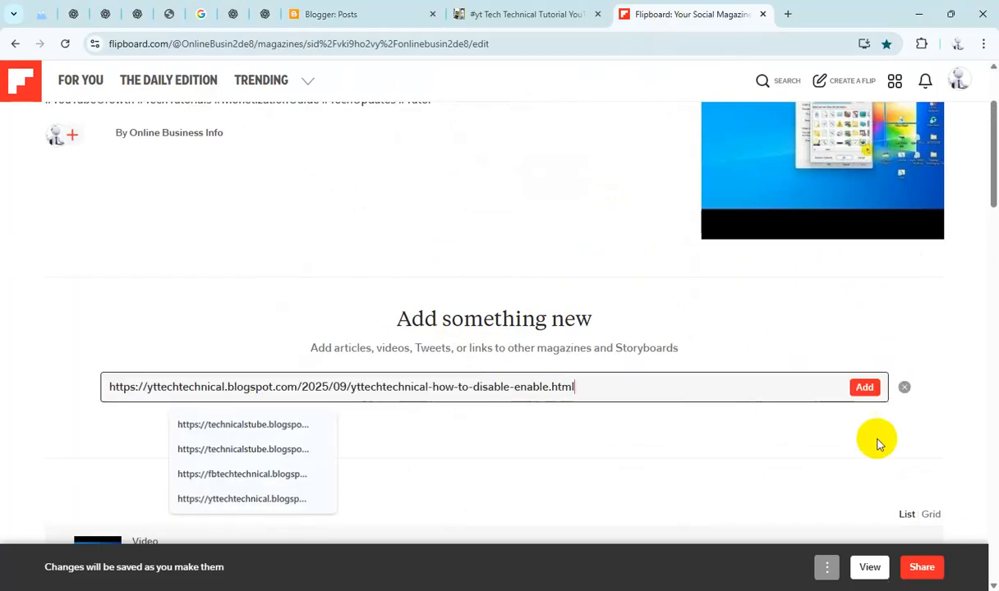
pyautogui.click(863, 387)
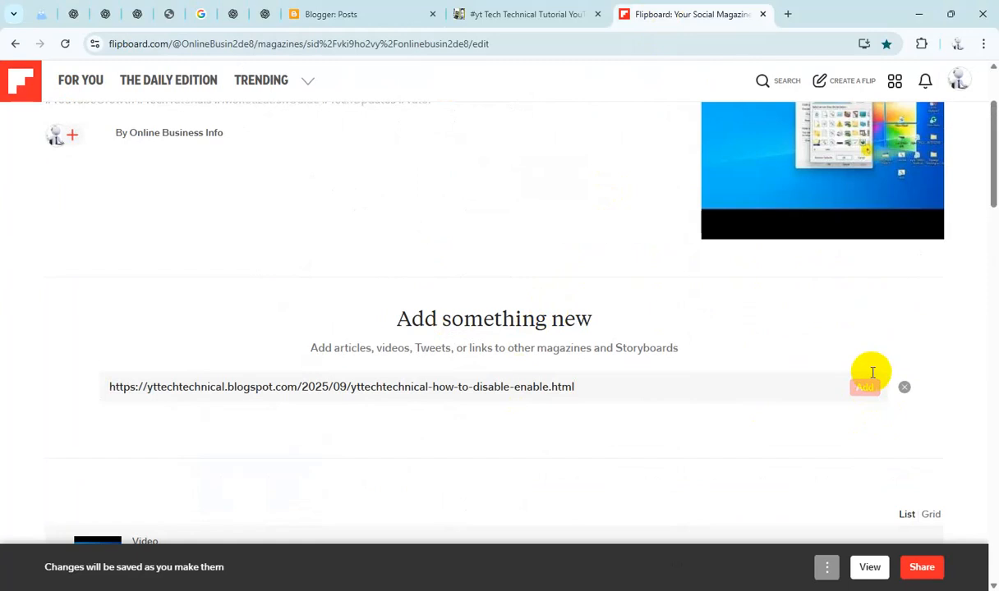
# Step: Select the Install Super Fast Shutdown & Reboot Software post and copy its share link
pyautogui.click(385, 16)
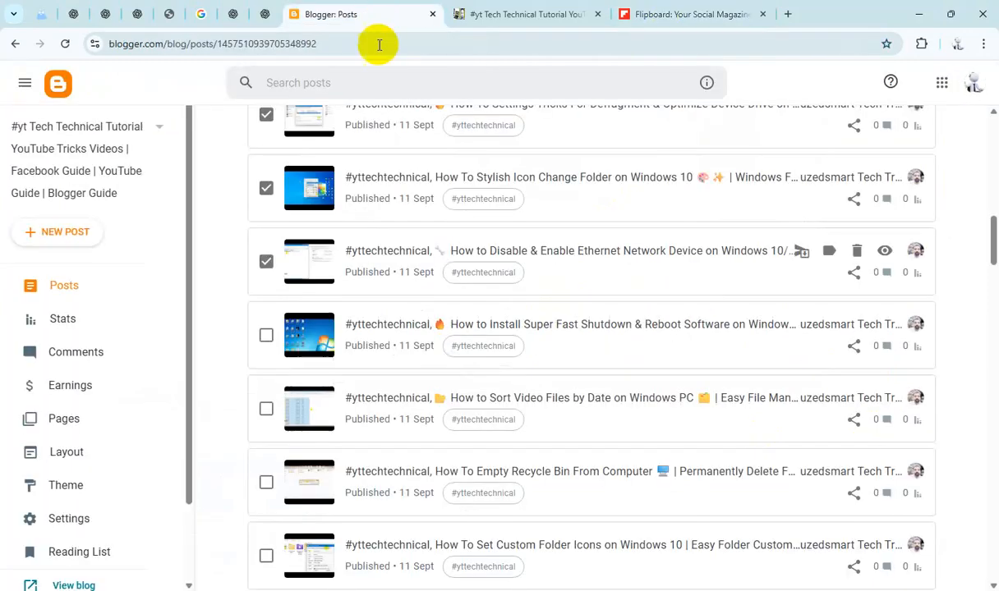
pyautogui.scroll(-1, 417, 285)
pyautogui.click(265, 265)
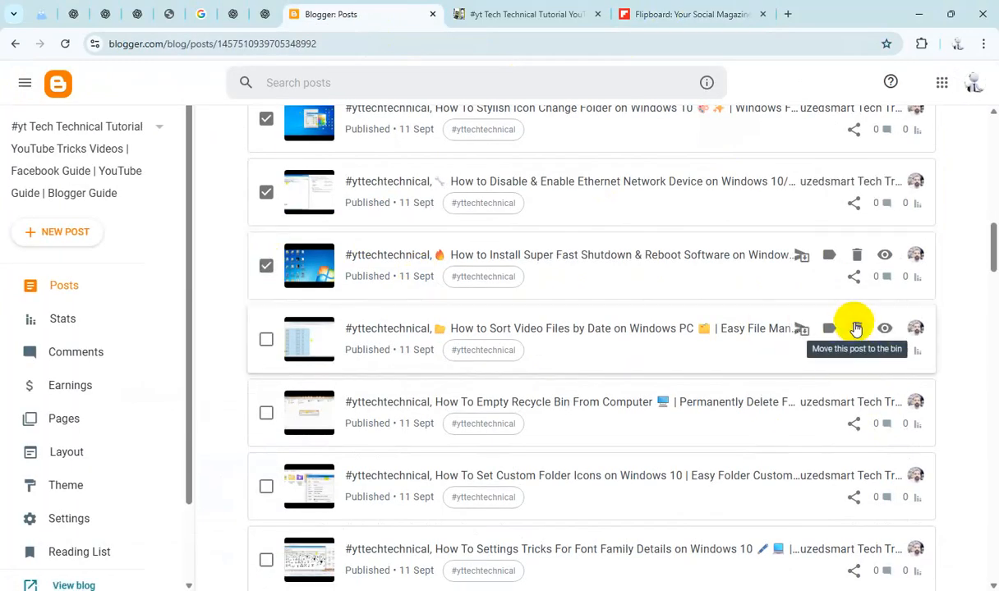
pyautogui.click(854, 276)
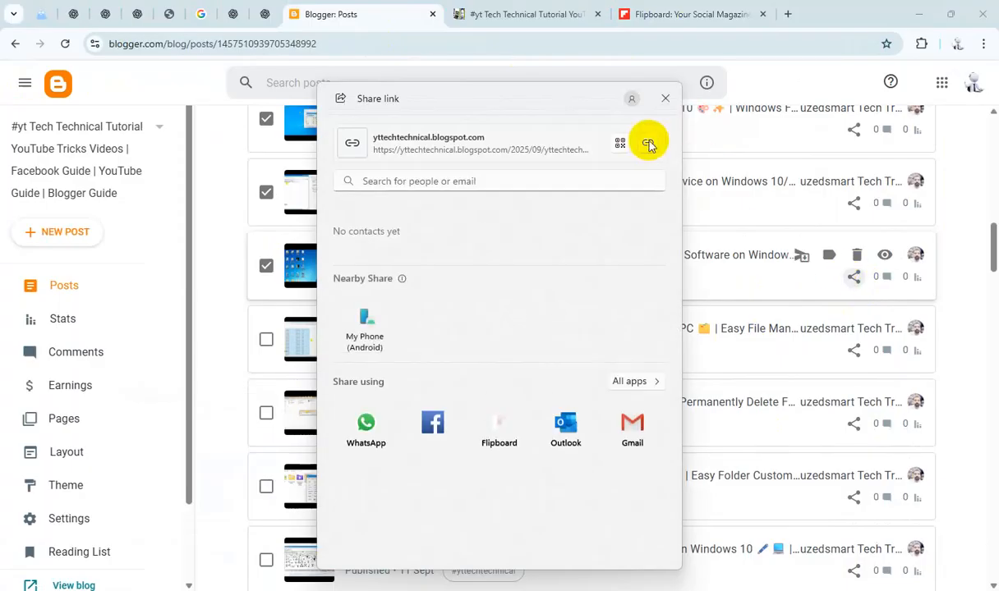
pyautogui.click(666, 99)
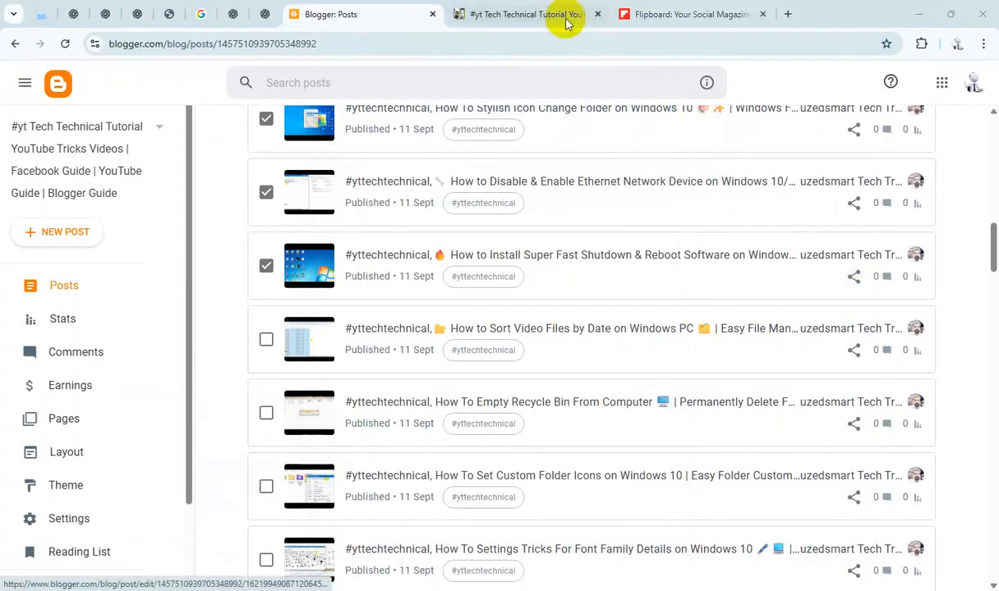
# Step: Add the Install Super Fast Shutdown & Reboot Software post link to the Flipboard magazine
pyautogui.click(680, 15)
pyautogui.click(464, 384)
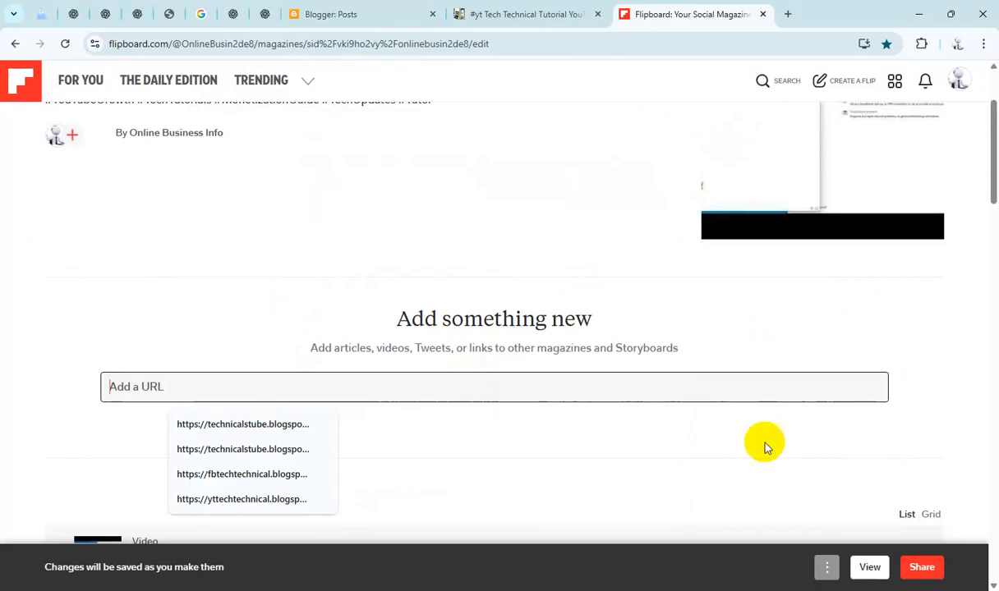
pyautogui.hotkey('ctrl', 'v')
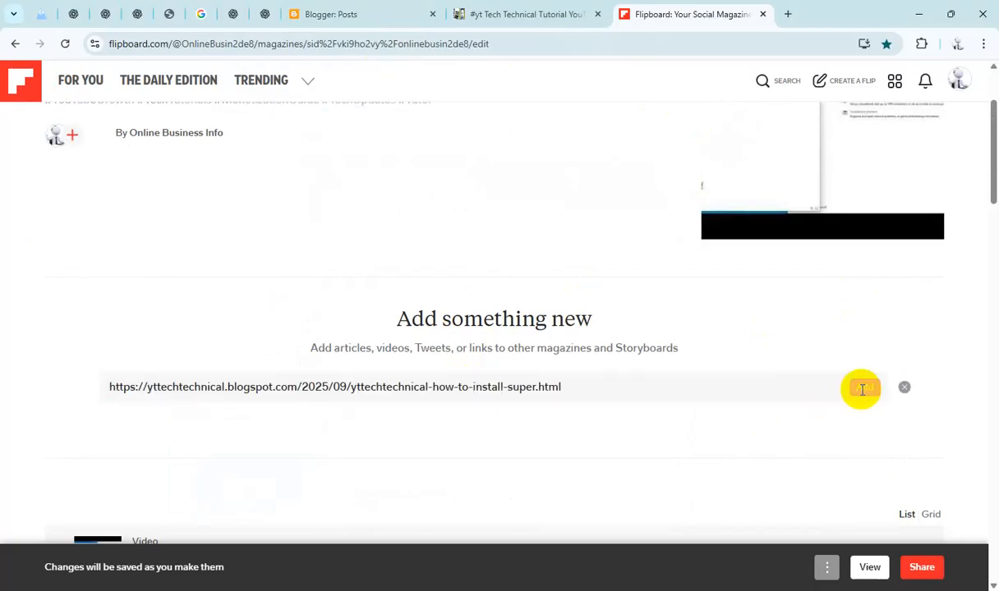
pyautogui.click(861, 389)
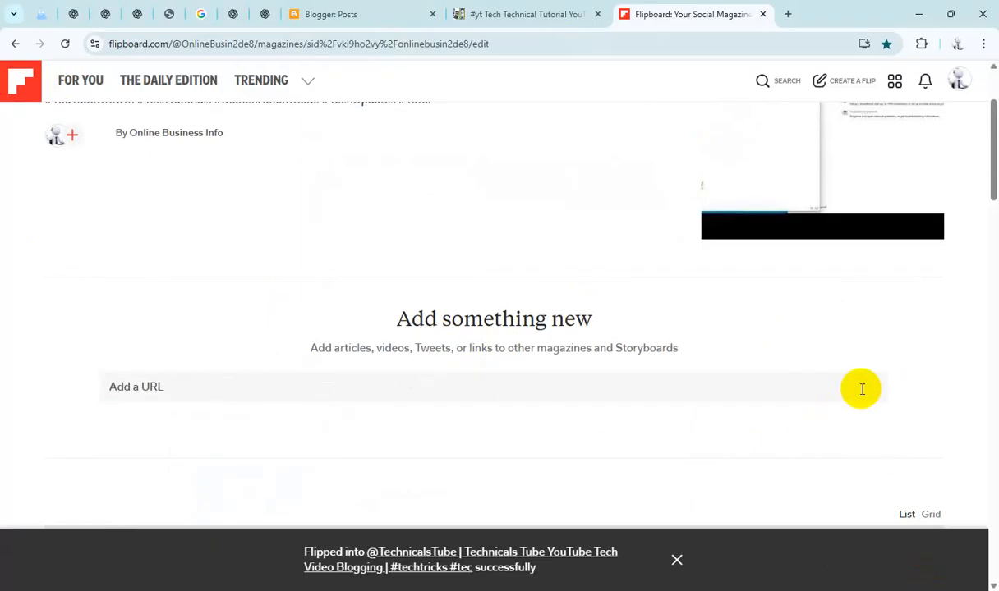
# Step: Select the Sort Video Files by Date post and copy its share link
pyautogui.click(350, 14)
pyautogui.scroll(-1, 378, 214)
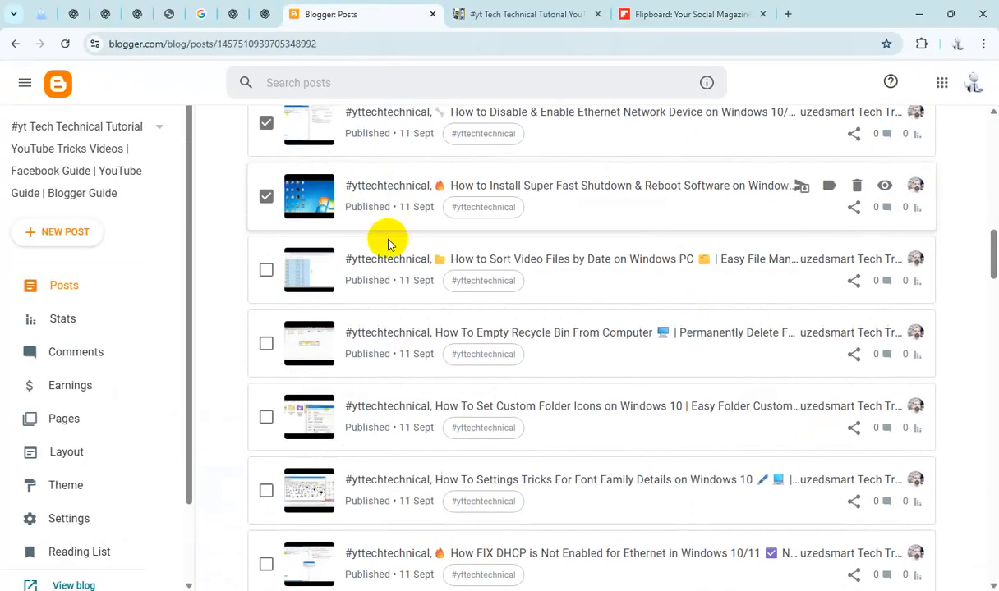
pyautogui.click(267, 271)
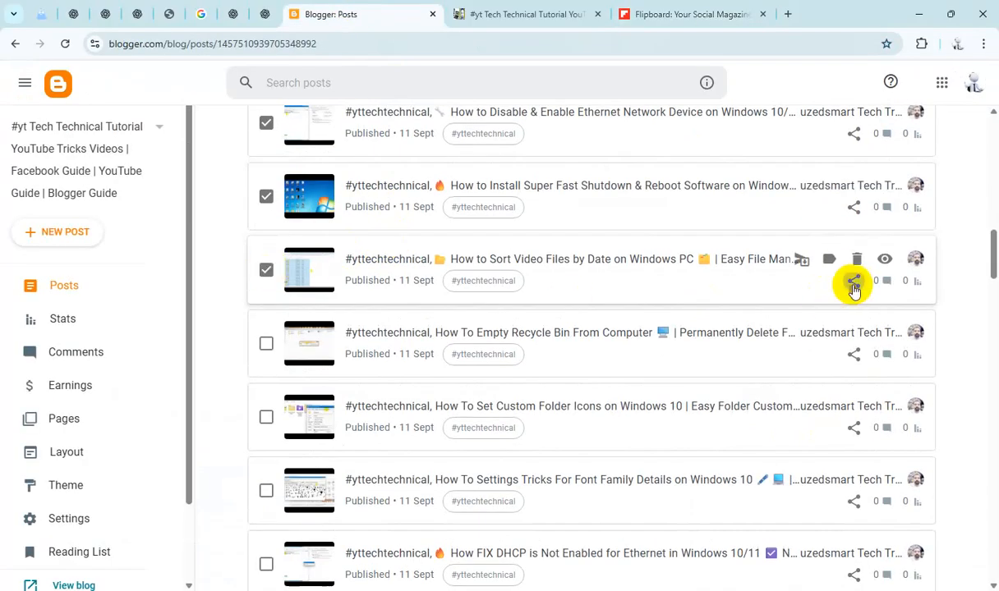
pyautogui.click(854, 285)
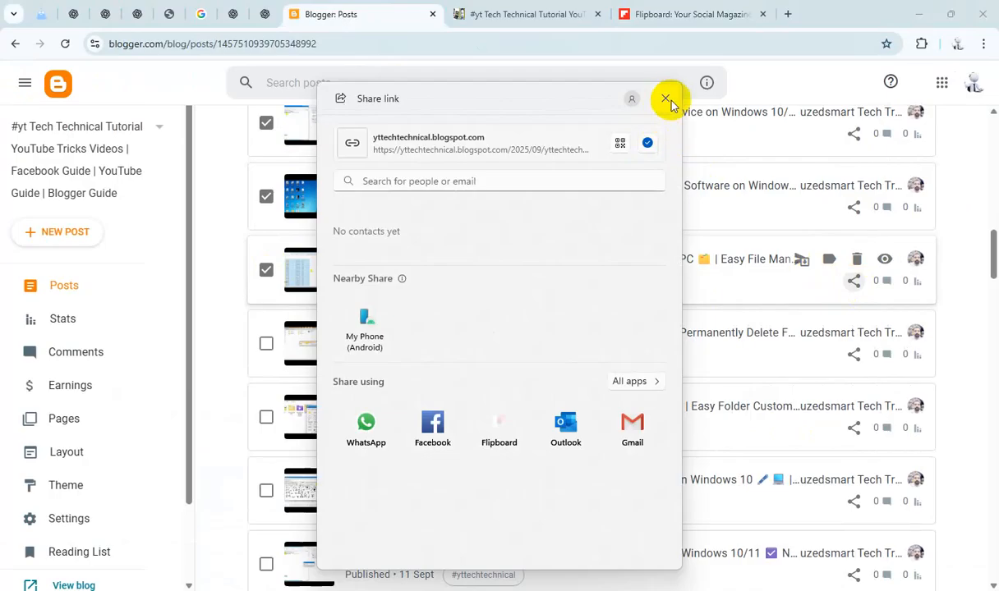
pyautogui.click(666, 101)
# Step: Add the Sort Video Files post link to the Flipboard magazine
pyautogui.click(676, 17)
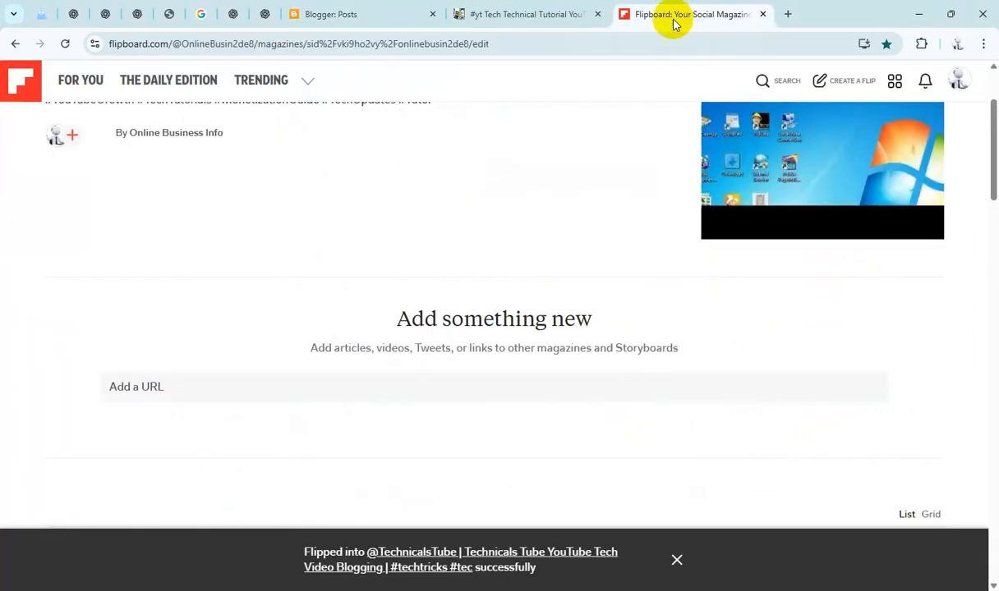
pyautogui.click(593, 386)
pyautogui.write('https://yttechtechnical.blogspot.com/2025/09/yttechtechnical-how-to-sort-video-files.html')
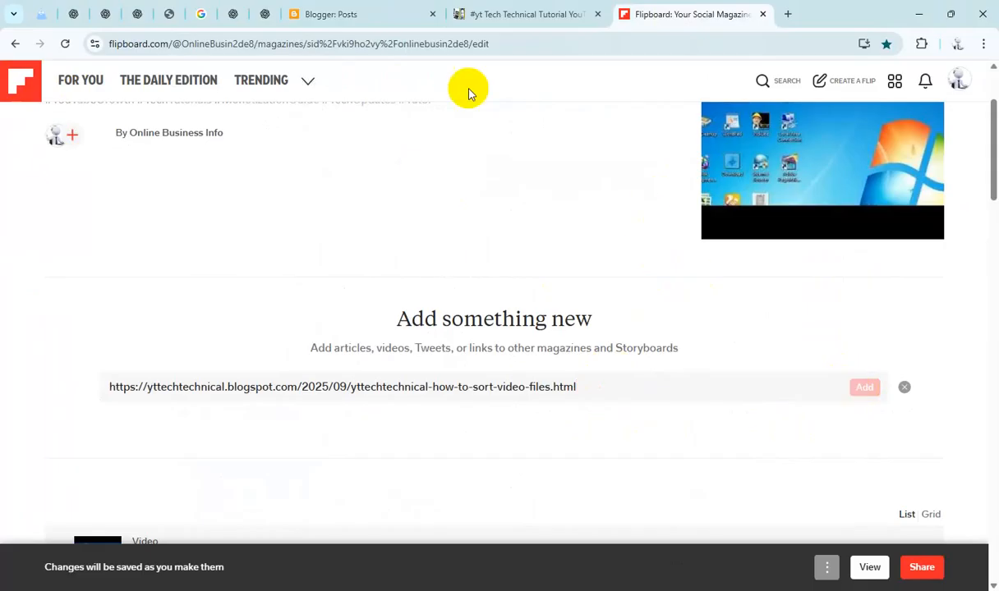
# Step: Select the Empty Recycle Bin From Computer post and copy its share link
pyautogui.click(384, 17)
pyautogui.scroll(-1, 390, 261)
pyautogui.click(266, 276)
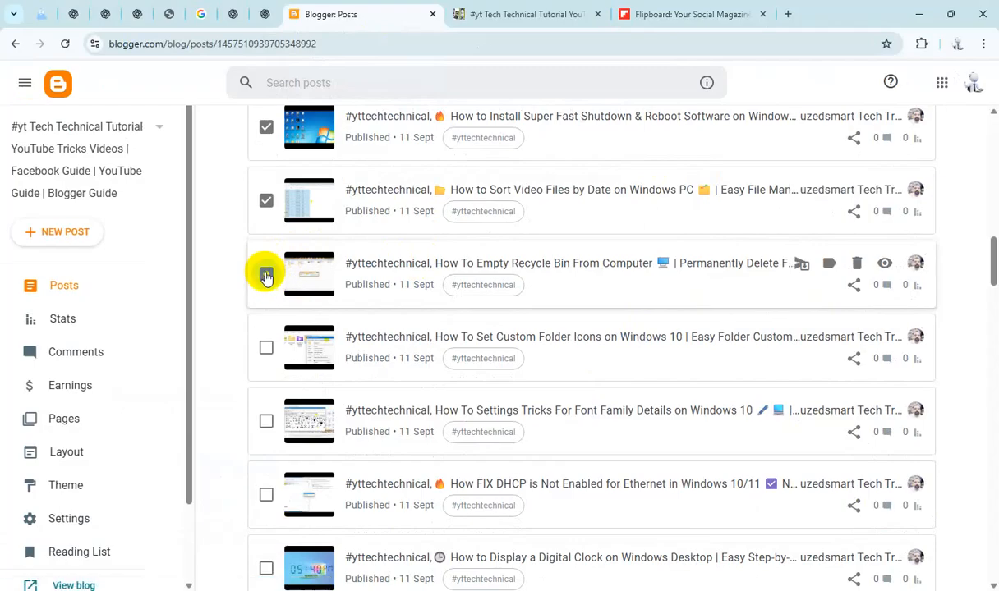
pyautogui.click(854, 286)
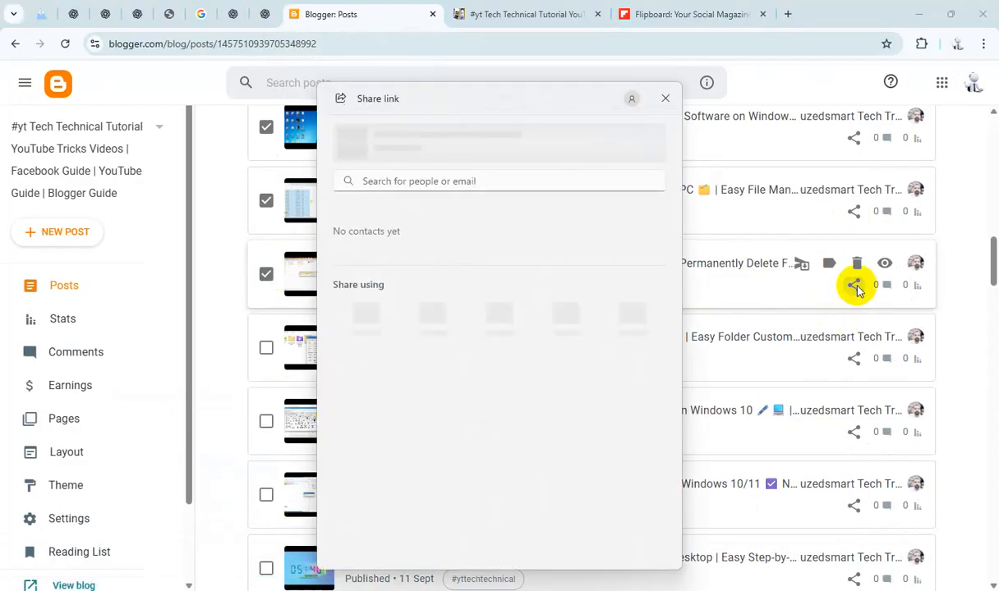
pyautogui.click(666, 98)
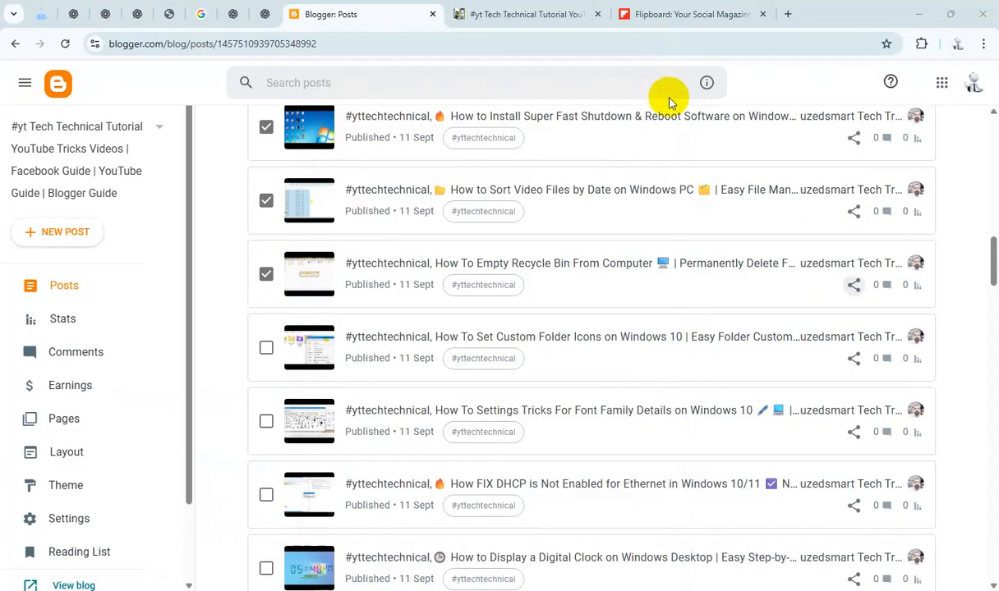
# Step: Add the Empty Recycle Bin post link to the Flipboard magazine
pyautogui.click(649, 14)
pyautogui.click(487, 382)
pyautogui.write('https://yttechtechnical.blogspot.com/2025/09/yttechtechnical-how-to-empty-recycle.html')
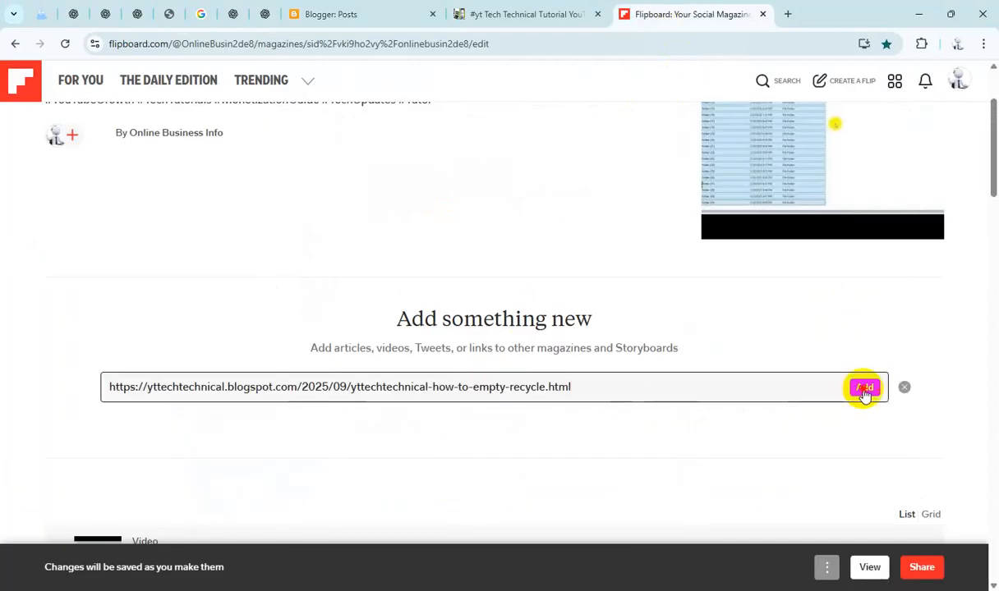
pyautogui.click(863, 388)
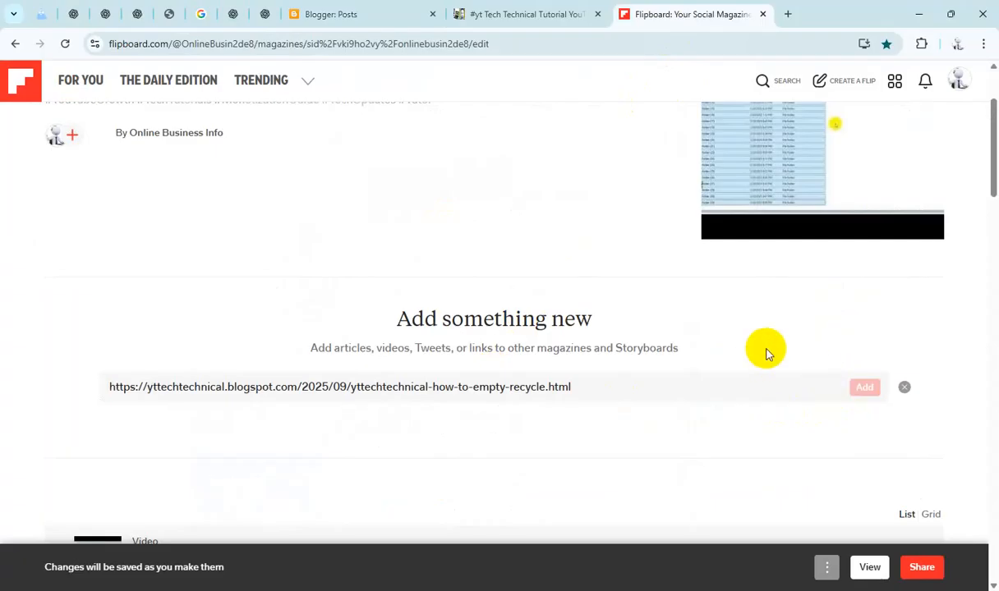
# Step: Select the Set Custom Folder Icons post and copy its share link
pyautogui.click(368, 16)
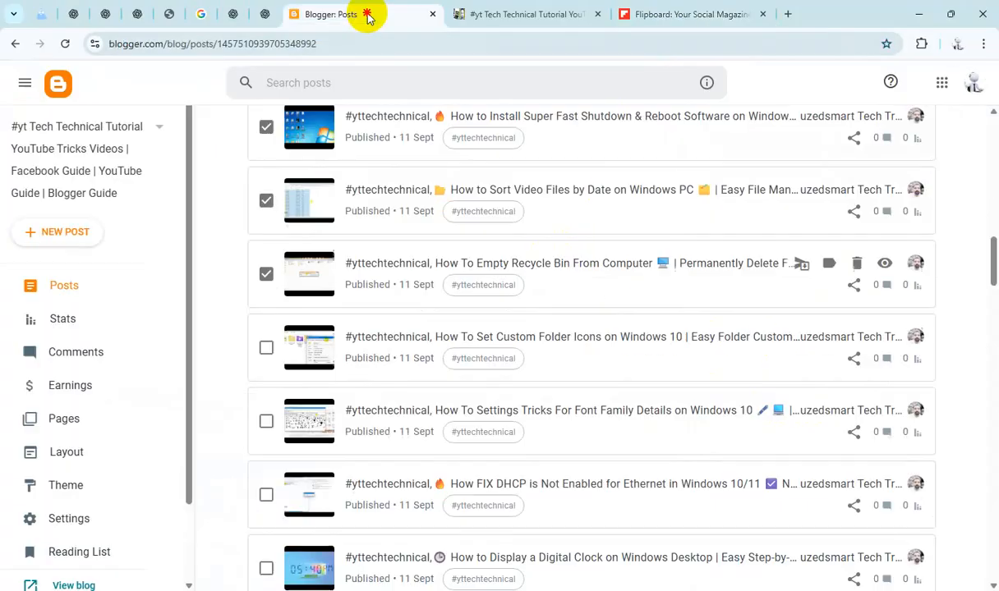
pyautogui.scroll(-1, 345, 286)
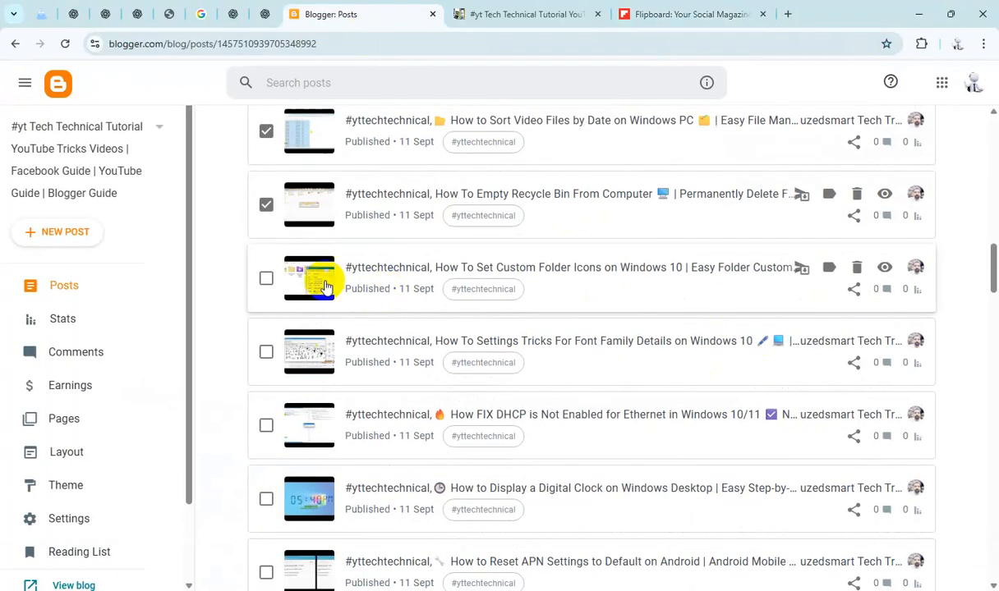
pyautogui.click(266, 279)
pyautogui.click(855, 293)
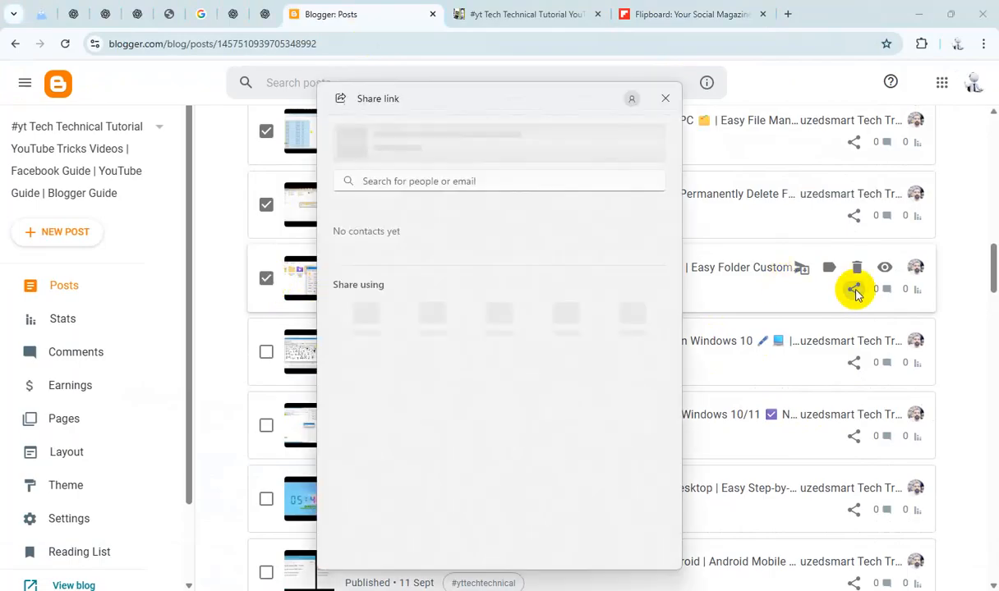
pyautogui.click(648, 143)
pyautogui.click(664, 99)
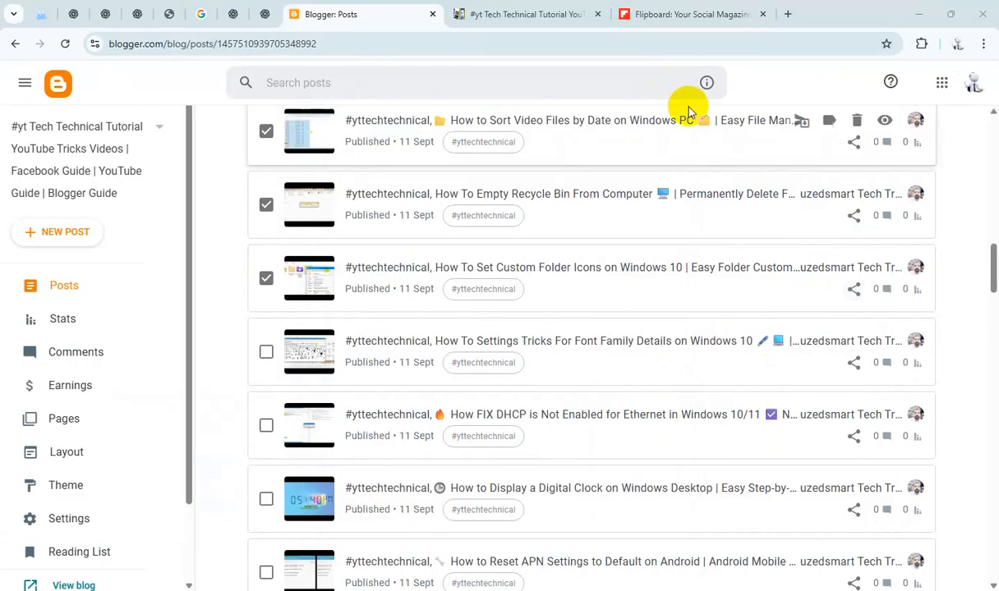
# Step: Add the Custom Folder Icons post link to the Flipboard magazine
pyautogui.click(646, 13)
pyautogui.click(455, 383)
pyautogui.write('https://yttechtechnical.blogspot.com/2025/09/yttechtechnical-how-to-set-custom.html')
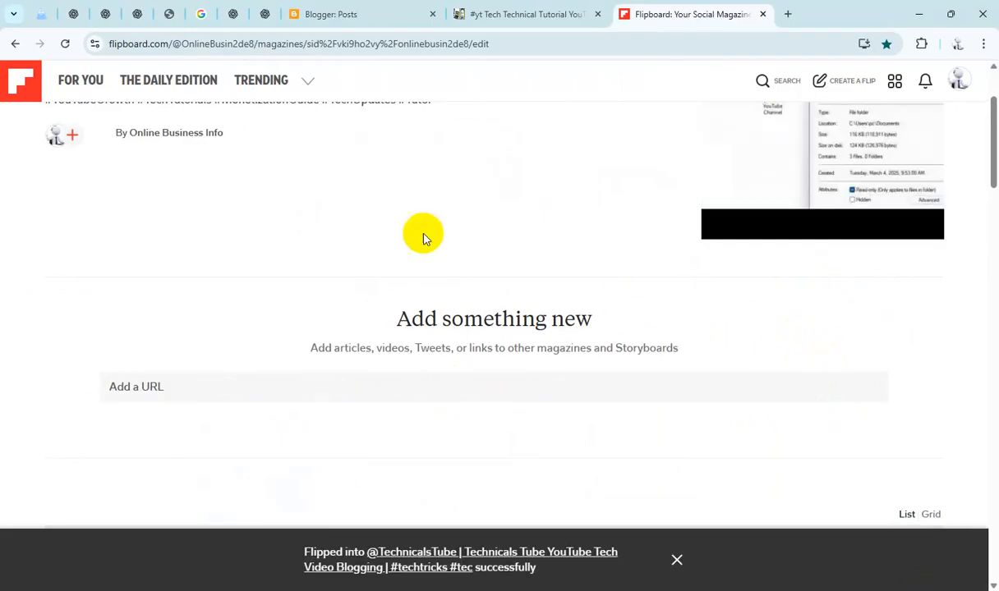
# Step: Select the Settings Tricks For Font Family Details post and copy its share link
pyautogui.click(352, 15)
pyautogui.scroll(-3, 374, 252)
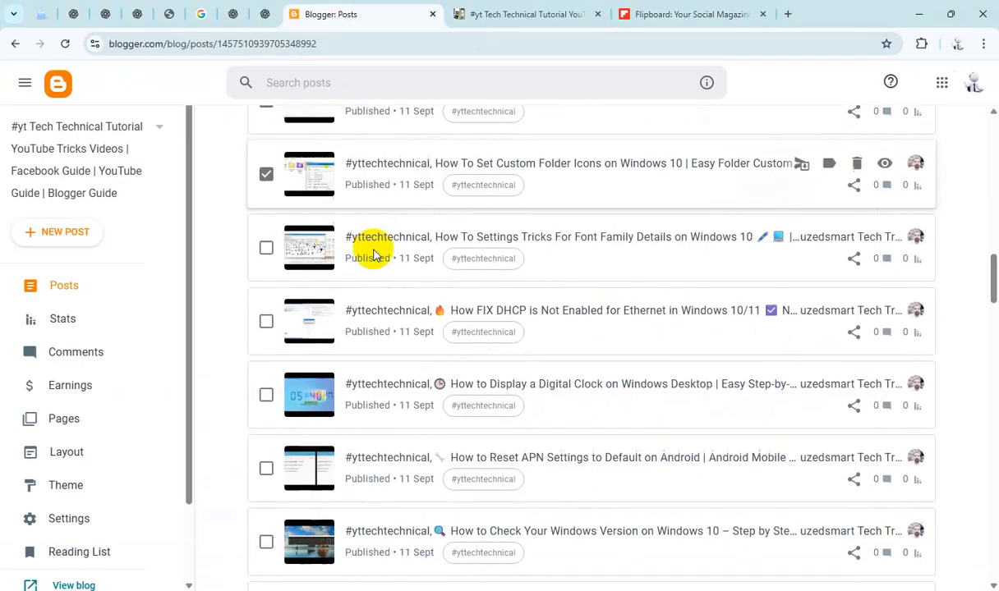
pyautogui.click(266, 214)
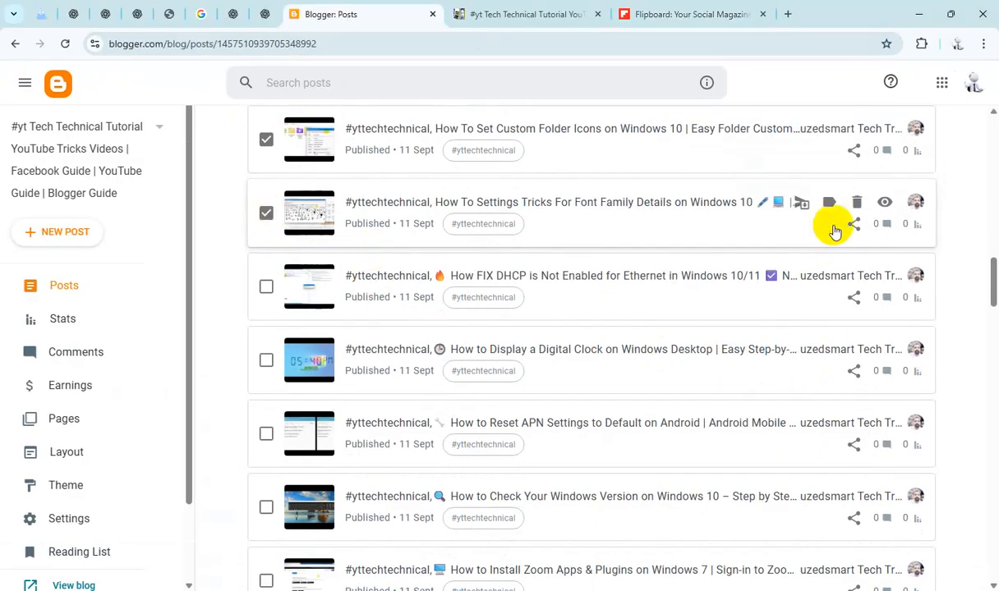
pyautogui.click(854, 227)
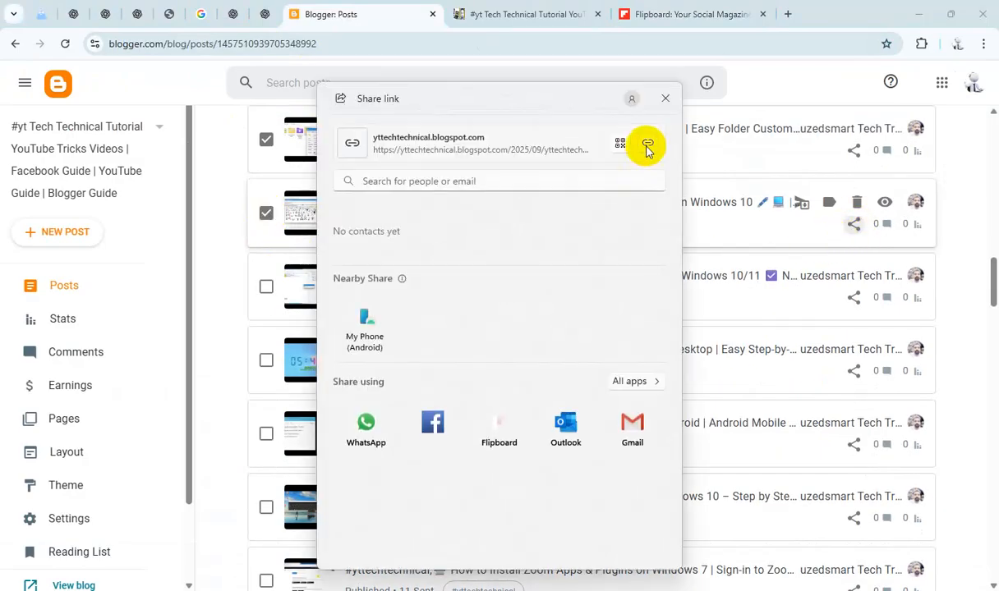
pyautogui.click(665, 99)
# Step: Add the Font Family Details post link to the Flipboard magazine
pyautogui.click(665, 22)
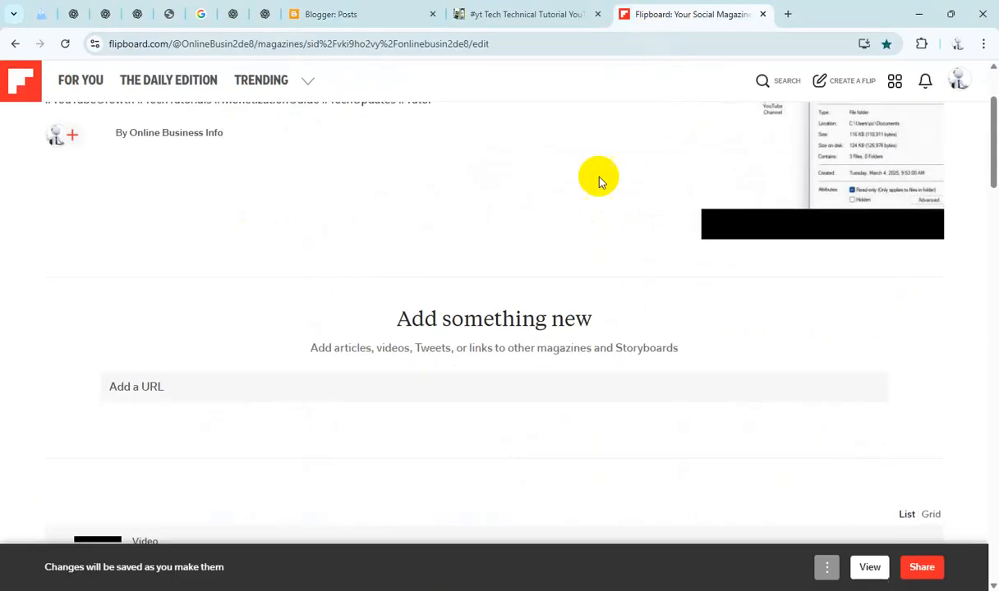
pyautogui.click(490, 385)
pyautogui.write('https://yttechtechnical.blogspot.com/2025/09/yttechtechnical-how-to-settings-tricks_11.html')
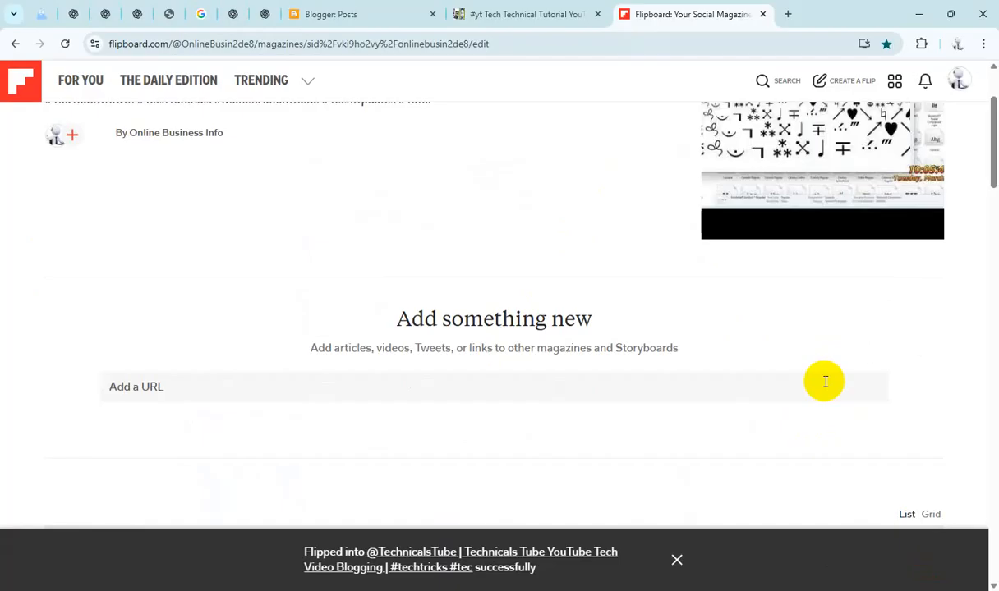
# Step: Select the FIX DHCP is Not Enabled for Ethernet post and copy its share link
pyautogui.click(371, 15)
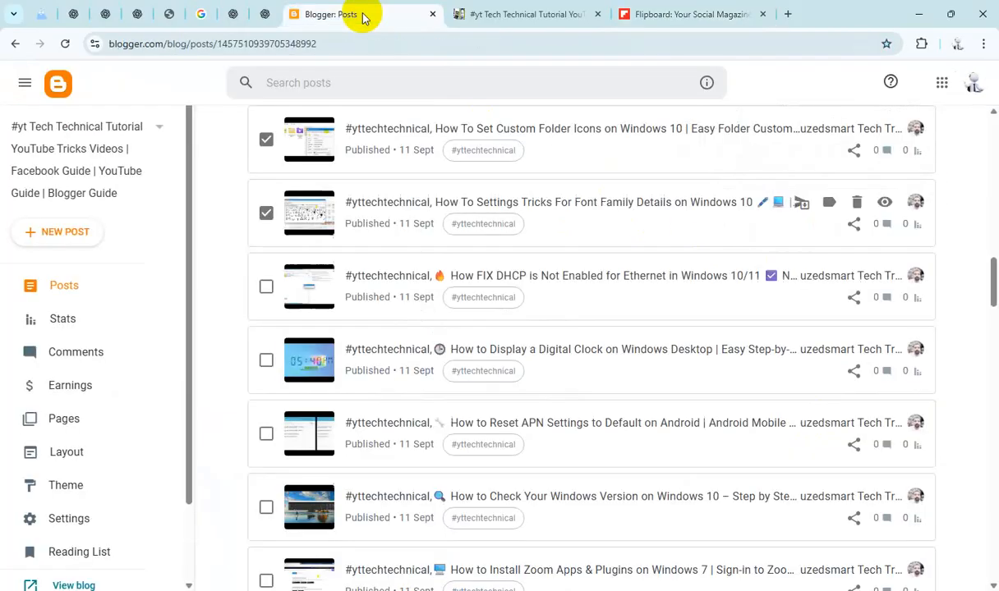
pyautogui.click(267, 288)
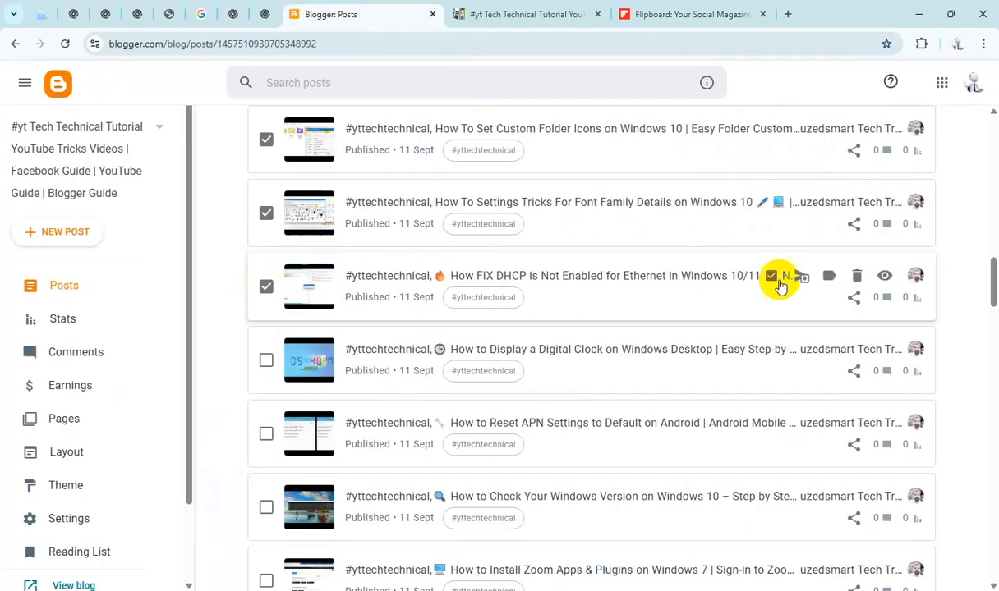
pyautogui.click(854, 302)
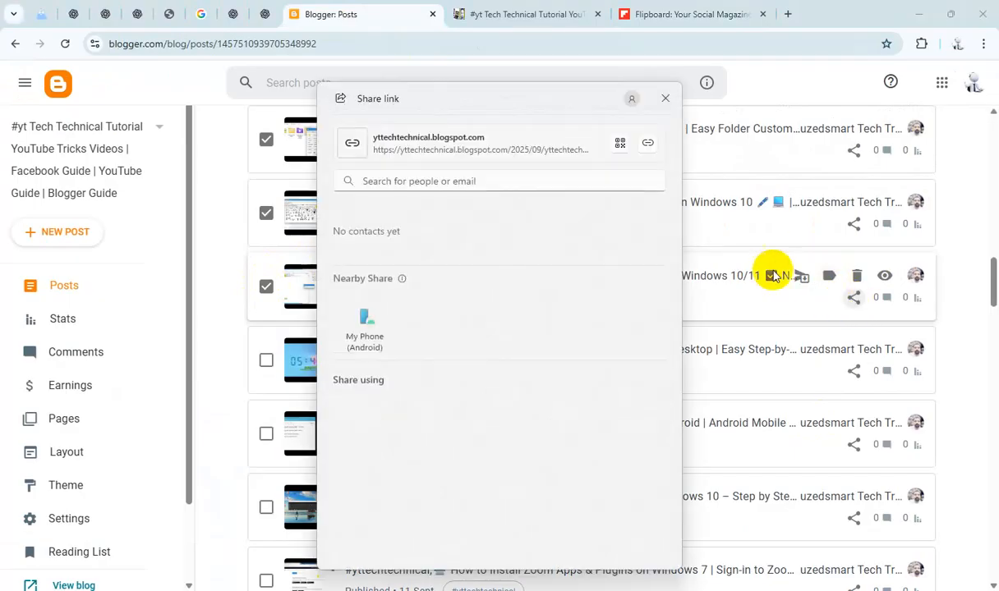
pyautogui.click(665, 99)
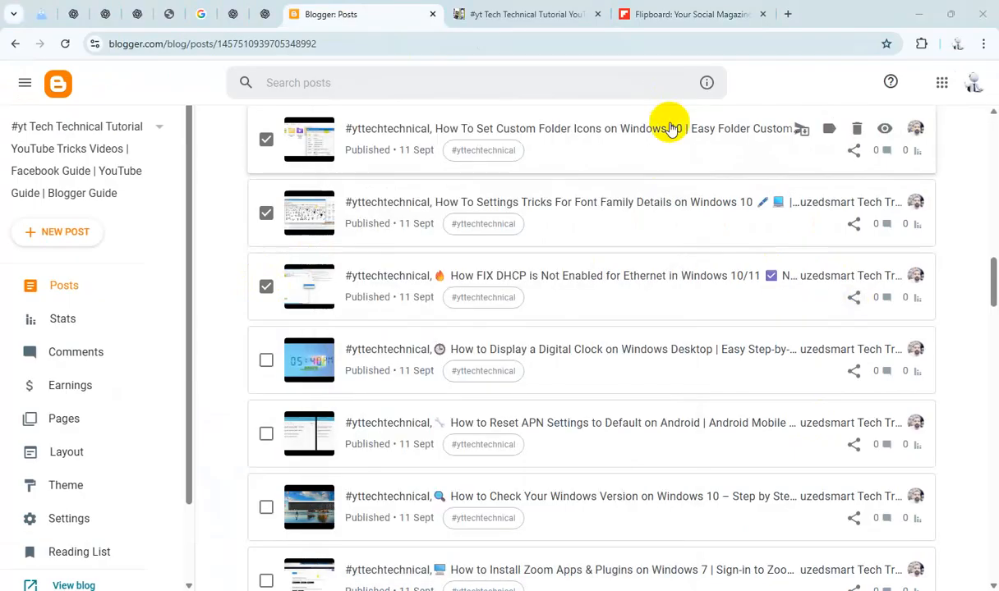
# Step: Add the FIX DHCP post link to the Flipboard magazine
pyautogui.click(660, 15)
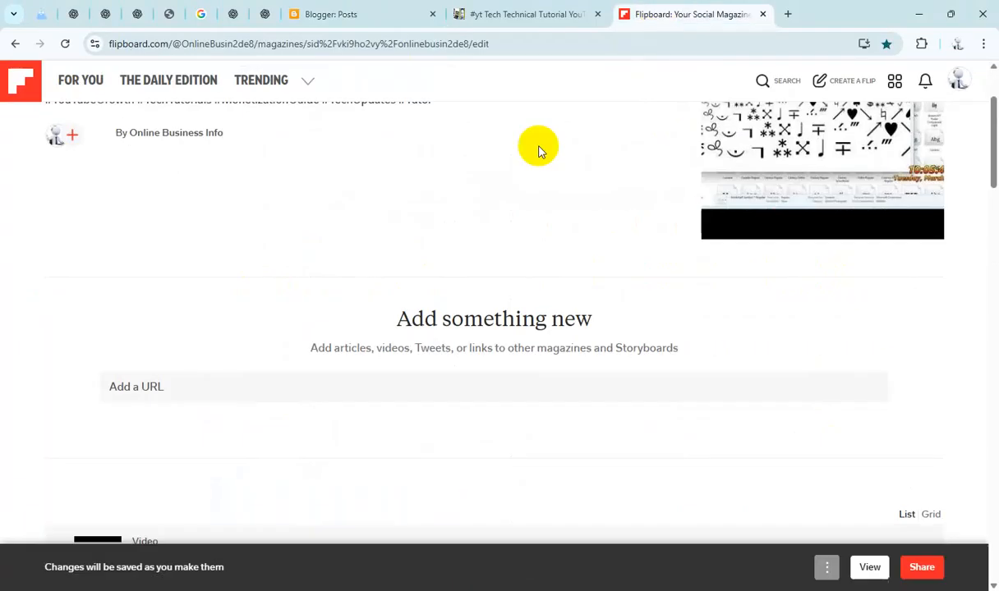
pyautogui.click(386, 378)
pyautogui.write('https://yttechtechnical.blogspot.com/2025/09/yttechtechnical-how-fix-dhcp-is-not.html')
pyautogui.click(863, 394)
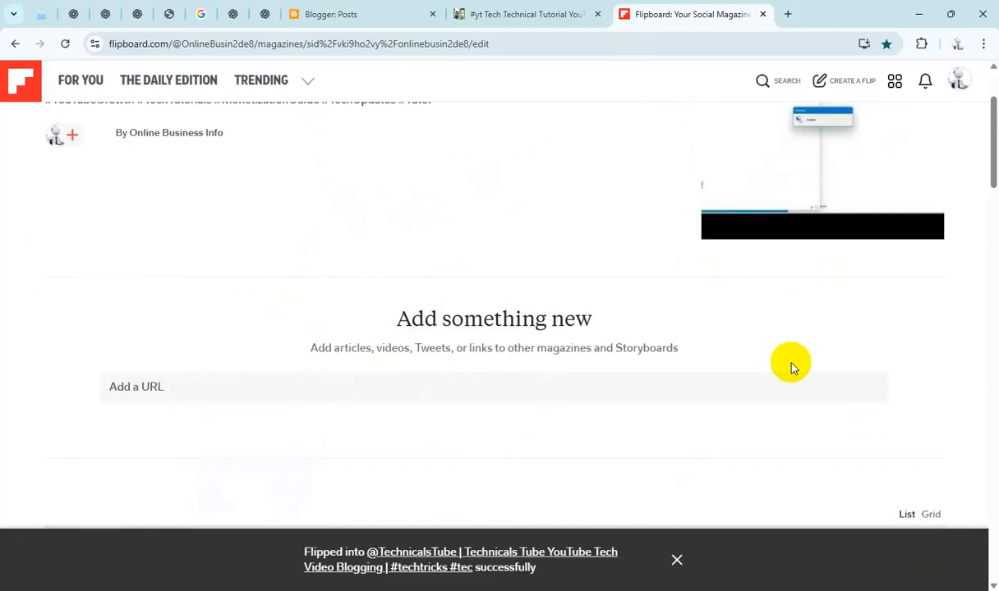
# Step: Select the Display a Digital Clock on Windows Desktop post and copy its share link
pyautogui.click(338, 14)
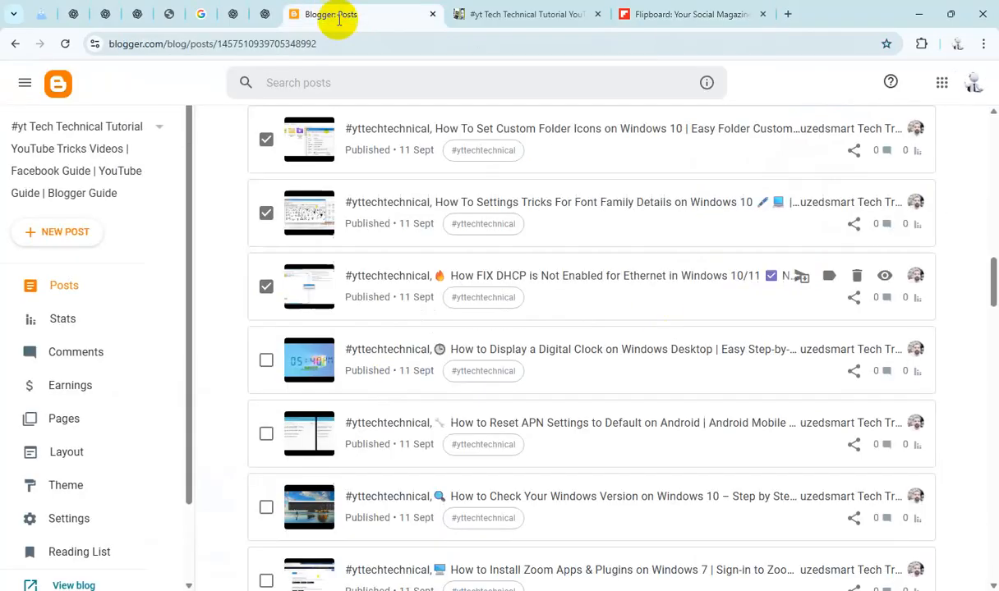
pyautogui.scroll(-1, 446, 267)
pyautogui.click(265, 290)
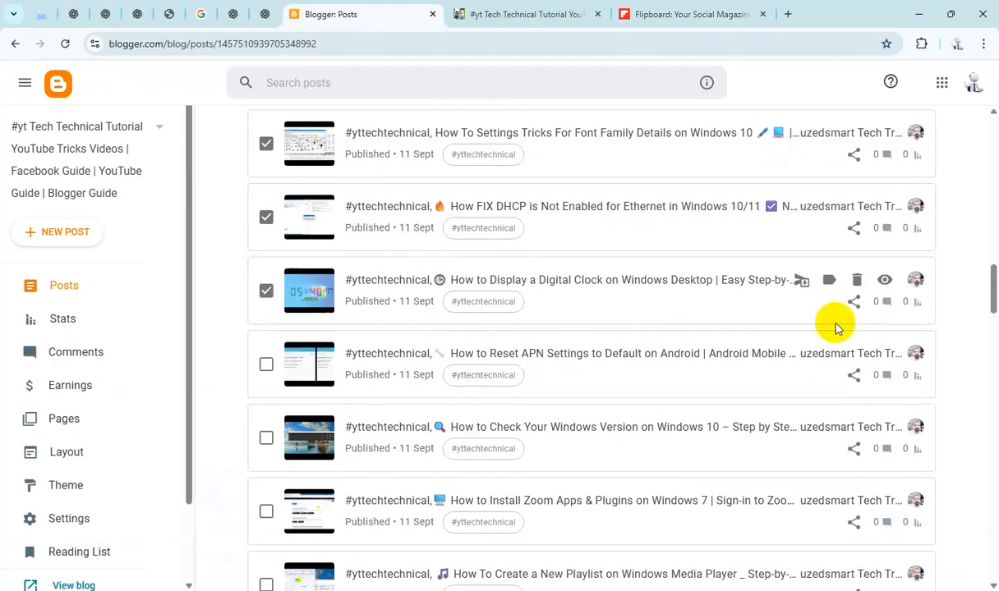
pyautogui.click(855, 304)
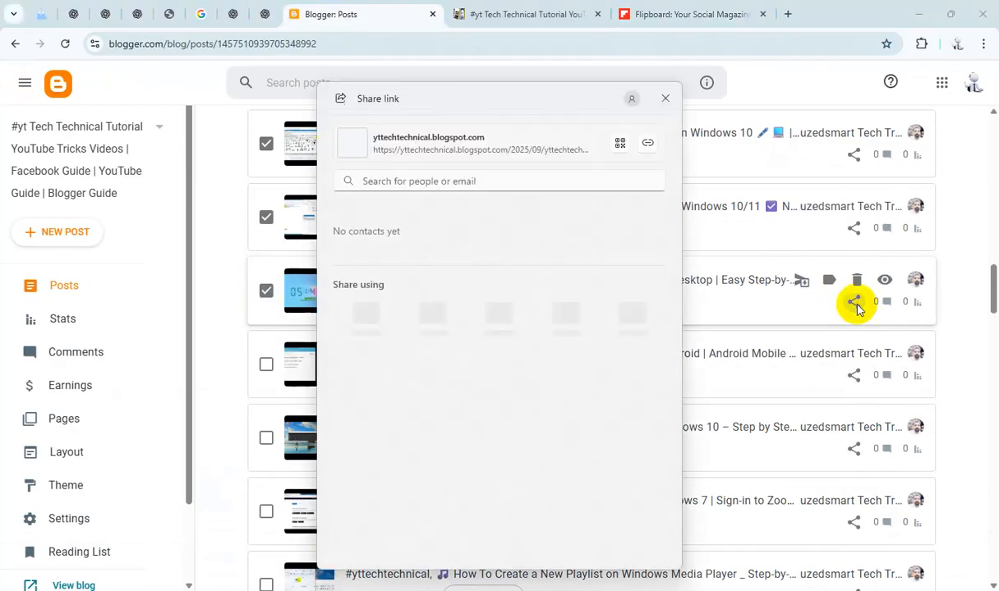
pyautogui.click(648, 145)
pyautogui.click(666, 100)
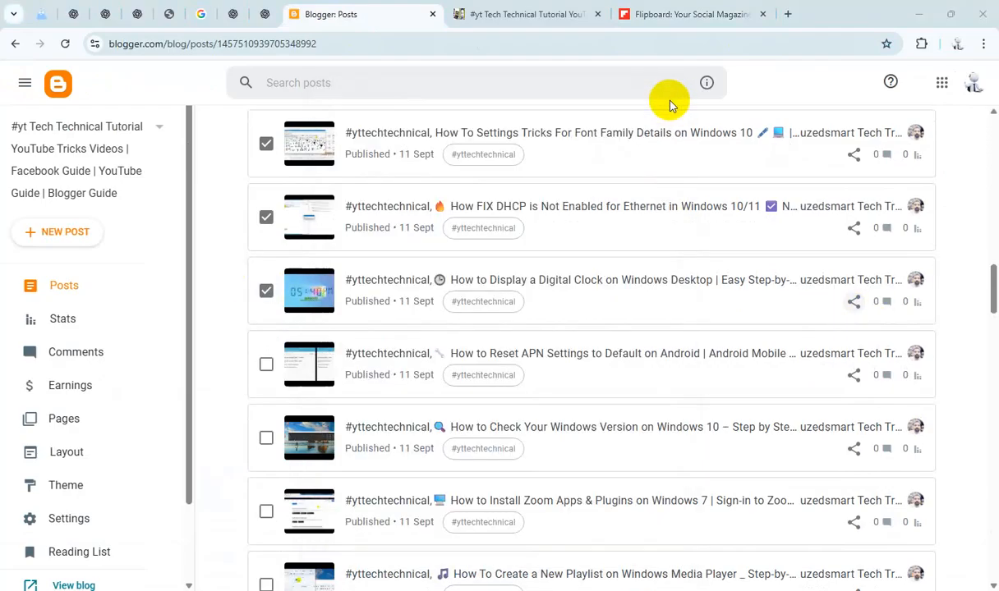
# Step: Add the Digital Clock post link to the Flipboard magazine
pyautogui.click(690, 18)
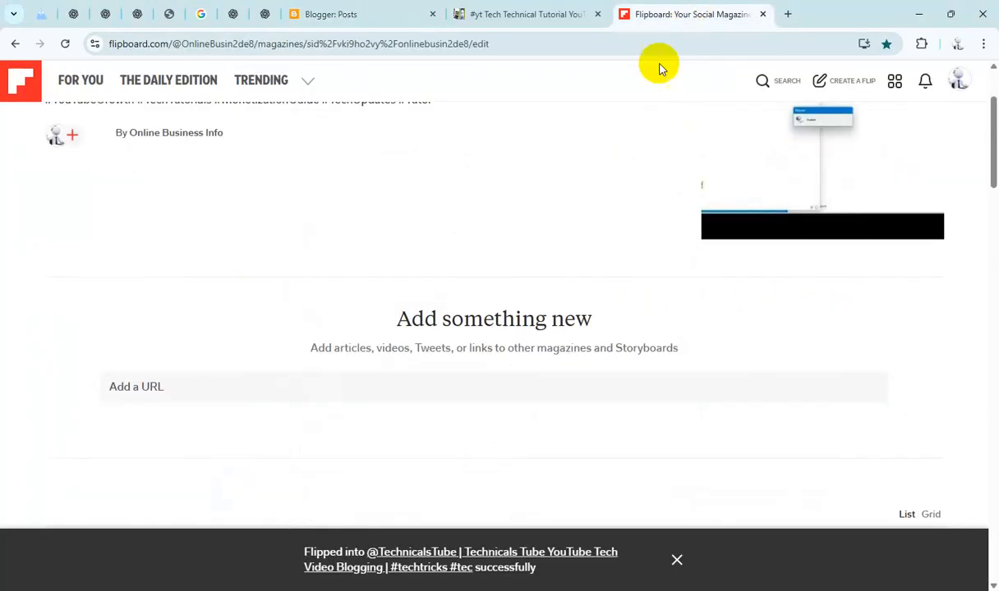
pyautogui.click(481, 378)
pyautogui.write('https://yttechtechnical.blogspot.com/2025/09/yttechtechnical-how-to-display-digital.html')
pyautogui.click(858, 394)
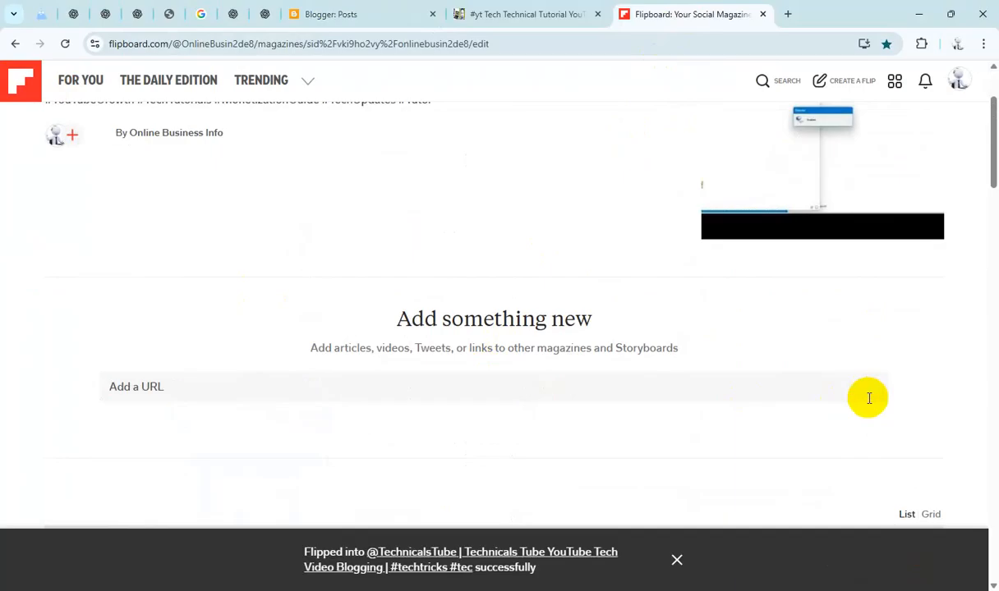
# Step: Select the Reset APN Settings to Default on Android post and copy its share link
pyautogui.click(370, 15)
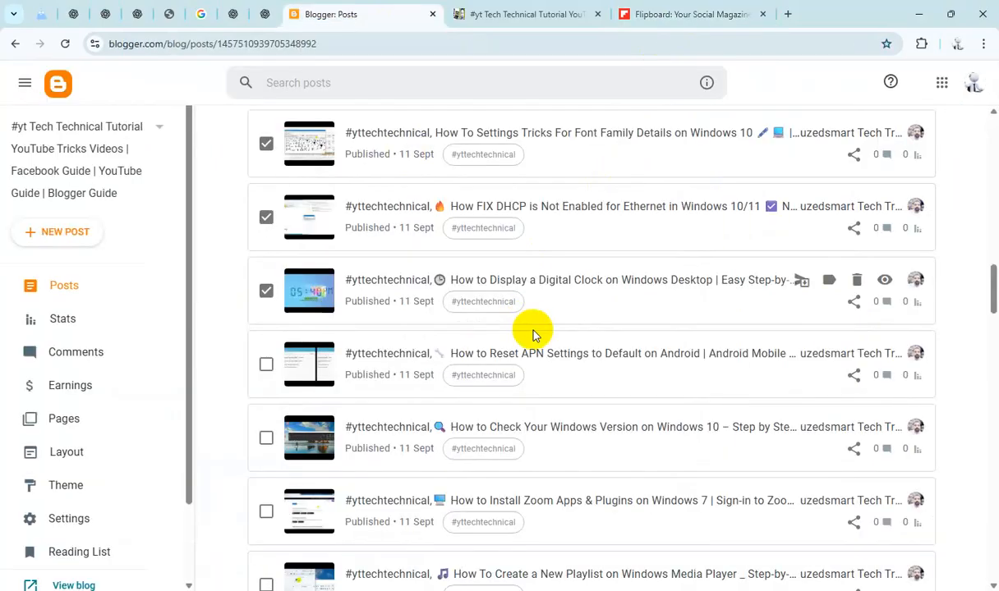
pyautogui.scroll(-1, 531, 330)
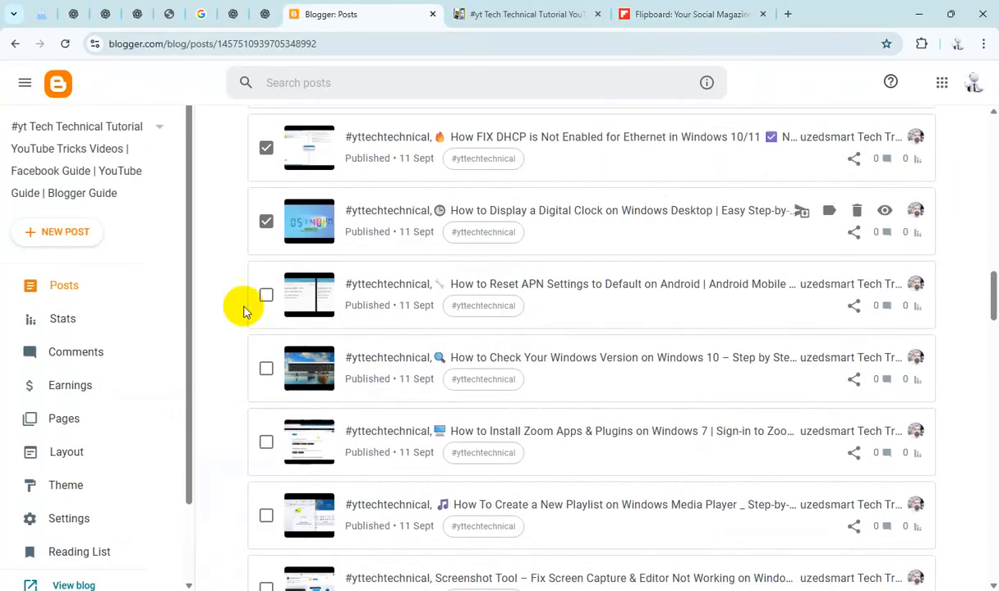
pyautogui.click(854, 307)
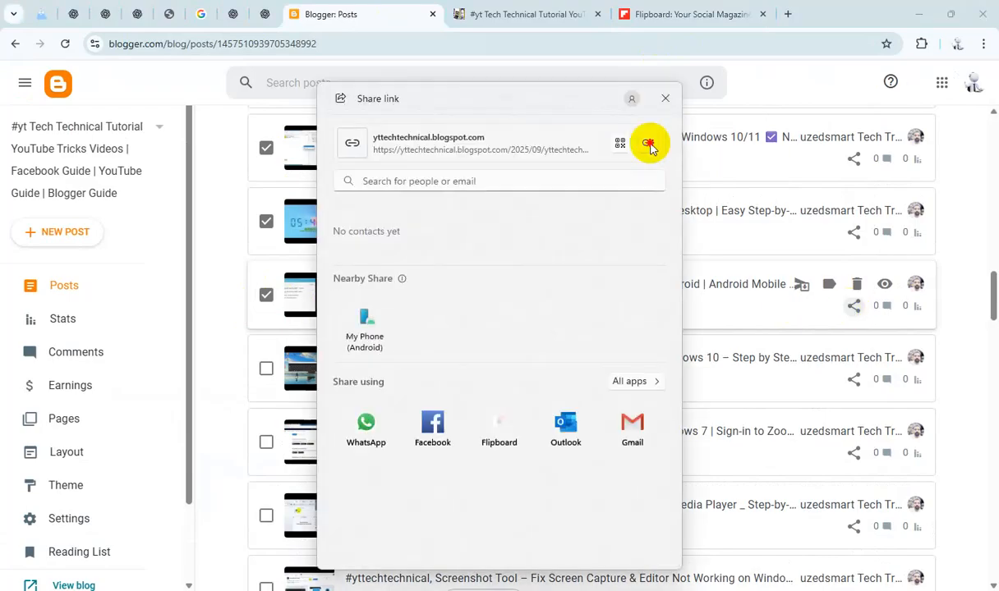
pyautogui.click(666, 100)
# Step: Add the Reset APN post link to the Flipboard magazine
pyautogui.click(675, 14)
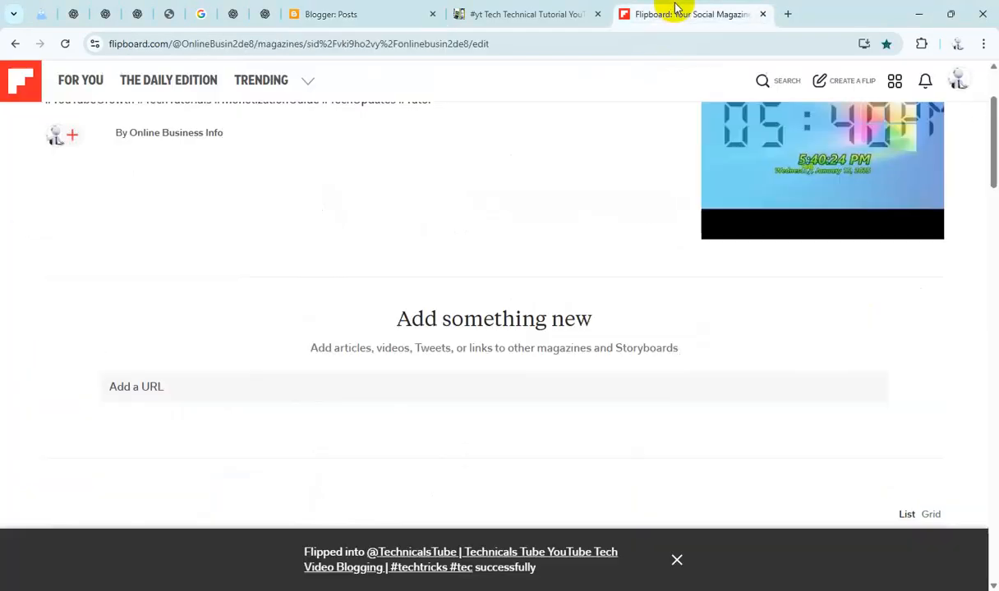
pyautogui.click(431, 386)
pyautogui.write('https://yttechtechnical.blogspot.com/2025/09/yttechtechnical-how-to-reset-apn.html')
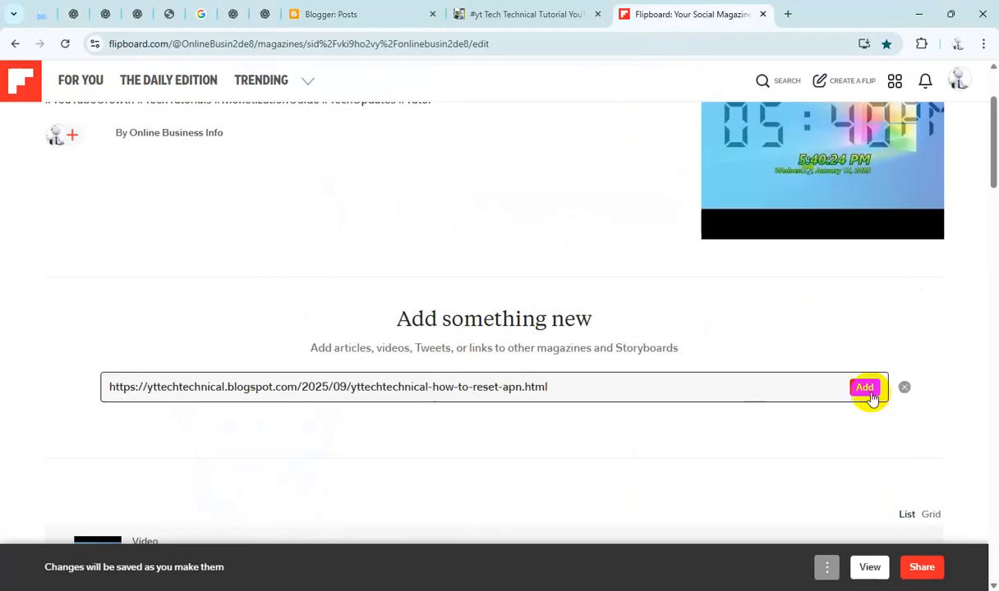
pyautogui.click(870, 388)
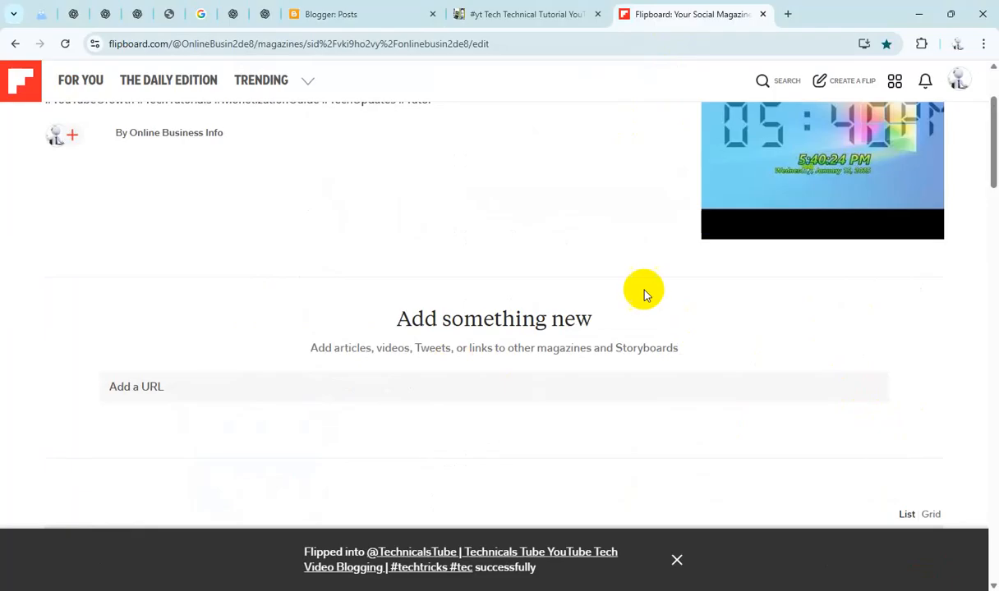
# Step: Select the Check Your Windows Version on Windows 10 post and copy its share link
pyautogui.click(382, 16)
pyautogui.scroll(-1, 401, 312)
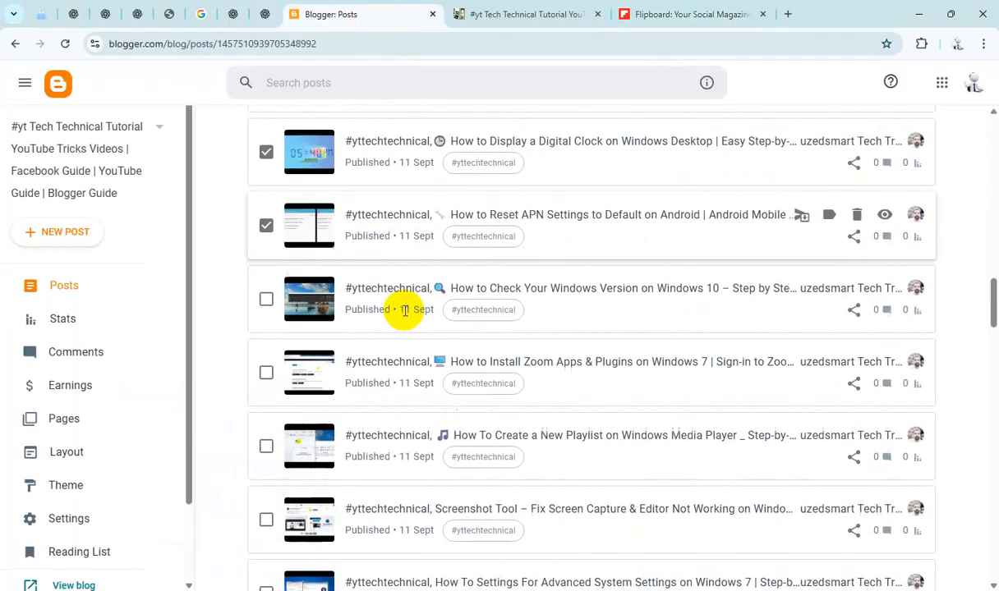
pyautogui.click(266, 300)
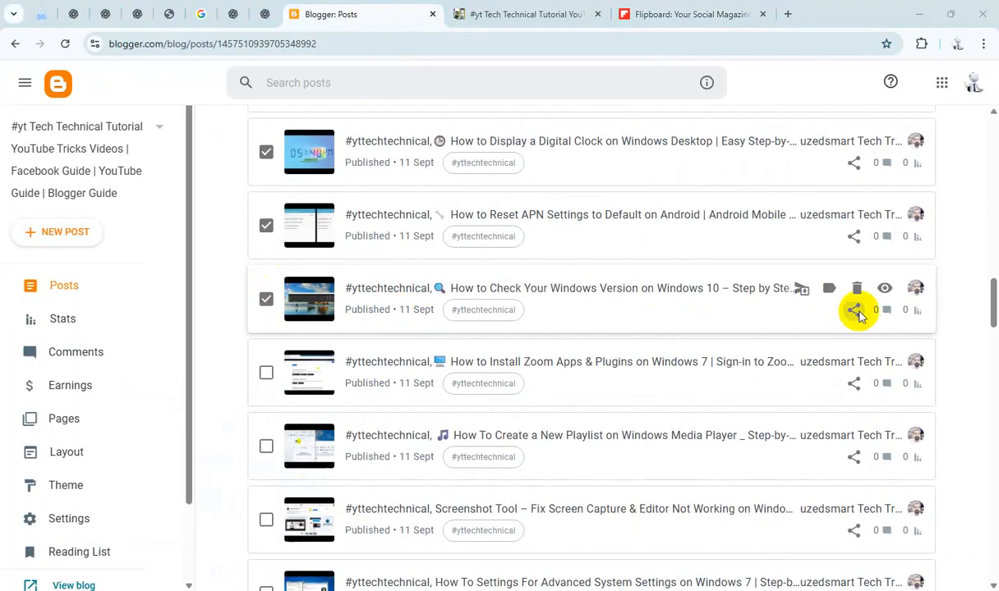
pyautogui.click(854, 311)
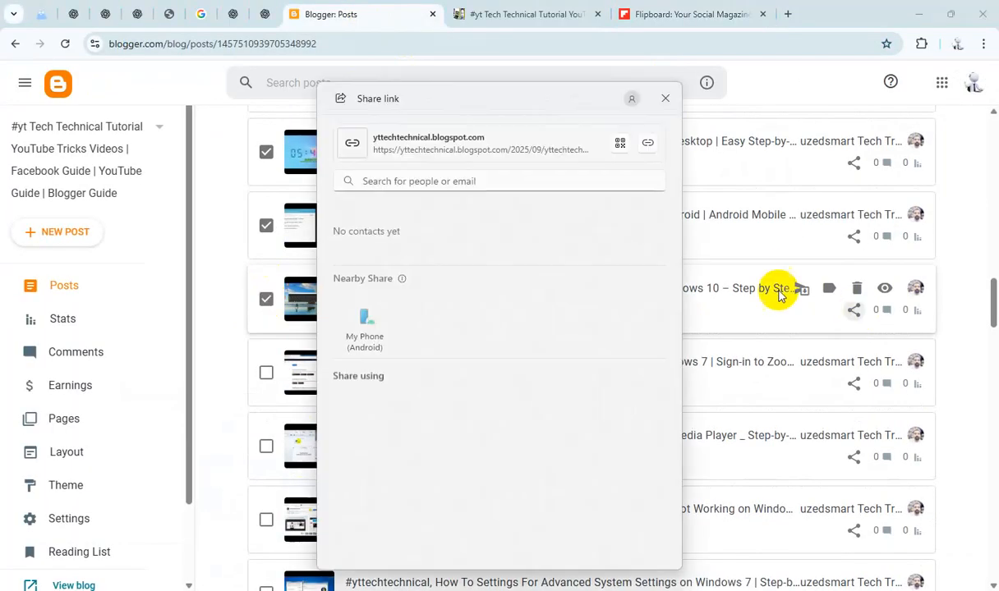
pyautogui.click(665, 100)
# Step: Add the Check Your Windows Version post link to the Flipboard magazine
pyautogui.click(649, 14)
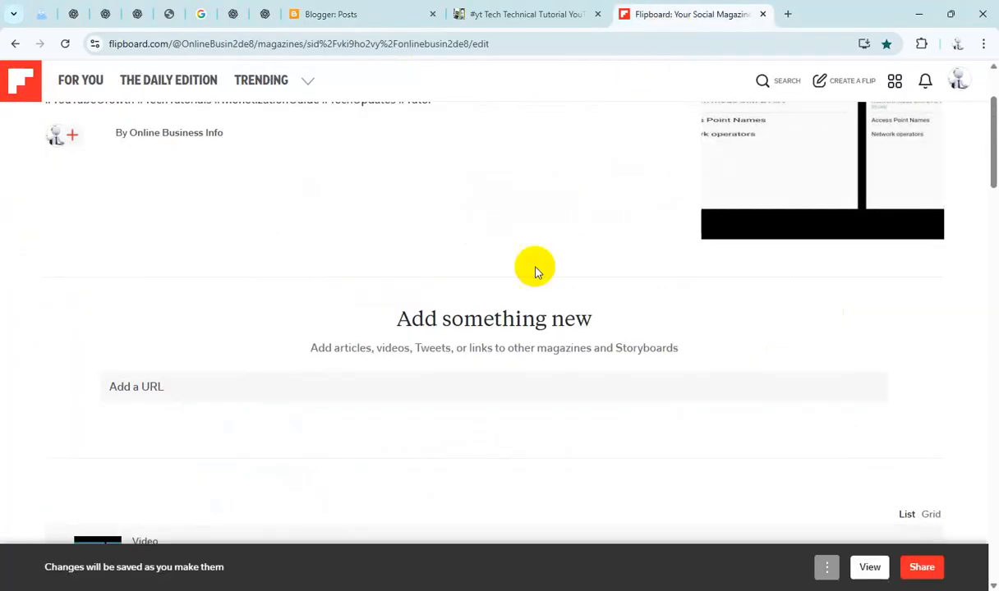
pyautogui.click(426, 386)
pyautogui.write('https://yttechtechnical.blogspot.com/2025/09/yttechtechnical-how-to-check-your.html')
pyautogui.click(862, 383)
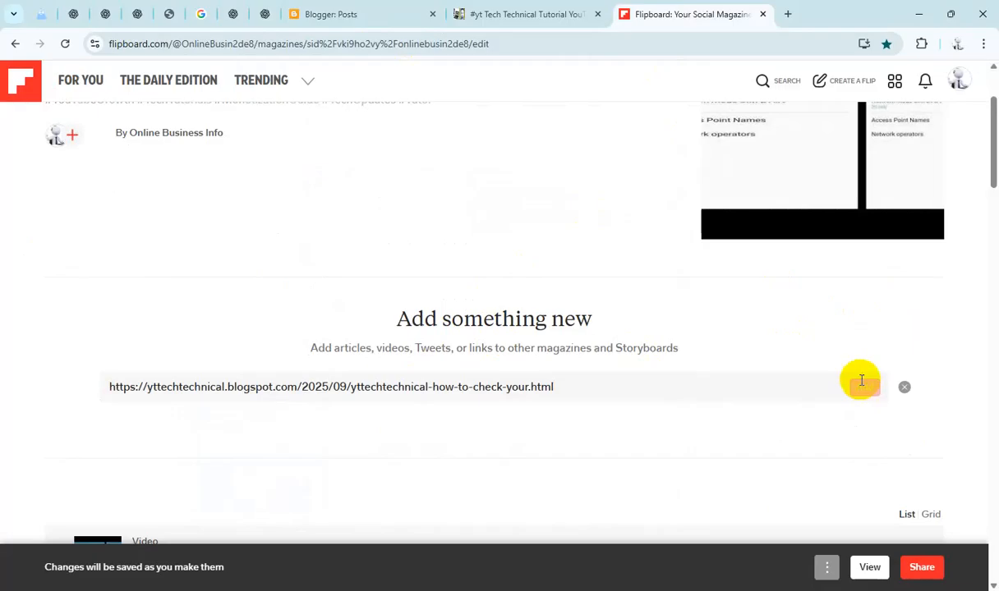
# Step: Select the YT Tech Technical Tutorial: YouTube Tricks, Facebook Guide & Blogger Tips post and copy its share link
pyautogui.click(376, 18)
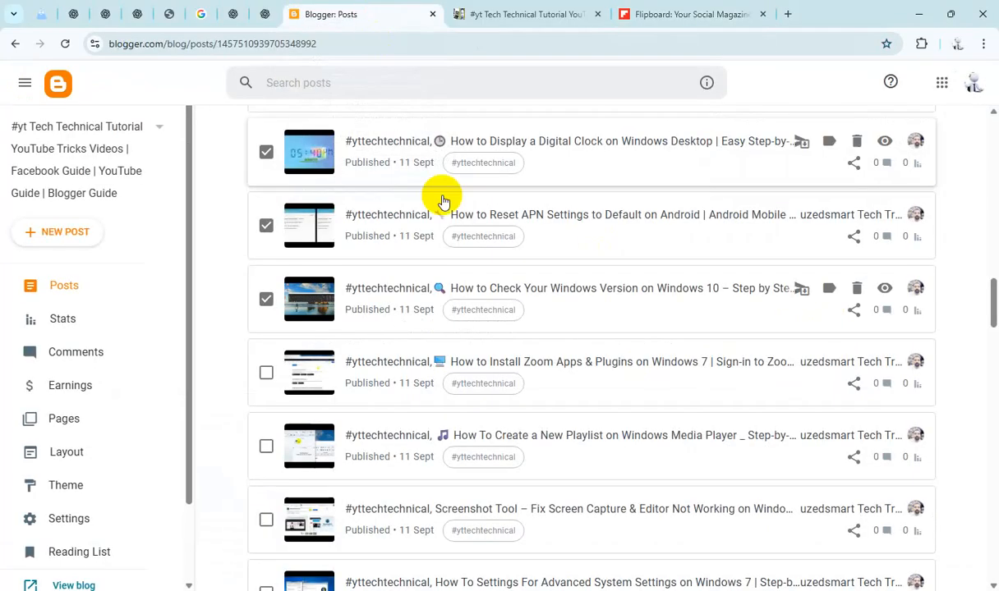
pyautogui.scroll(-8, 465, 245)
pyautogui.scroll(-15, 502, 276)
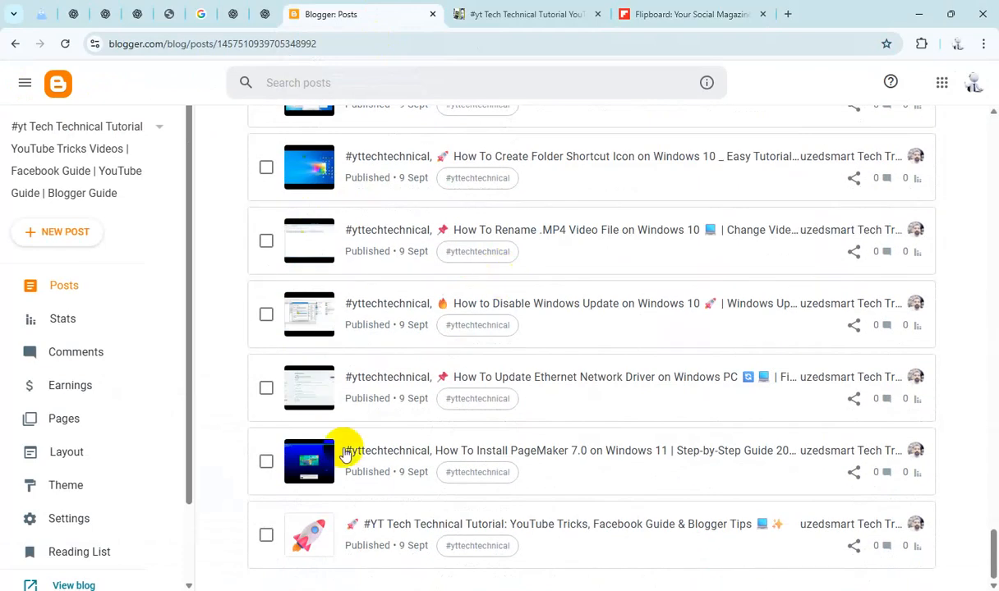
pyautogui.click(287, 535)
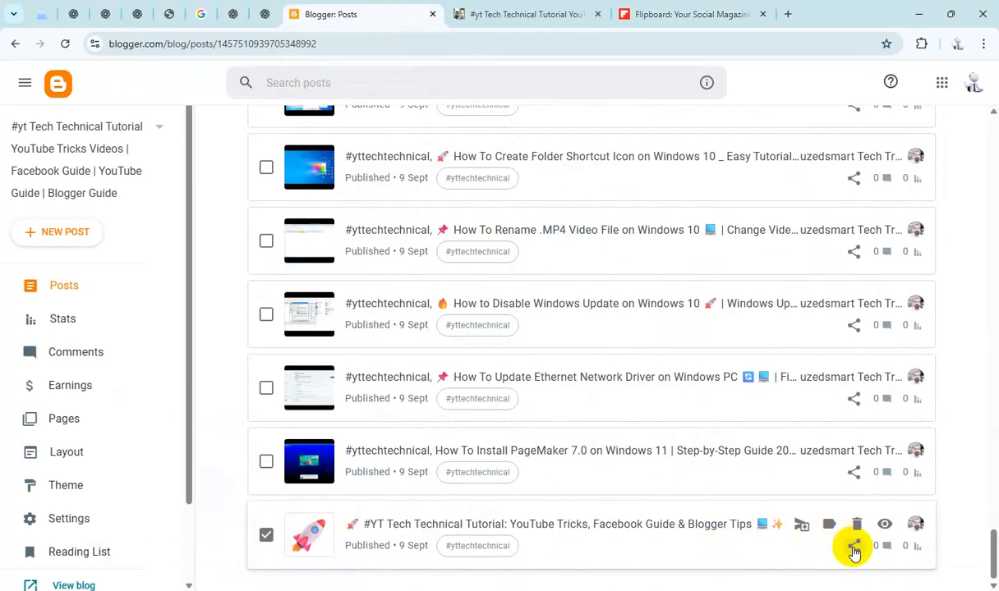
pyautogui.click(854, 547)
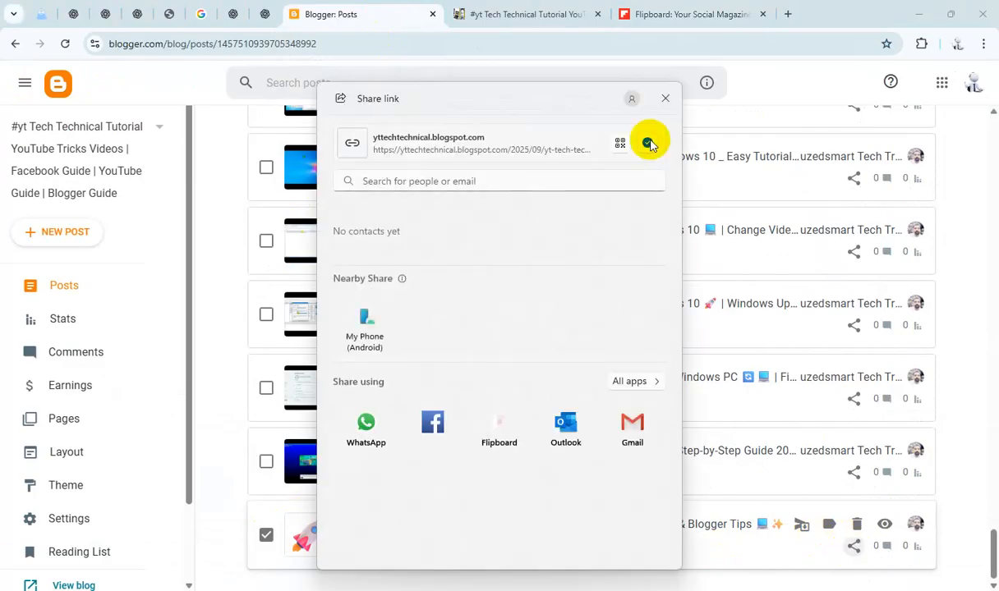
pyautogui.click(665, 99)
# Step: Add the YT Tech Technical Tutorial post link to the Flipboard magazine
pyautogui.click(669, 14)
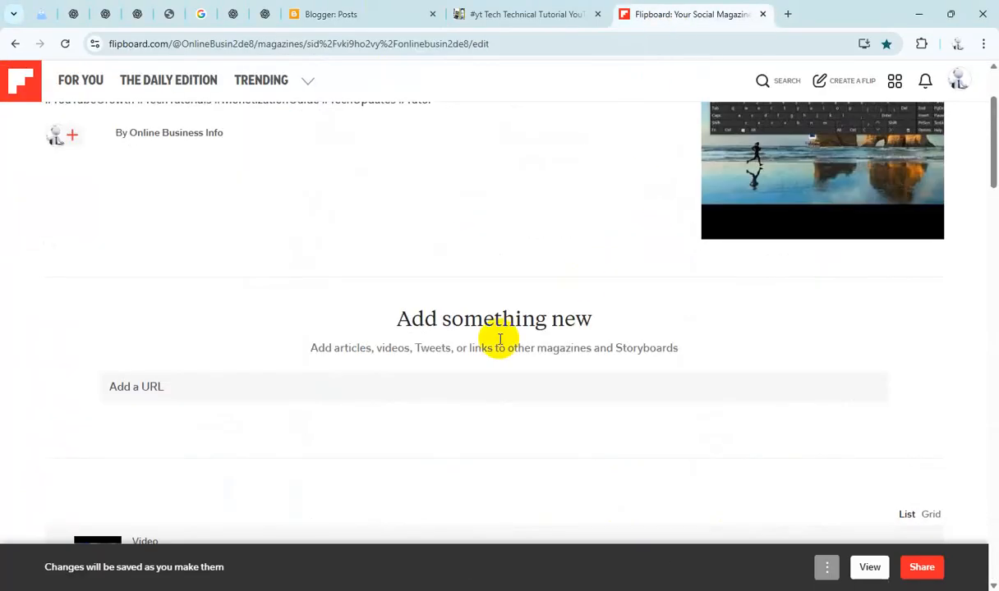
pyautogui.click(417, 388)
pyautogui.write('https://yttechtechnical.blogspot.com/2025/09/yt-tech-technical-tutorial-youtube.html')
pyautogui.click(862, 386)
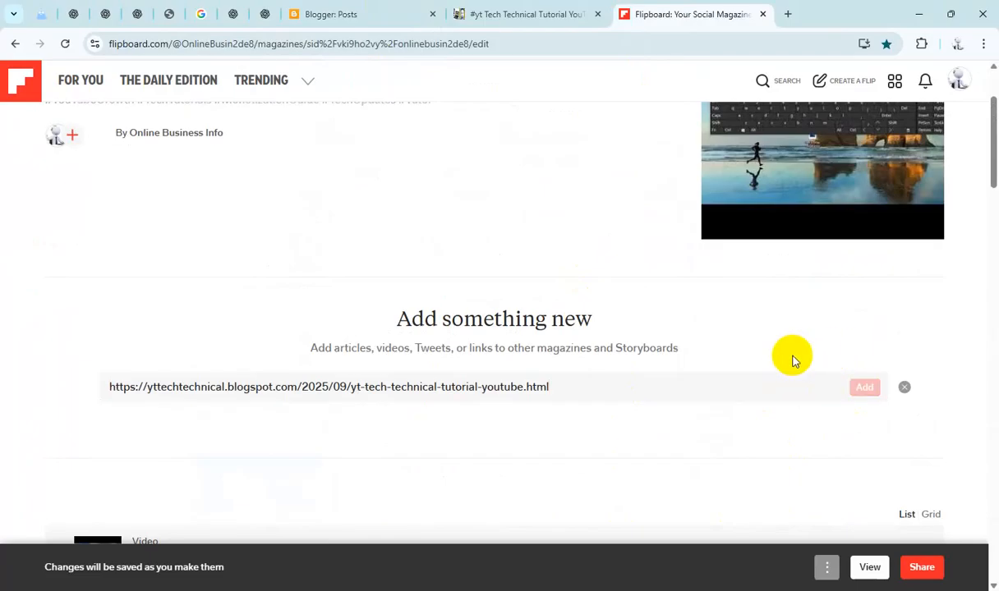
# Step: Select the How To Install PageMaker 7.0 on Windows 11 post and copy its share link
pyautogui.click(337, 14)
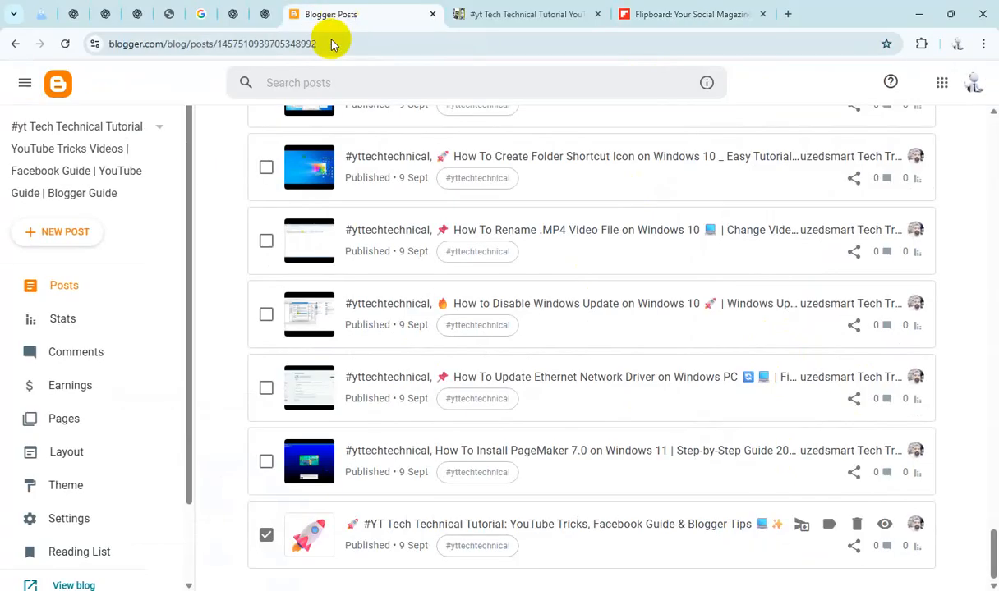
pyautogui.click(267, 461)
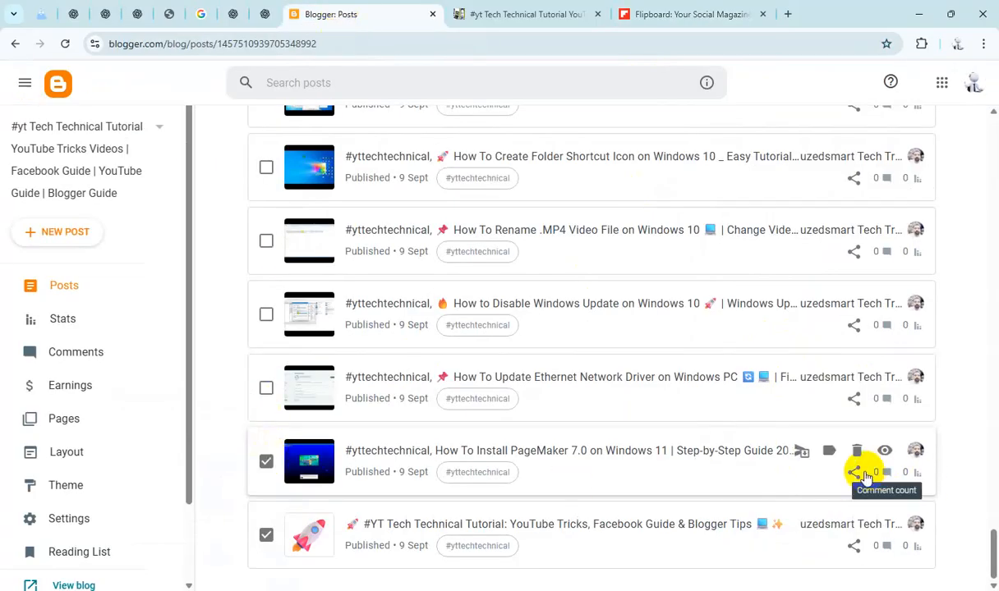
pyautogui.click(854, 472)
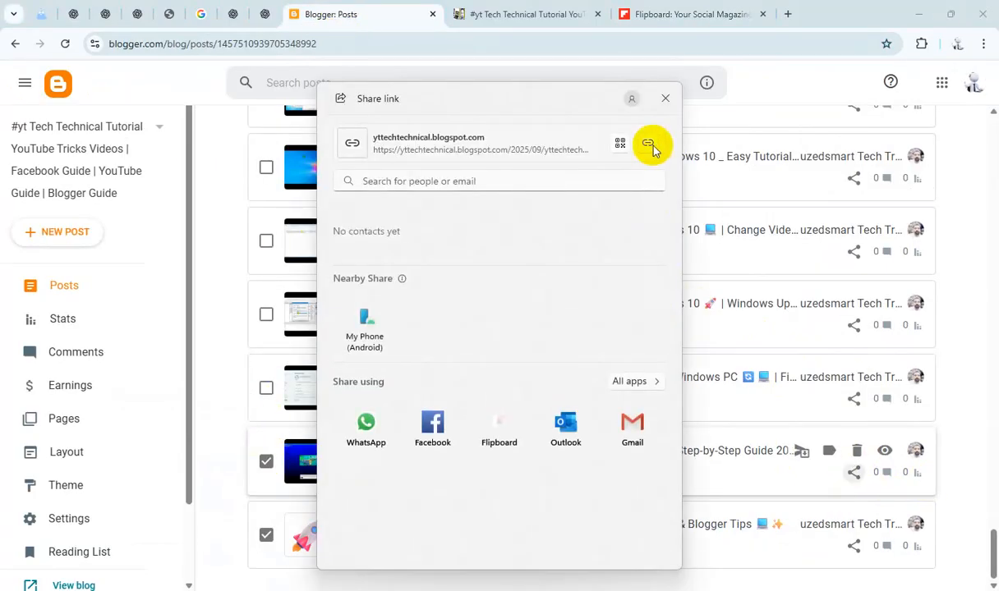
pyautogui.click(649, 144)
pyautogui.click(667, 97)
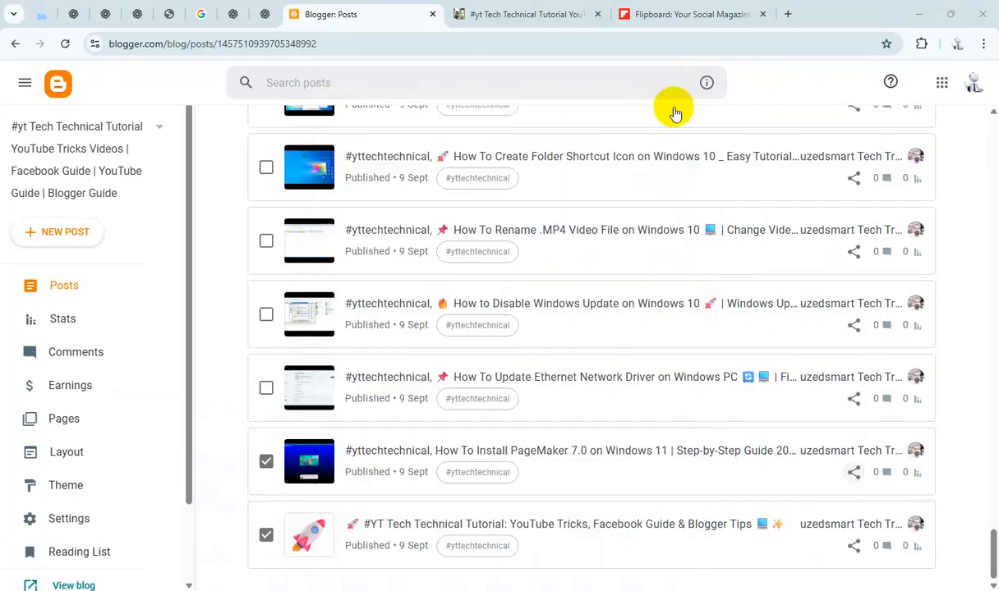
# Step: Add the PageMaker post link to the Flipboard magazine
pyautogui.click(690, 14)
pyautogui.click(515, 389)
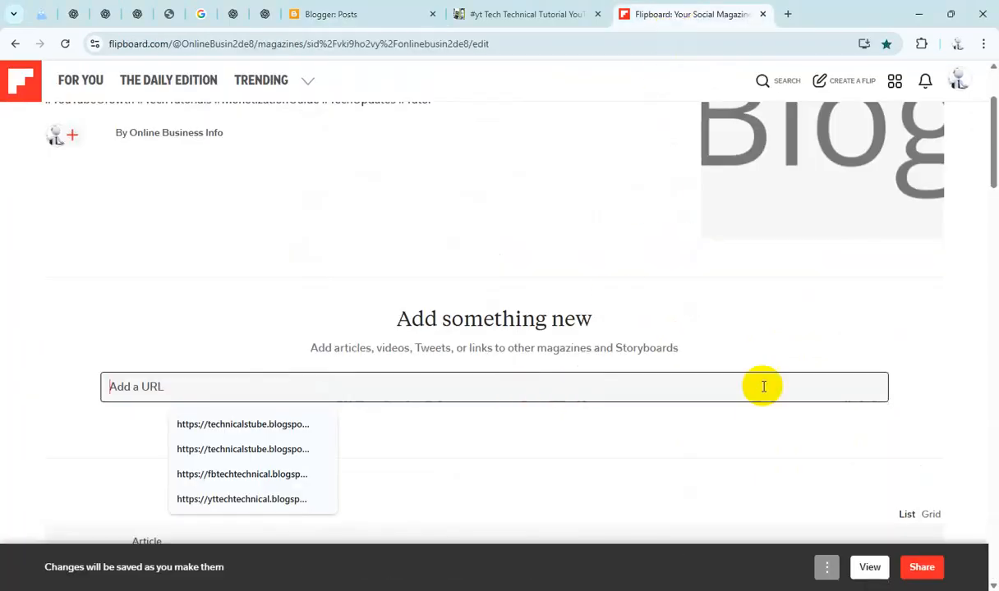
pyautogui.hotkey('ctrl', 'v')
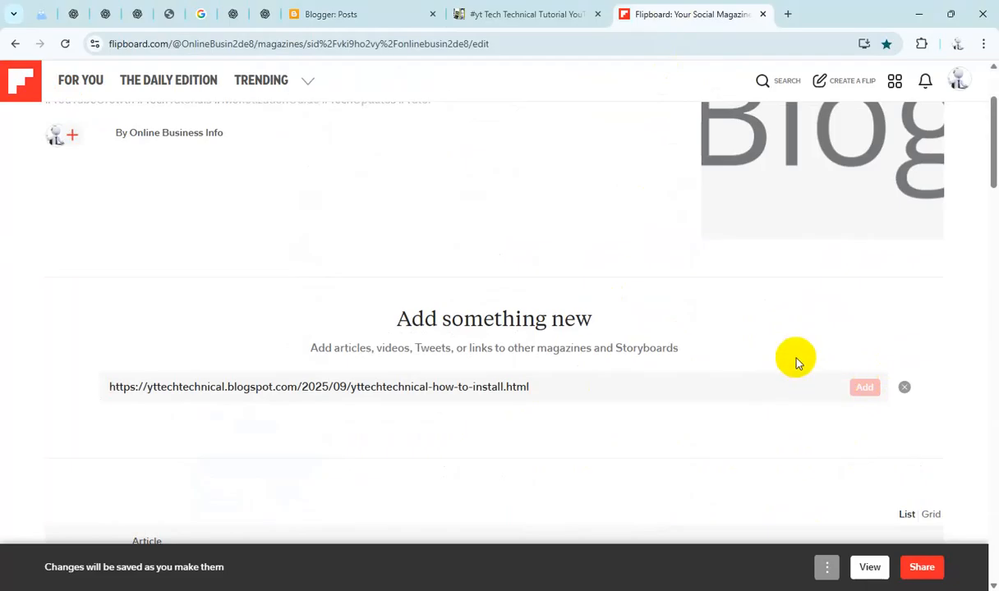
# Step: Select the How To Update Ethernet Network Driver post and copy its share link
pyautogui.click(377, 14)
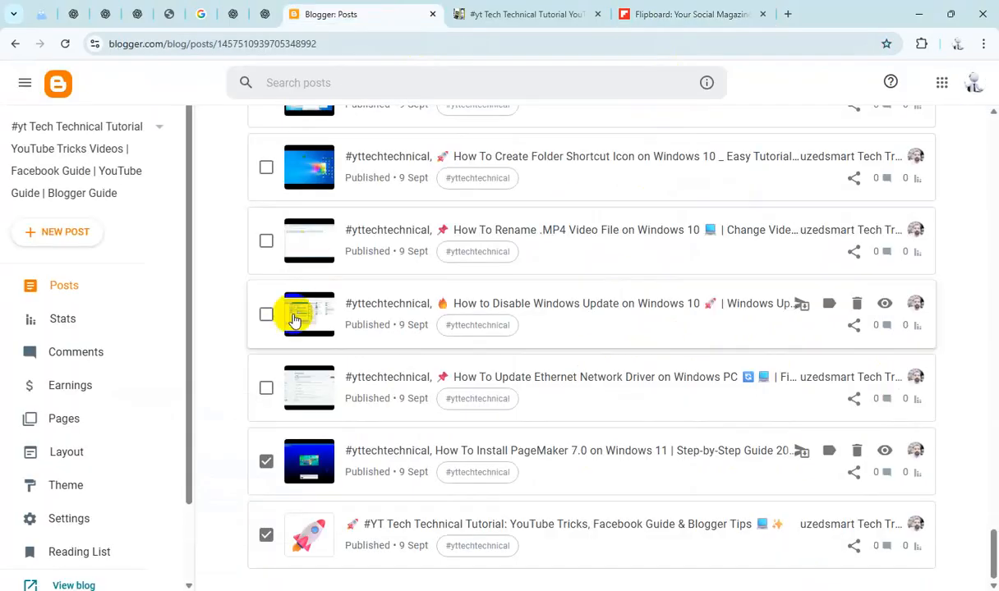
pyautogui.click(267, 388)
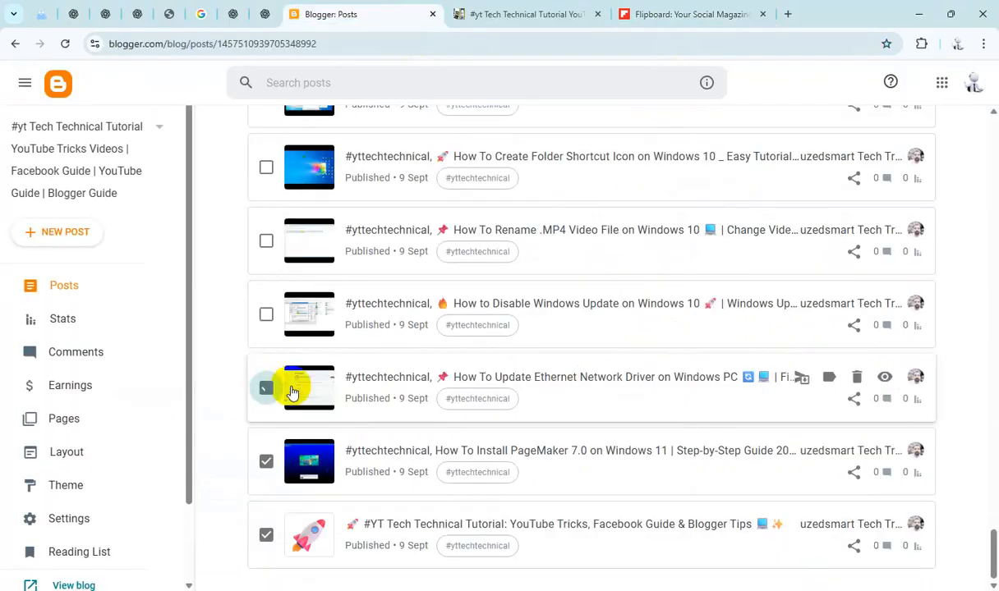
pyautogui.click(854, 400)
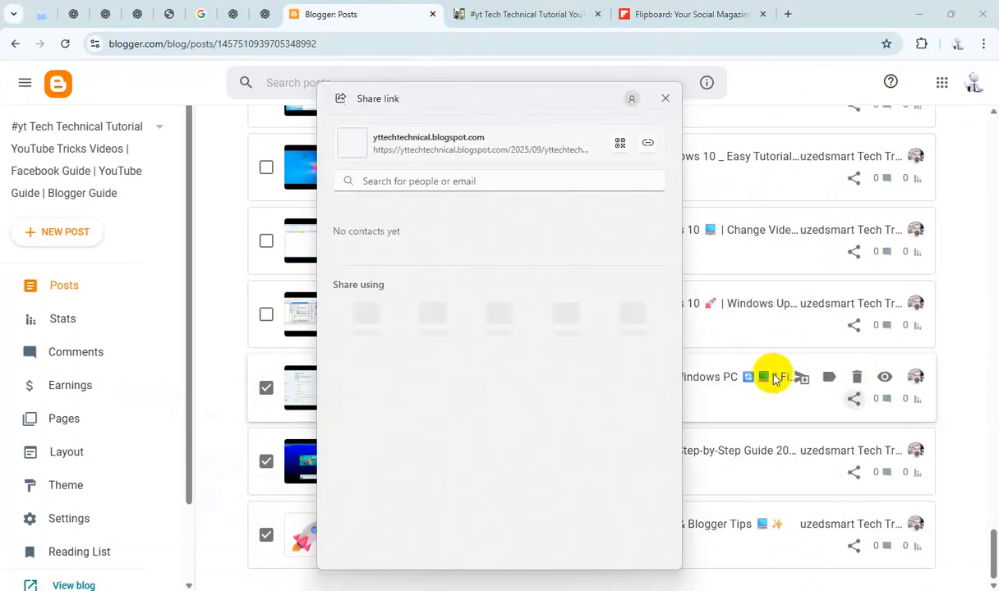
pyautogui.click(647, 143)
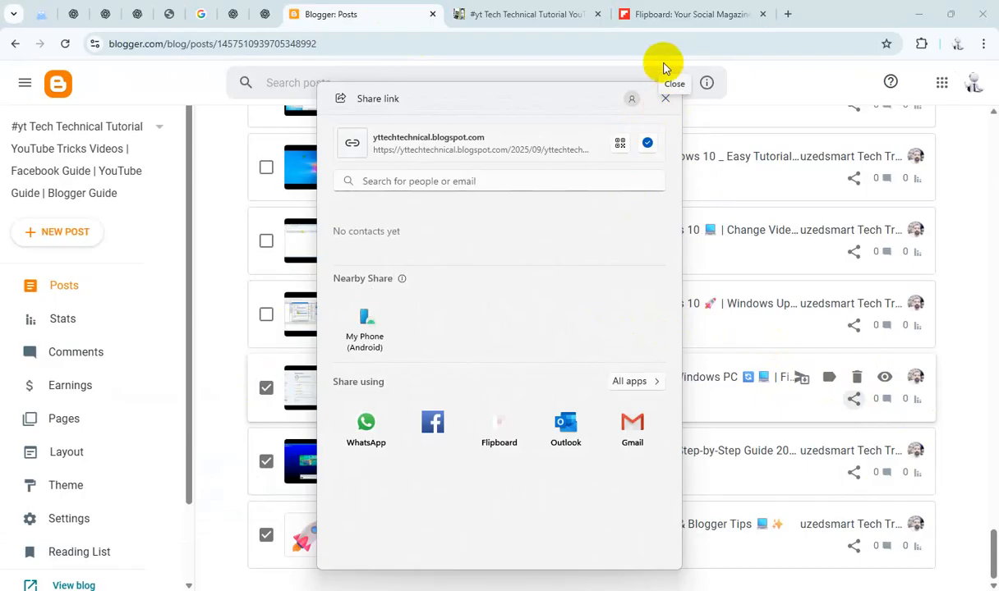
pyautogui.click(667, 100)
# Step: Try to add the Ethernet Network Driver post link to the Flipboard magazine
pyautogui.click(675, 12)
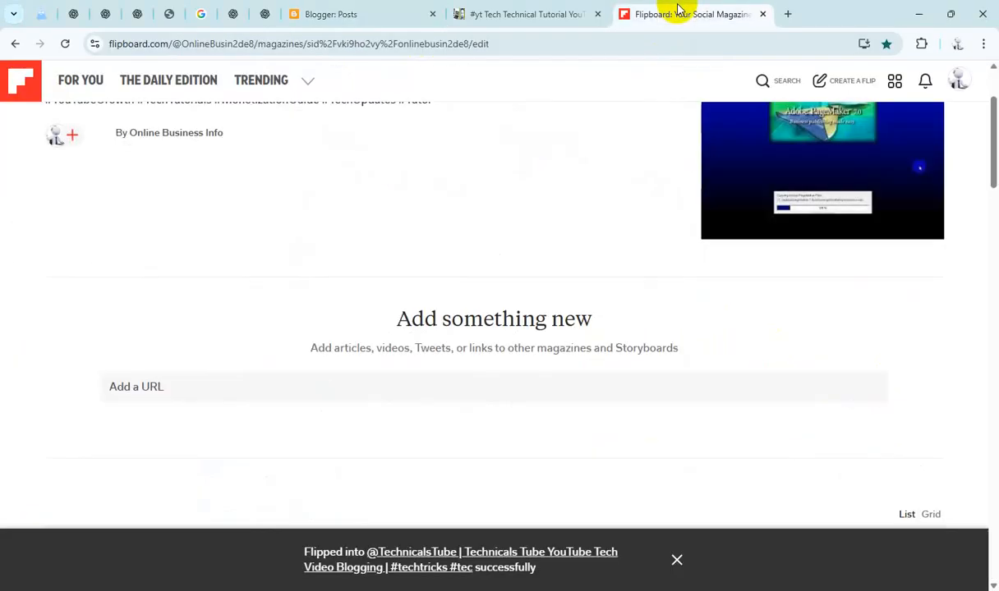
pyautogui.click(535, 375)
pyautogui.hotkey('ctrl', 'v')
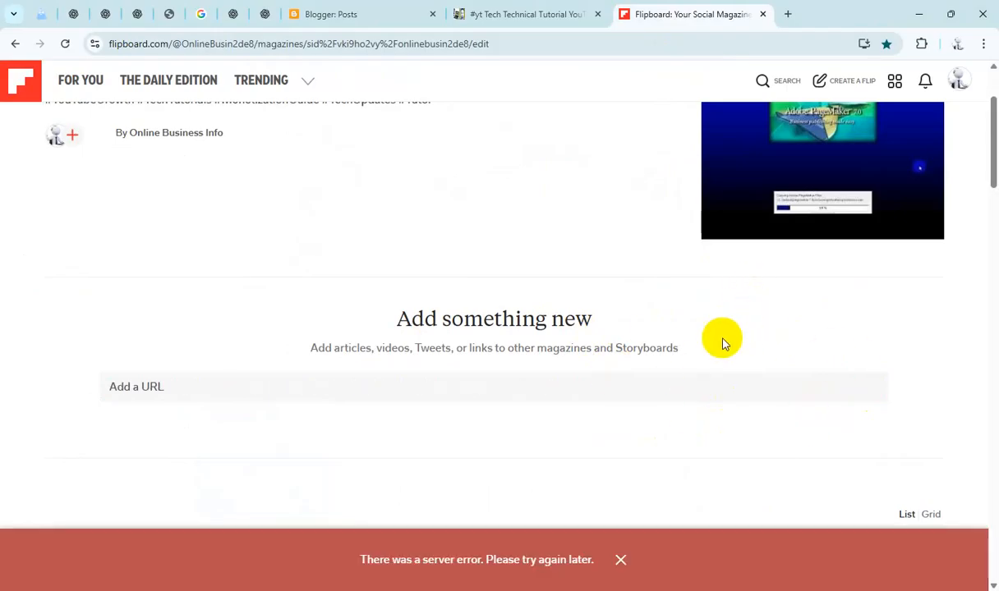
# Step: Deselect the Ethernet Network Driver post and apply the FL label to all remaining selected posts
pyautogui.click(366, 14)
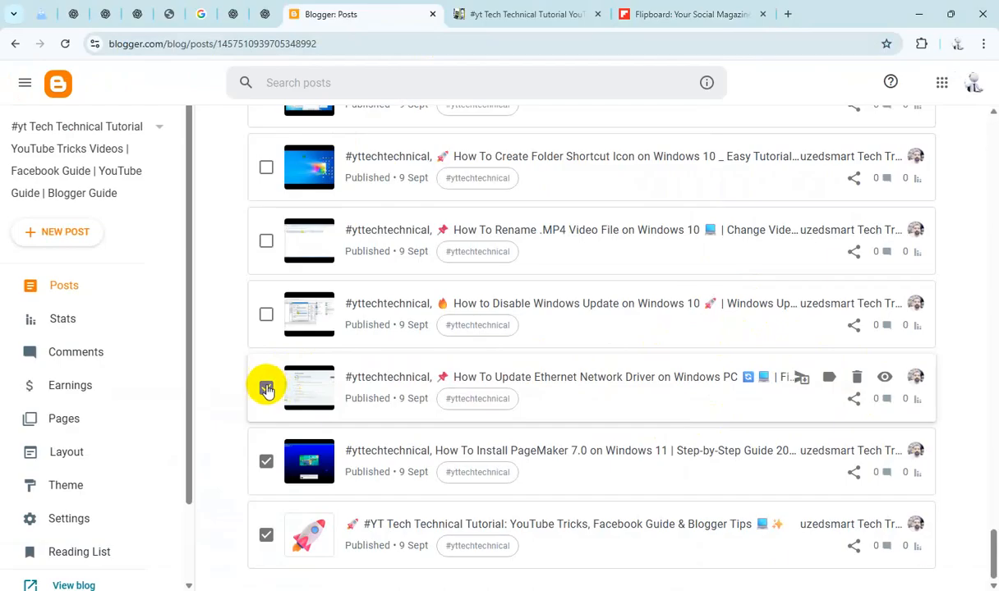
pyautogui.click(266, 388)
pyautogui.scroll(20, 521, 337)
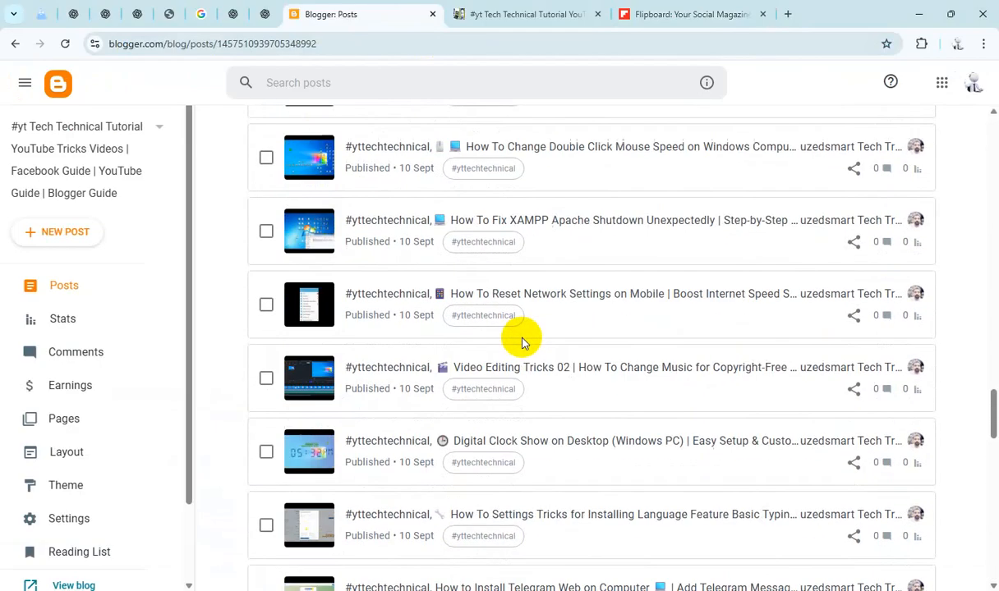
pyautogui.scroll(20, 521, 343)
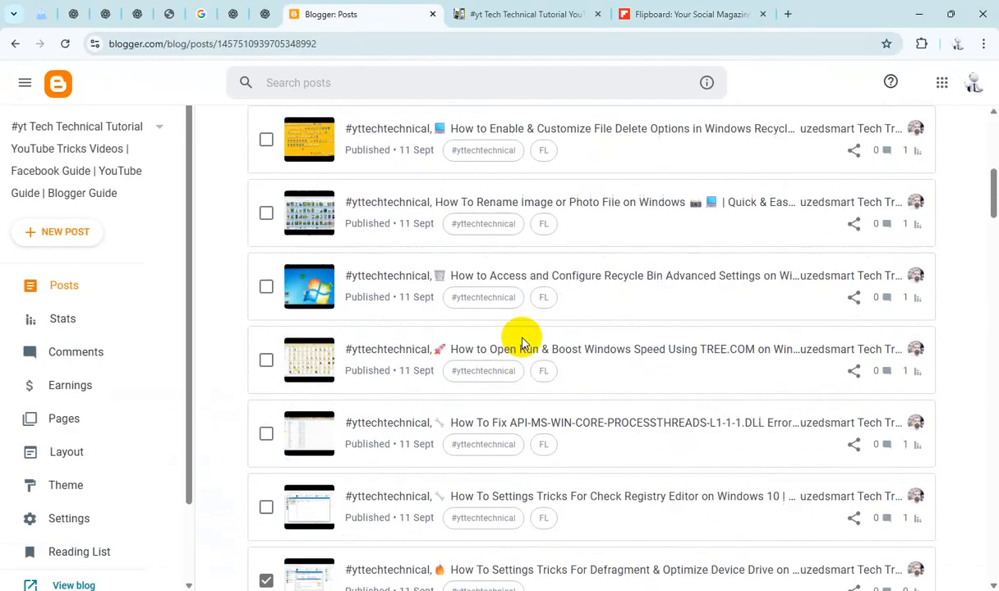
pyautogui.scroll(3, 521, 343)
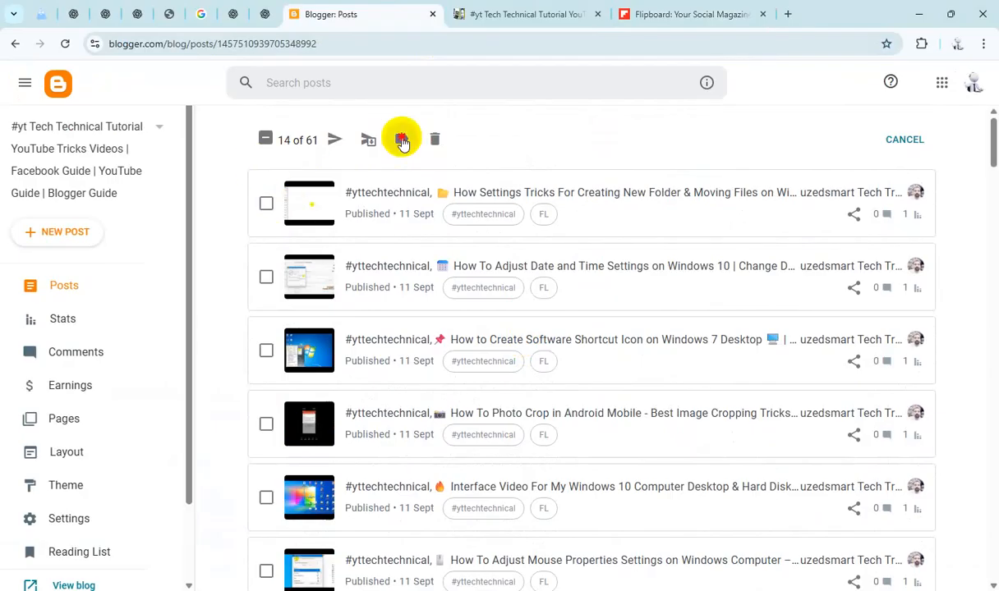
pyautogui.click(402, 140)
pyautogui.click(404, 306)
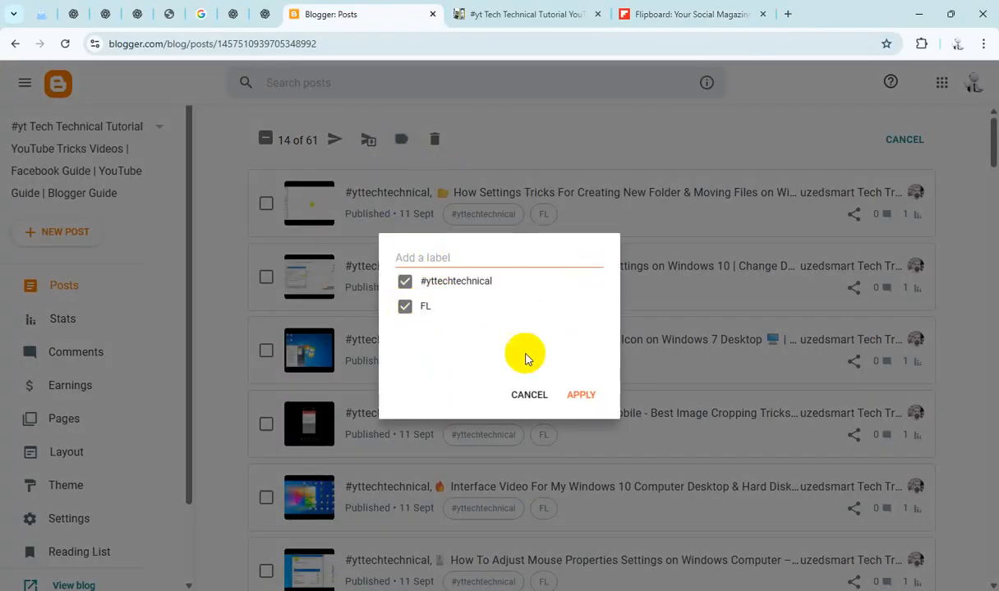
pyautogui.click(581, 394)
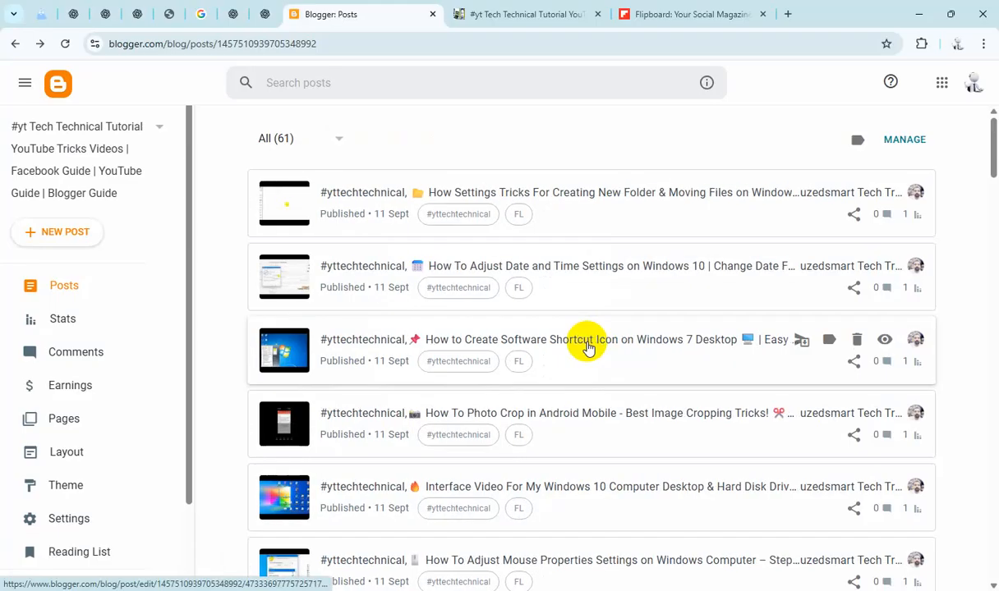
# Step: Open the blog's Stats page and reload the live blog page
pyautogui.click(76, 319)
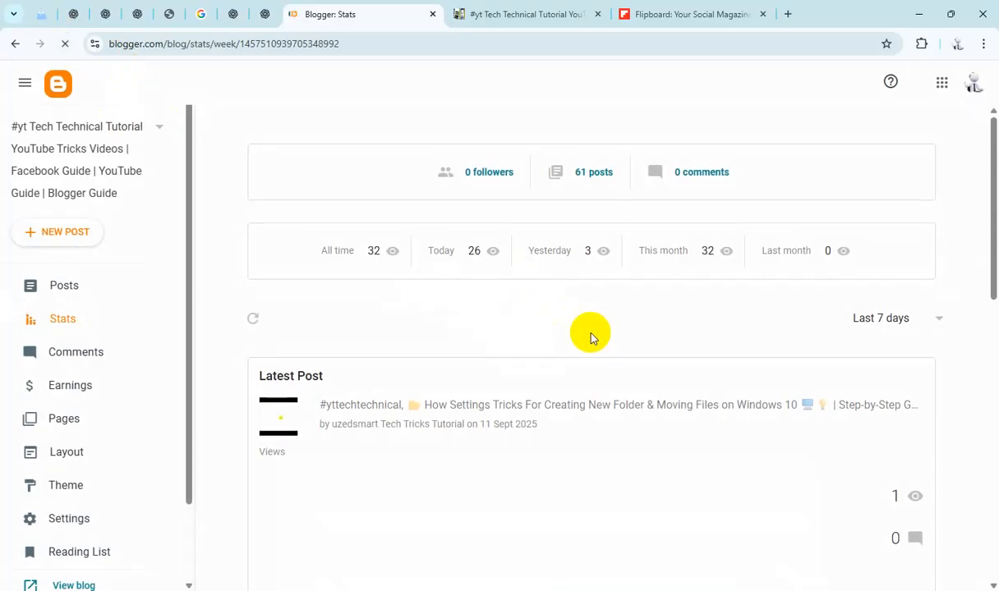
pyautogui.click(523, 25)
pyautogui.click(58, 55)
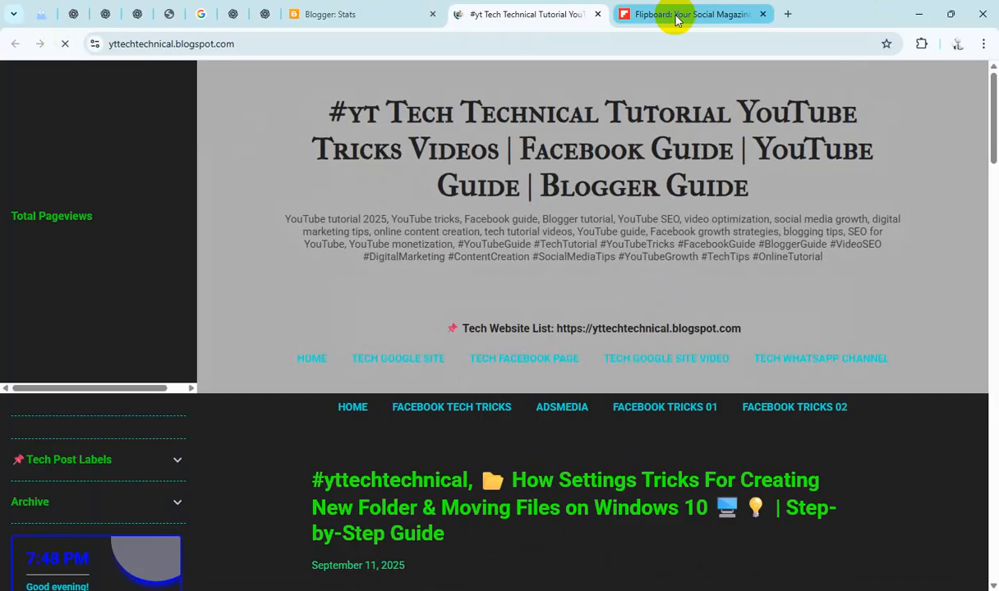
pyautogui.moveTo(676, 20)
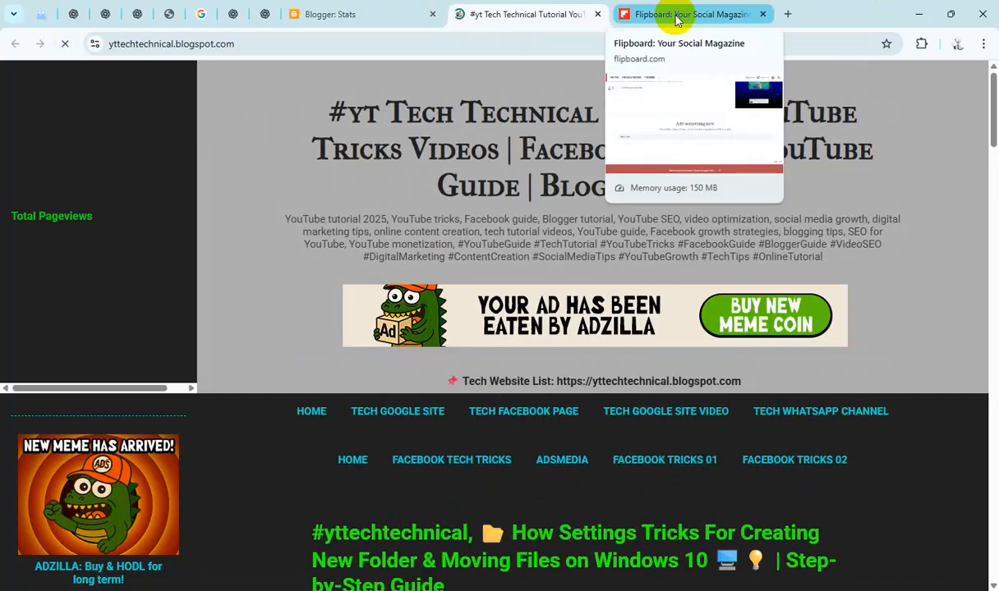